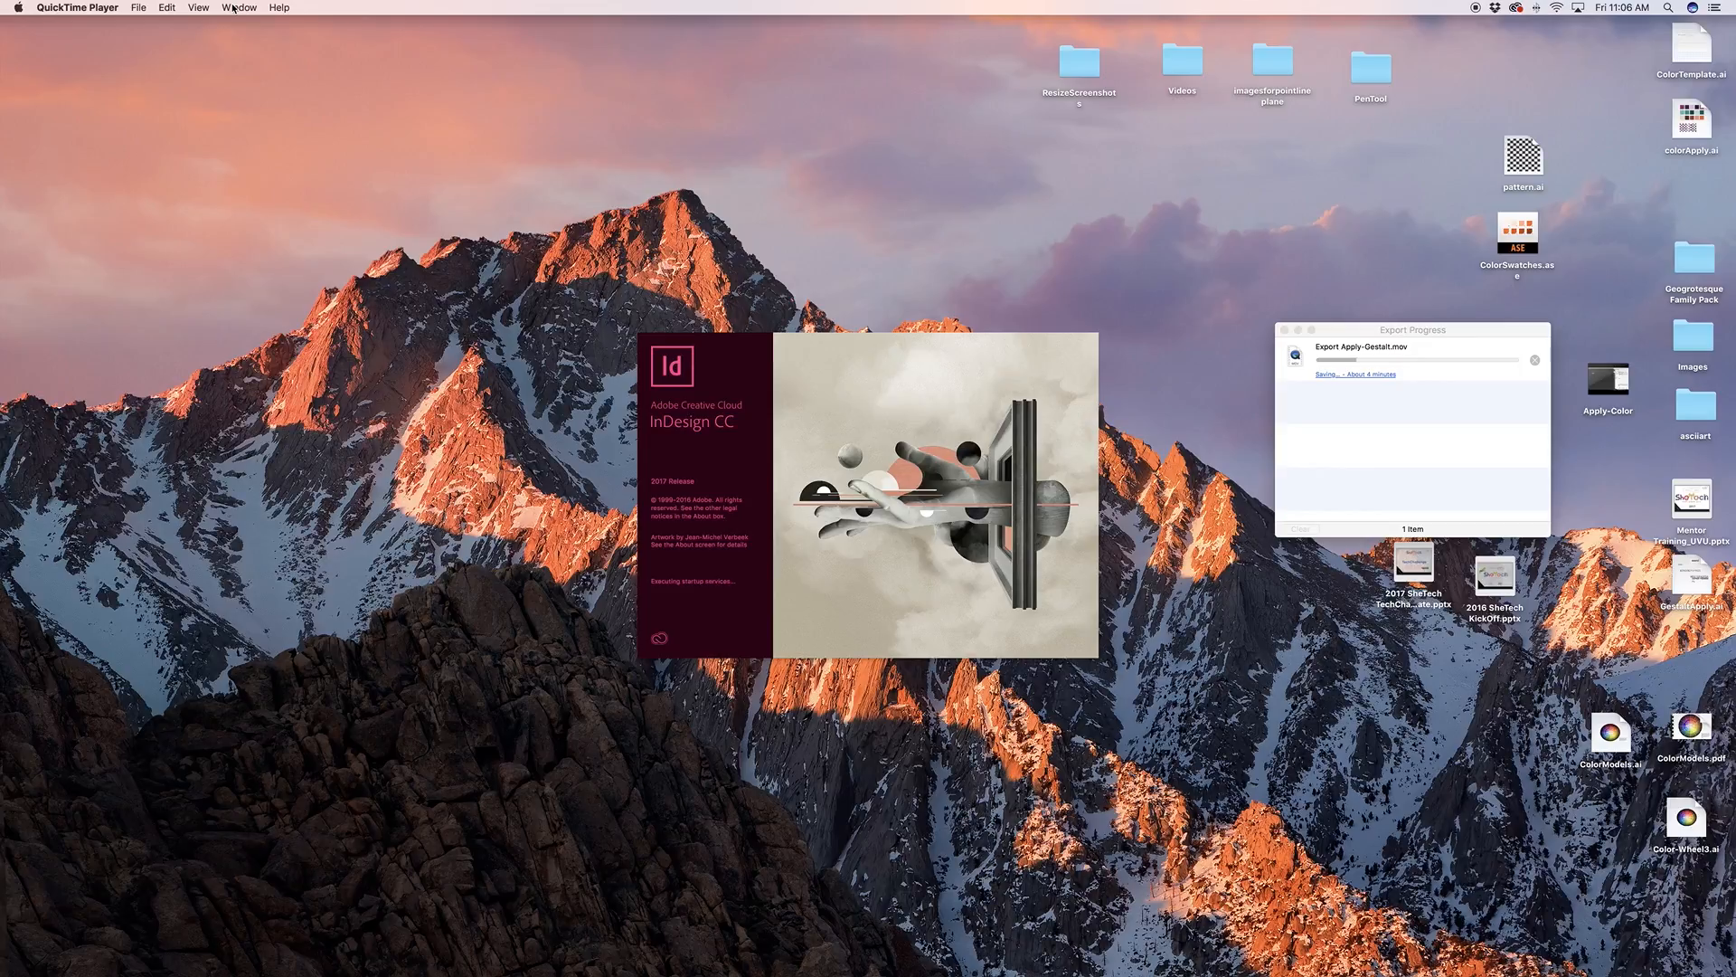
key("super+space")
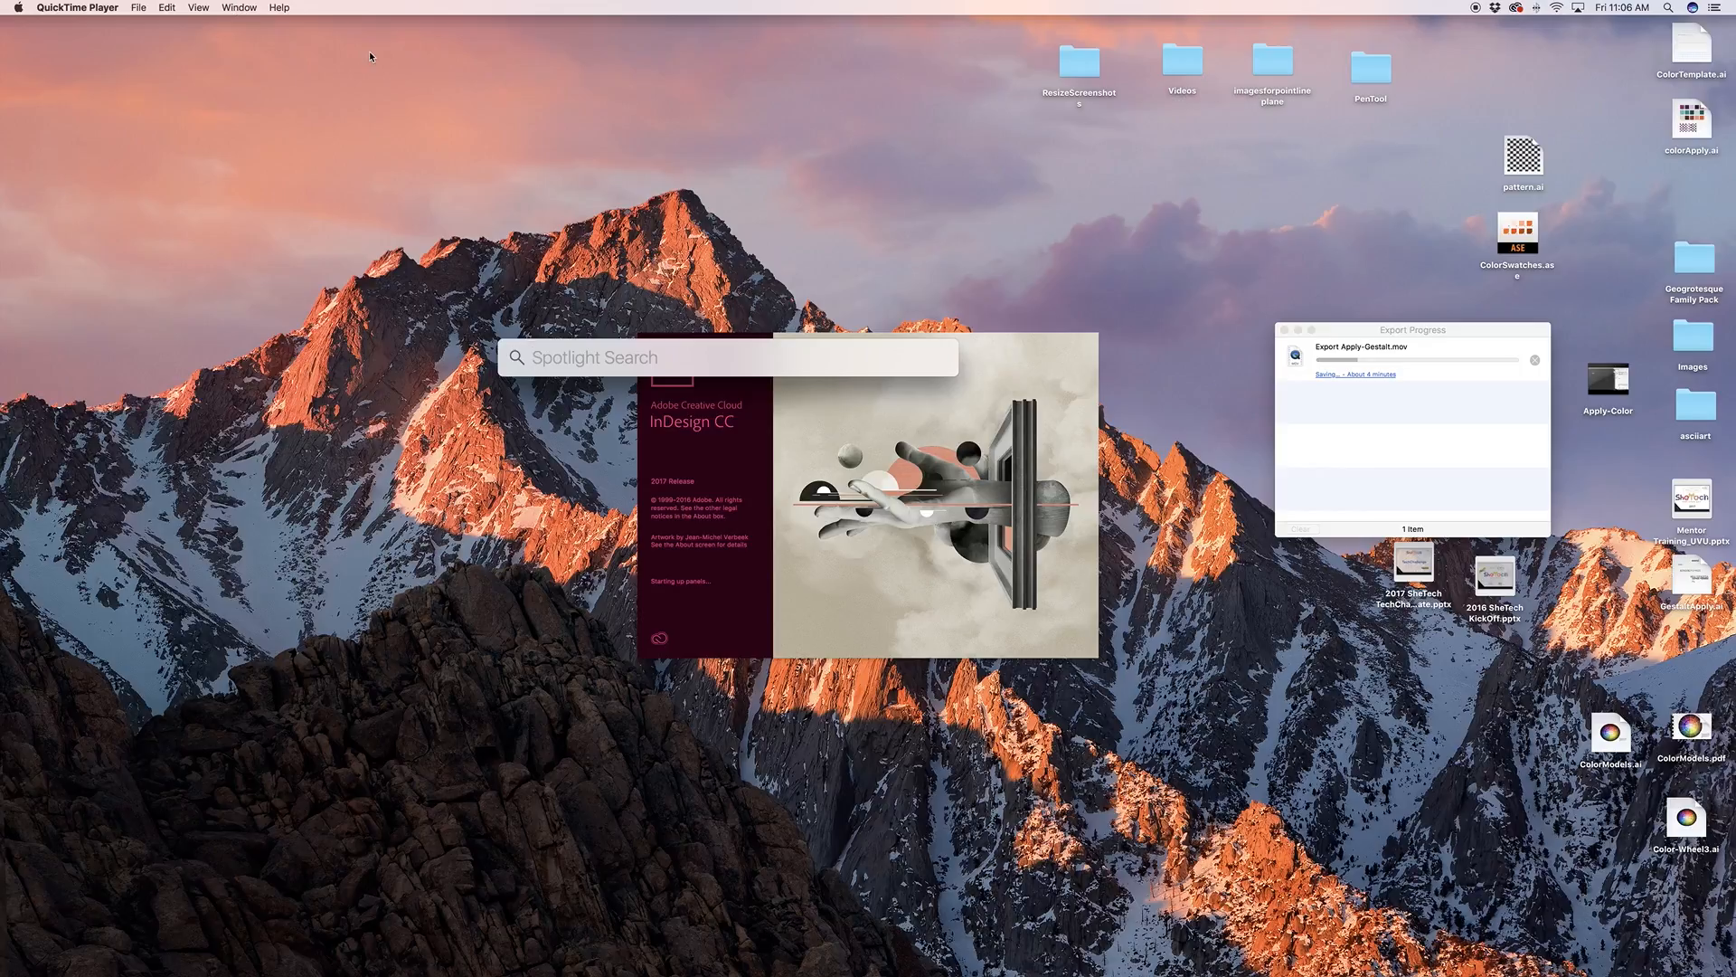
key("Escape")
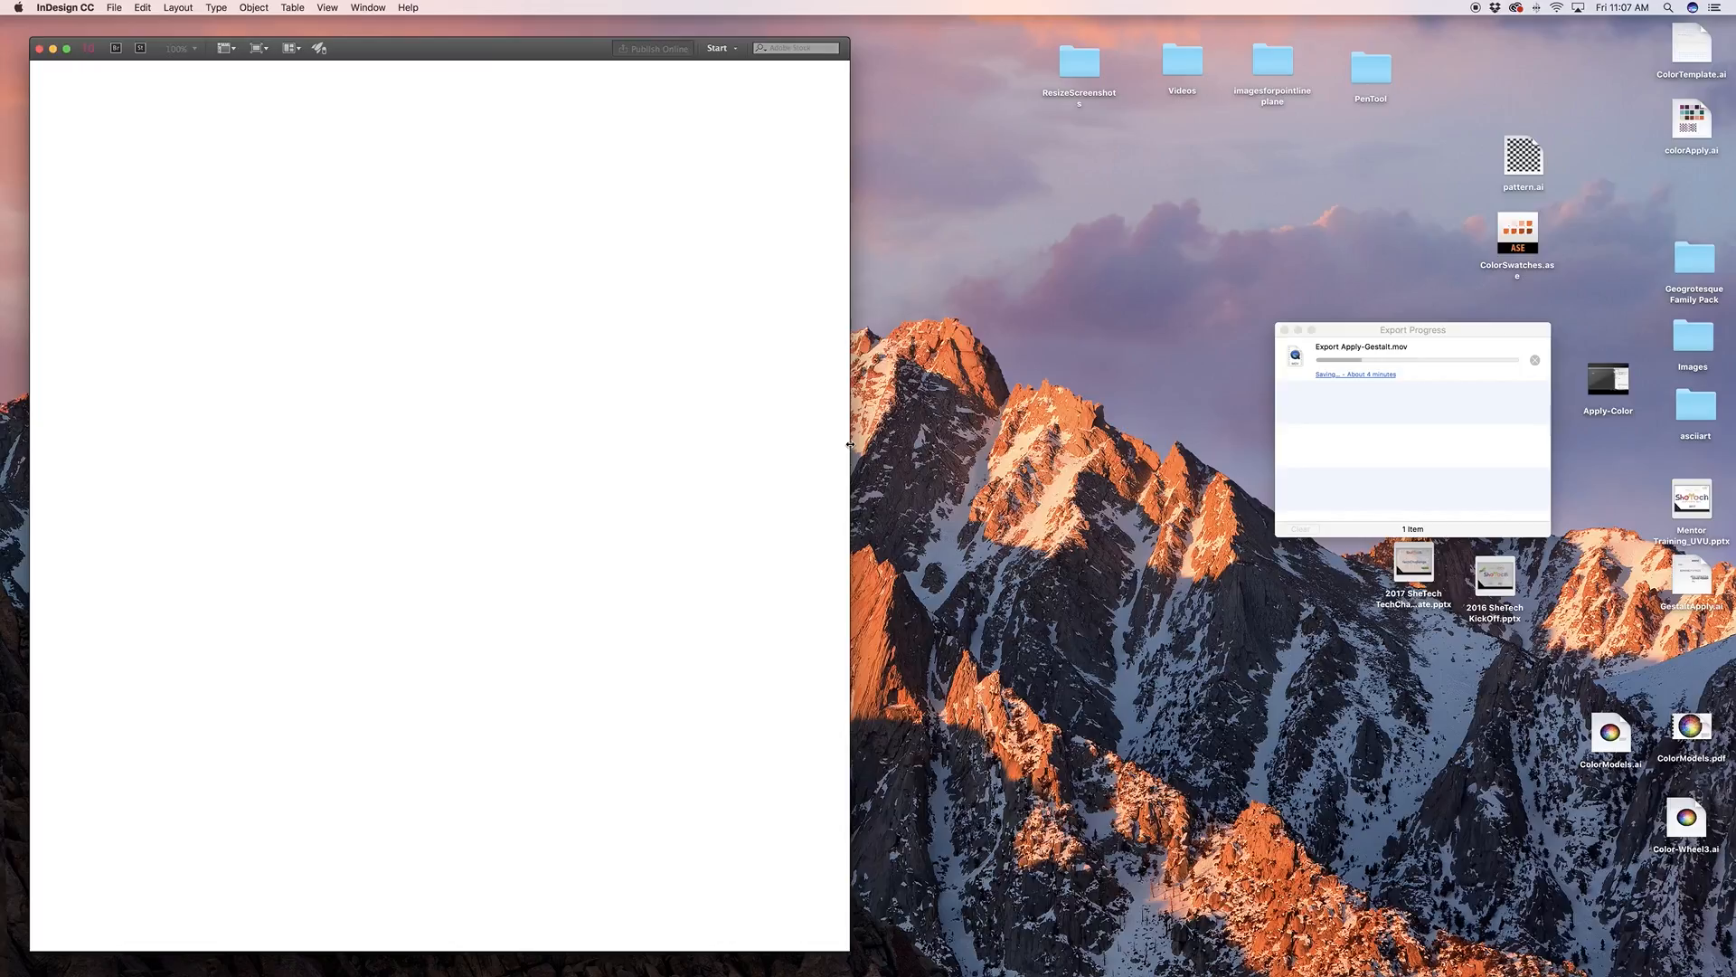
Widen the application window until it spans almost the full width of the screen
left_click_drag(850, 444, 1103, 457)
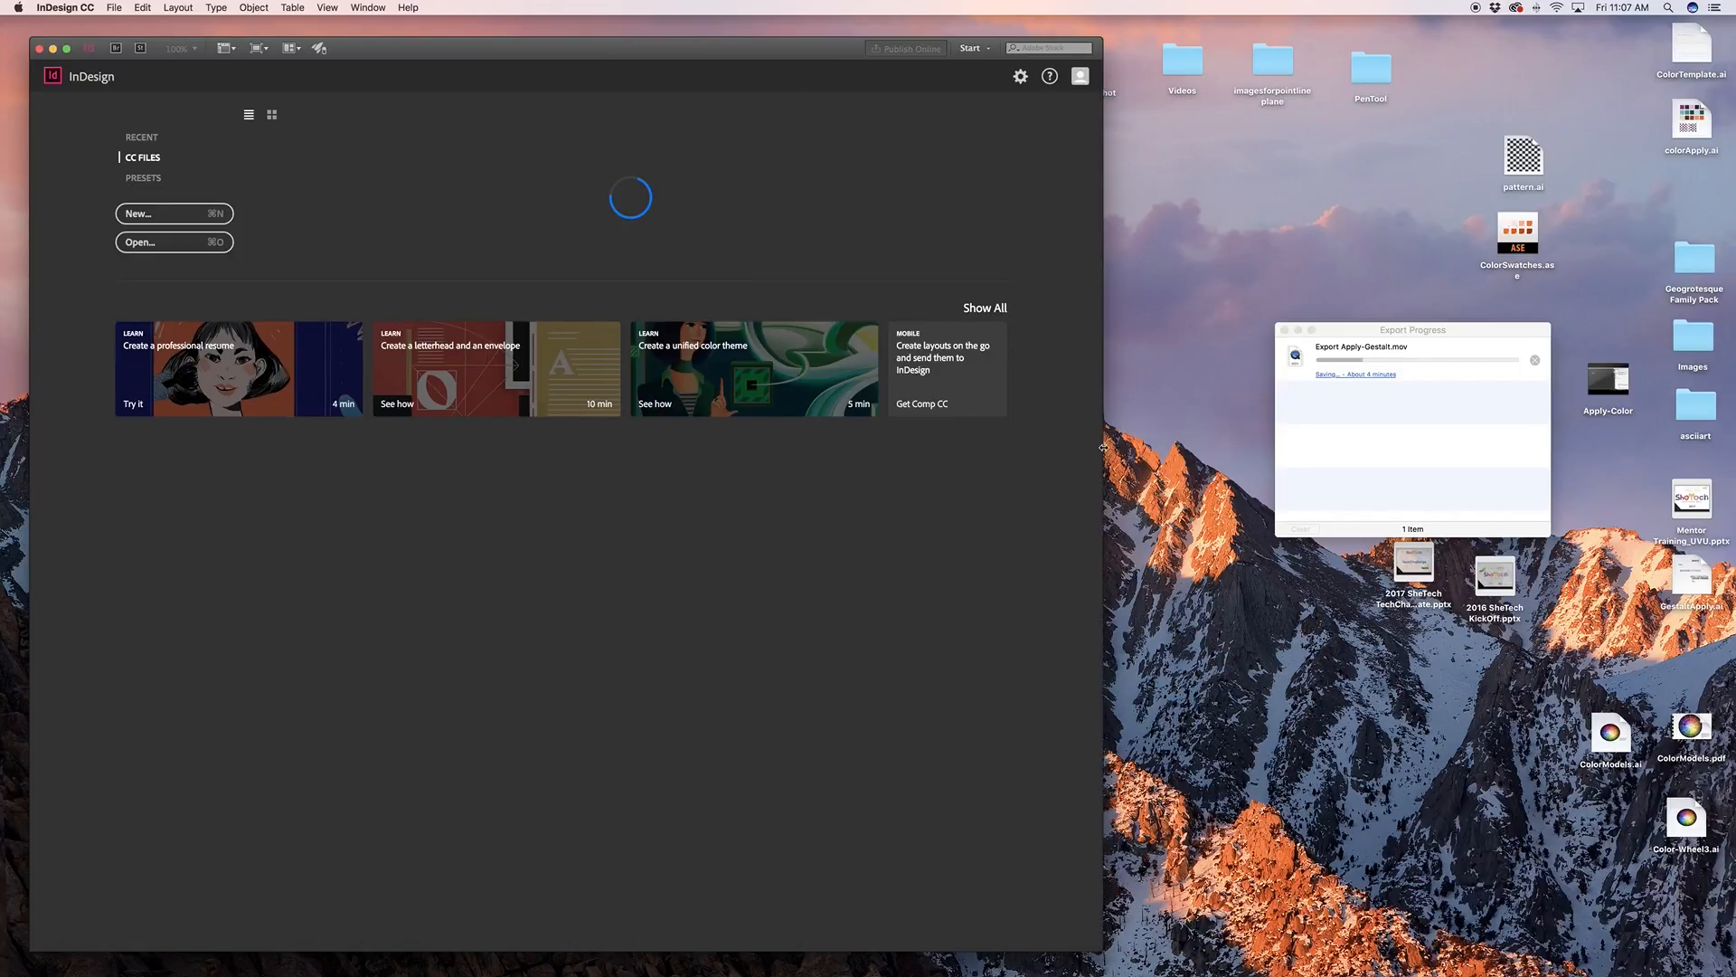
left_click_drag(1103, 446, 1256, 455)
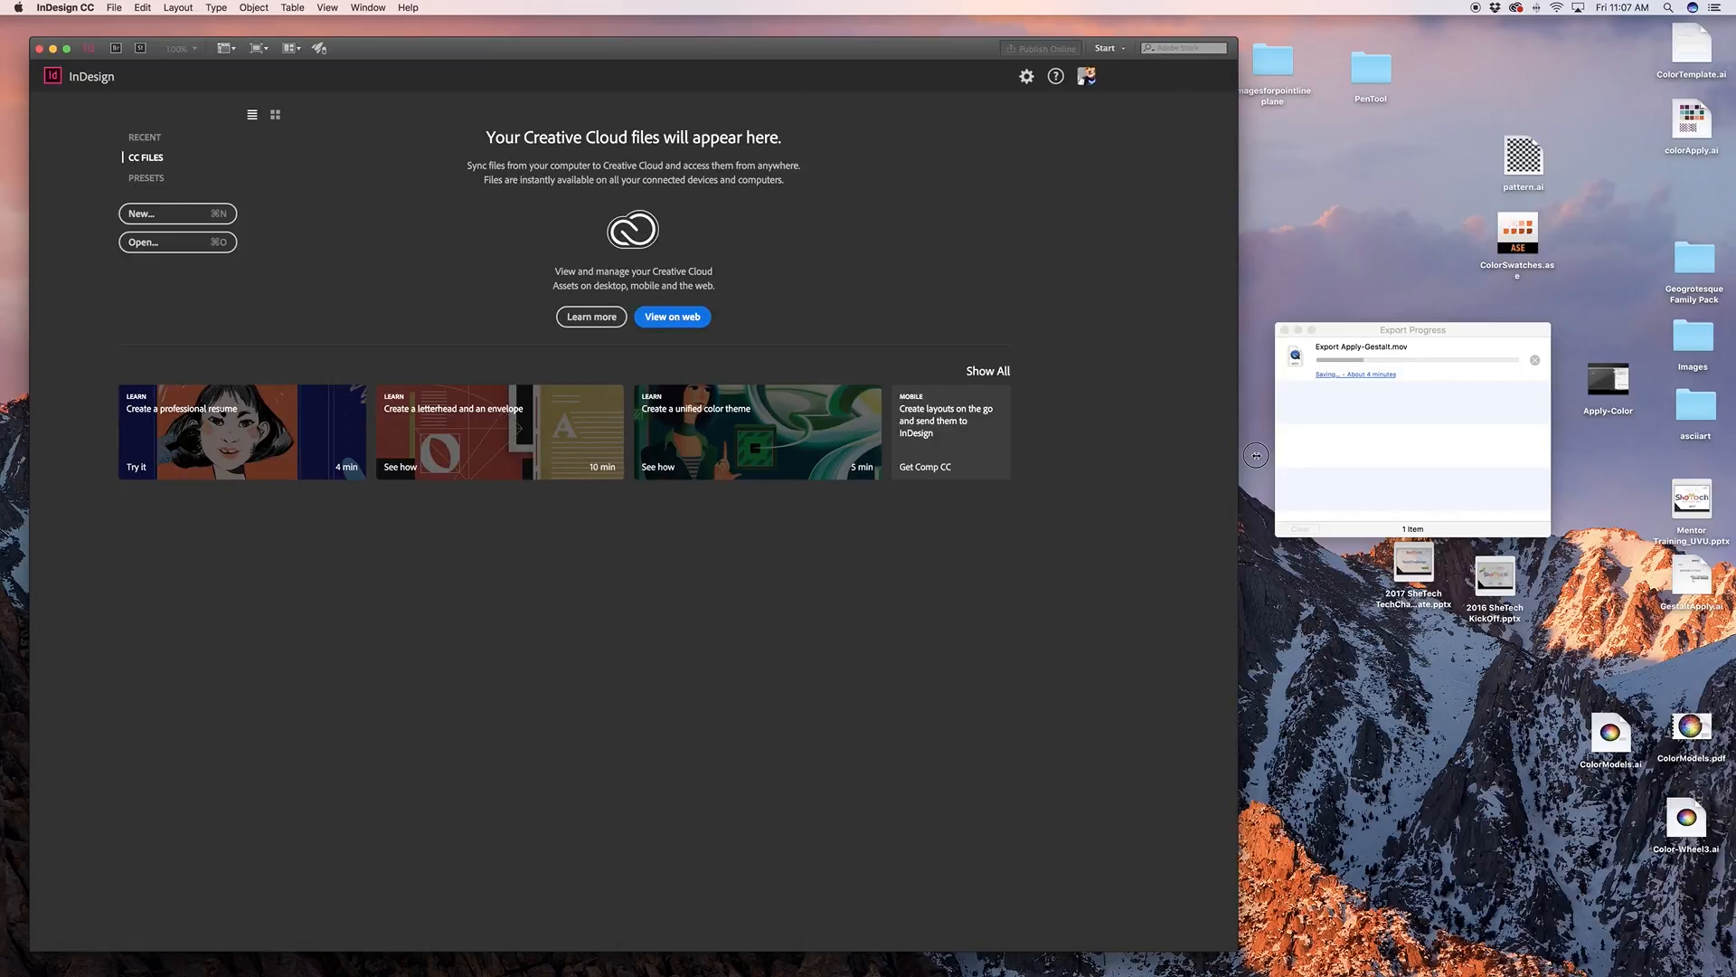
left_click_drag(1256, 456, 1638, 457)
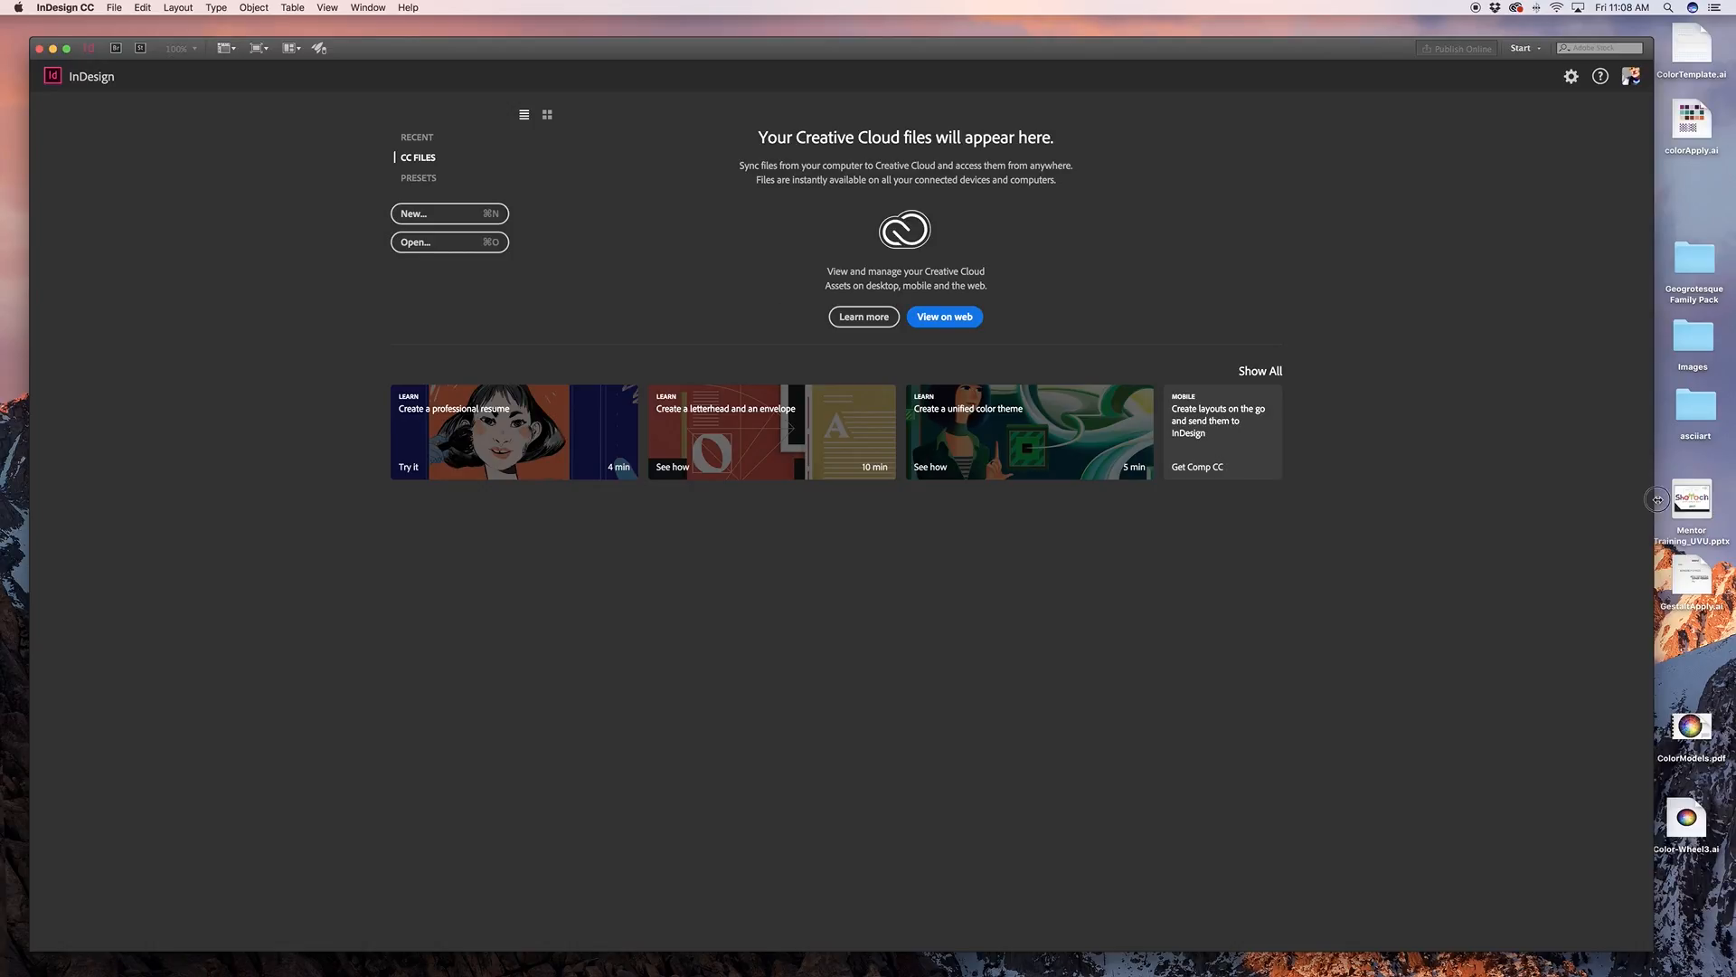
left_click_drag(1653, 502, 1697, 503)
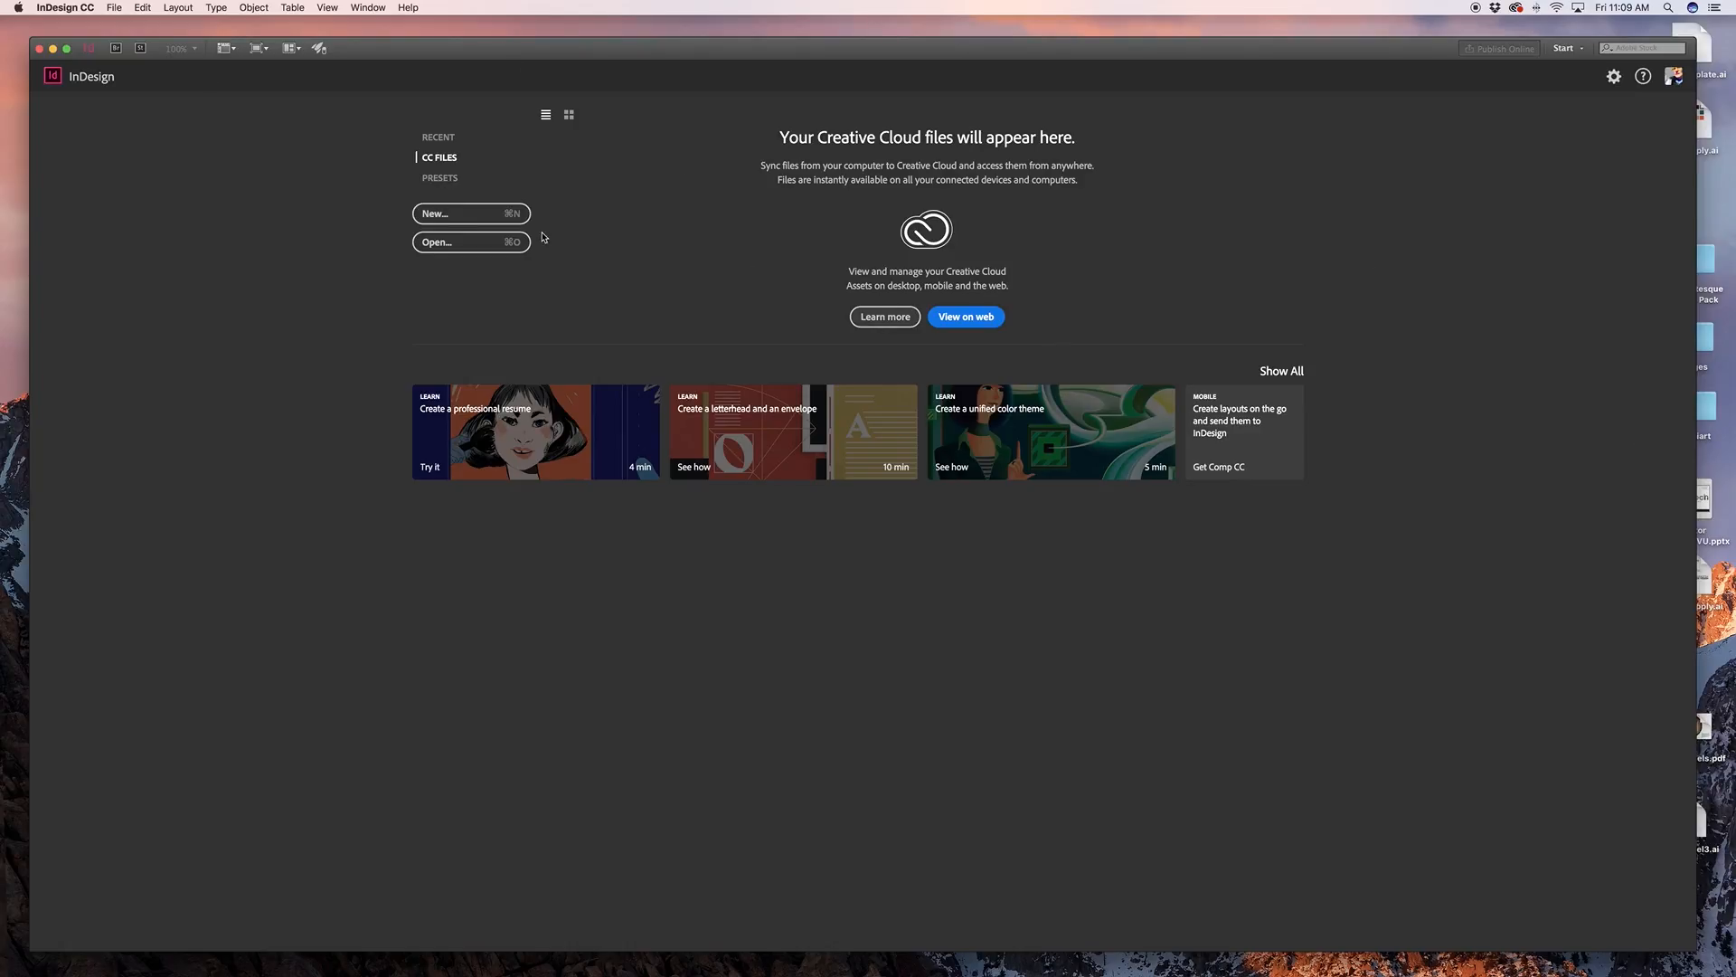
Start a new document with Preview enabled and place the settings dialog beside the previewed page
left_click(459, 215)
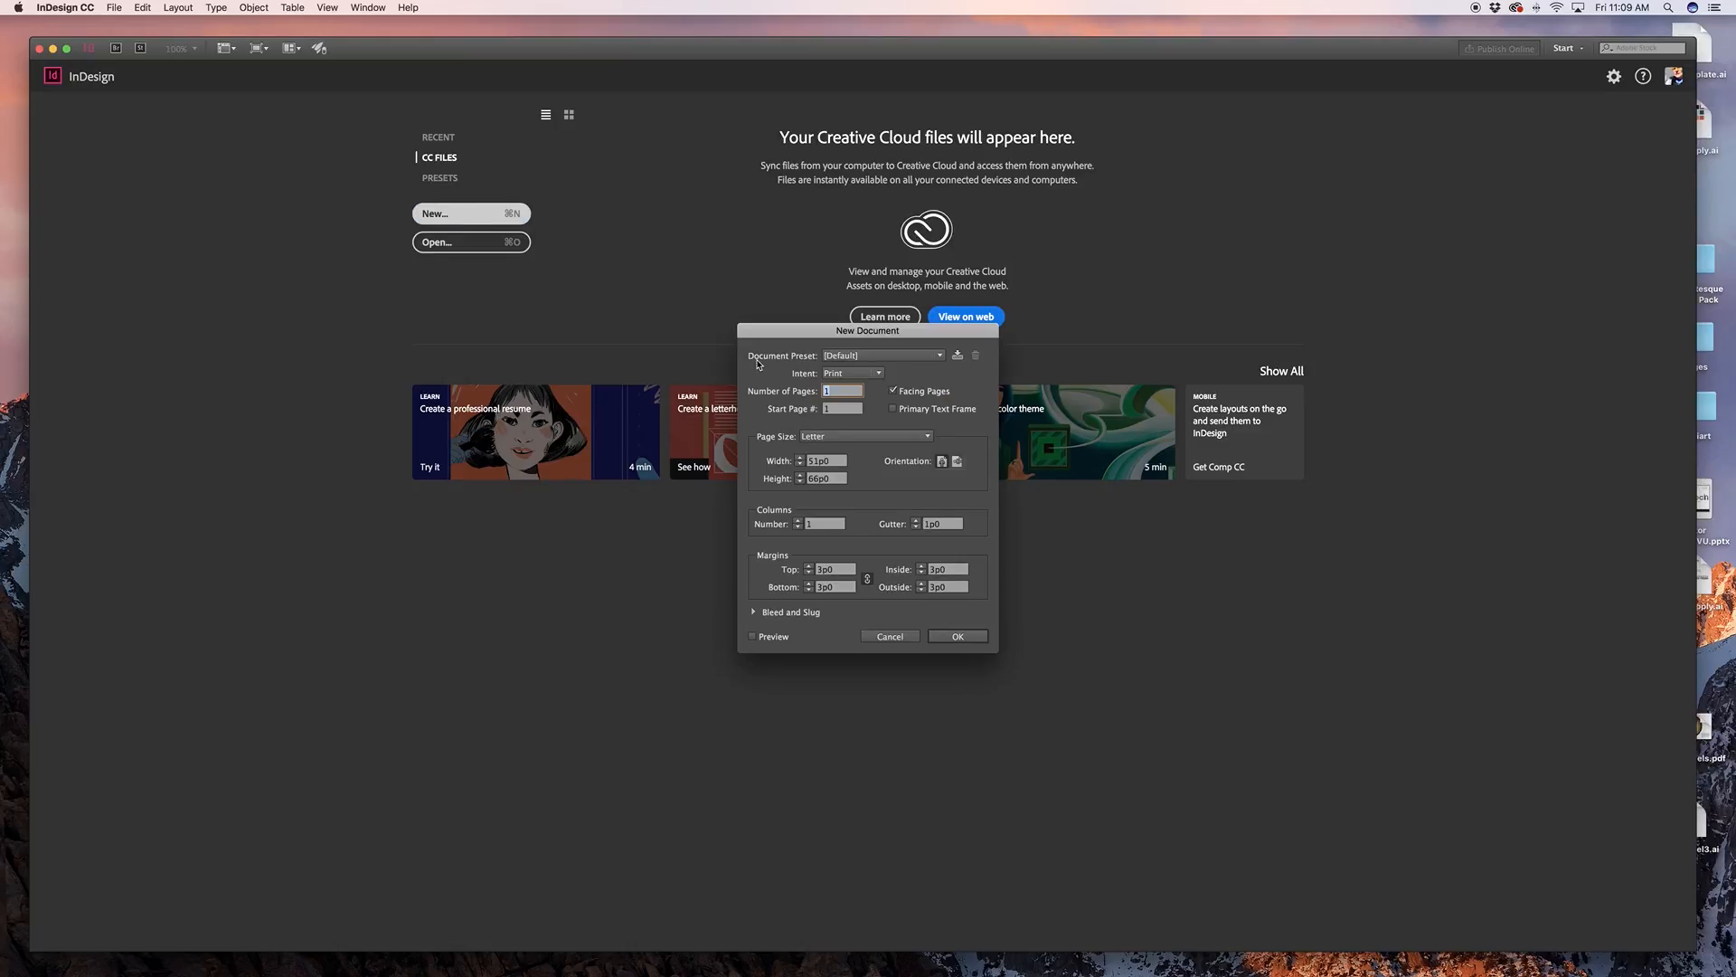
left_click_drag(774, 331, 774, 172)
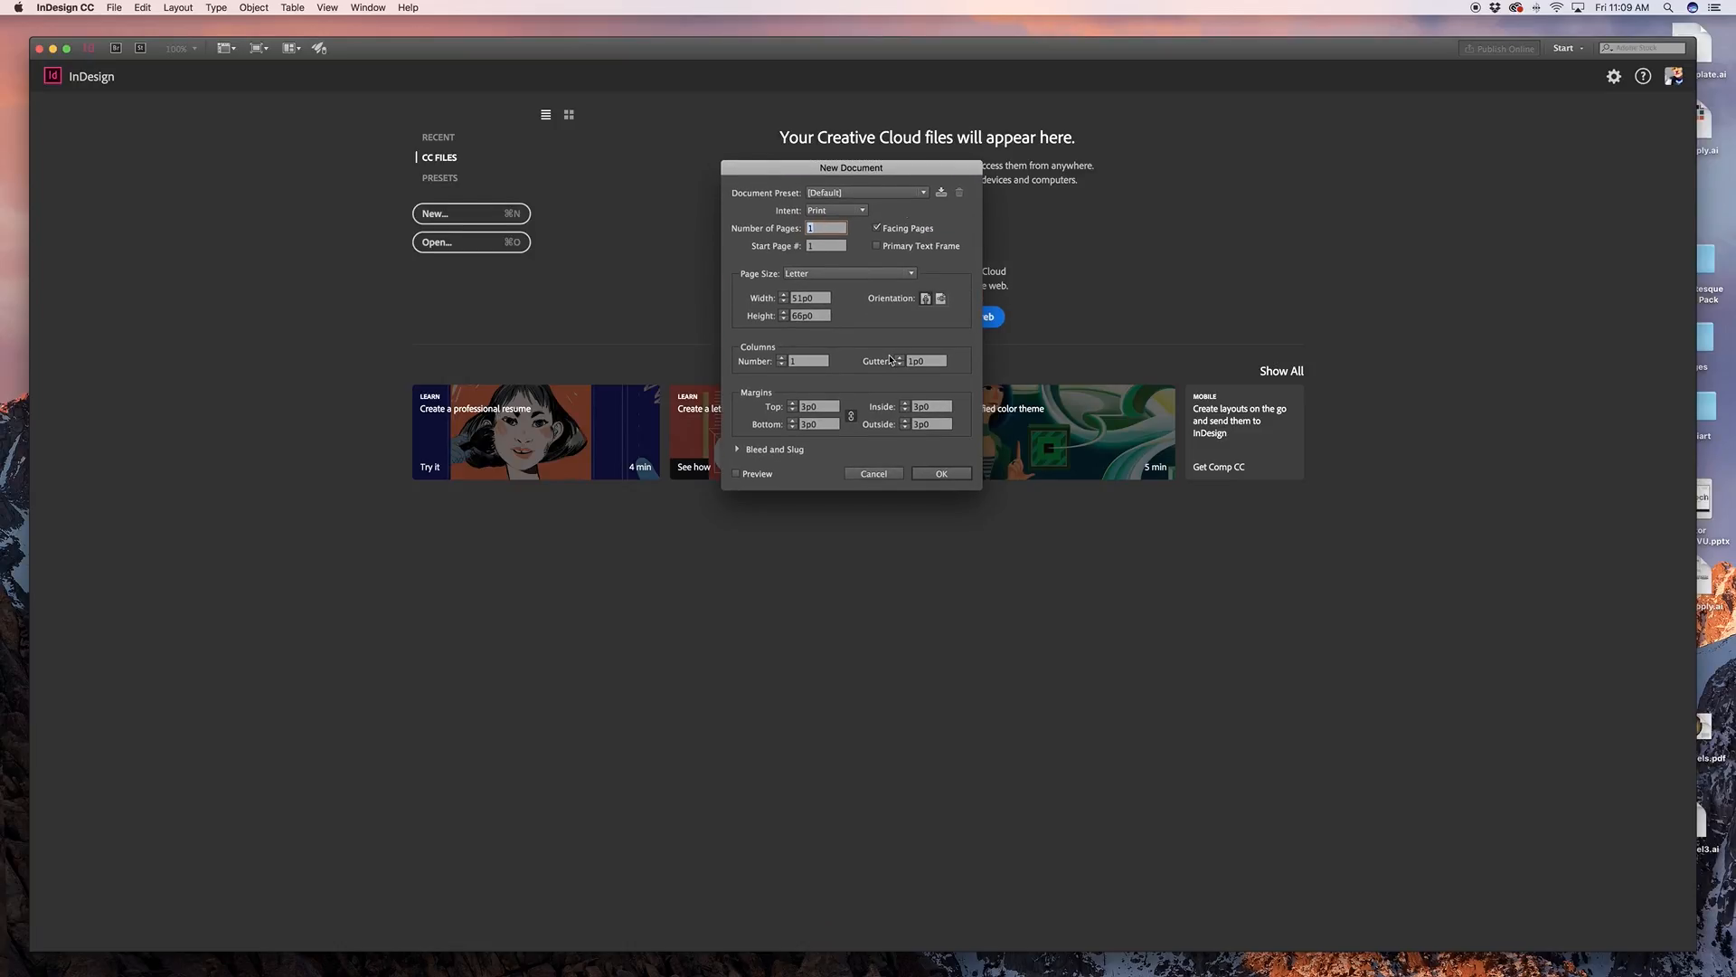
left_click(756, 476)
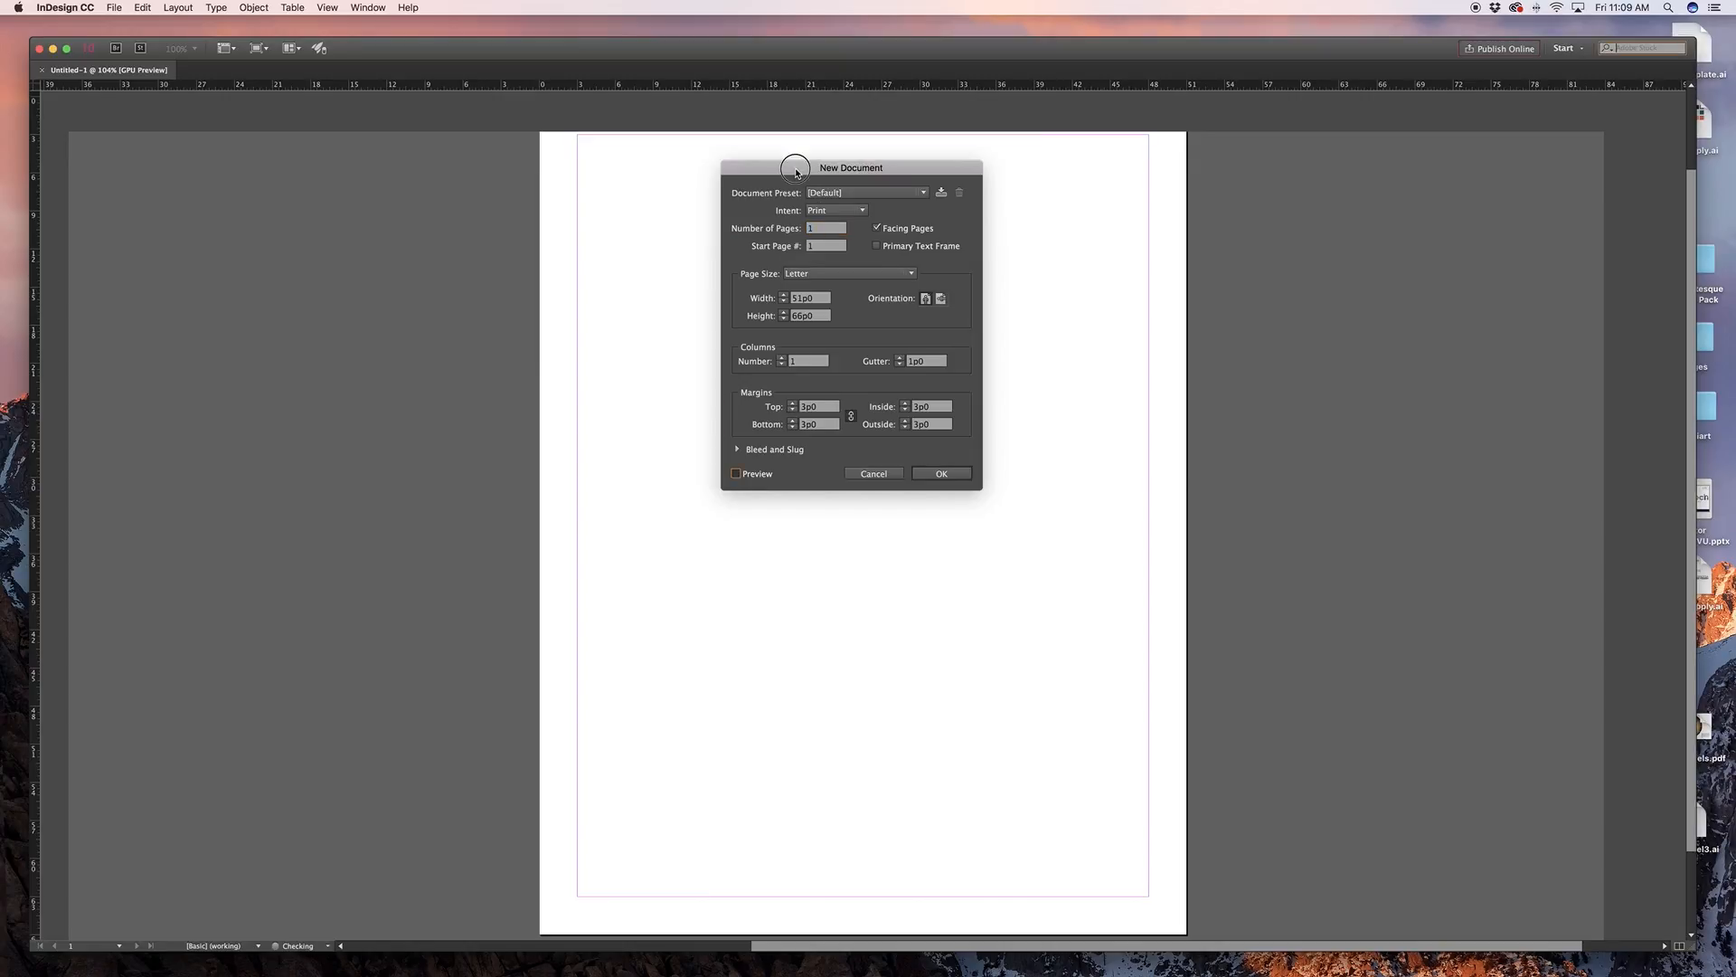
left_click_drag(799, 171, 1258, 166)
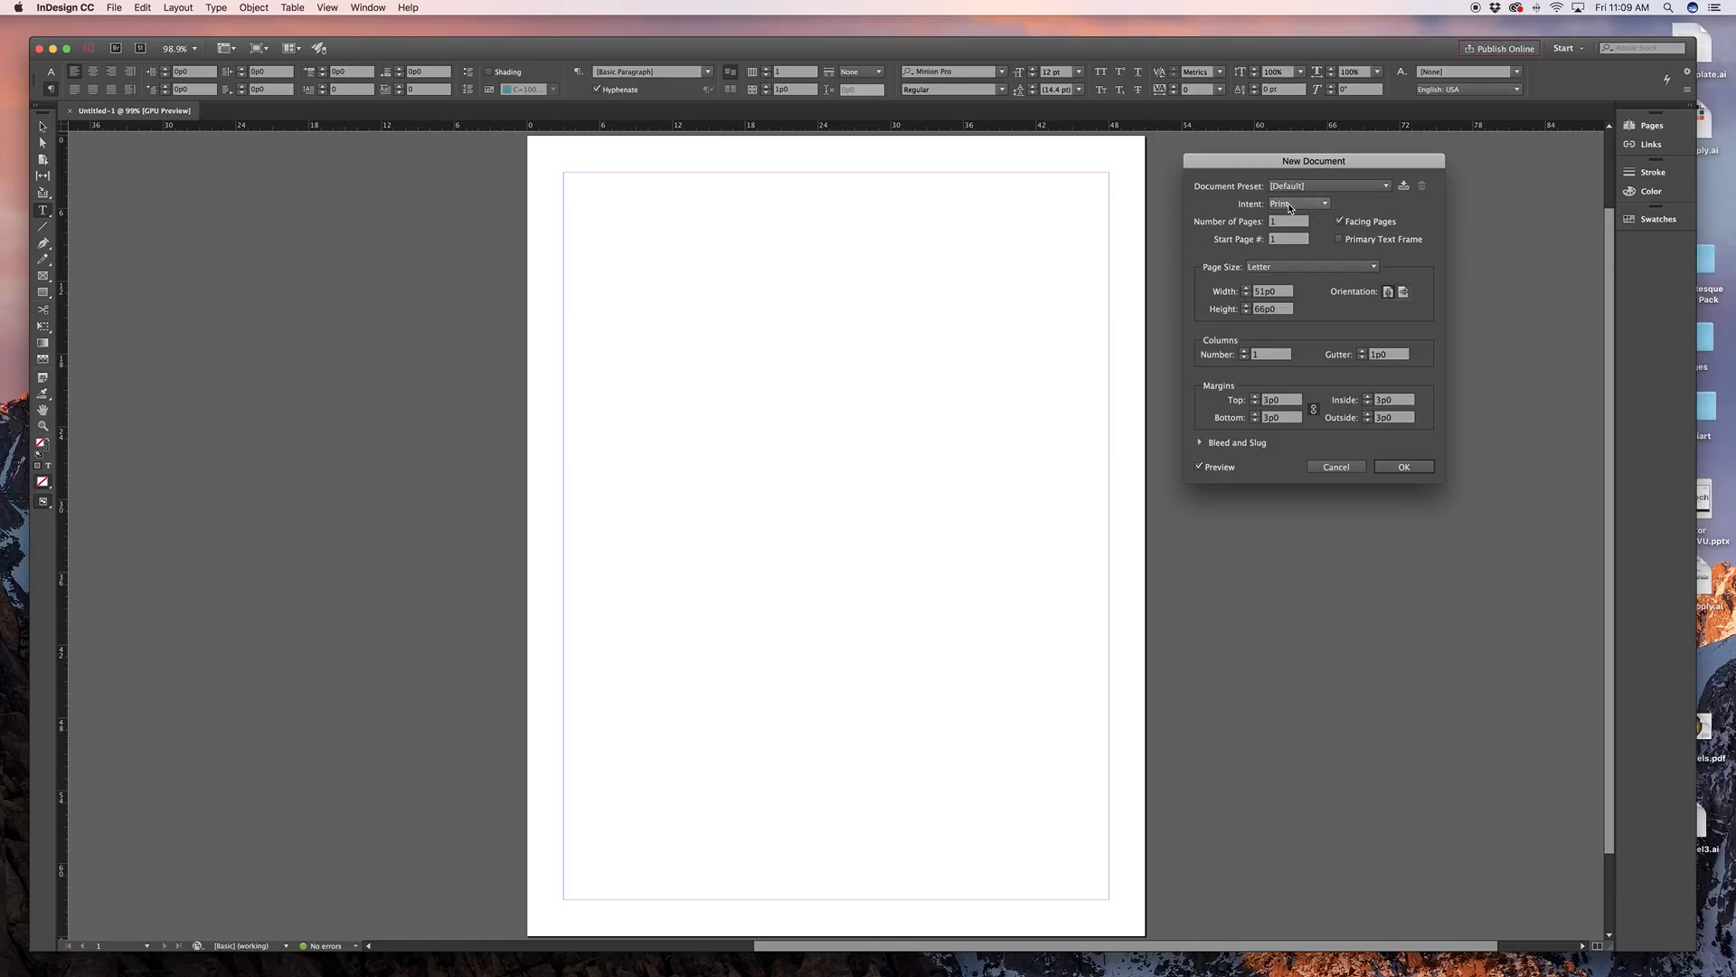
Try the Web intent for the new document and return the intent to Print
left_click(1290, 205)
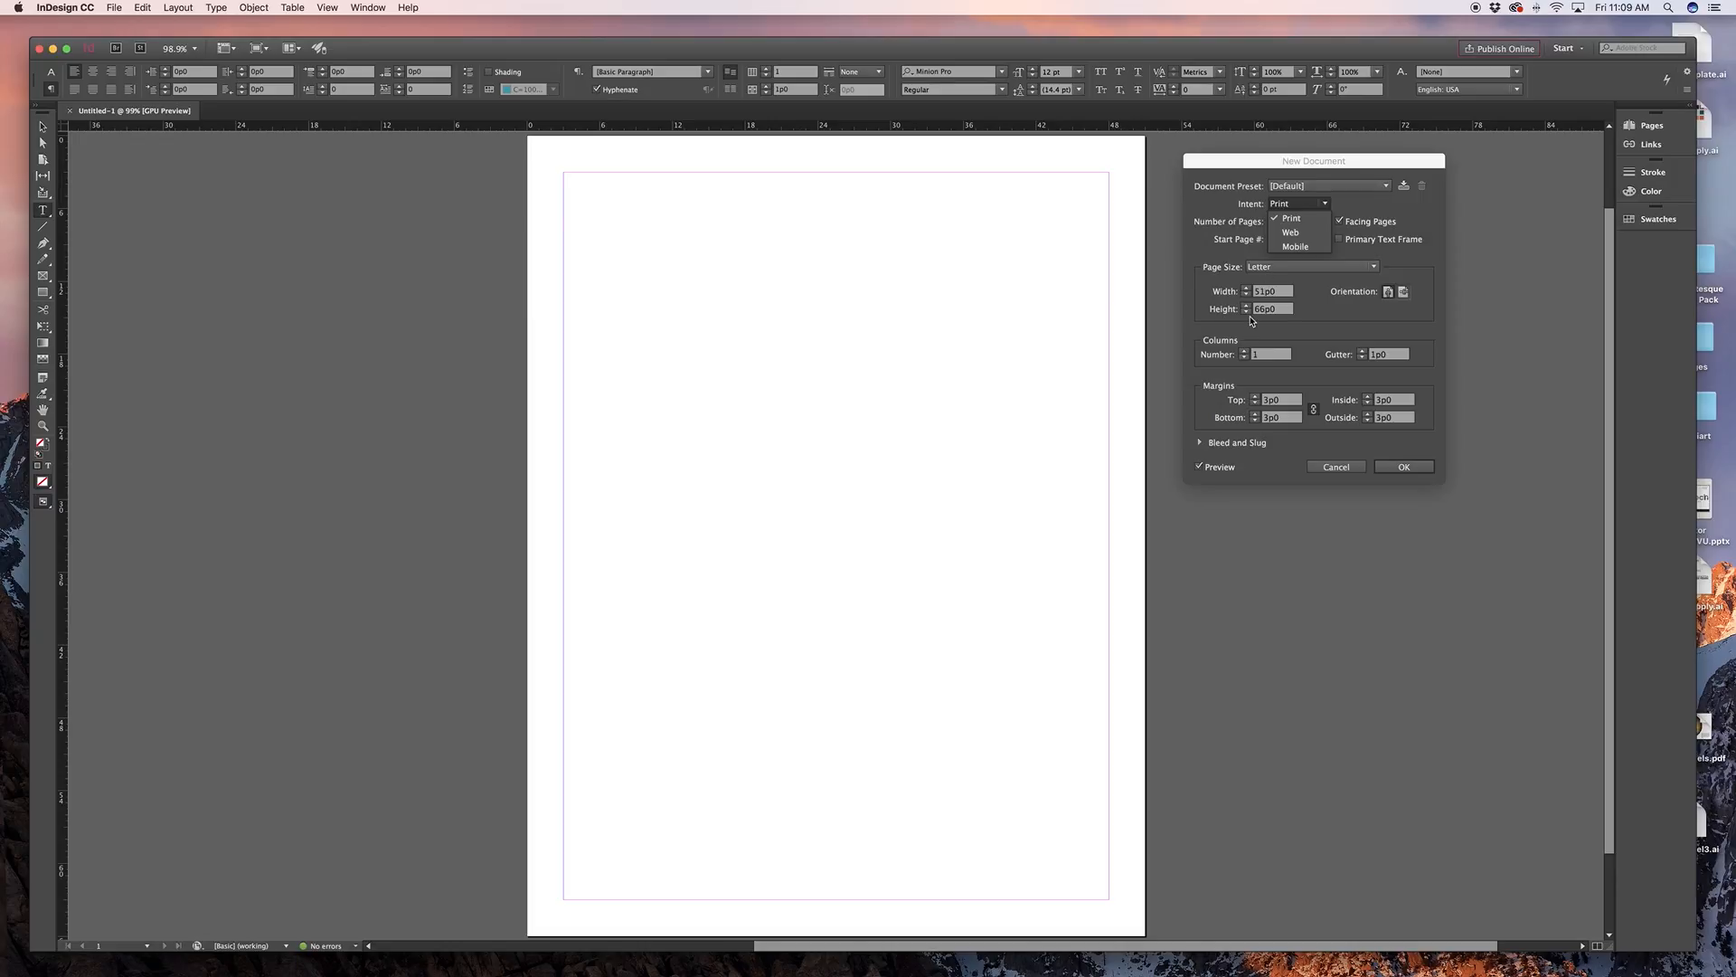
left_click(1295, 233)
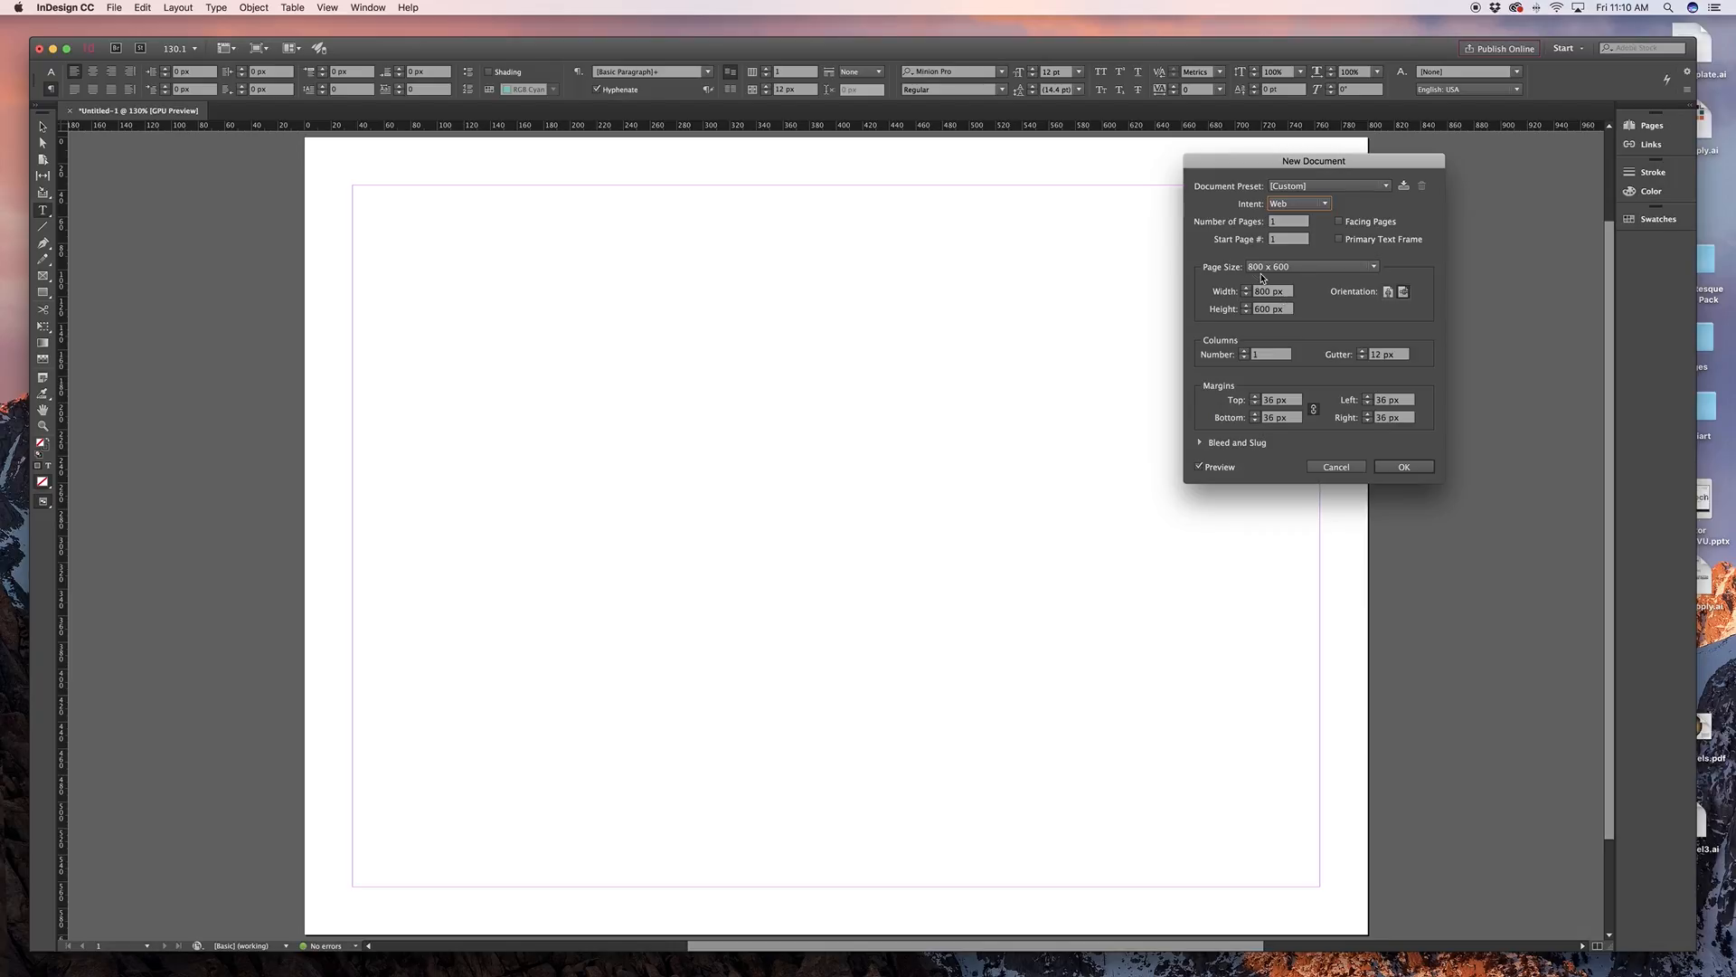
left_click(1264, 269)
left_click(1284, 207)
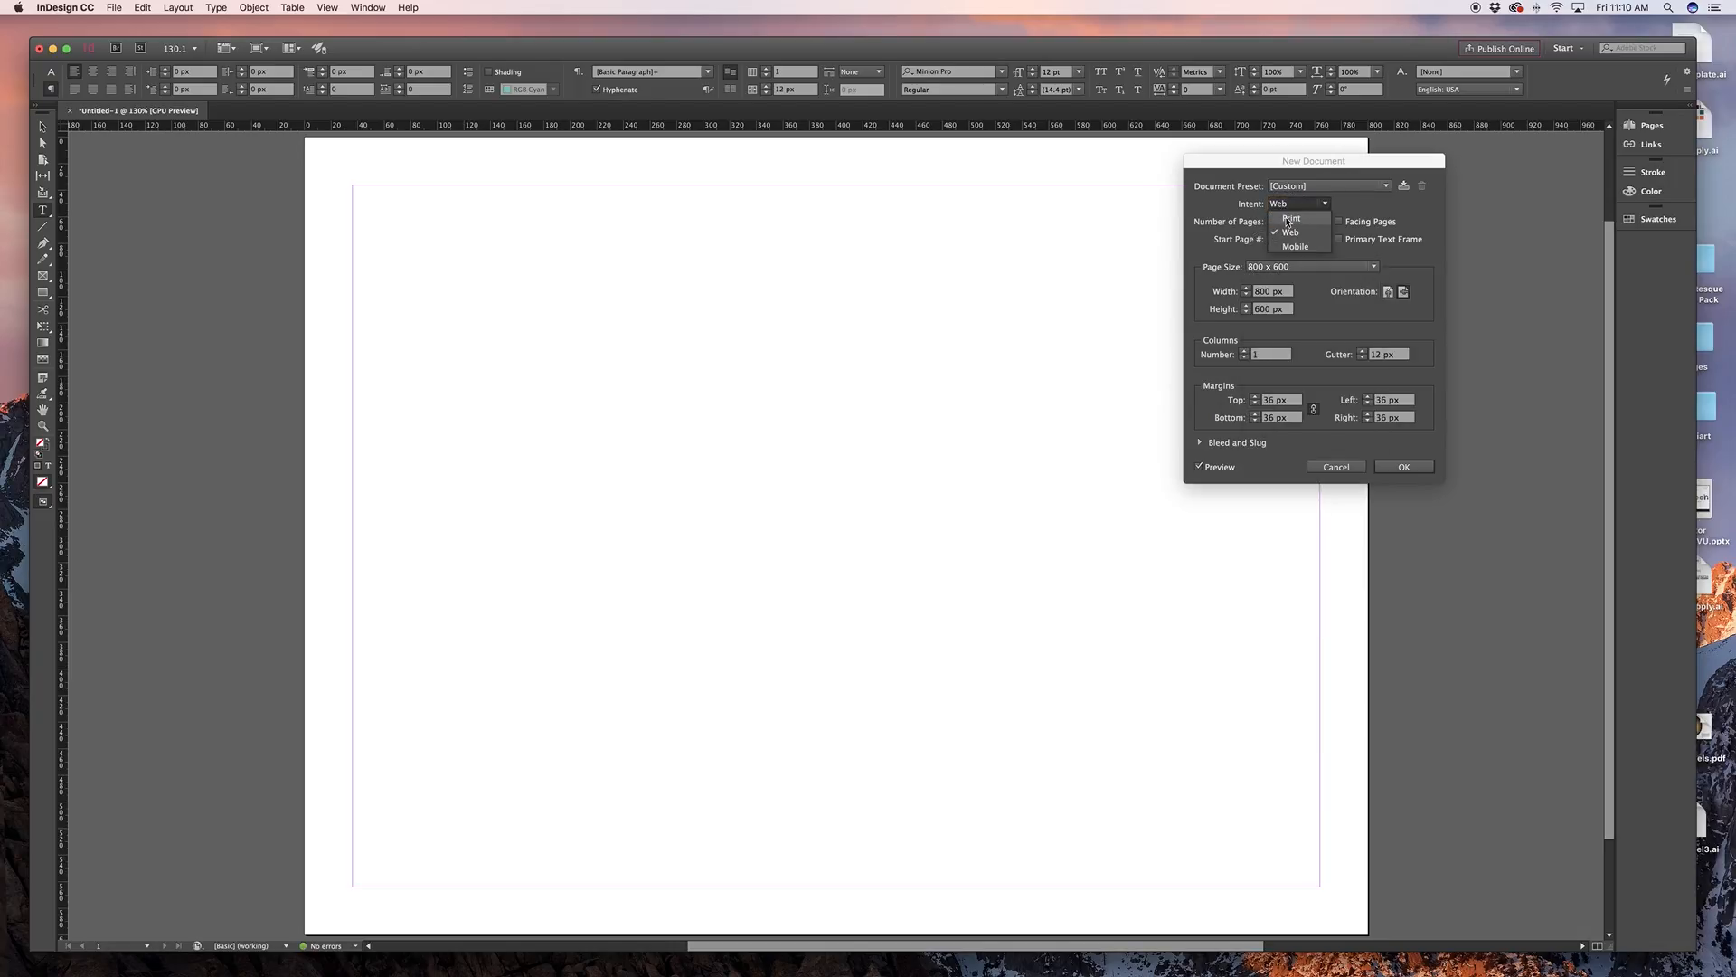
left_click(1282, 207)
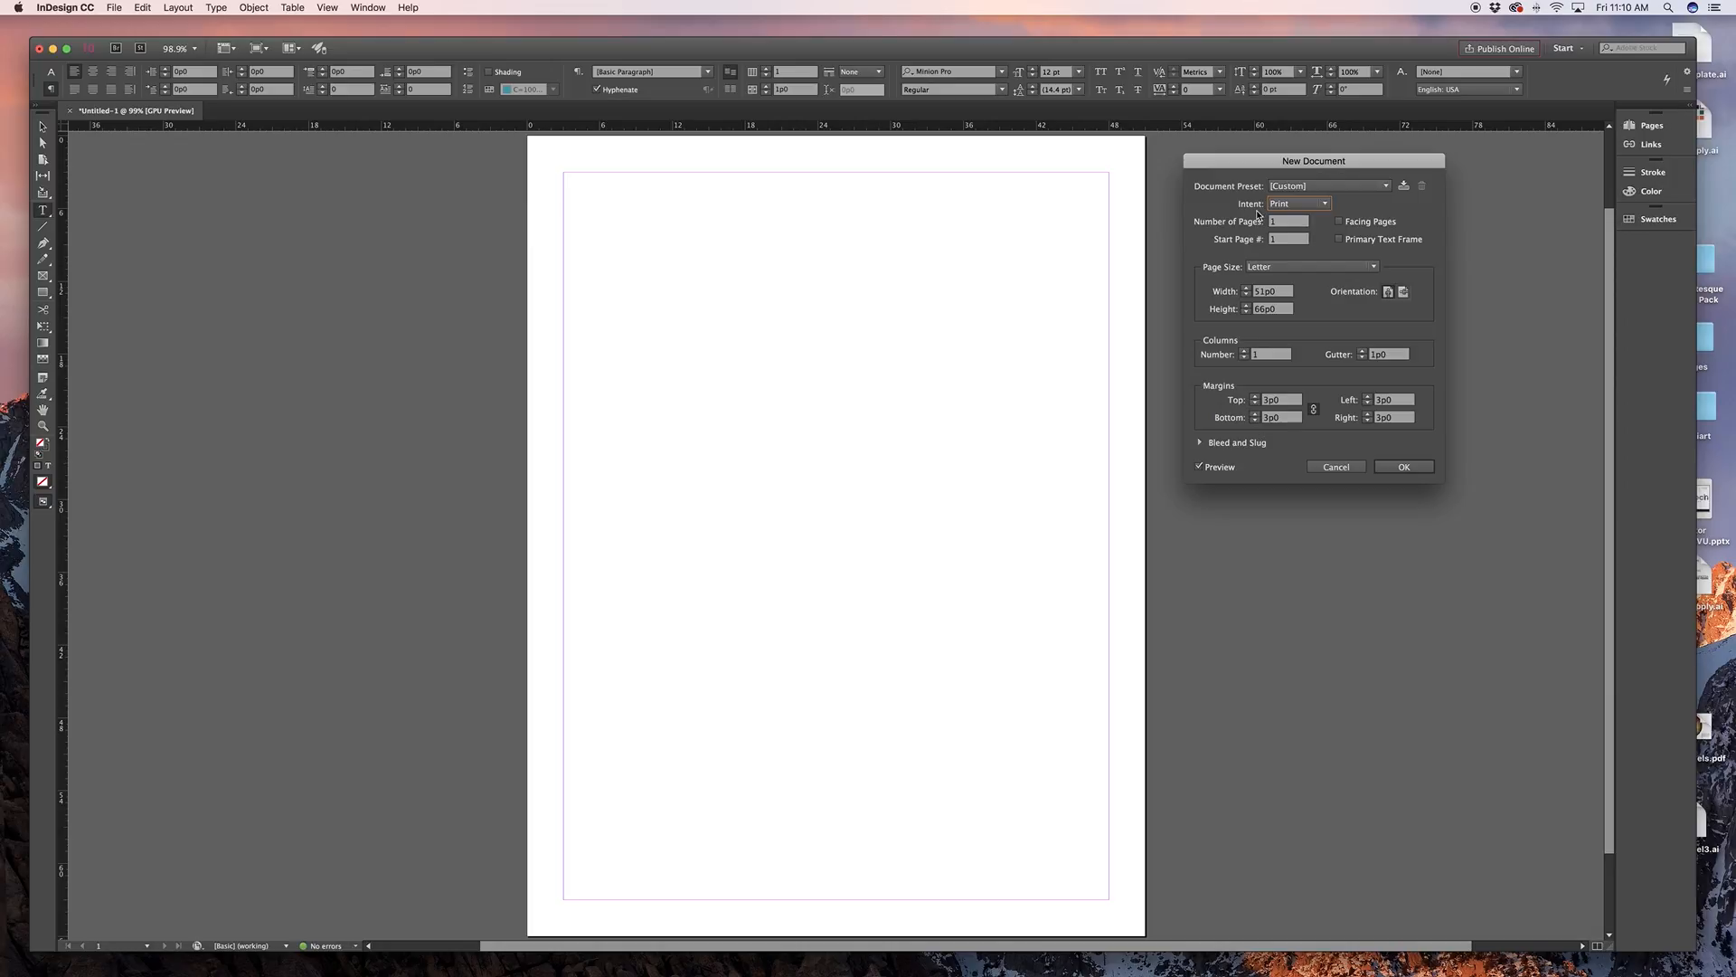
Turn on Facing Pages and set the number of pages to 3 for the previewed document
key("Tab")
key("super+minus")
key("super+minus")
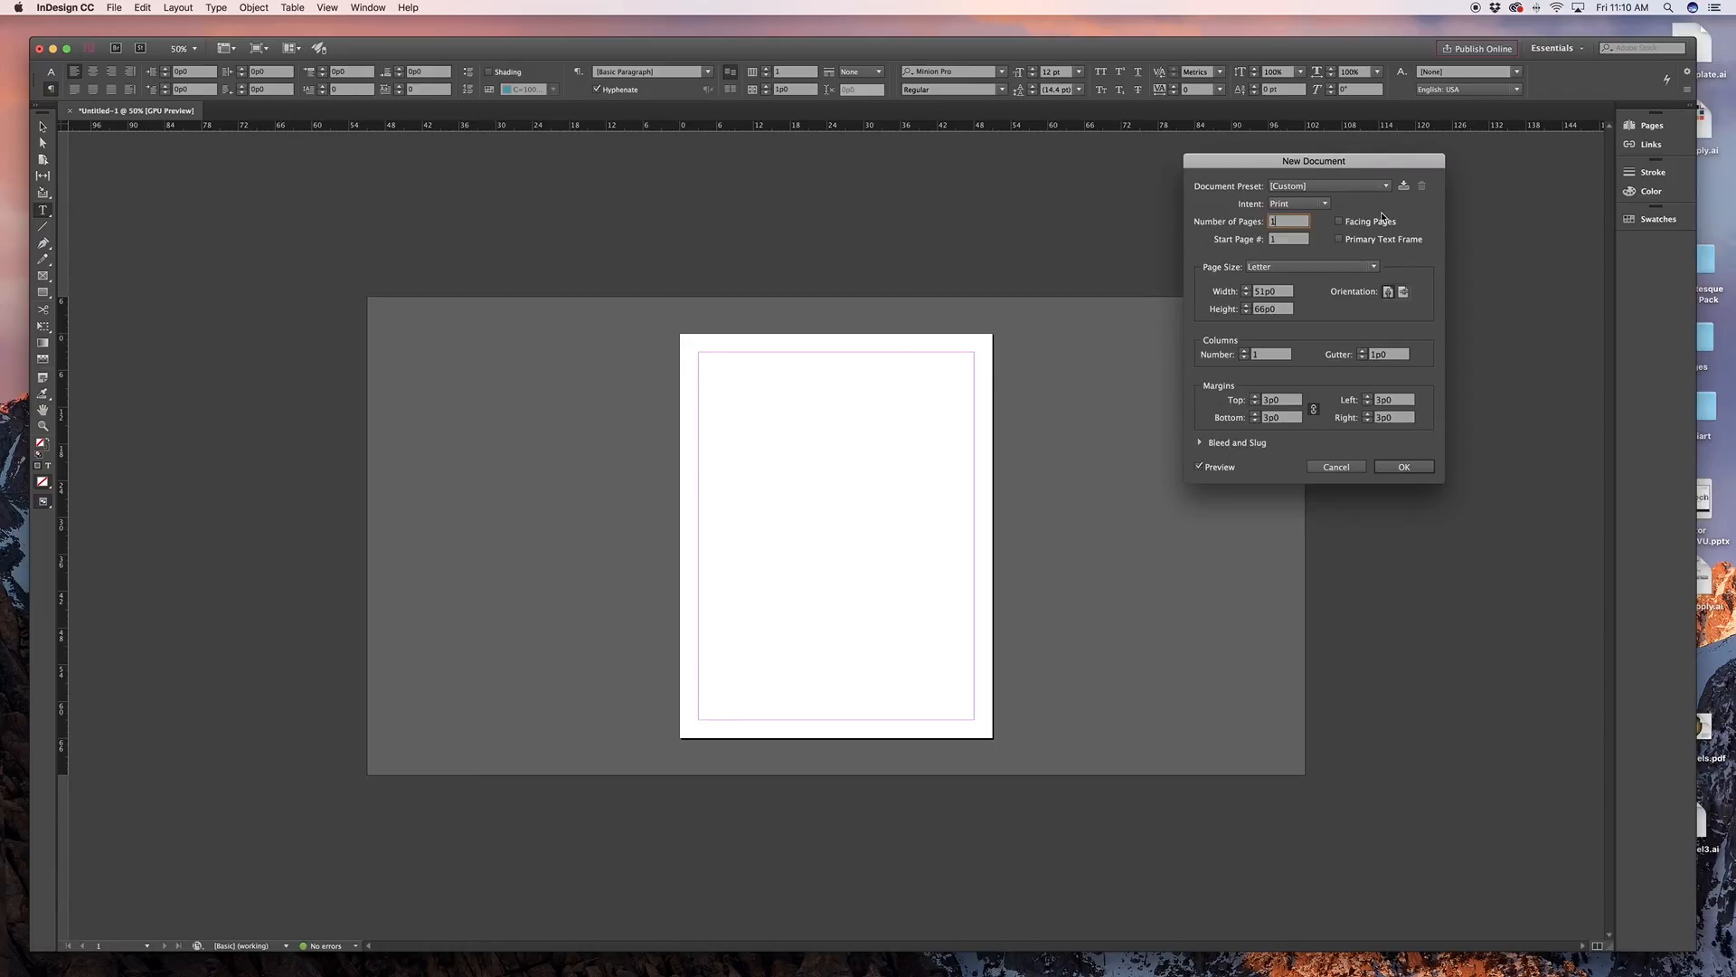
left_click(1340, 222)
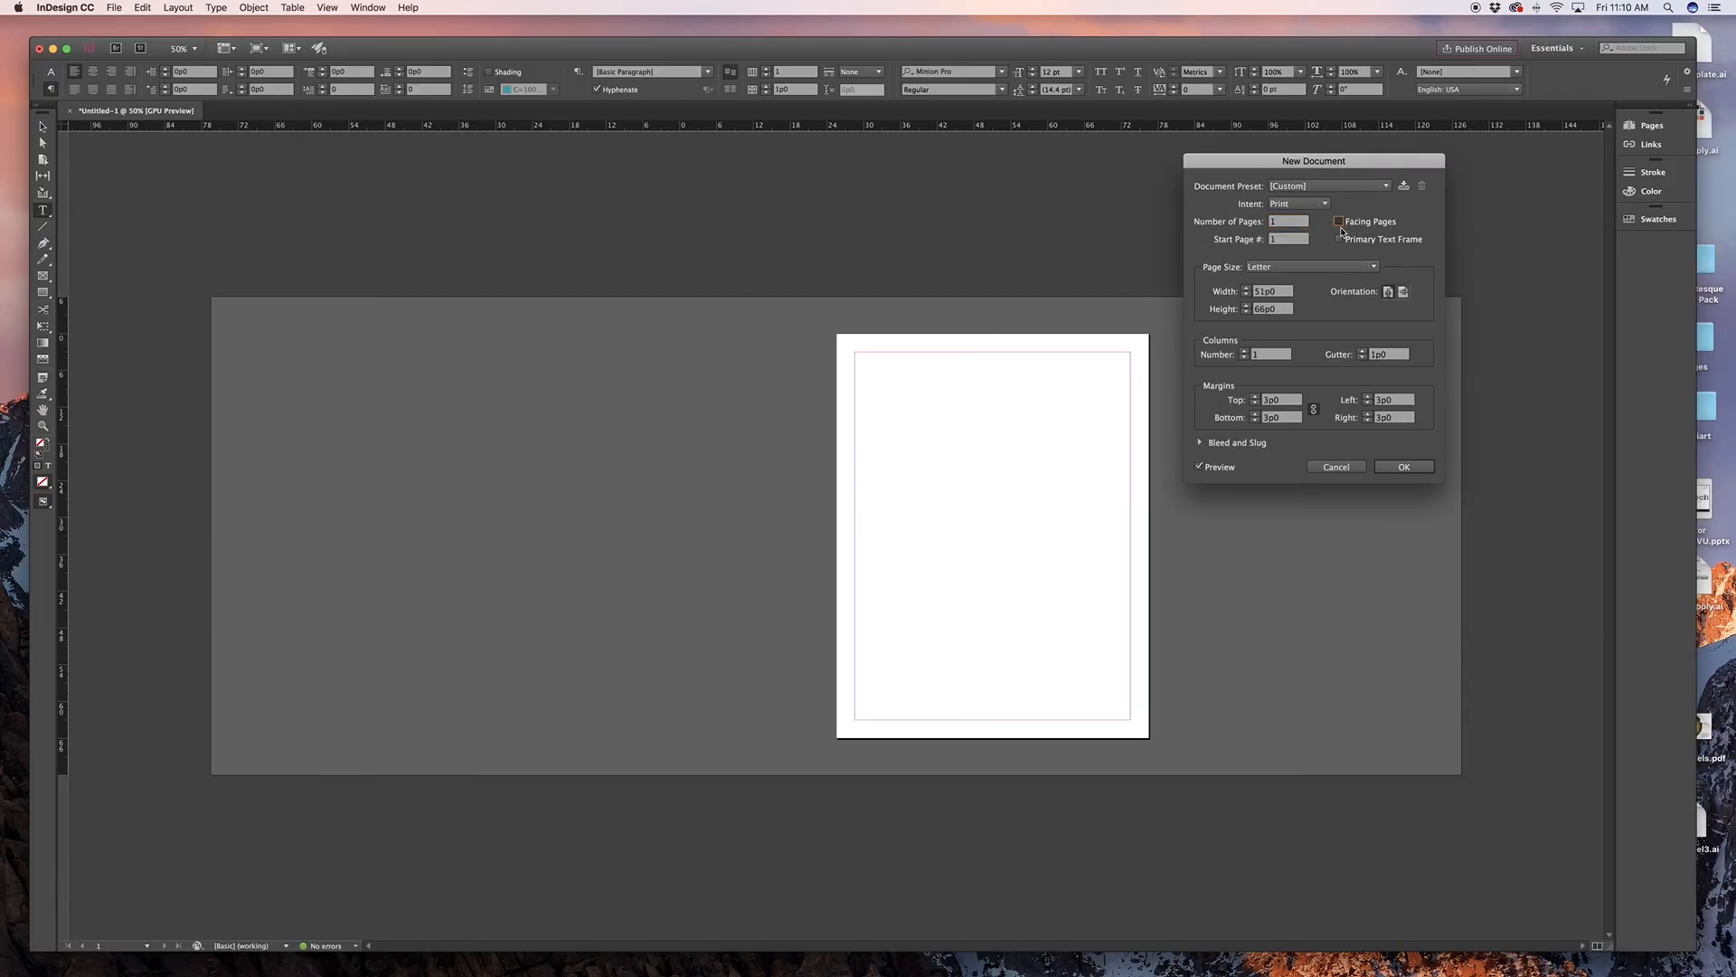
double_click(1282, 225)
type("2")
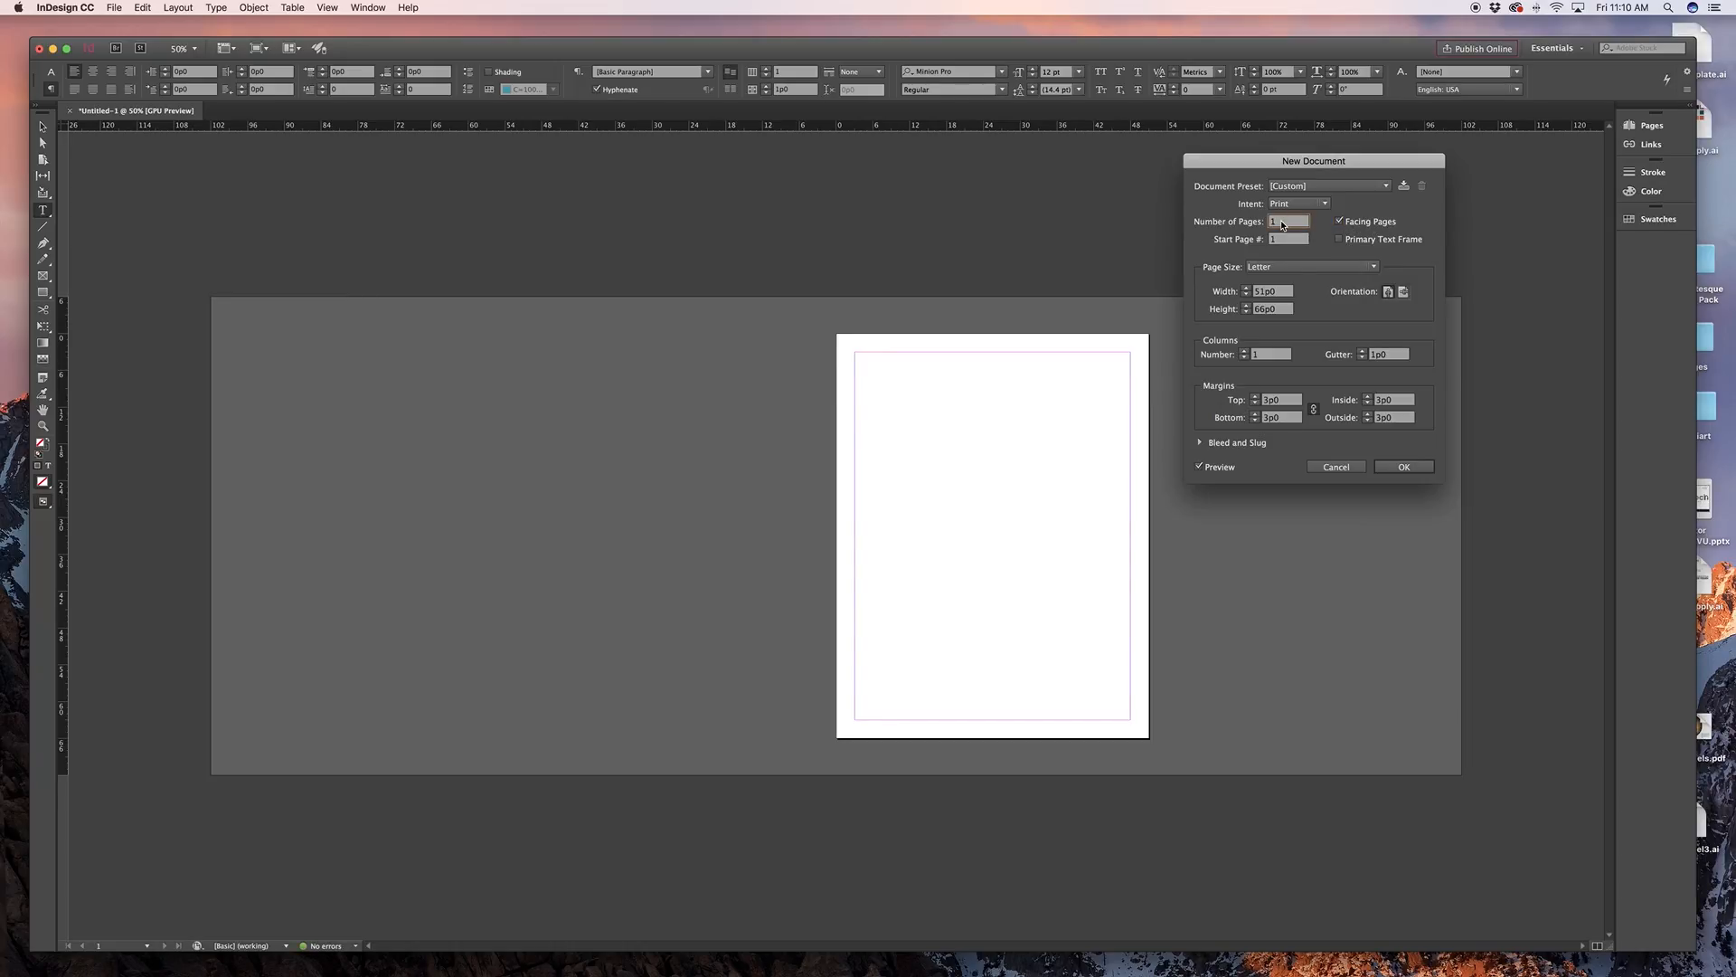
type("3")
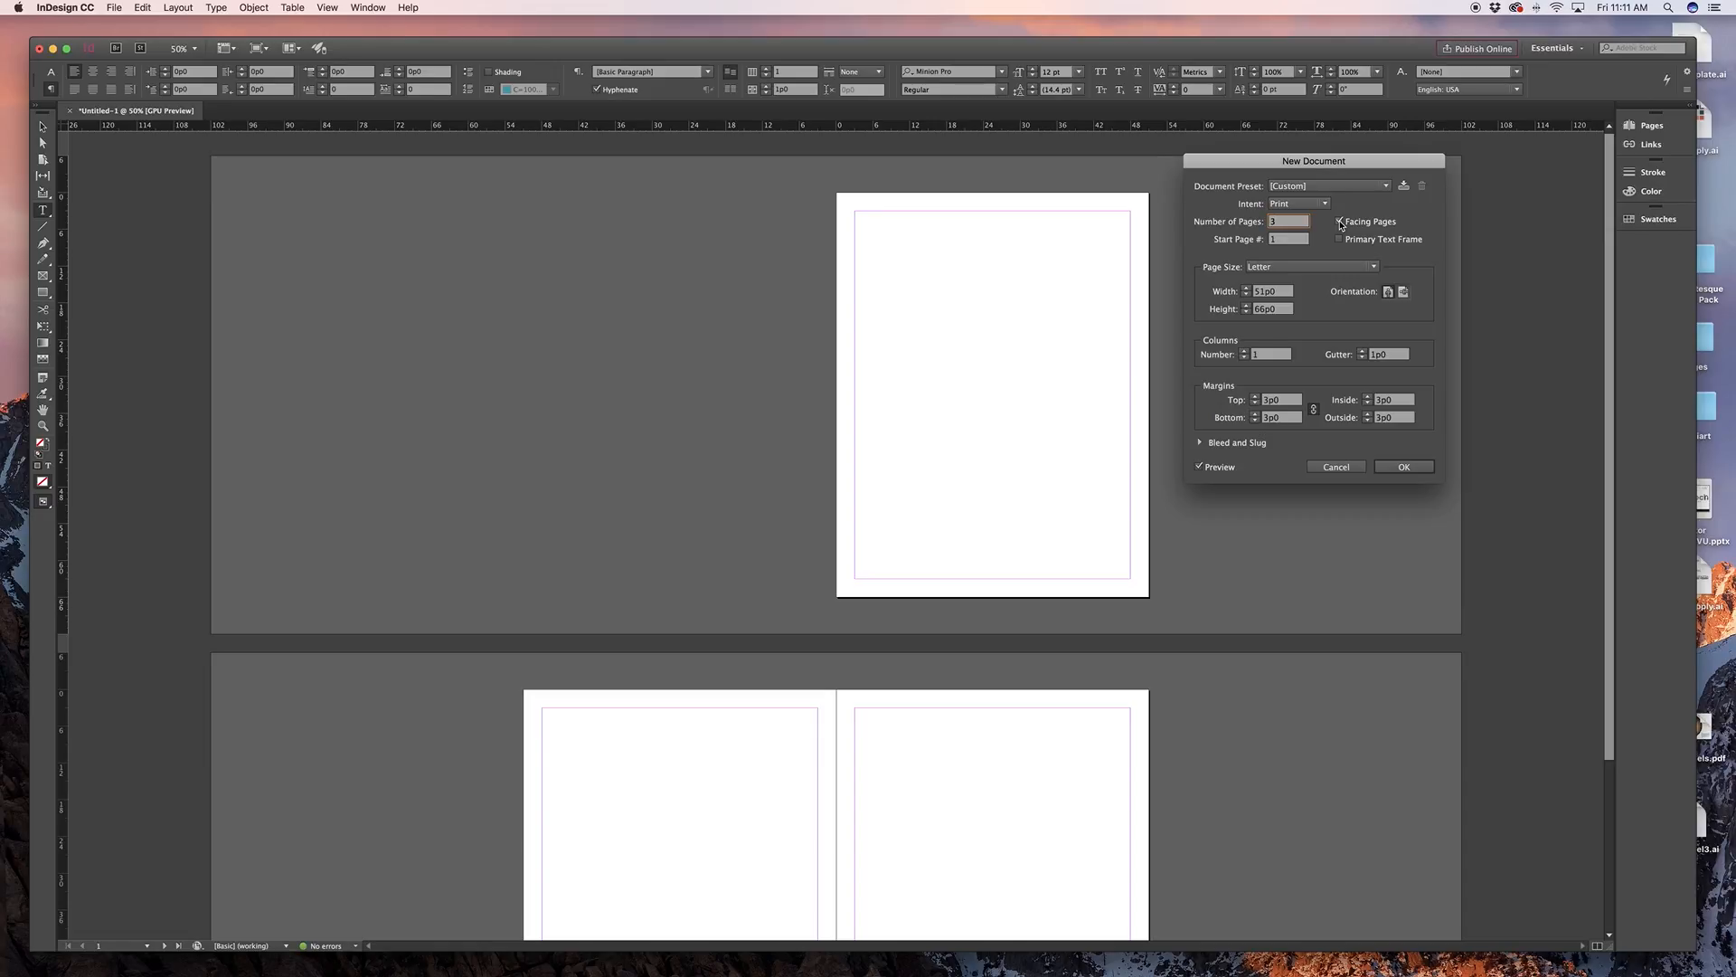
Compare the three-page layout with Facing Pages on and off, leaving the option off
left_click(1340, 222)
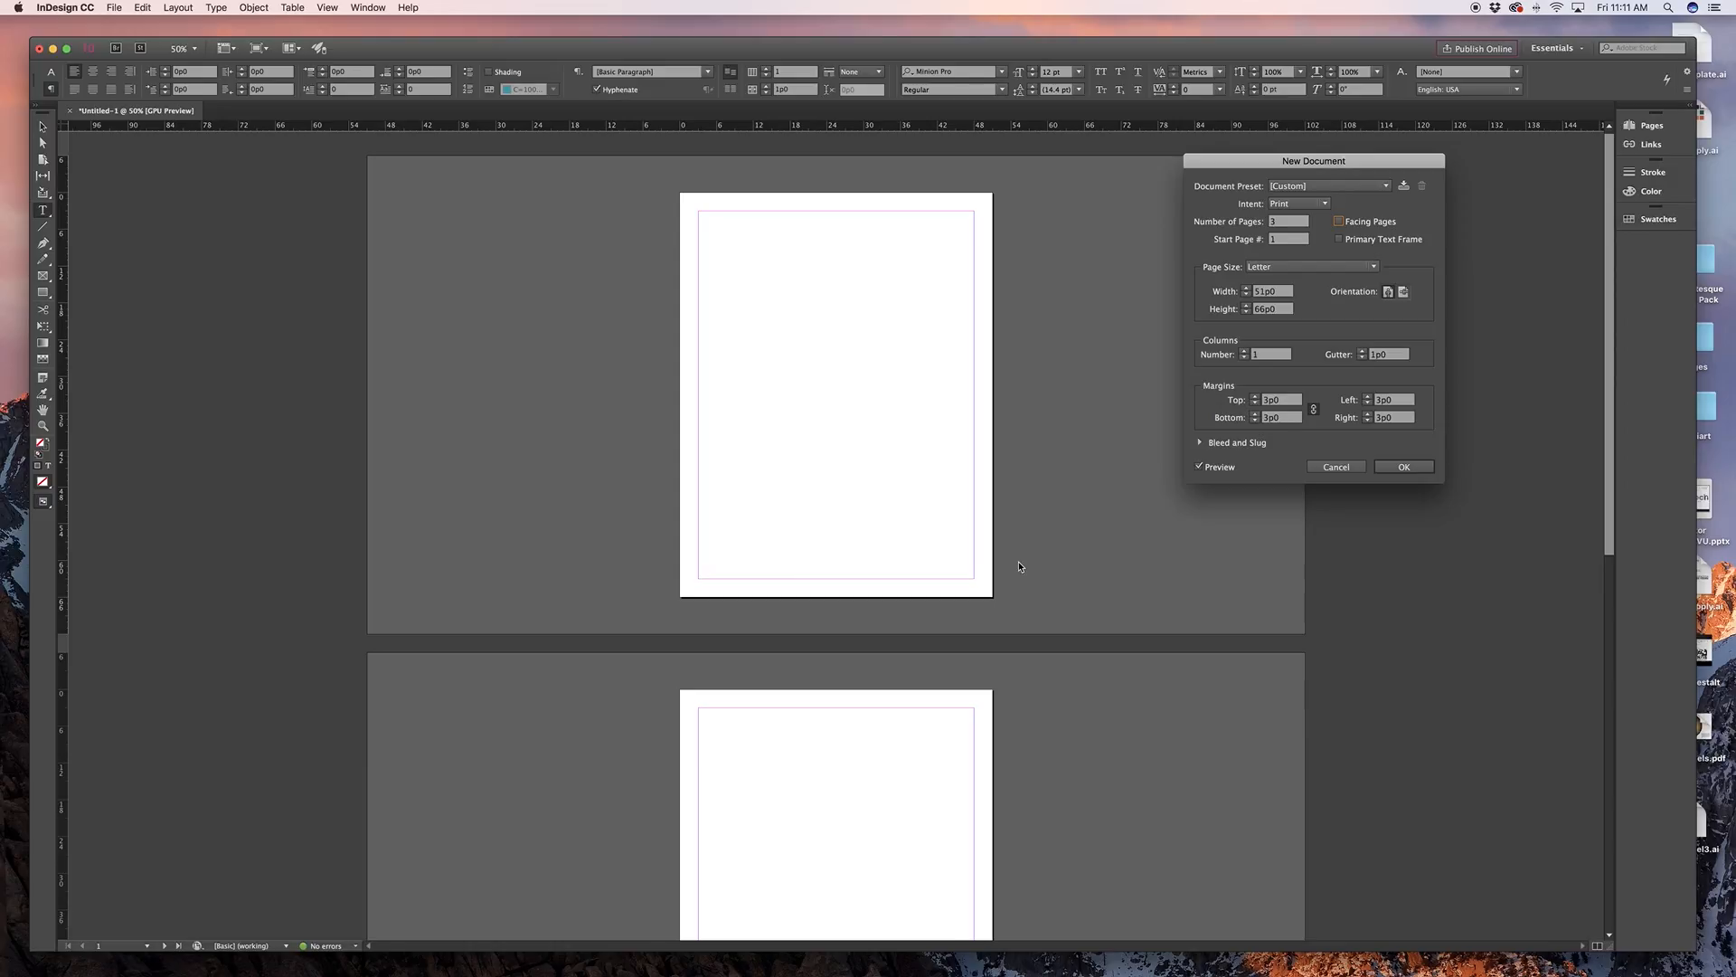
key("super+minus")
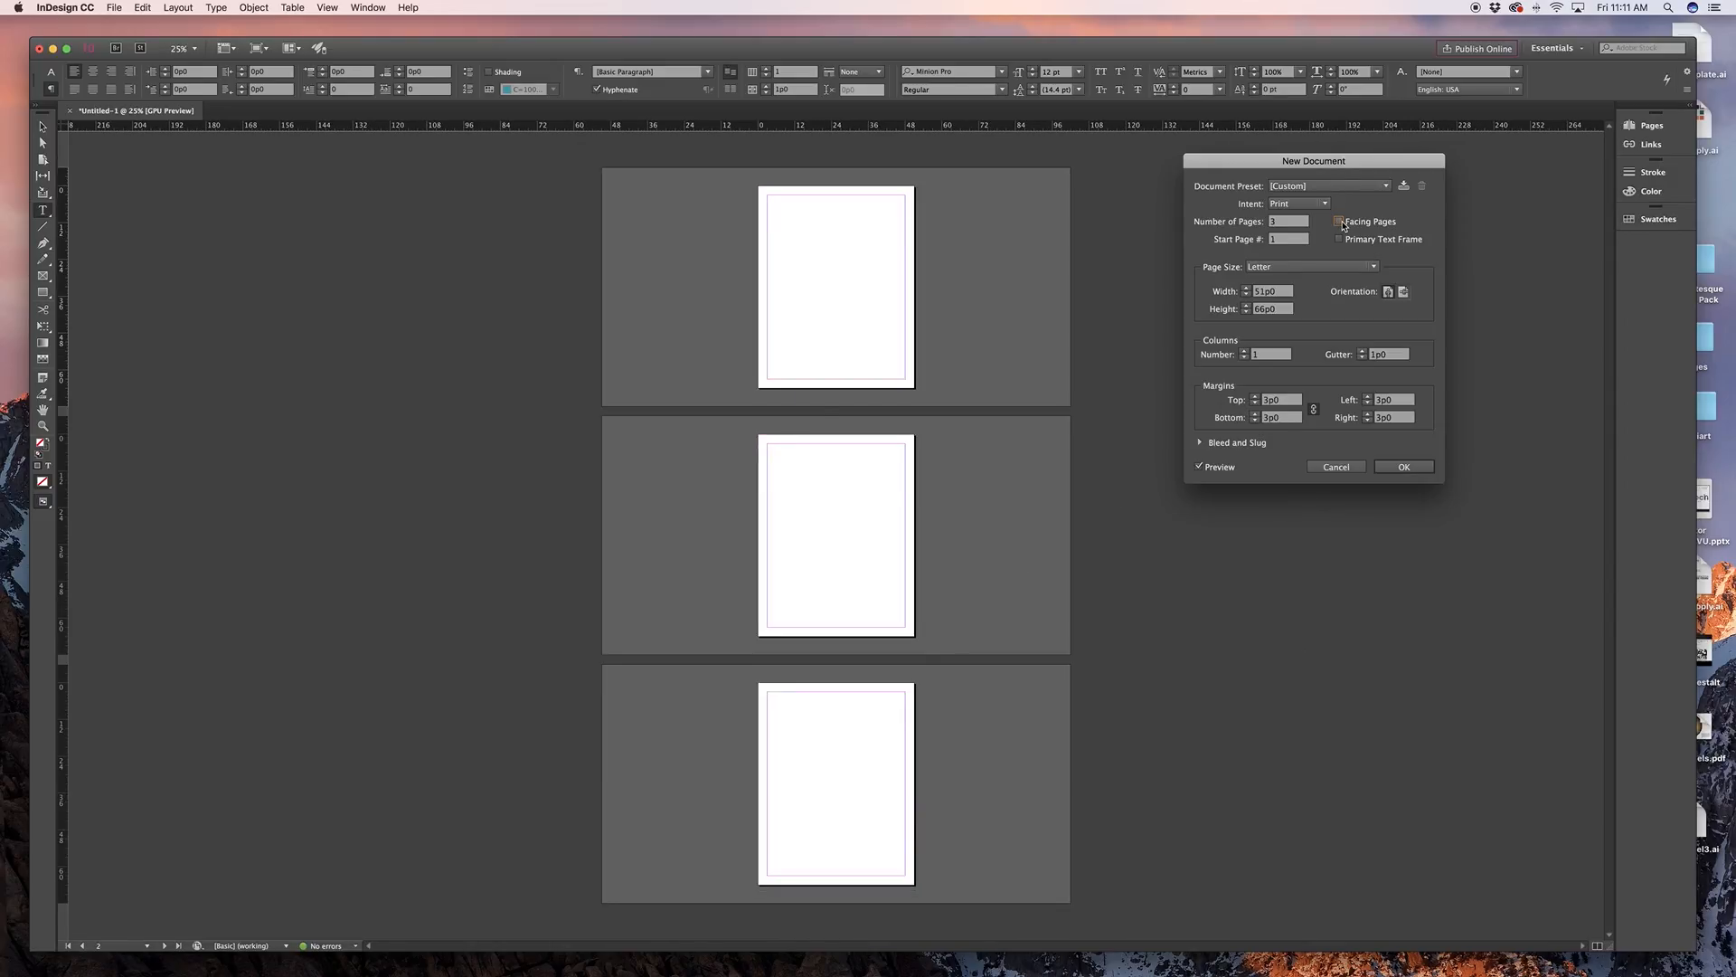
left_click(1340, 222)
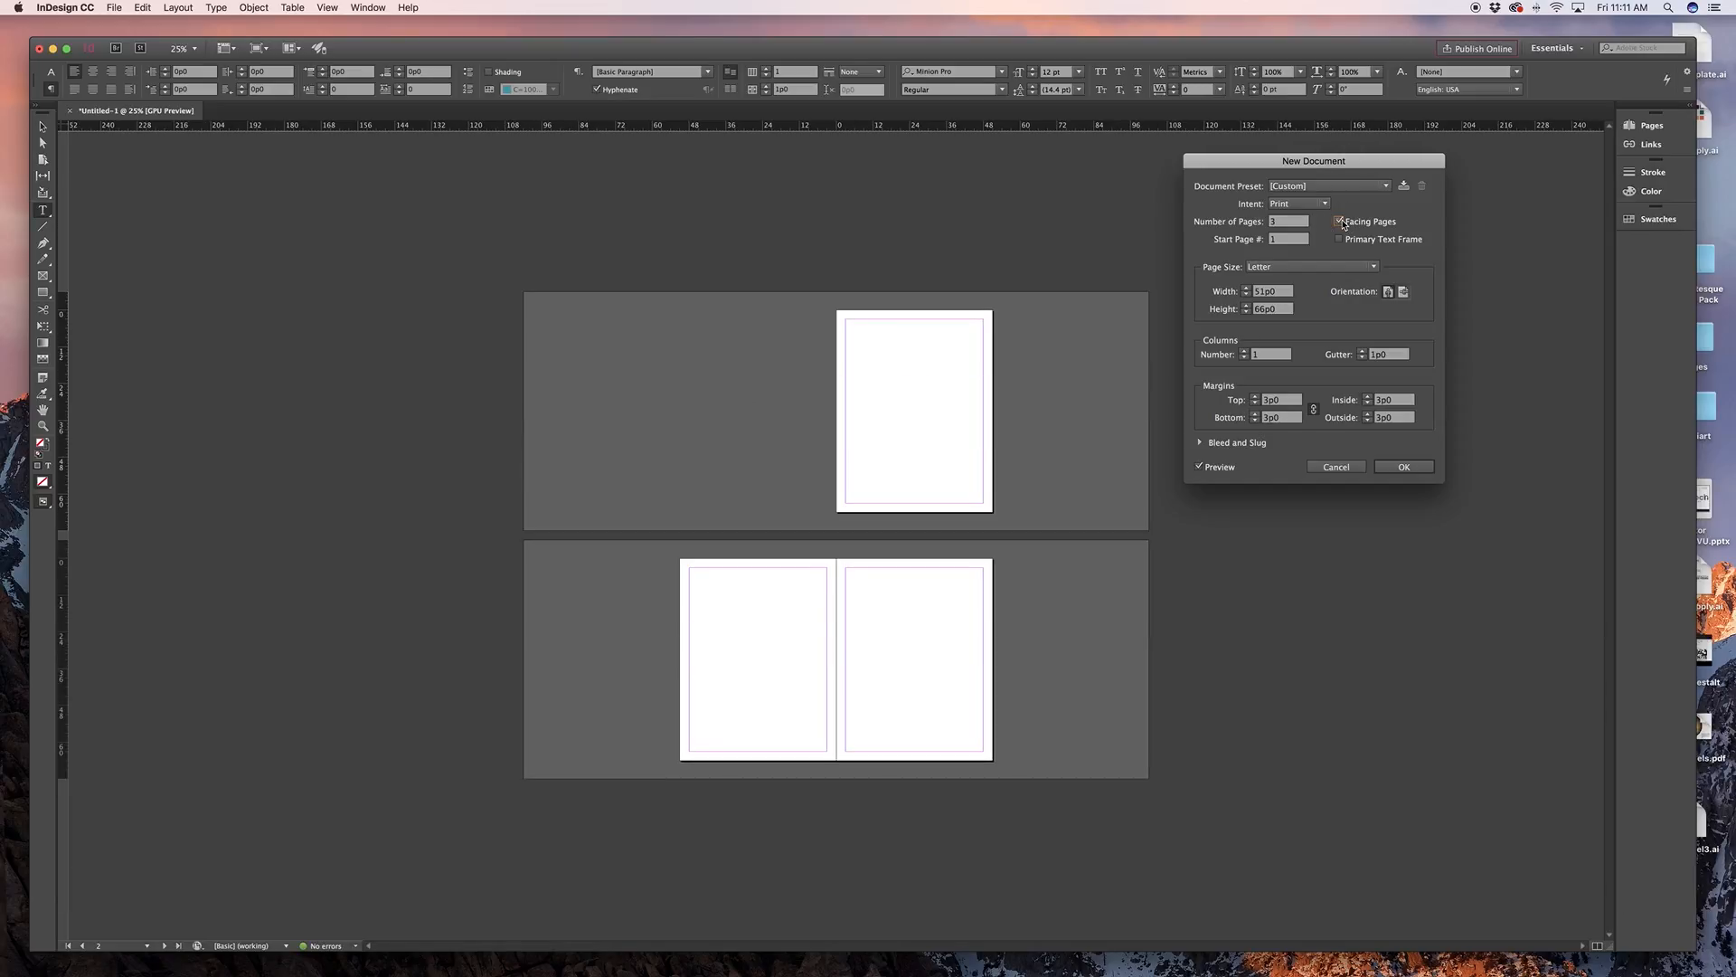
left_click(1340, 222)
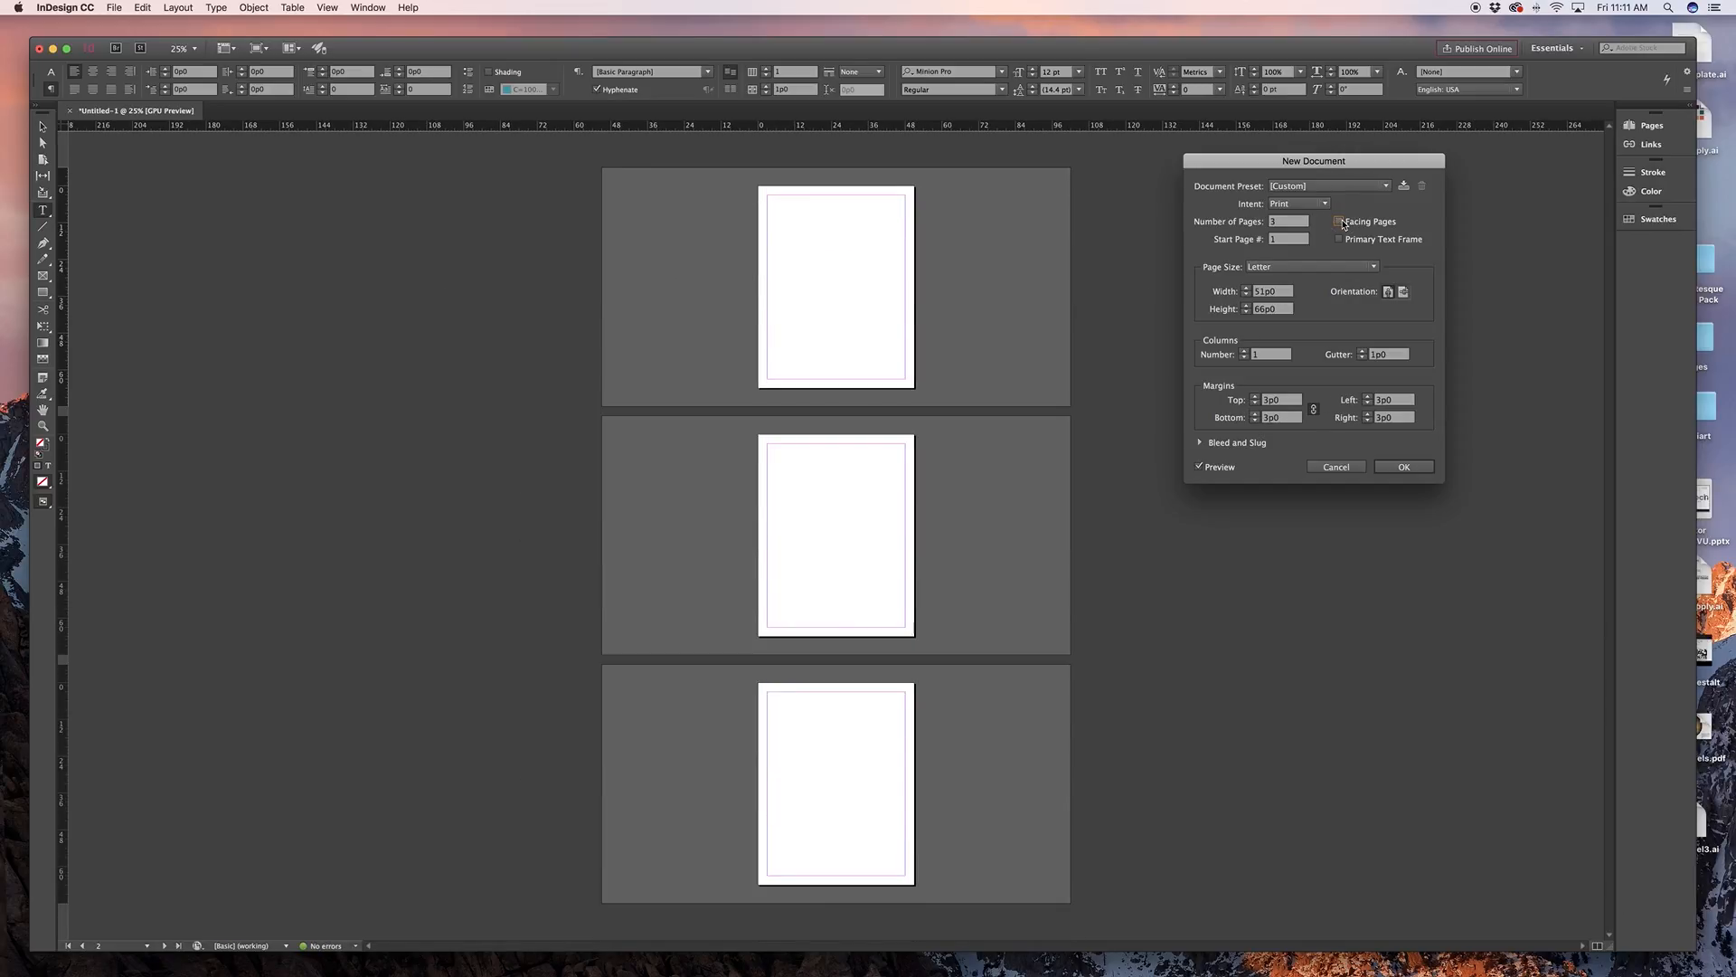
left_click(1340, 221)
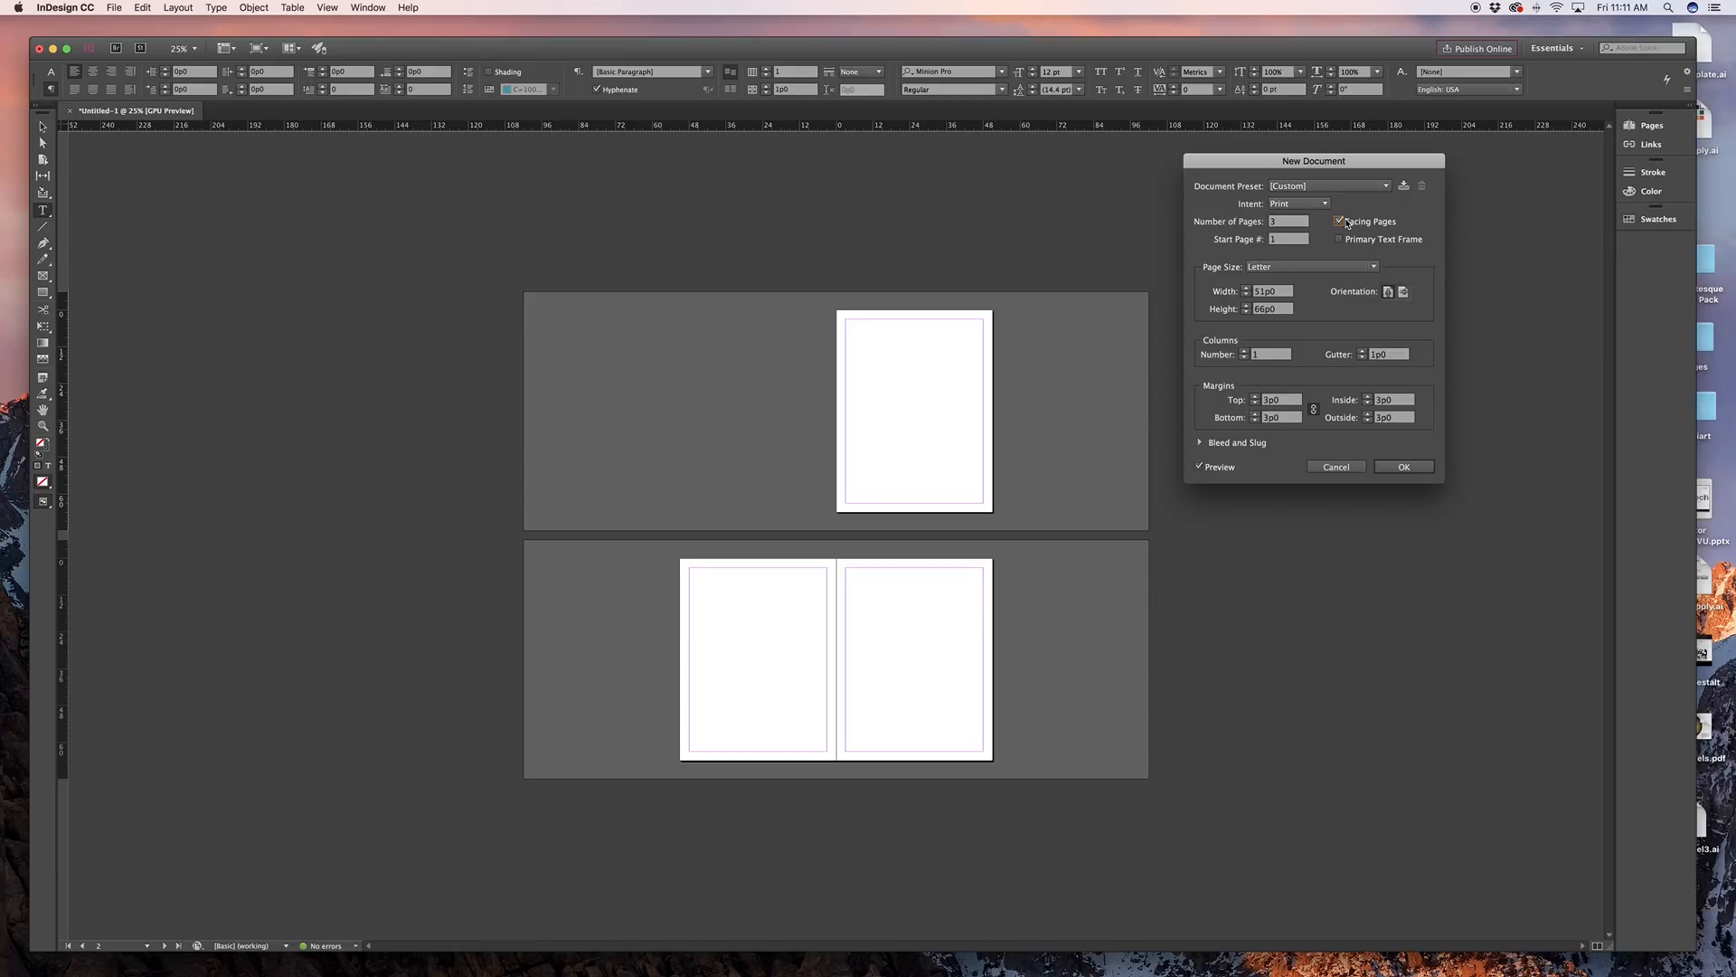
left_click(1346, 221)
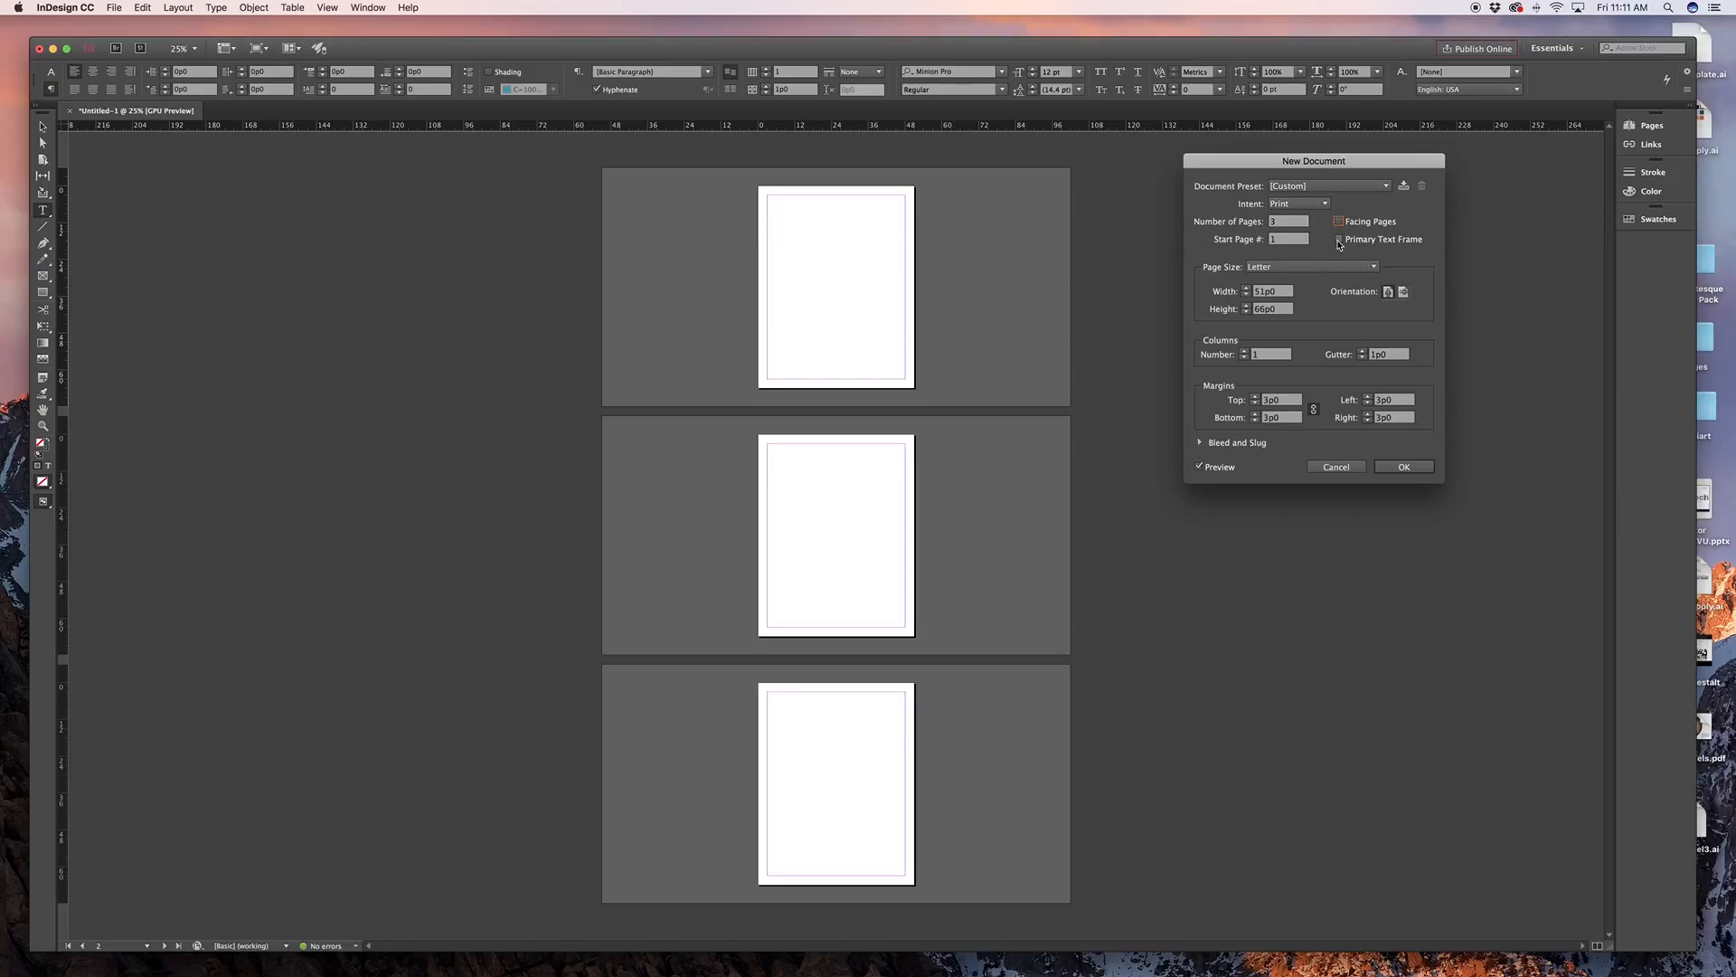
Set the new document's number of pages to 1
double_click(1275, 222)
type("1")
key("Tab")
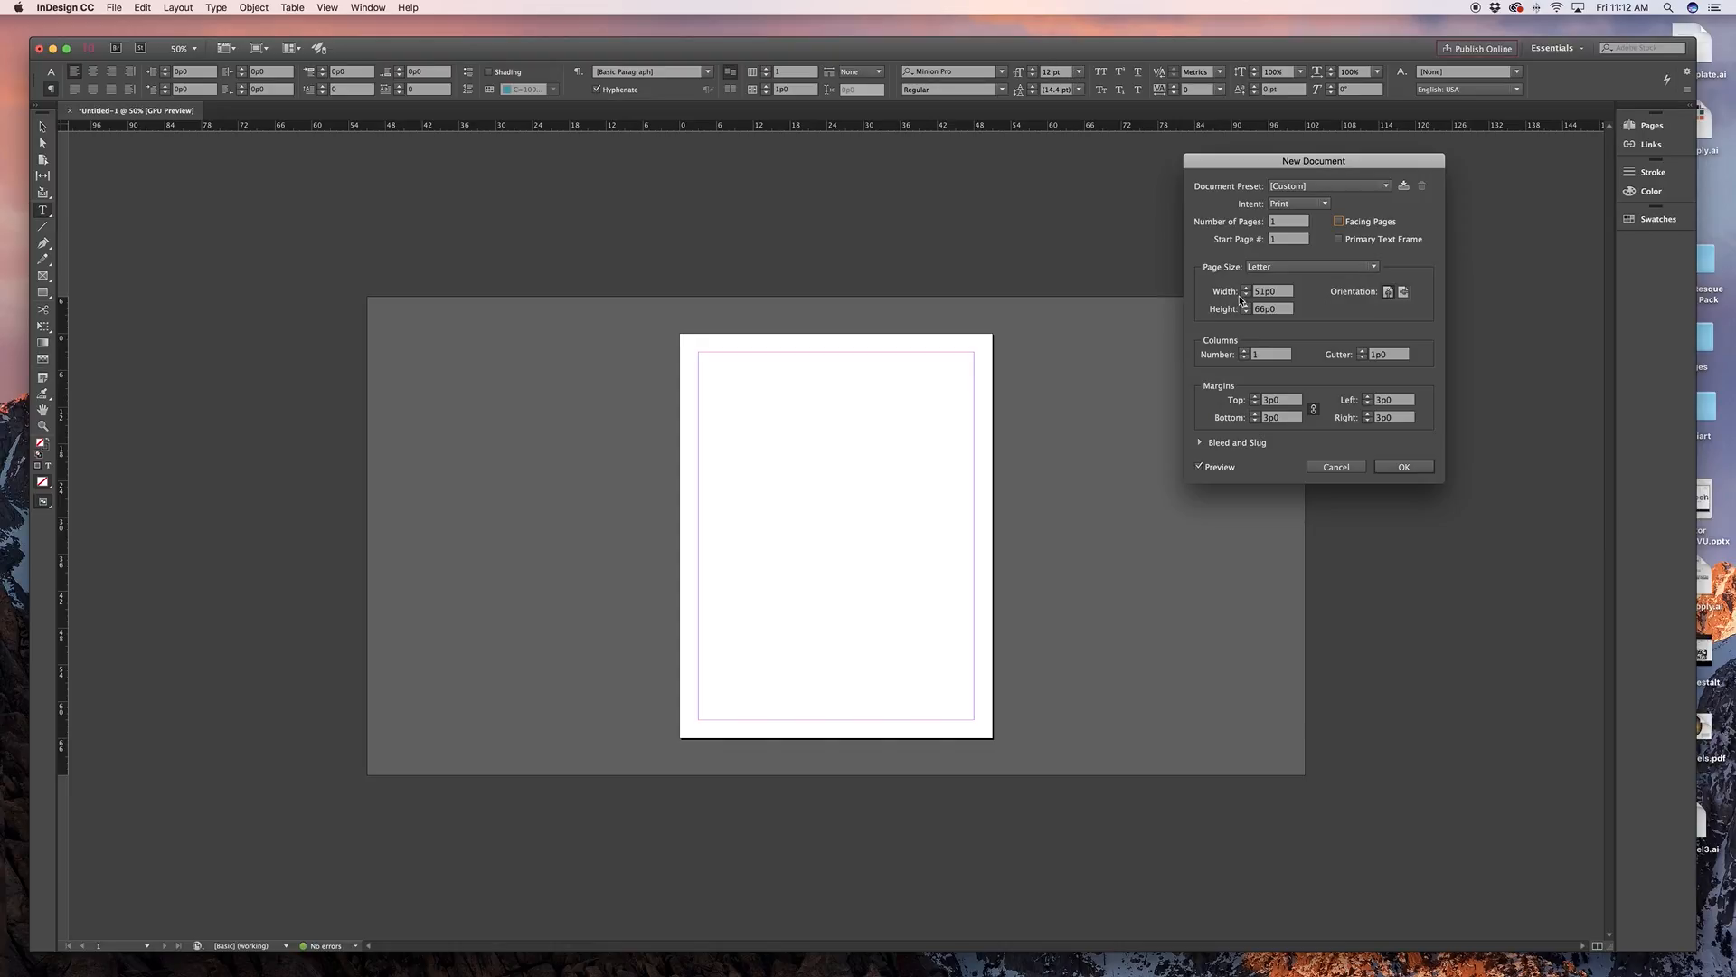
Set a custom page size with a width of 8" and a height of 8"
left_click(1267, 291)
double_click(1256, 292)
left_click(1268, 294)
double_click(1273, 291)
left_click_drag(1281, 292, 1243, 294)
type("8\"")
key("Tab")
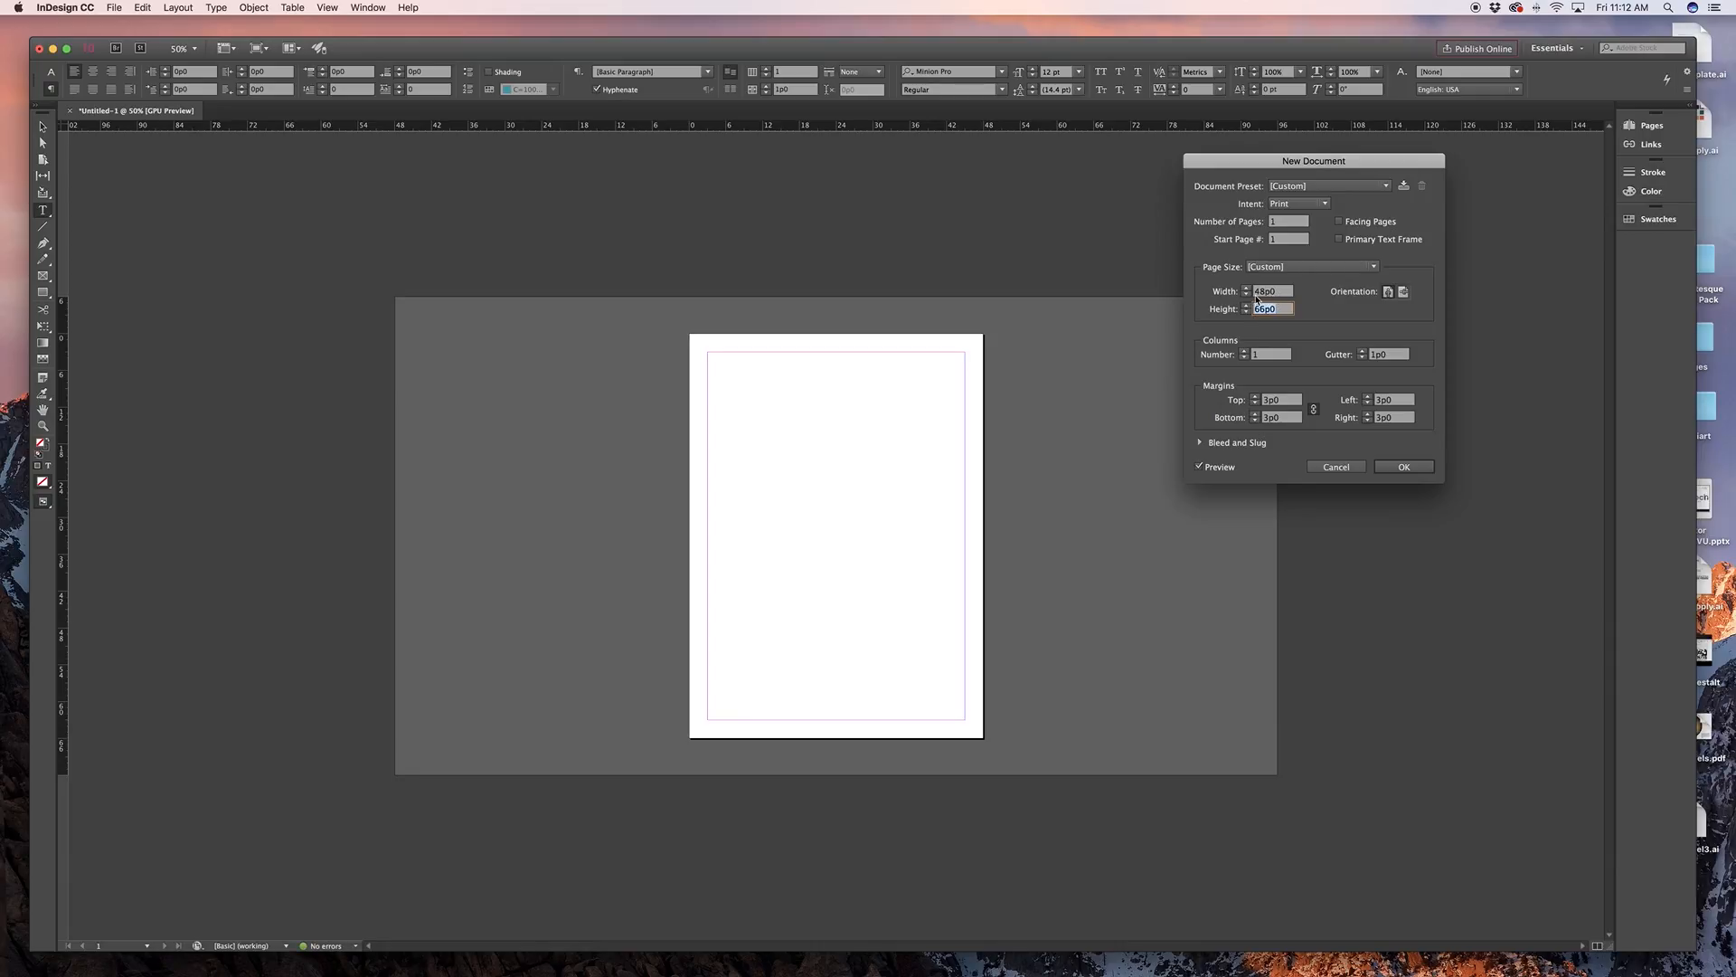
type("8")
type("\"")
key("Tab")
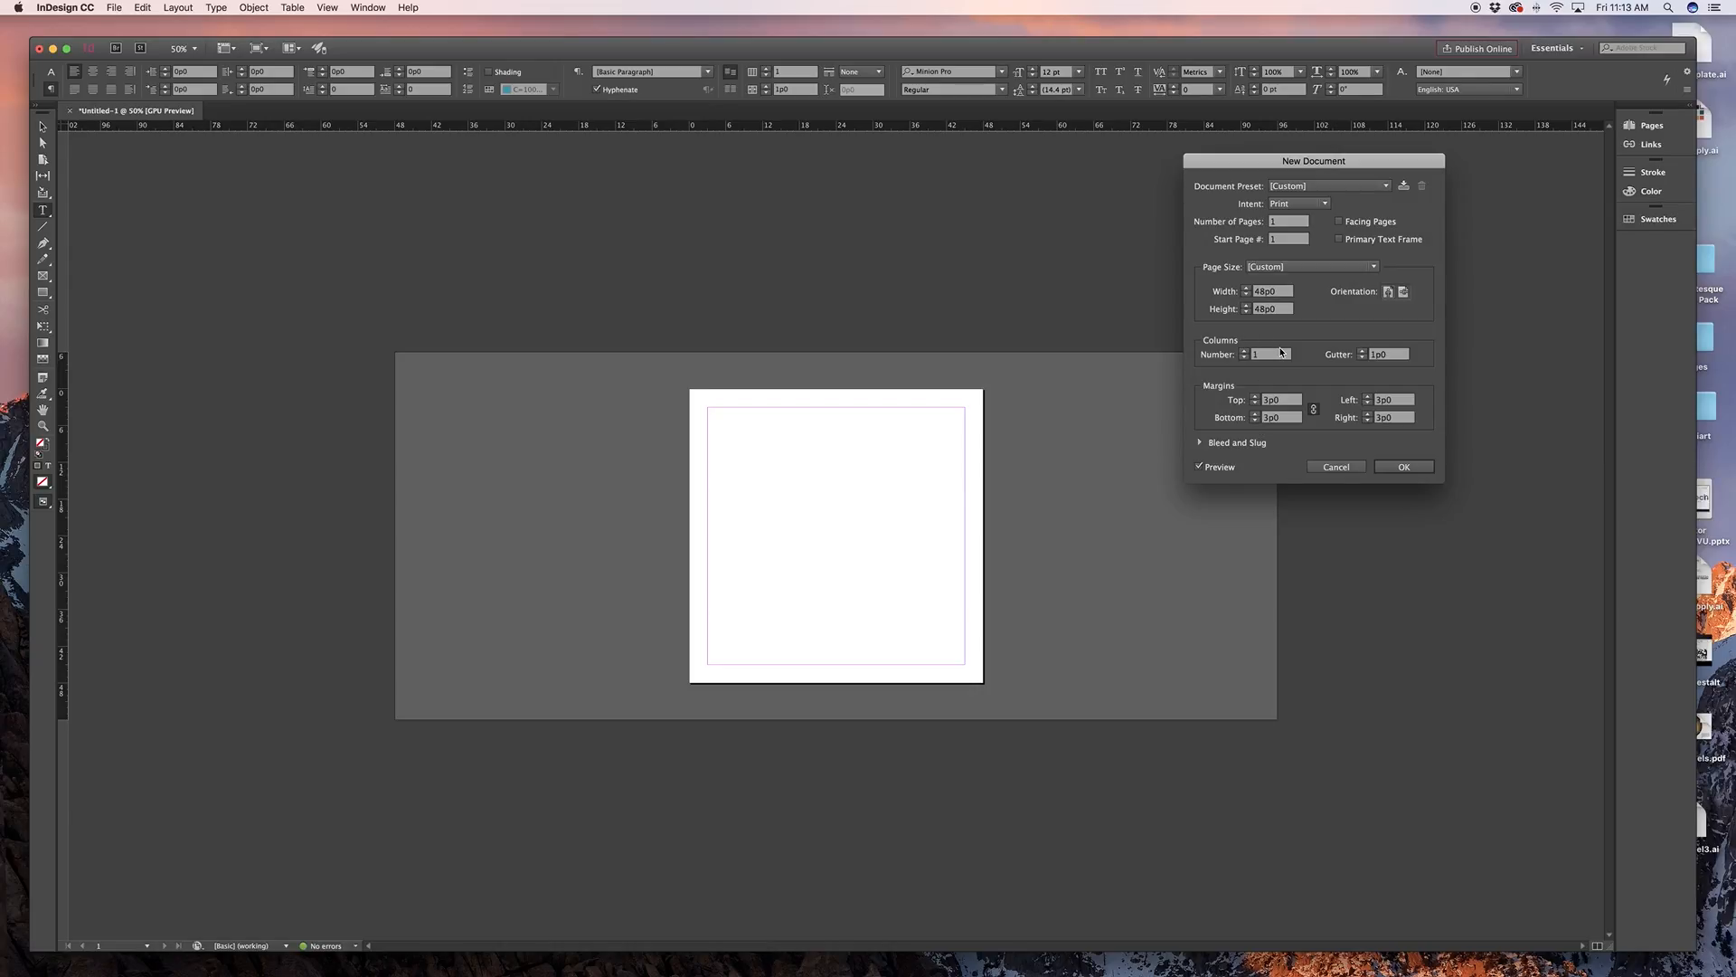
Set the number of columns on the page to 3
key("super+equal")
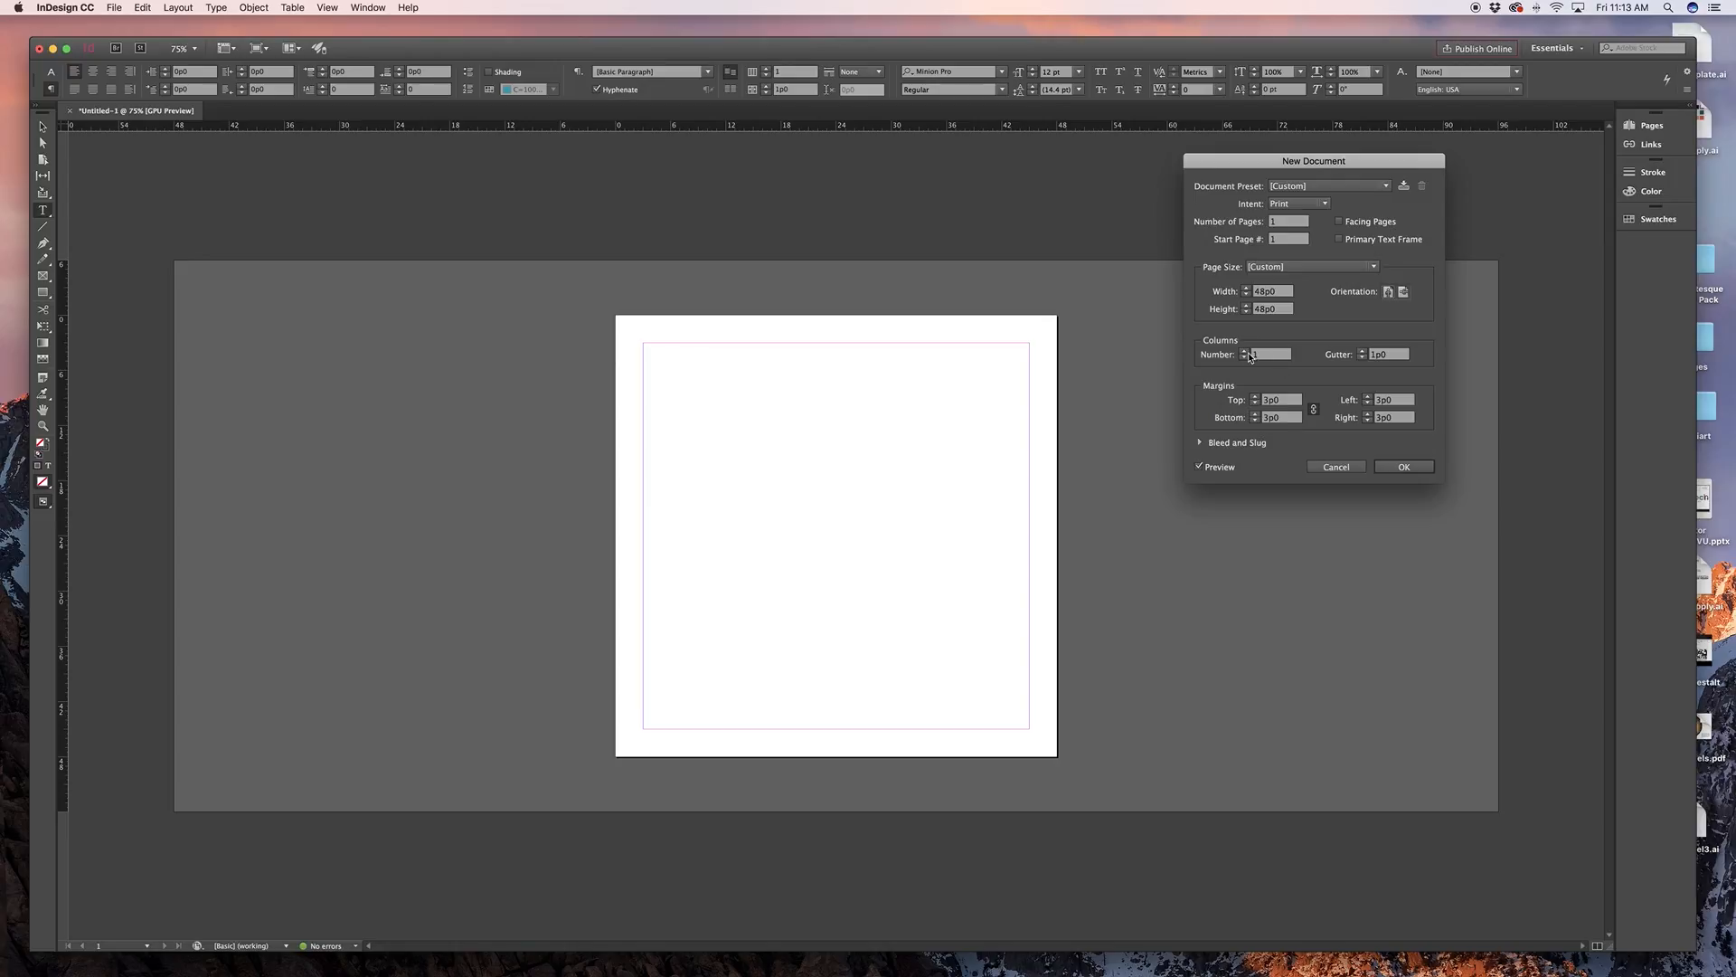
left_click(1244, 351)
left_click(1244, 351)
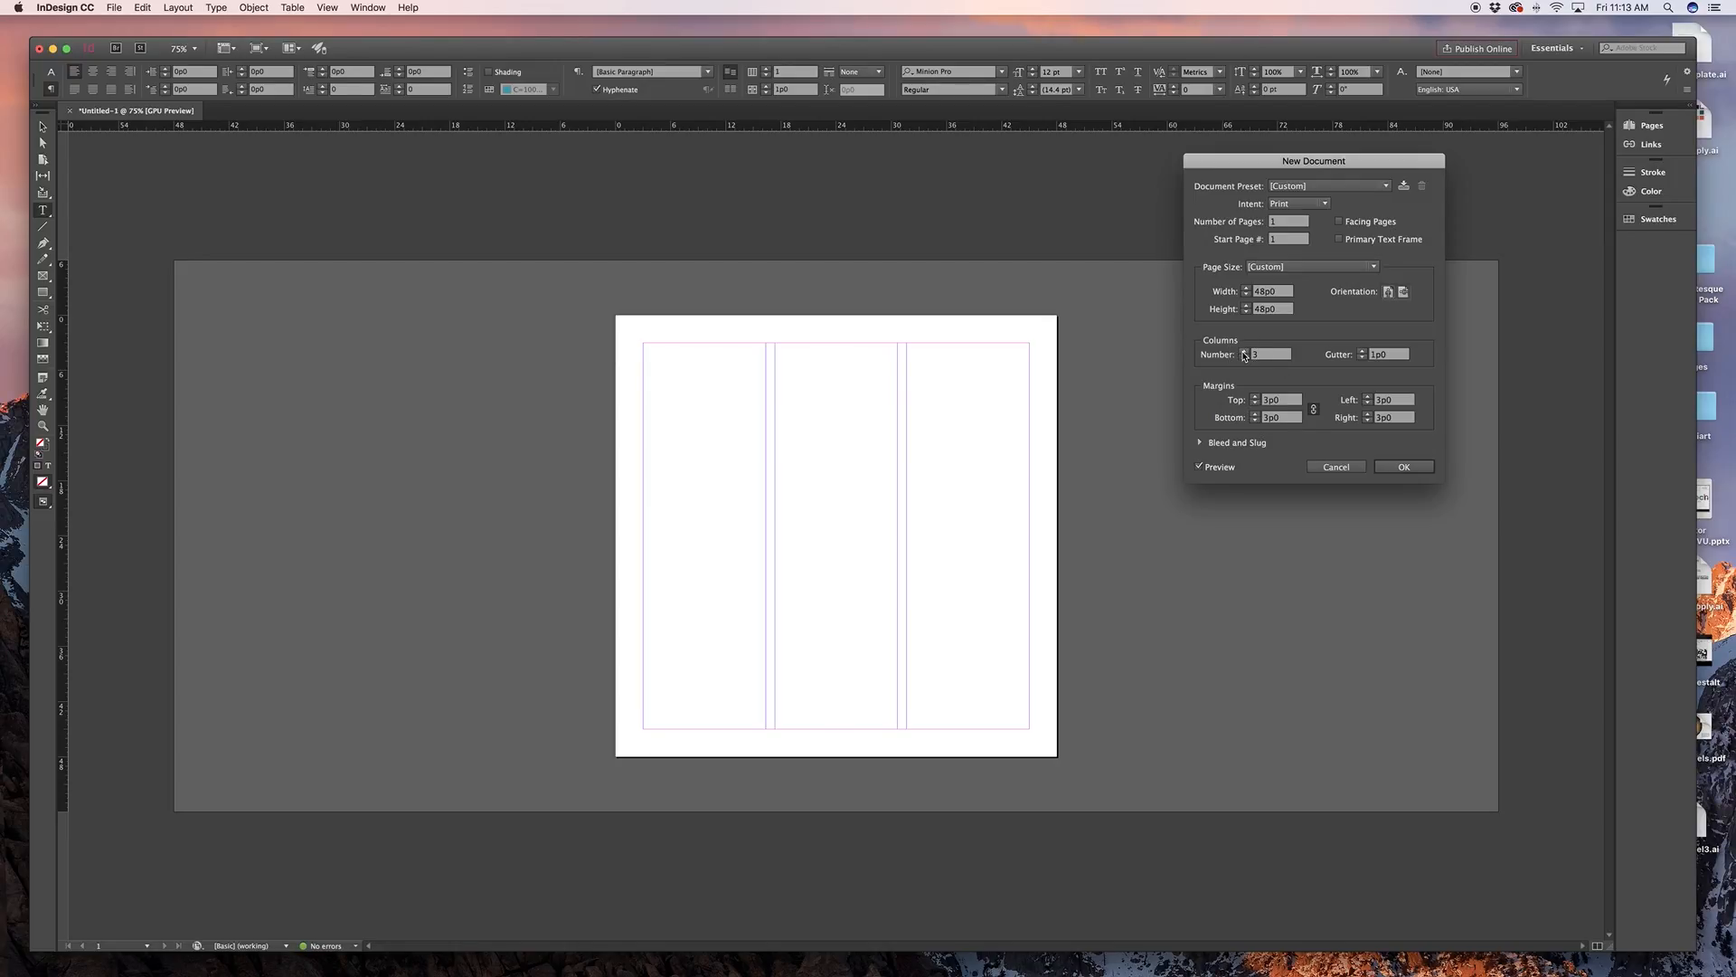
Increase the column gutter to 2p0 and create the document
left_click(1363, 351)
left_click(1363, 351)
left_click(1362, 351)
left_click(1363, 351)
left_click(1363, 351)
left_click(1362, 351)
left_click(1363, 351)
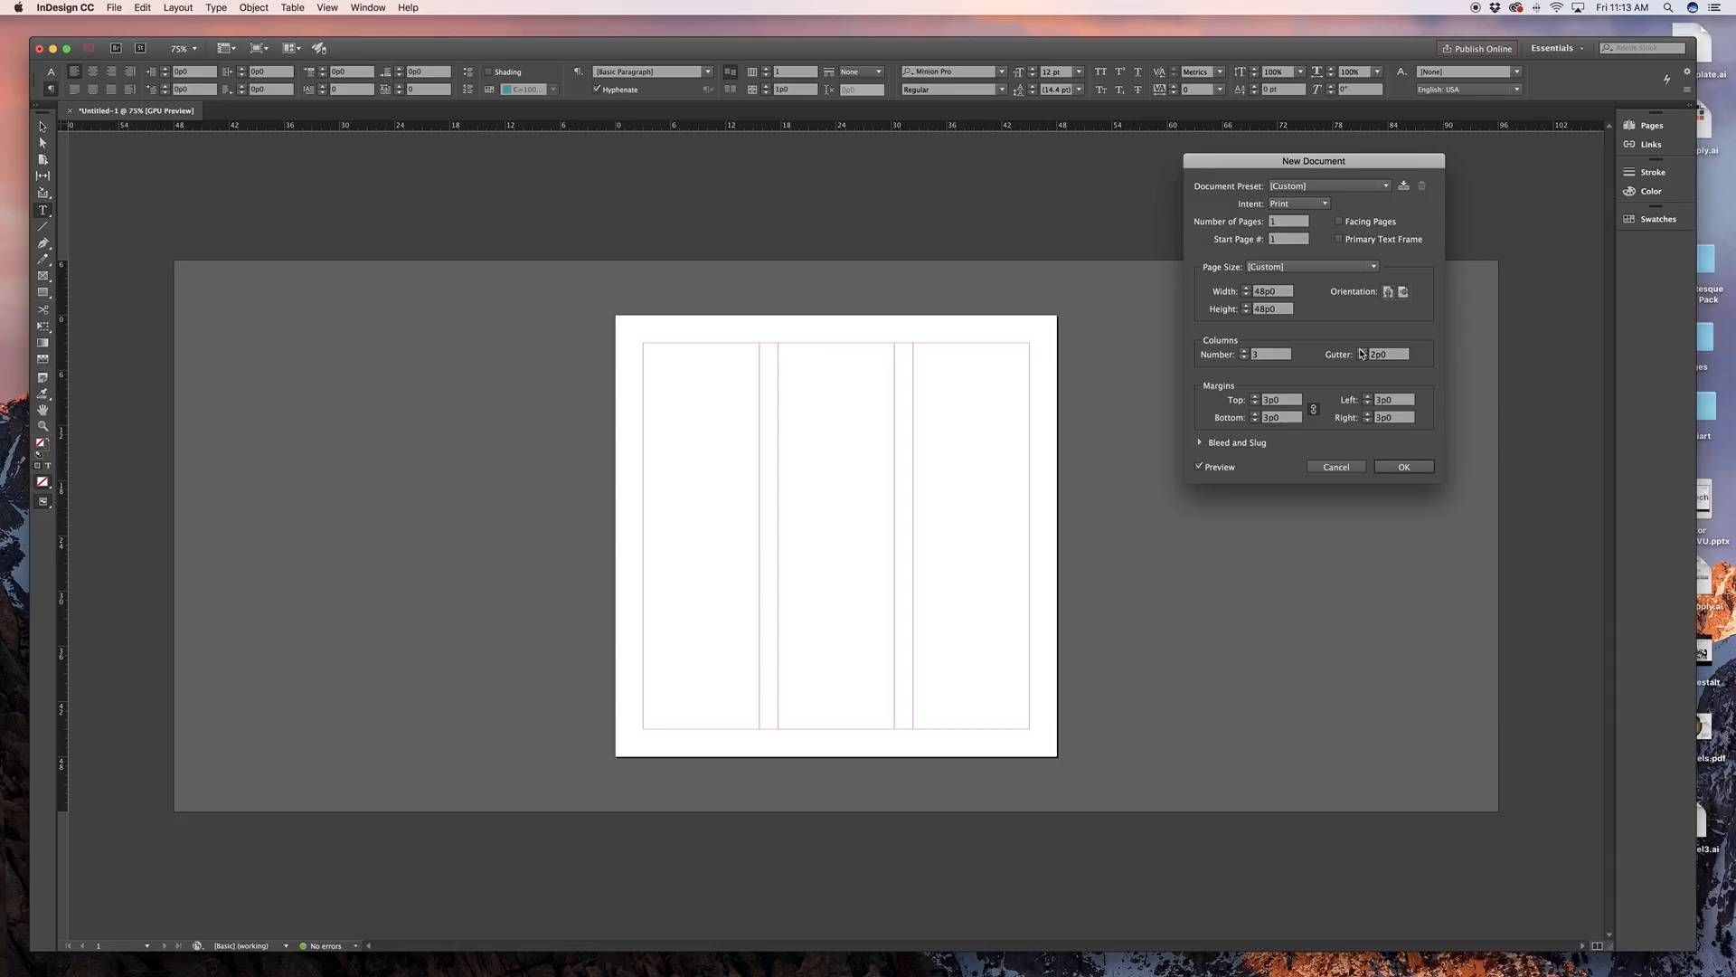
left_click(1411, 467)
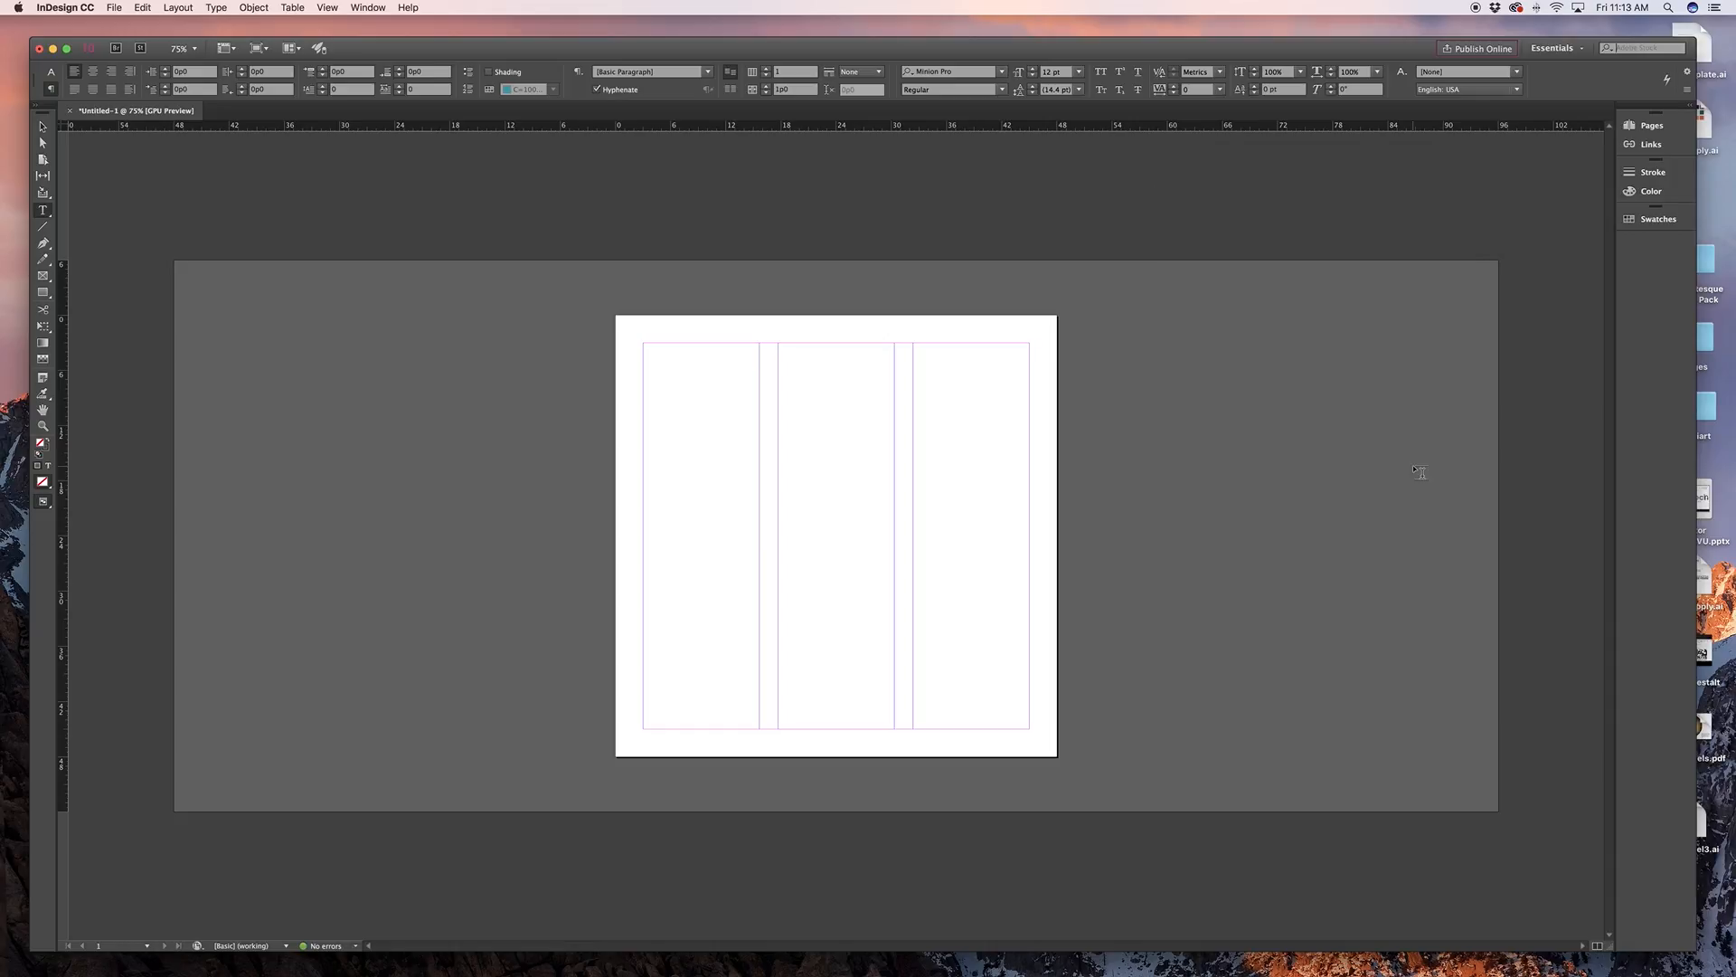
Draw a text frame about 12p8 wide by 13p6 high at the start of the first column and enter "This is my text."
key("super+1")
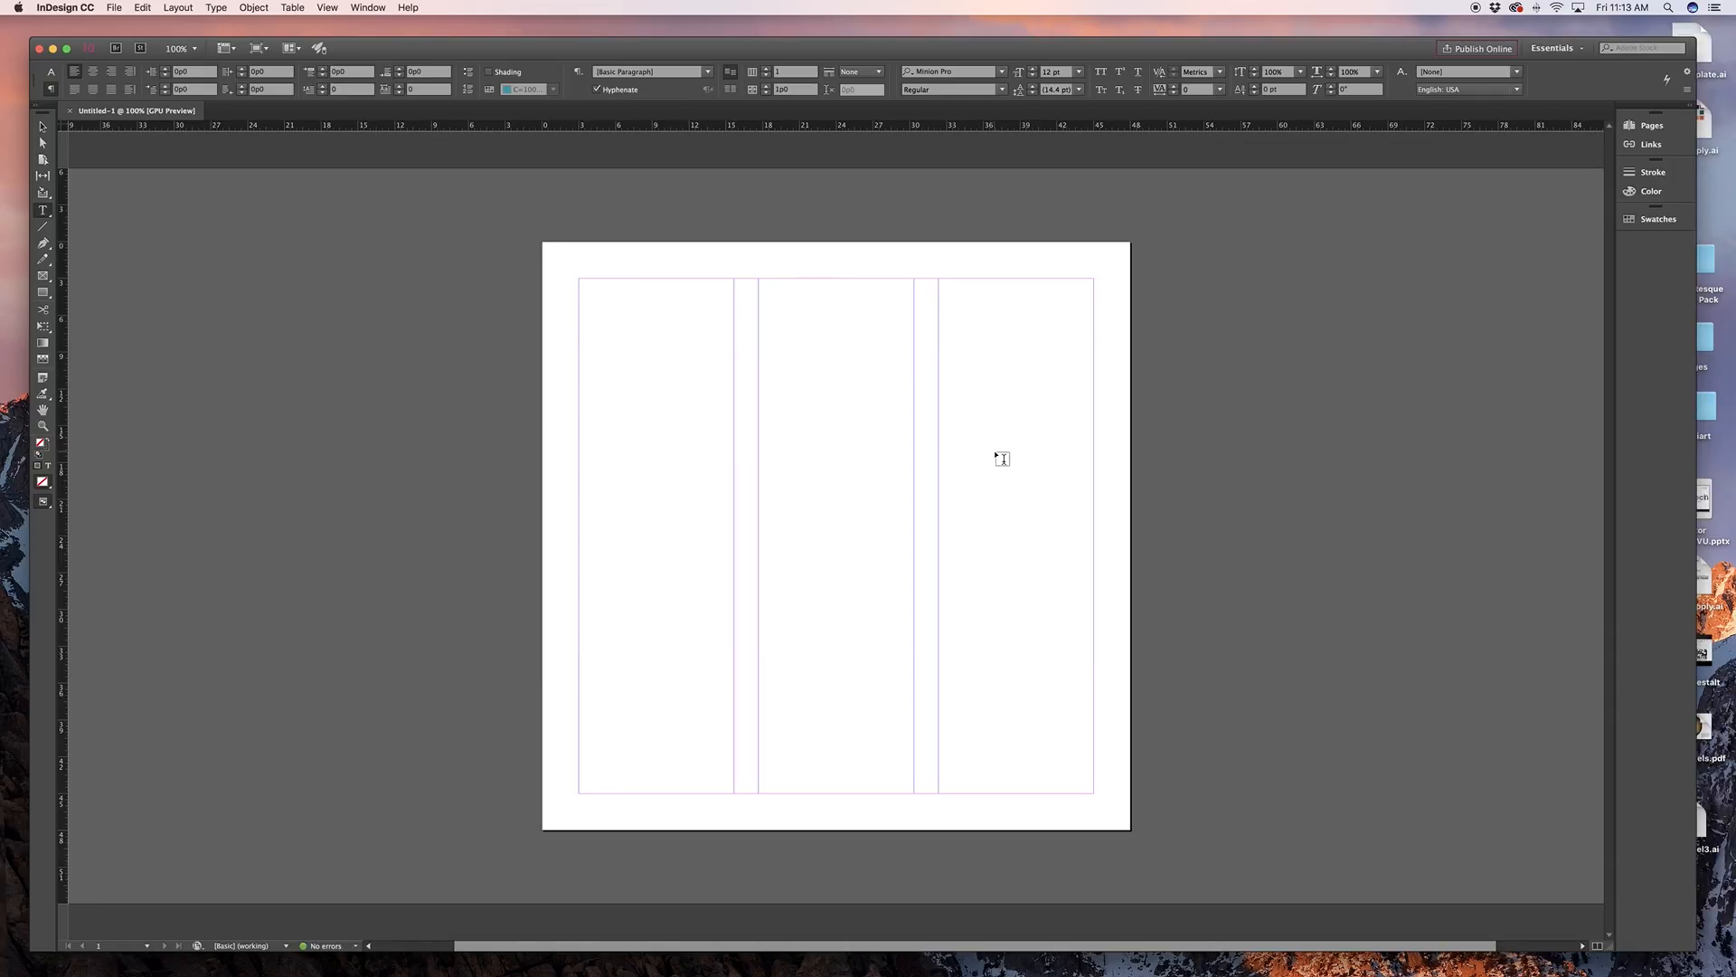
left_click(50, 132)
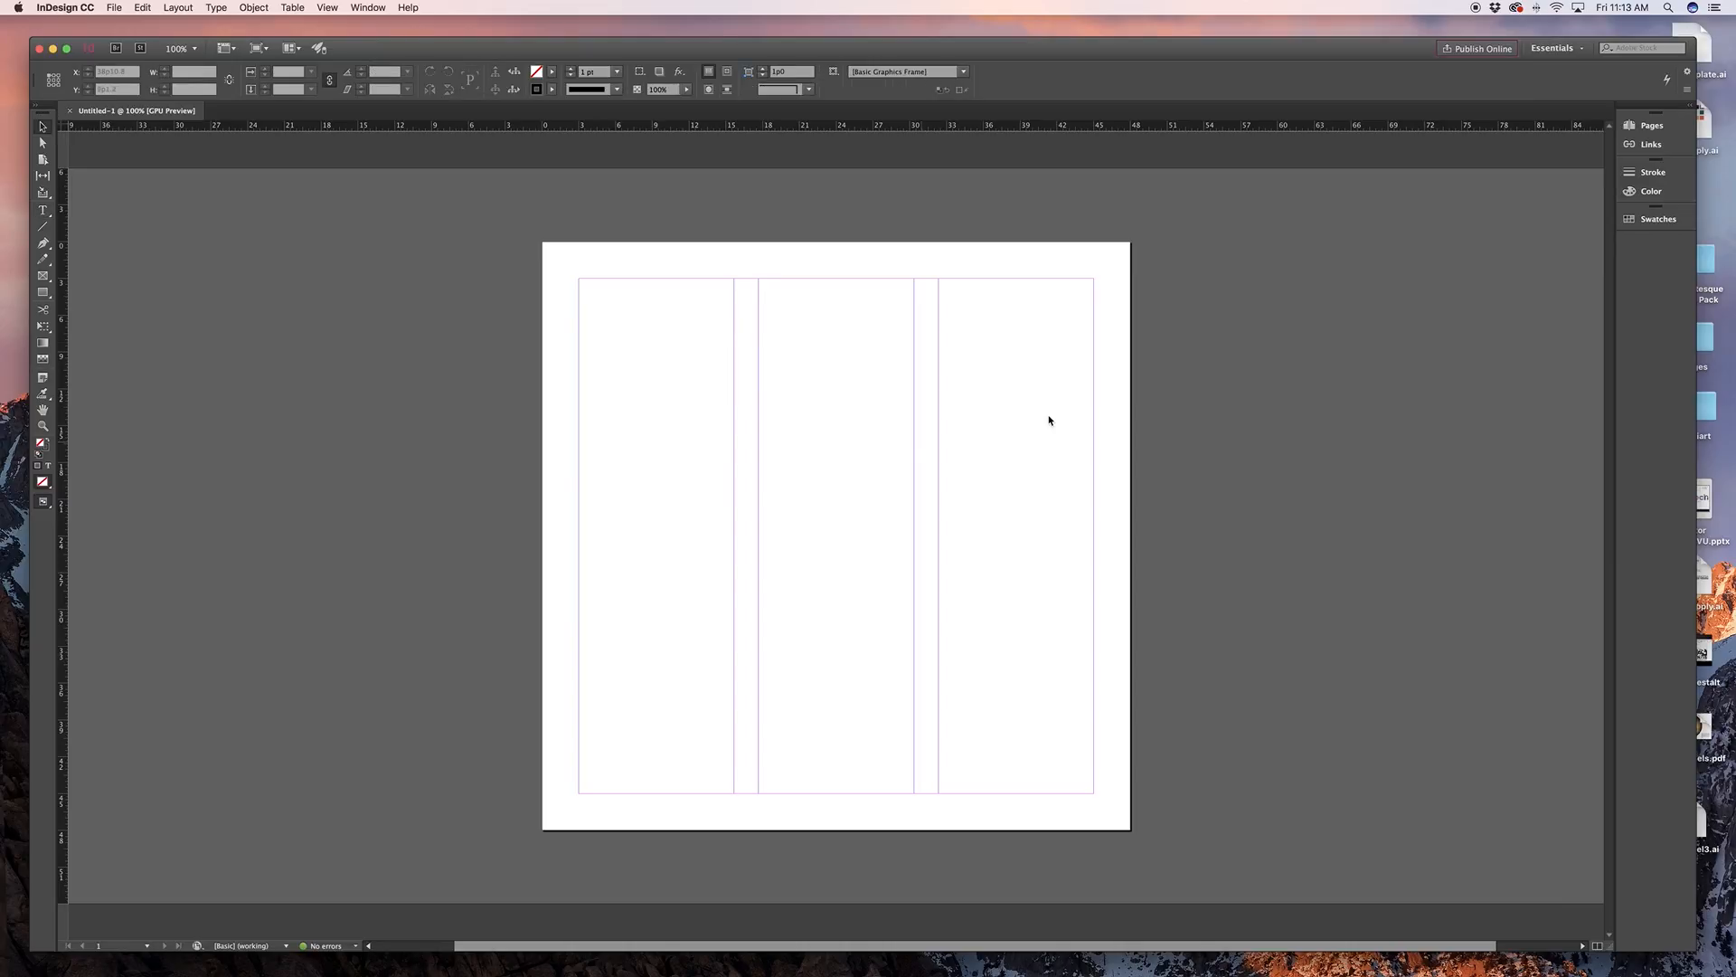
scroll(1052, 395, "right", 1)
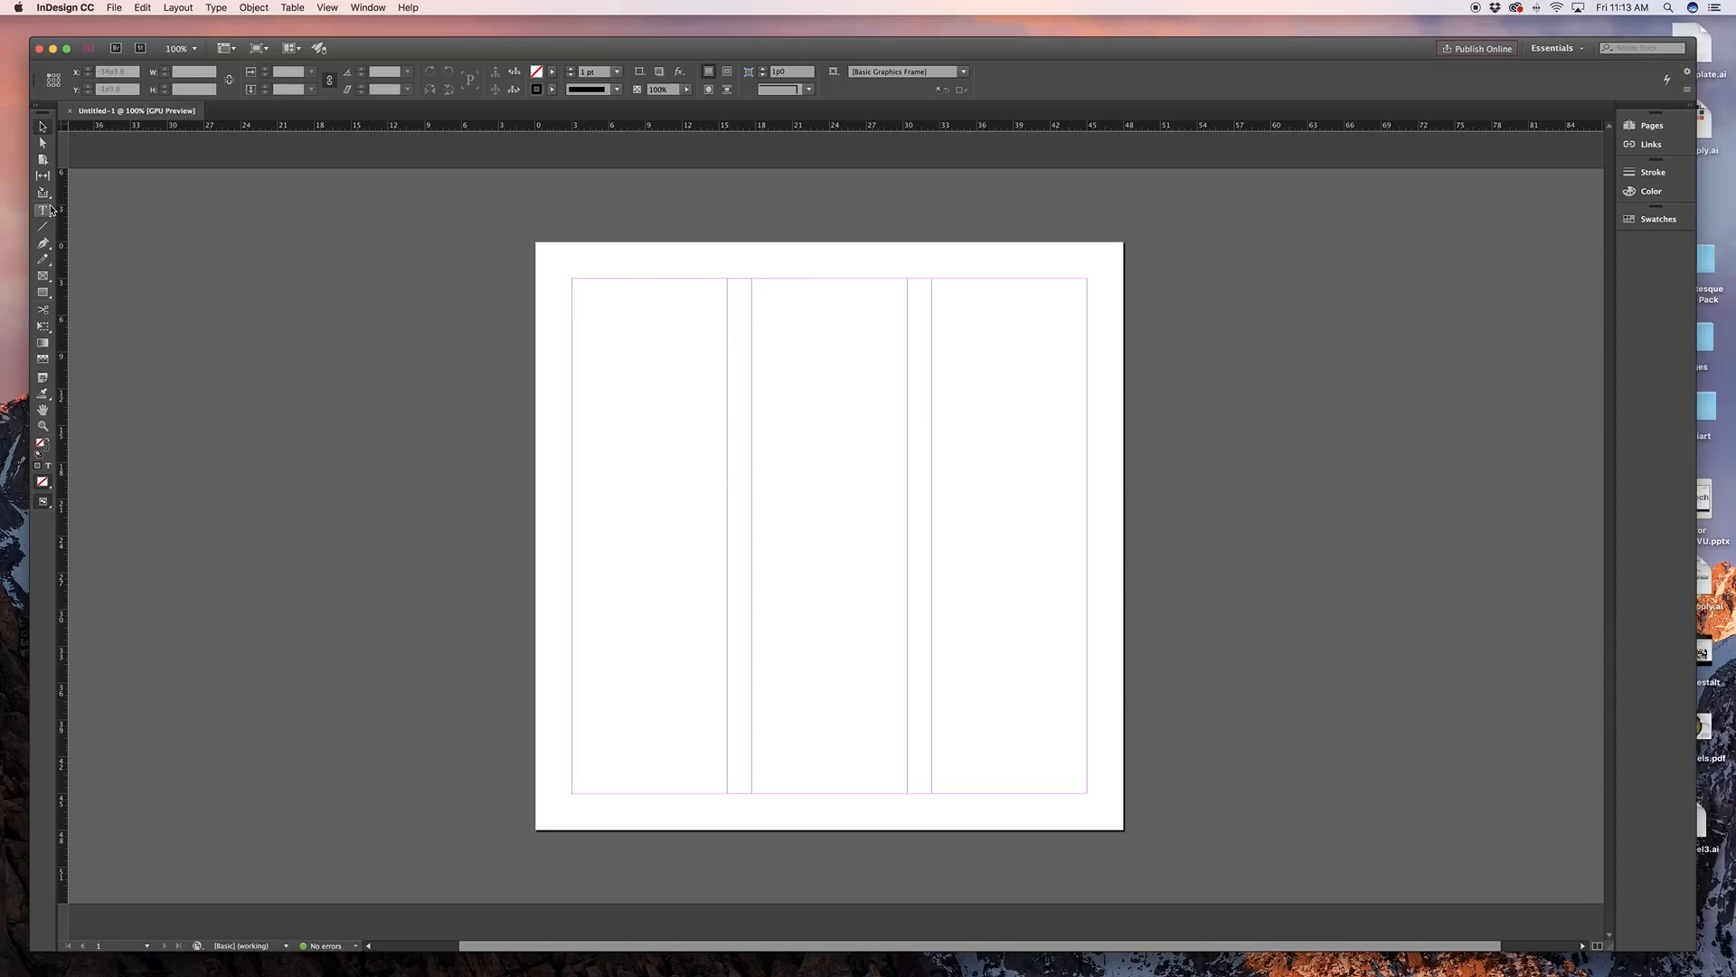
left_click(45, 209)
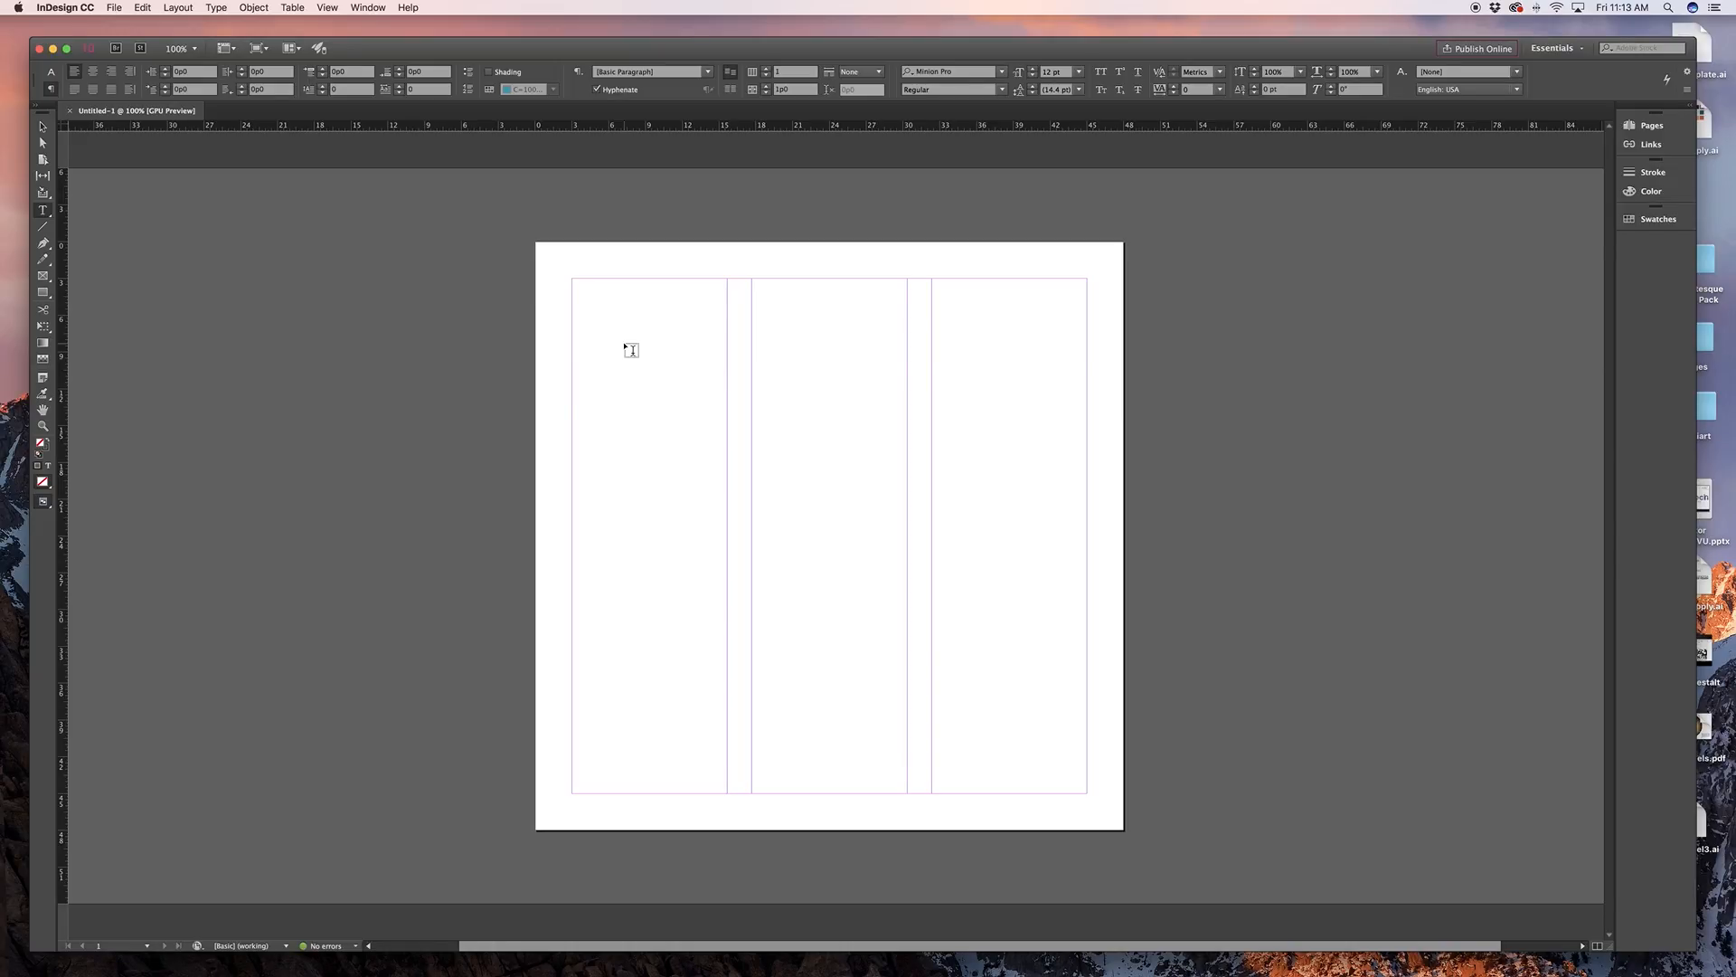
left_click_drag(573, 280, 727, 443)
type("This is my text.")
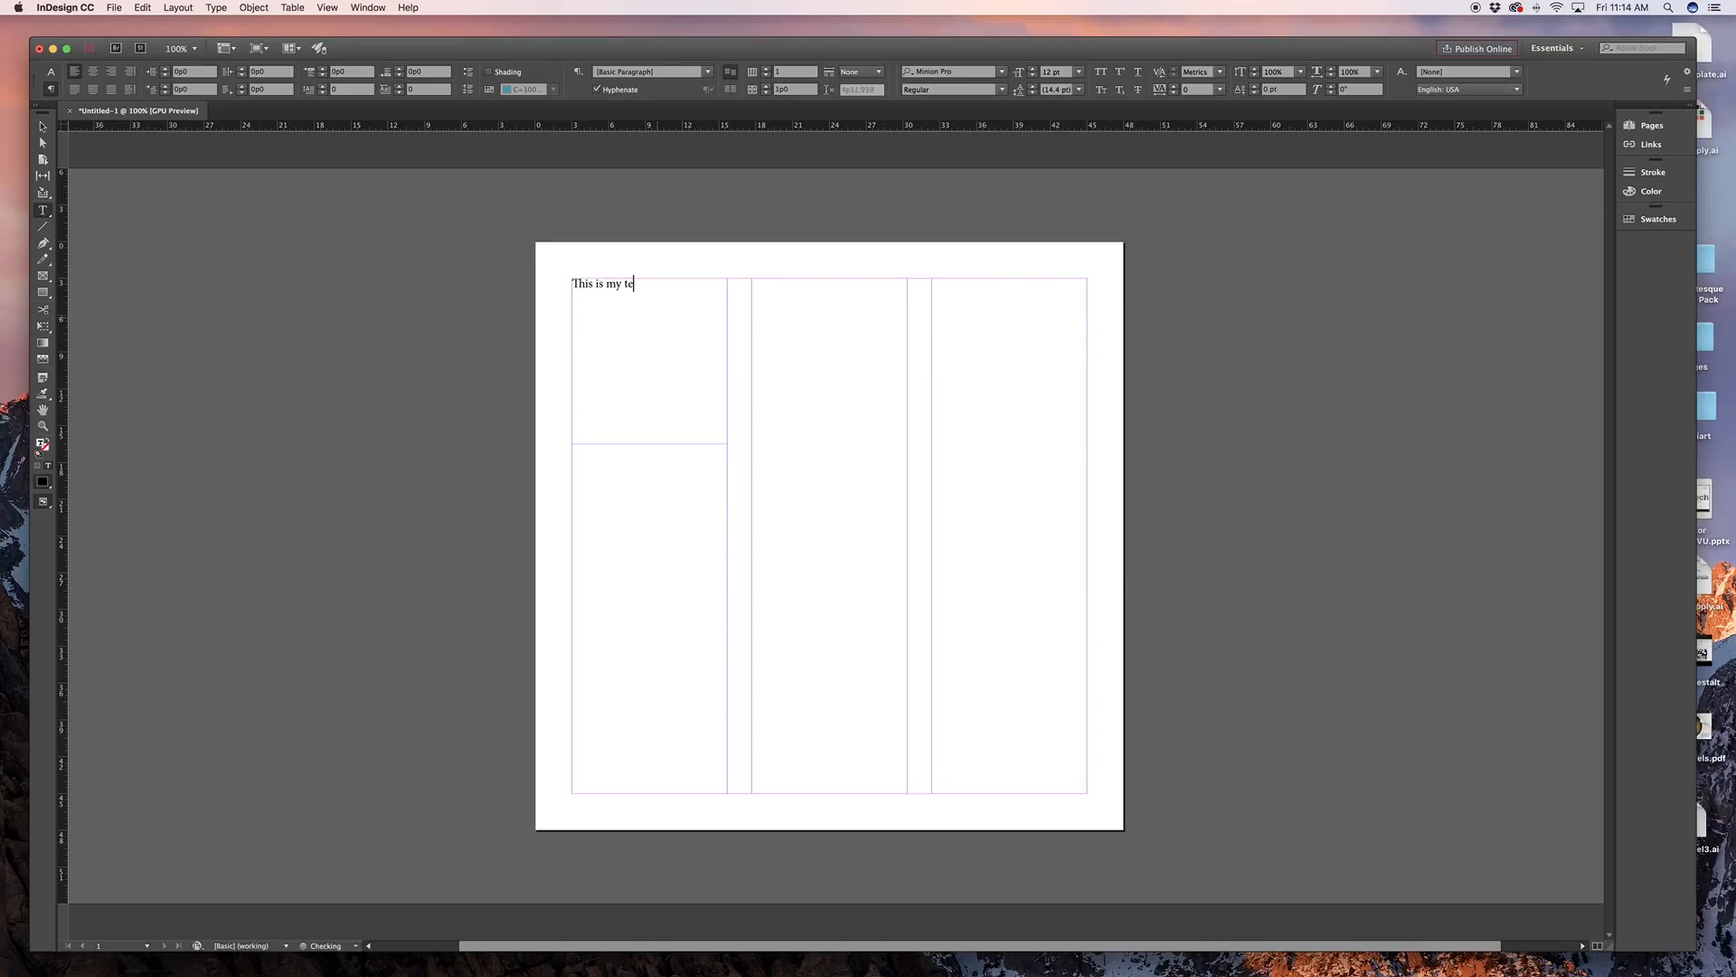
key("Escape")
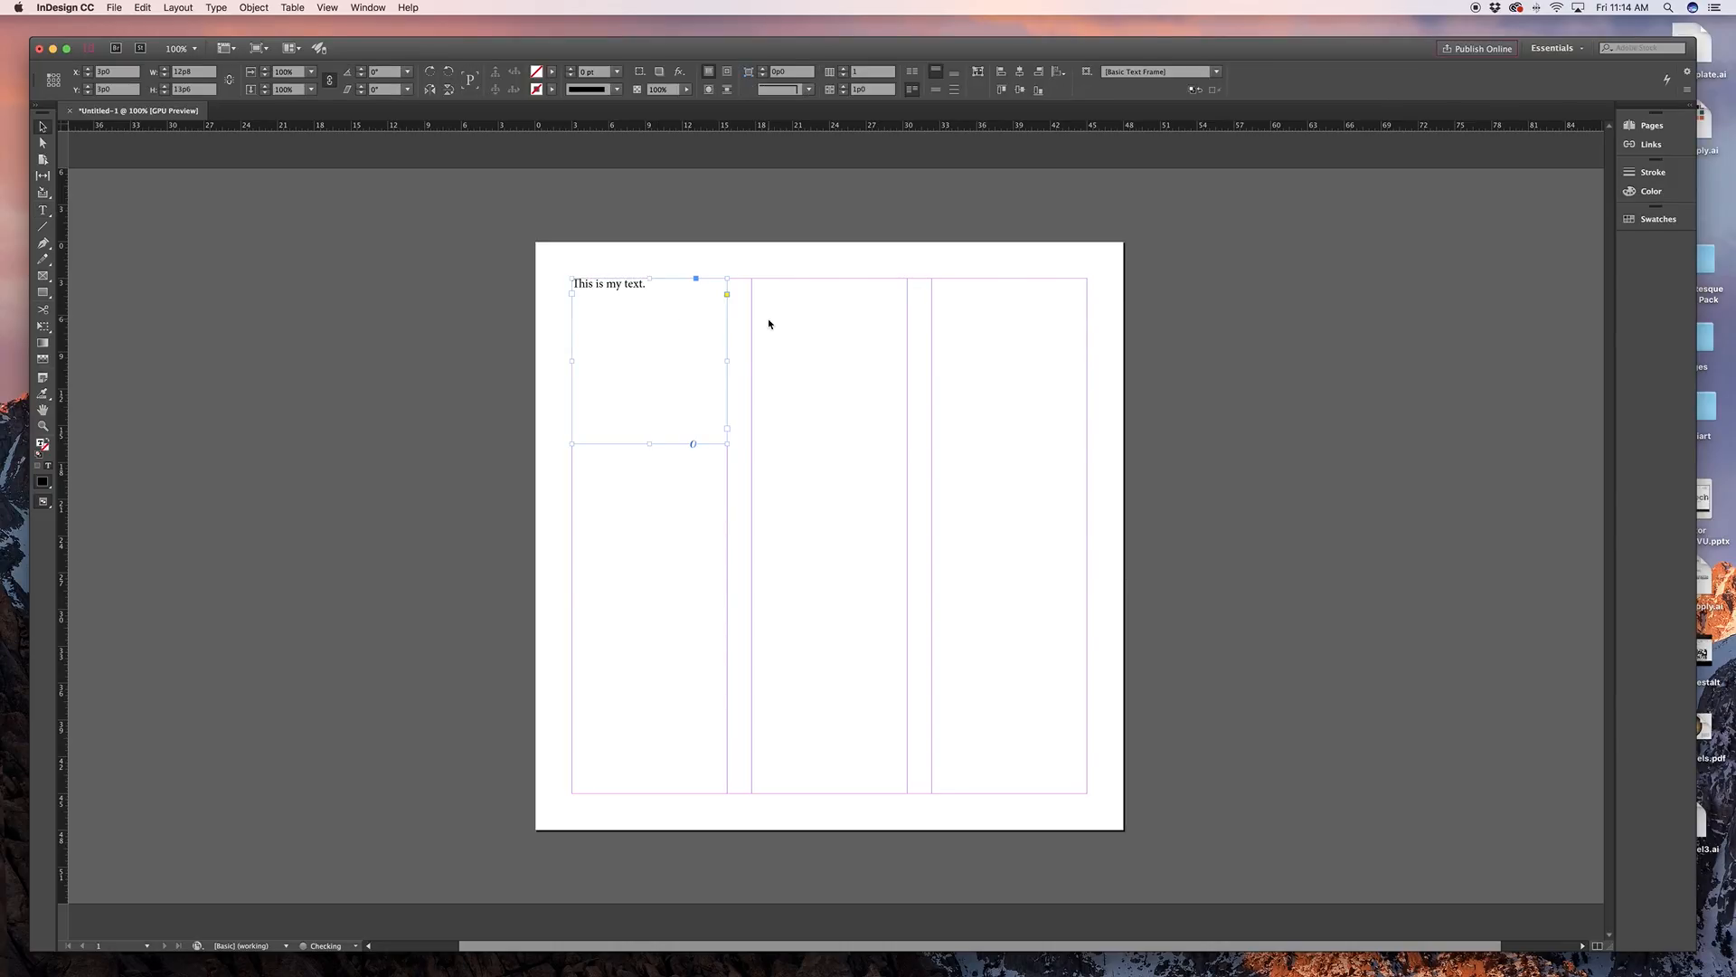
Shorten the text frame from below so it ends just under the line of text, and deselect it
mouse_move(727, 361)
left_mouse_down()
mouse_move(626, 358)
mouse_move(727, 359)
left_mouse_up()
left_click_drag(648, 443, 650, 318)
left_click(651, 343)
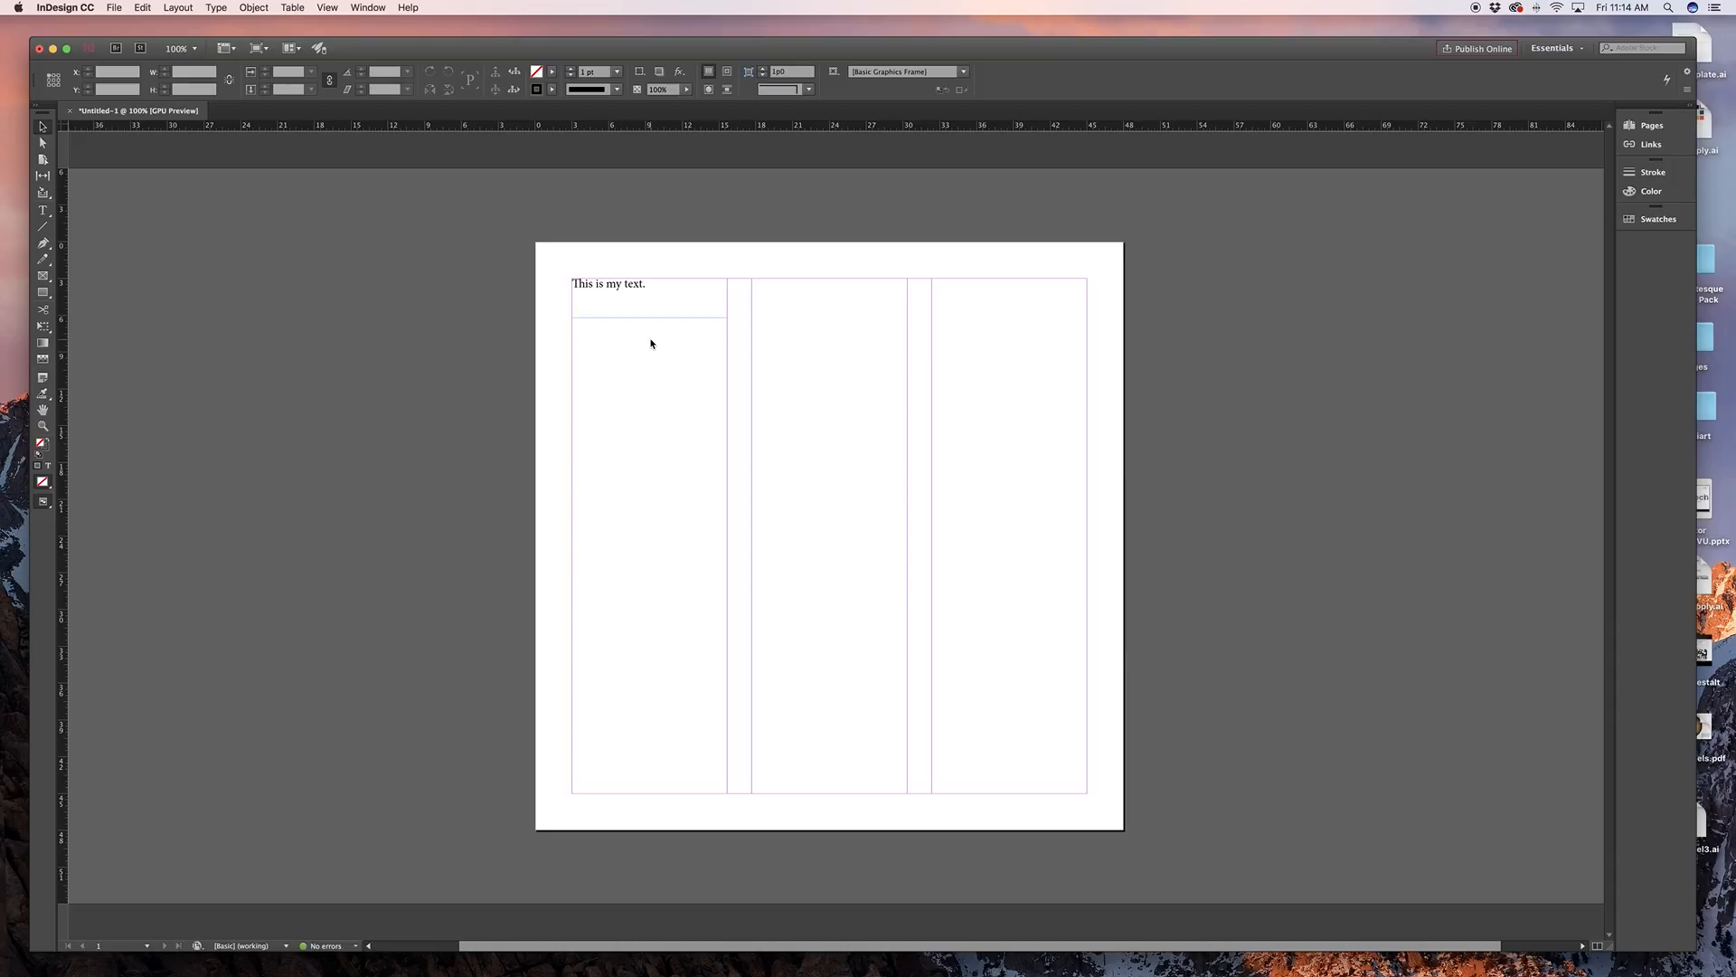
Switch to Chrome and run a Google image search for "cat" in a new tab
mouse_move(627, 971)
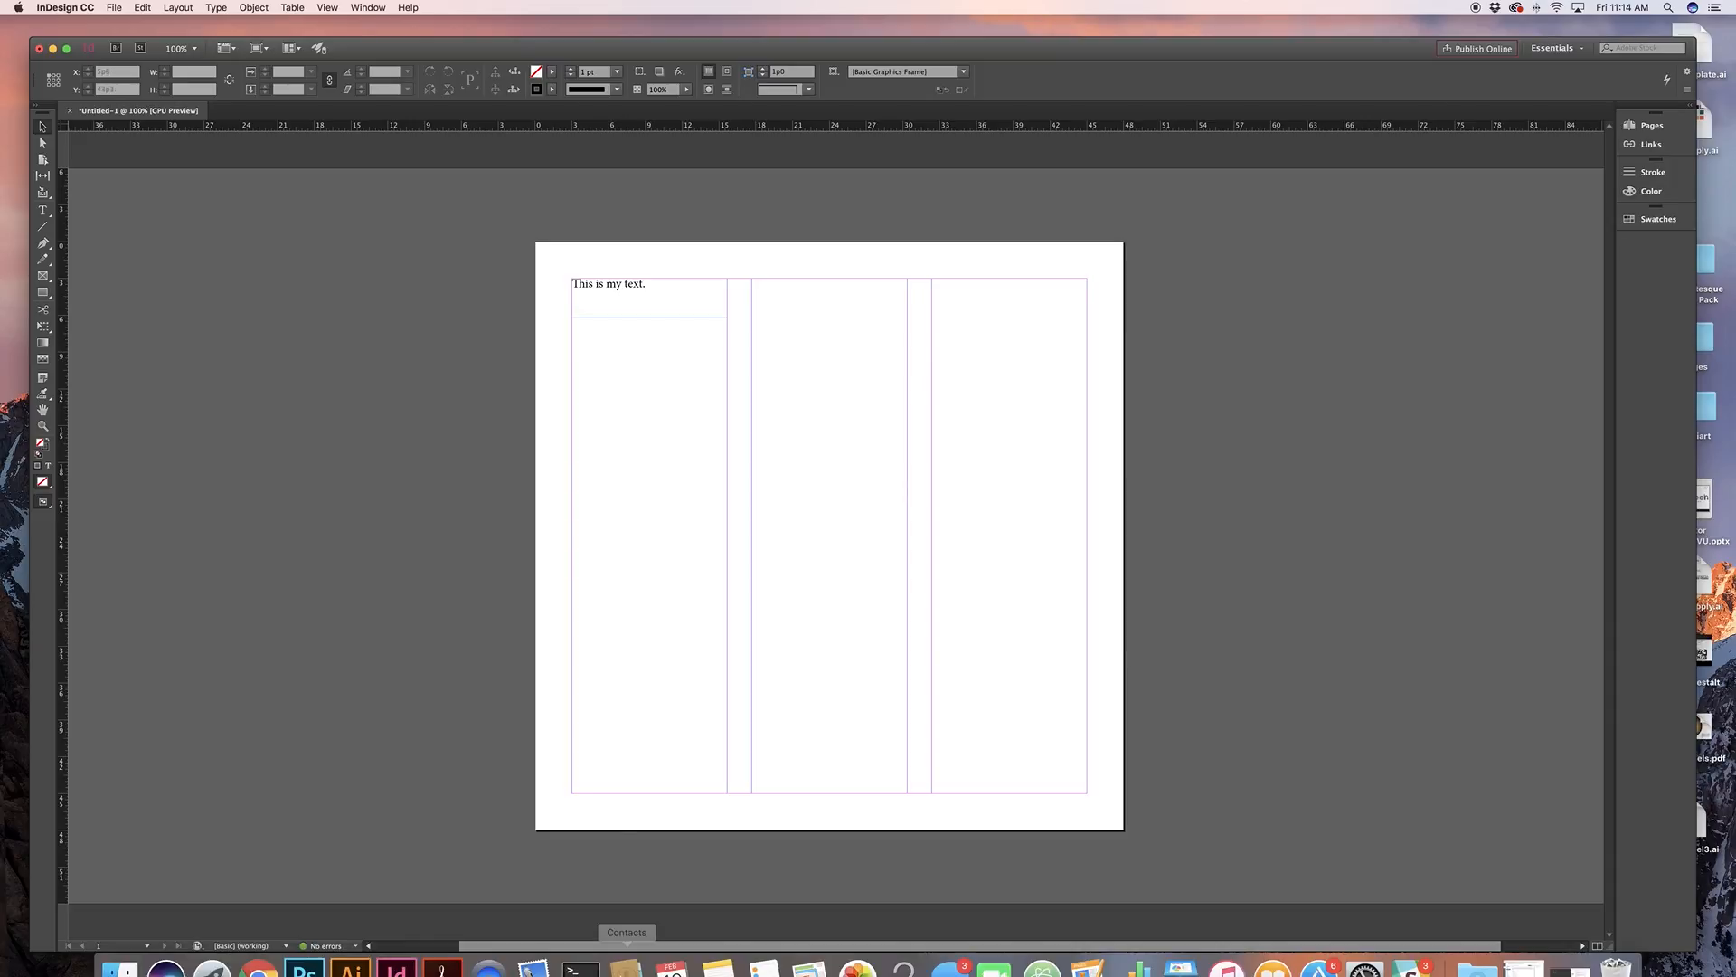
left_click(260, 947)
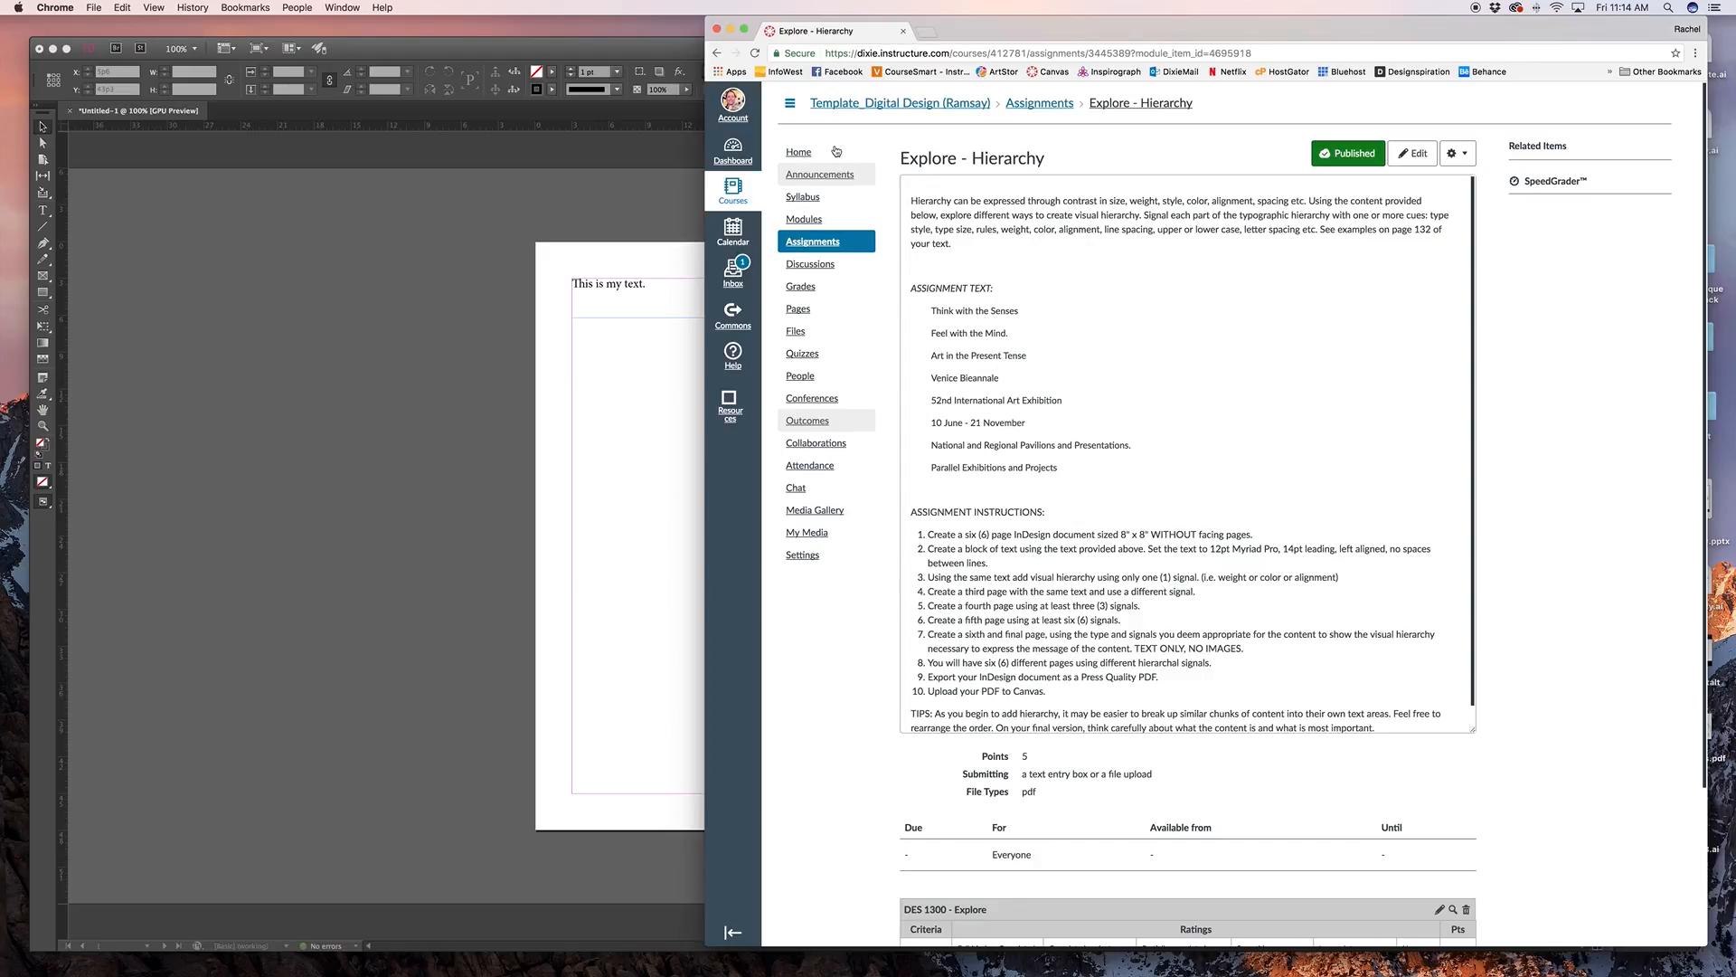
left_click(930, 31)
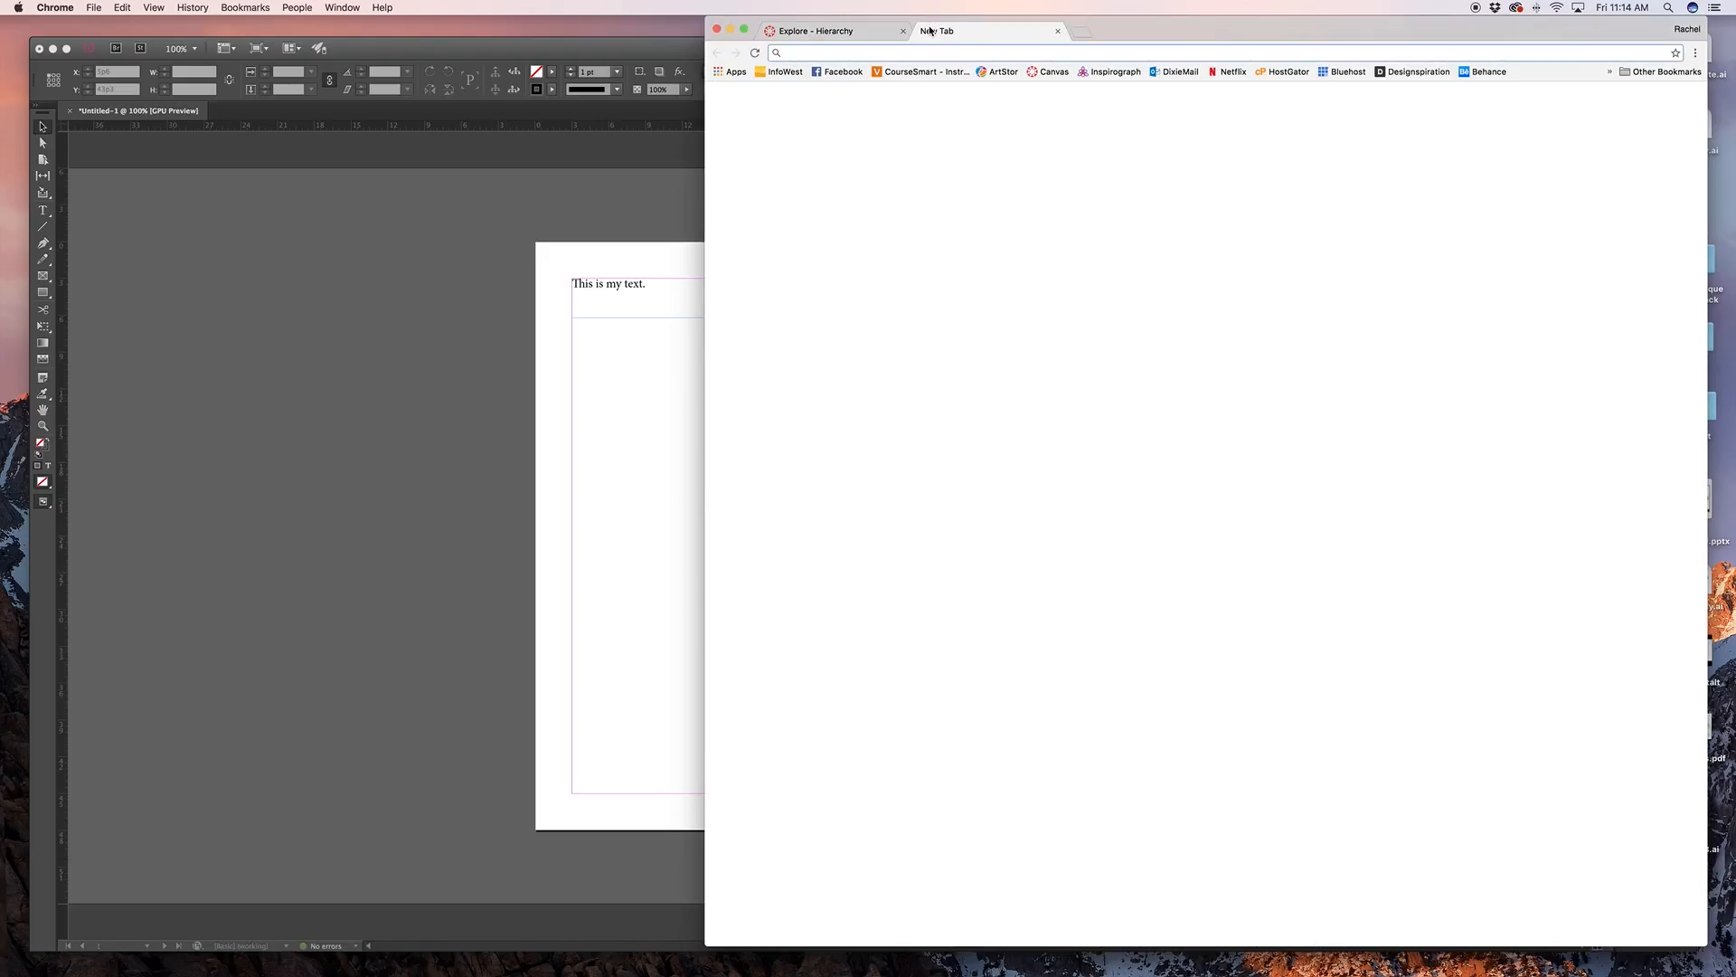
type("cat")
key("Return")
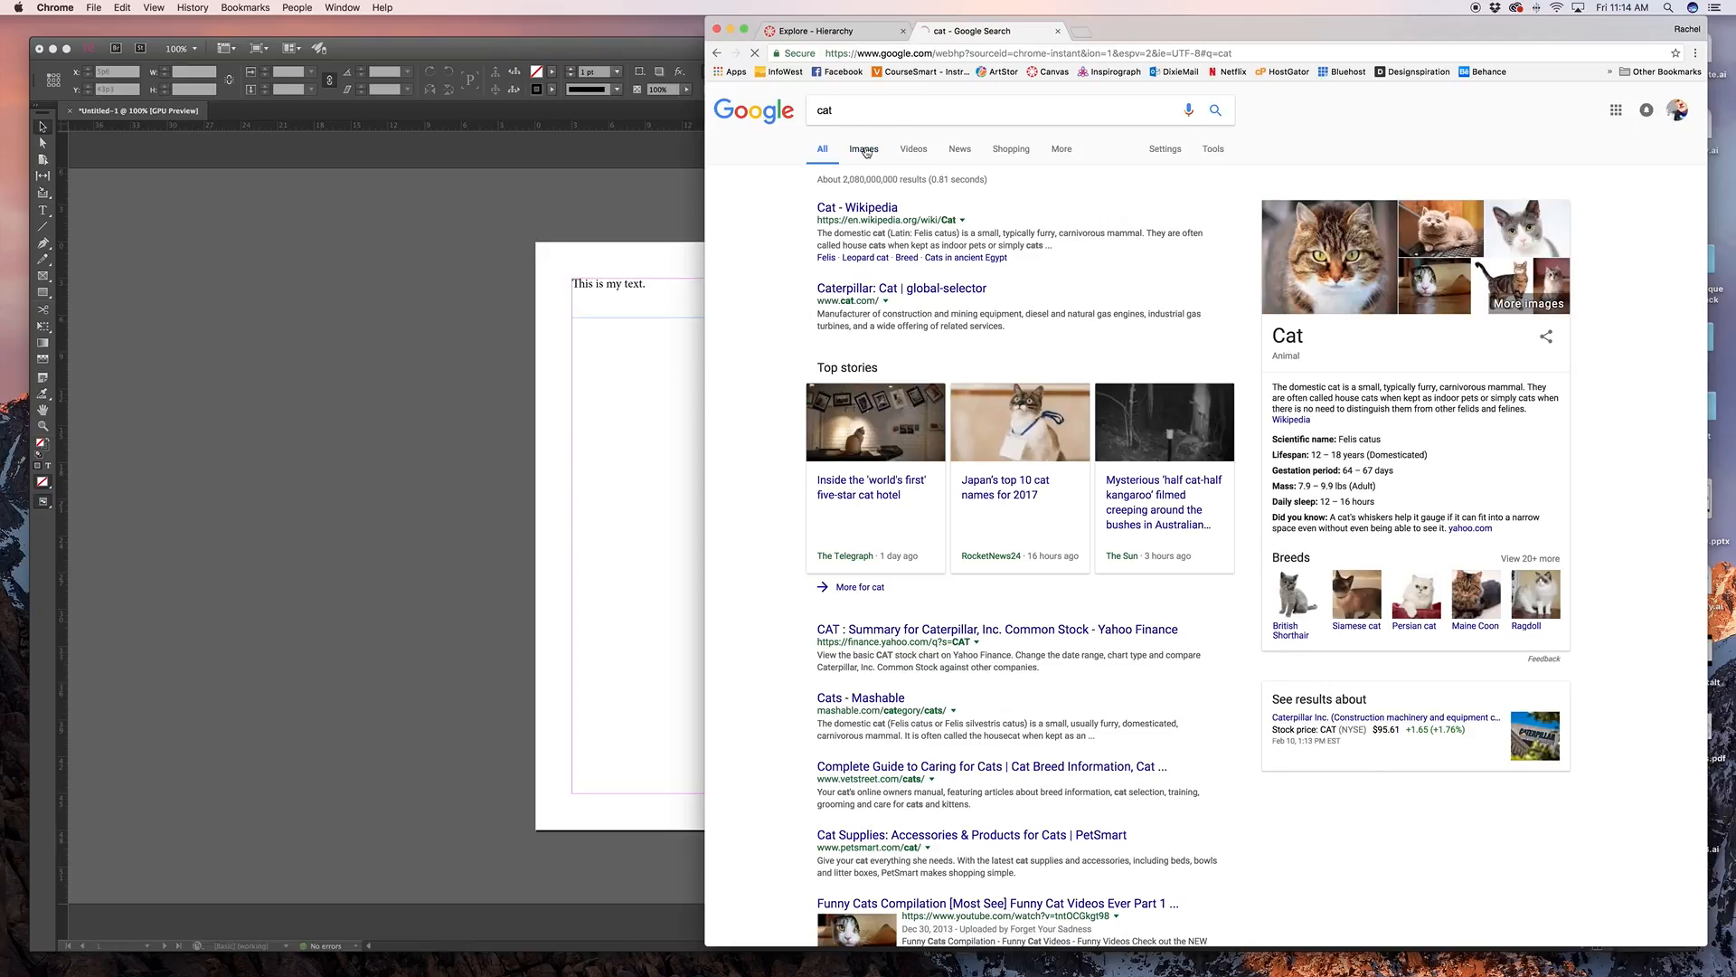
left_click(864, 150)
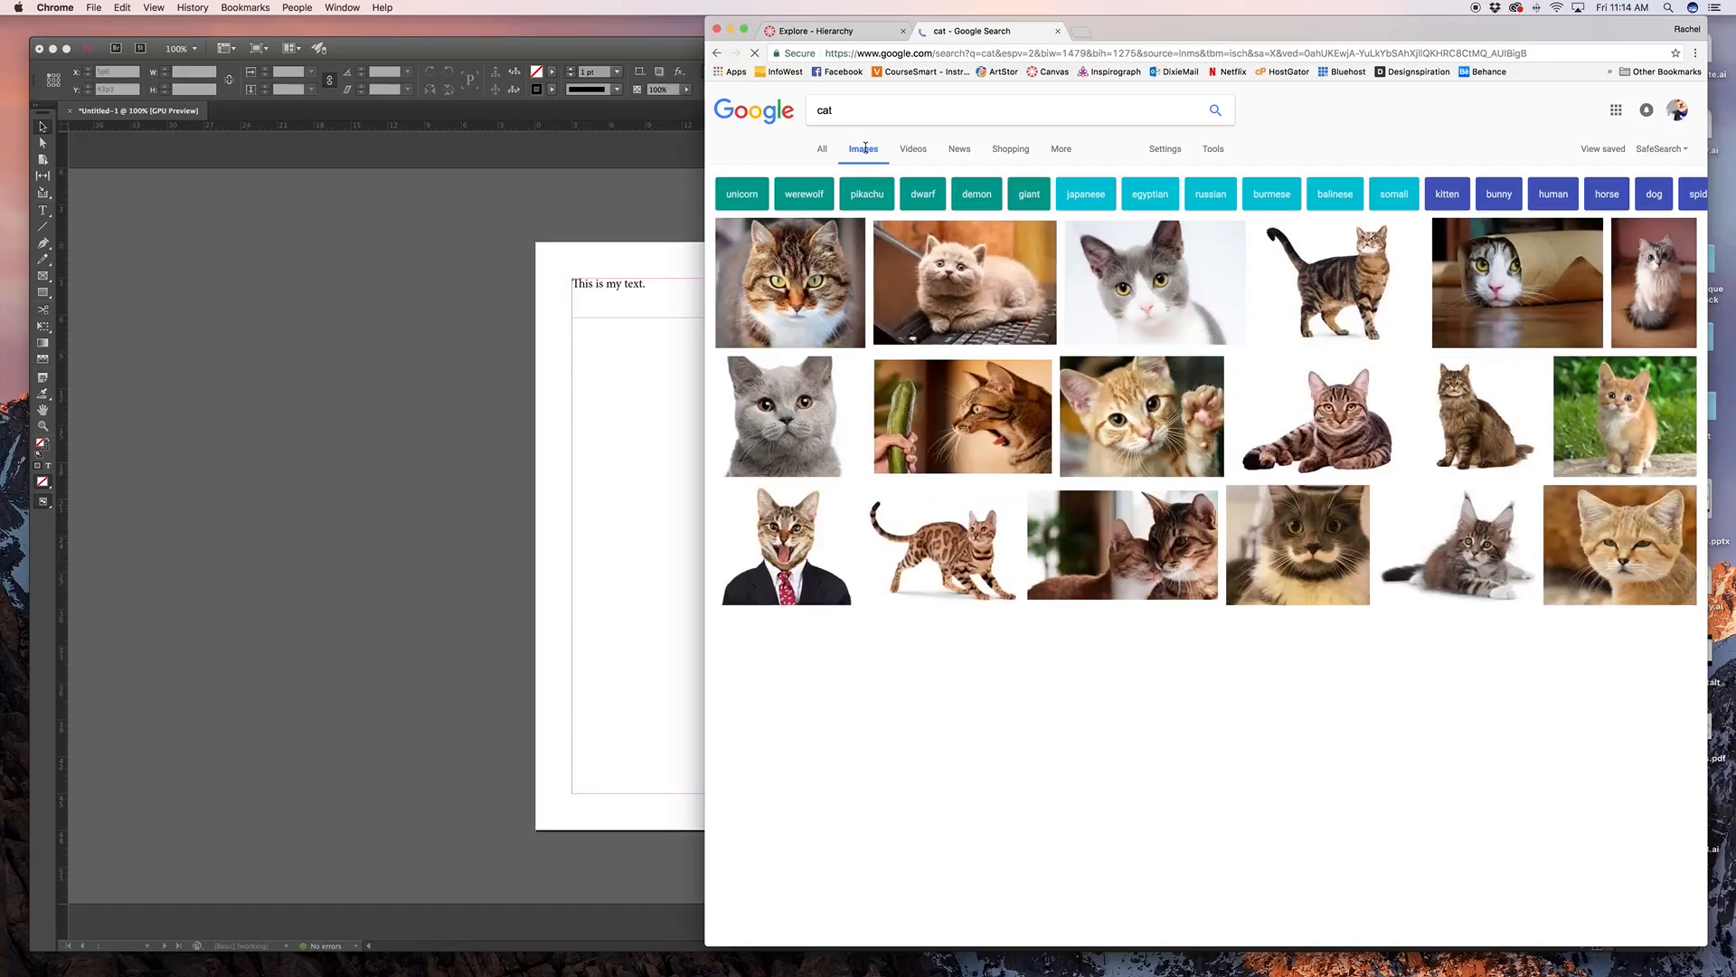
Open the kitten-on-laptop picture and save it to the Desktop as the JPEG 01-cat-wants-to-tell-you-laptop
left_click(818, 281)
left_click(987, 267)
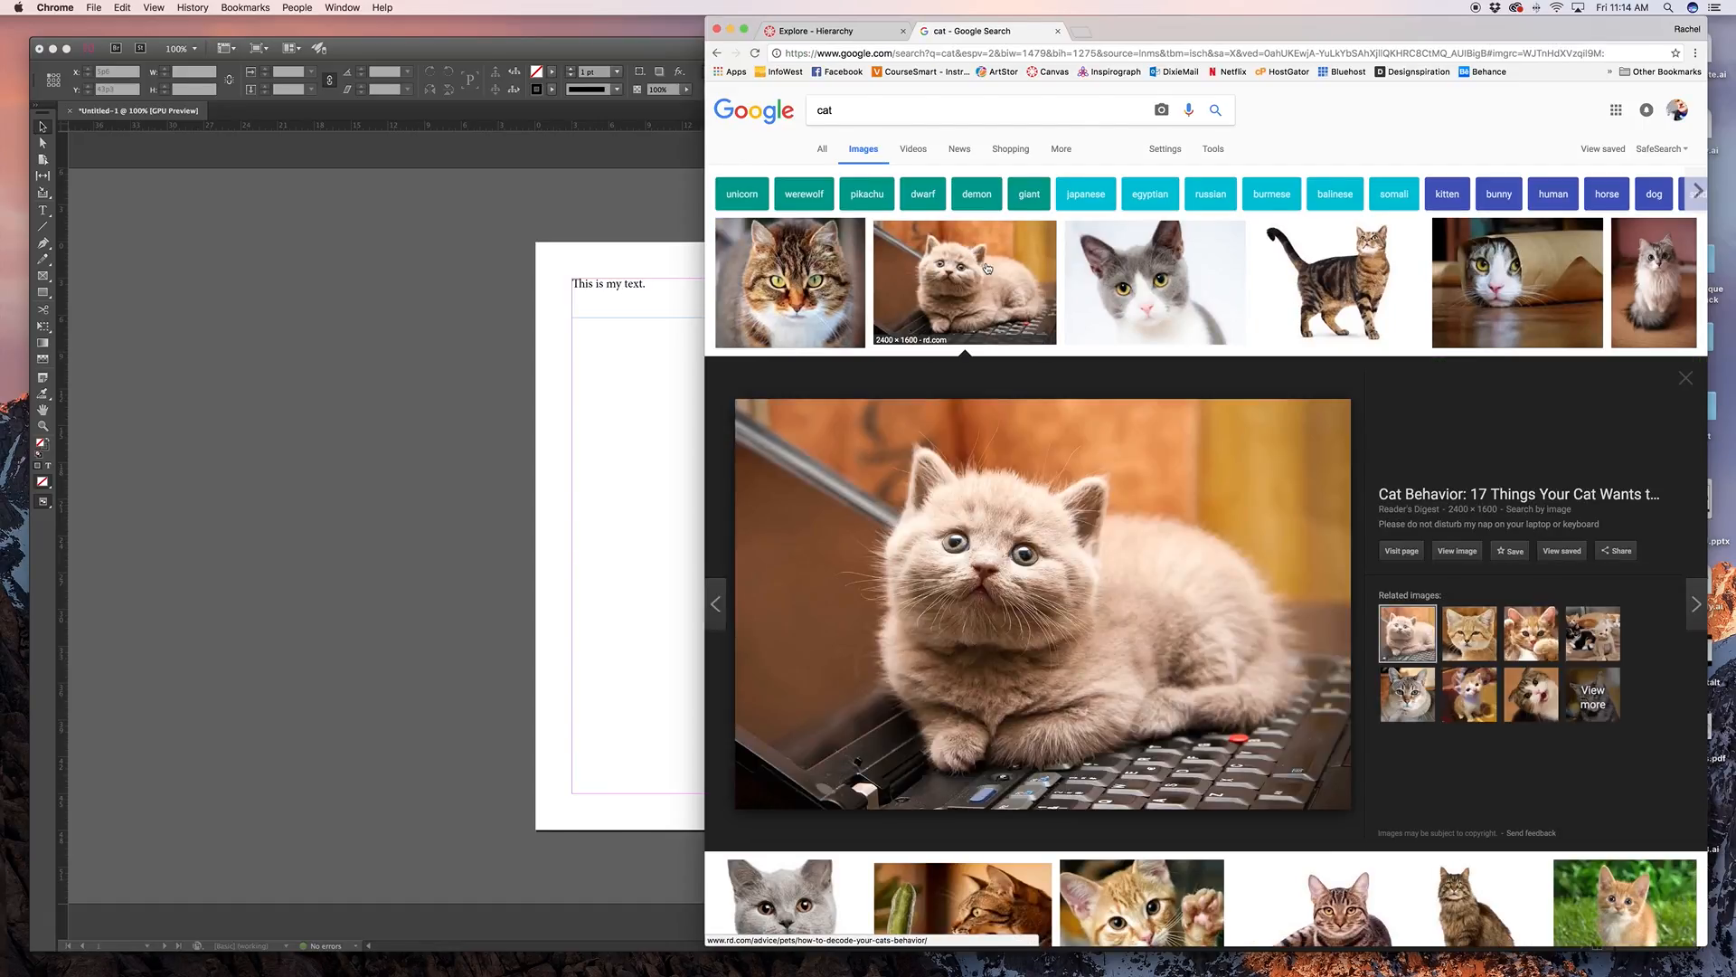
right_click(1114, 555)
left_click(1205, 657)
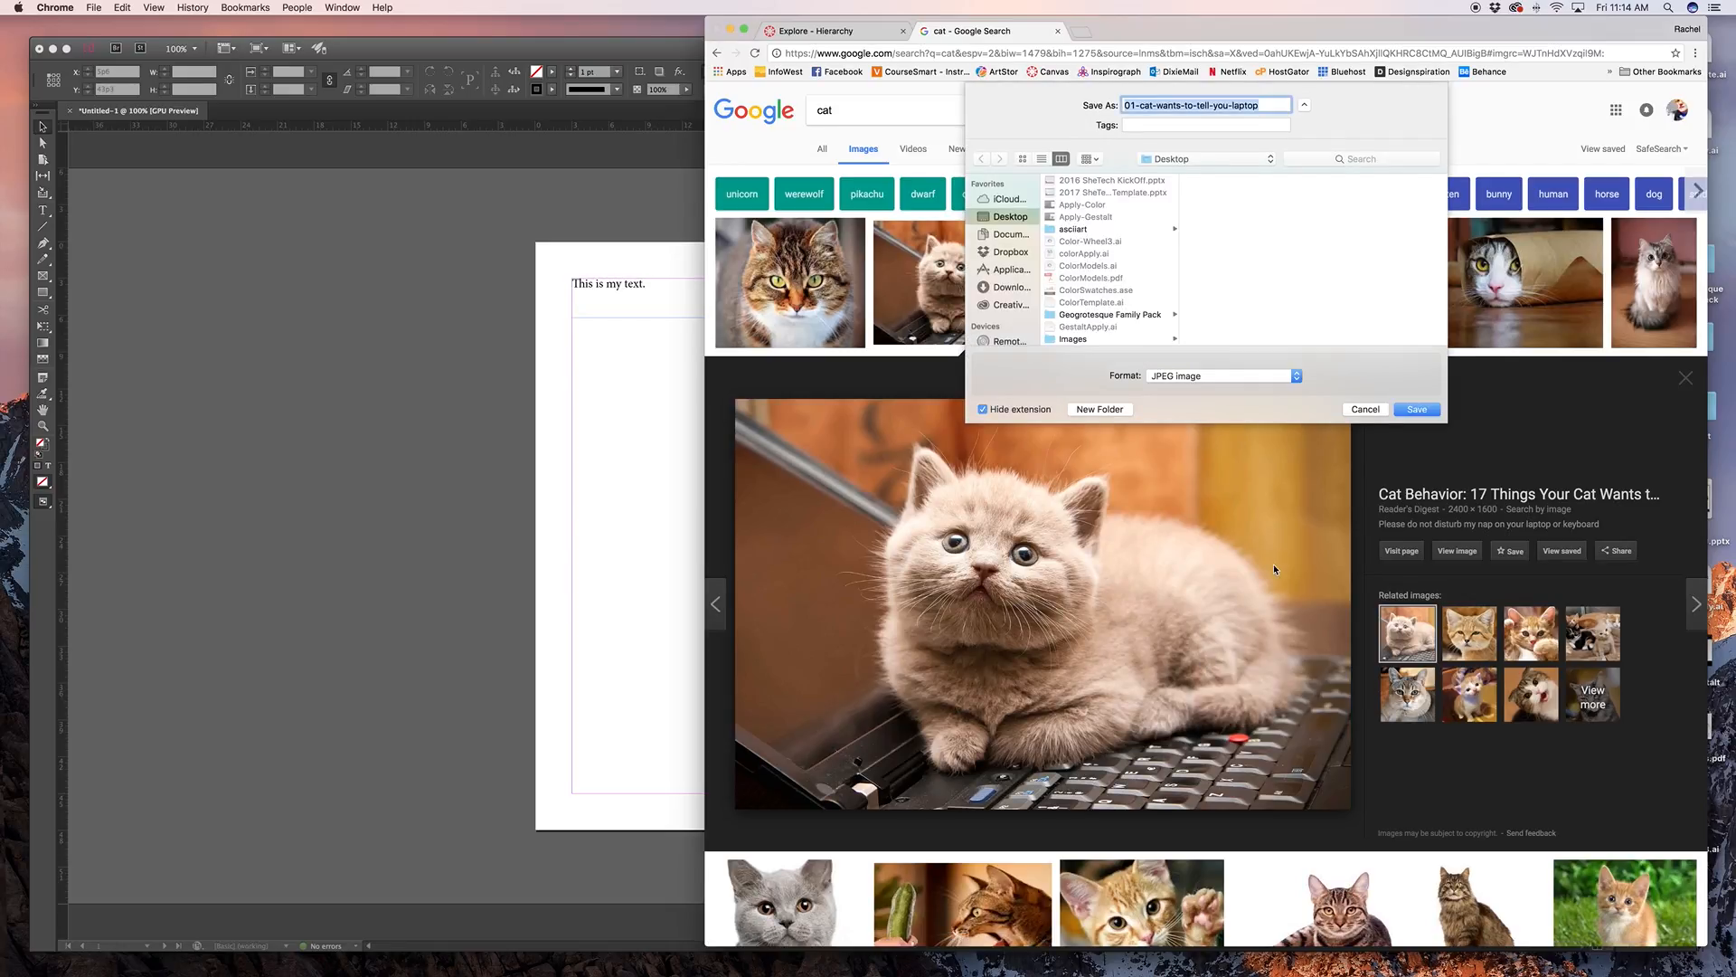
left_click(1412, 407)
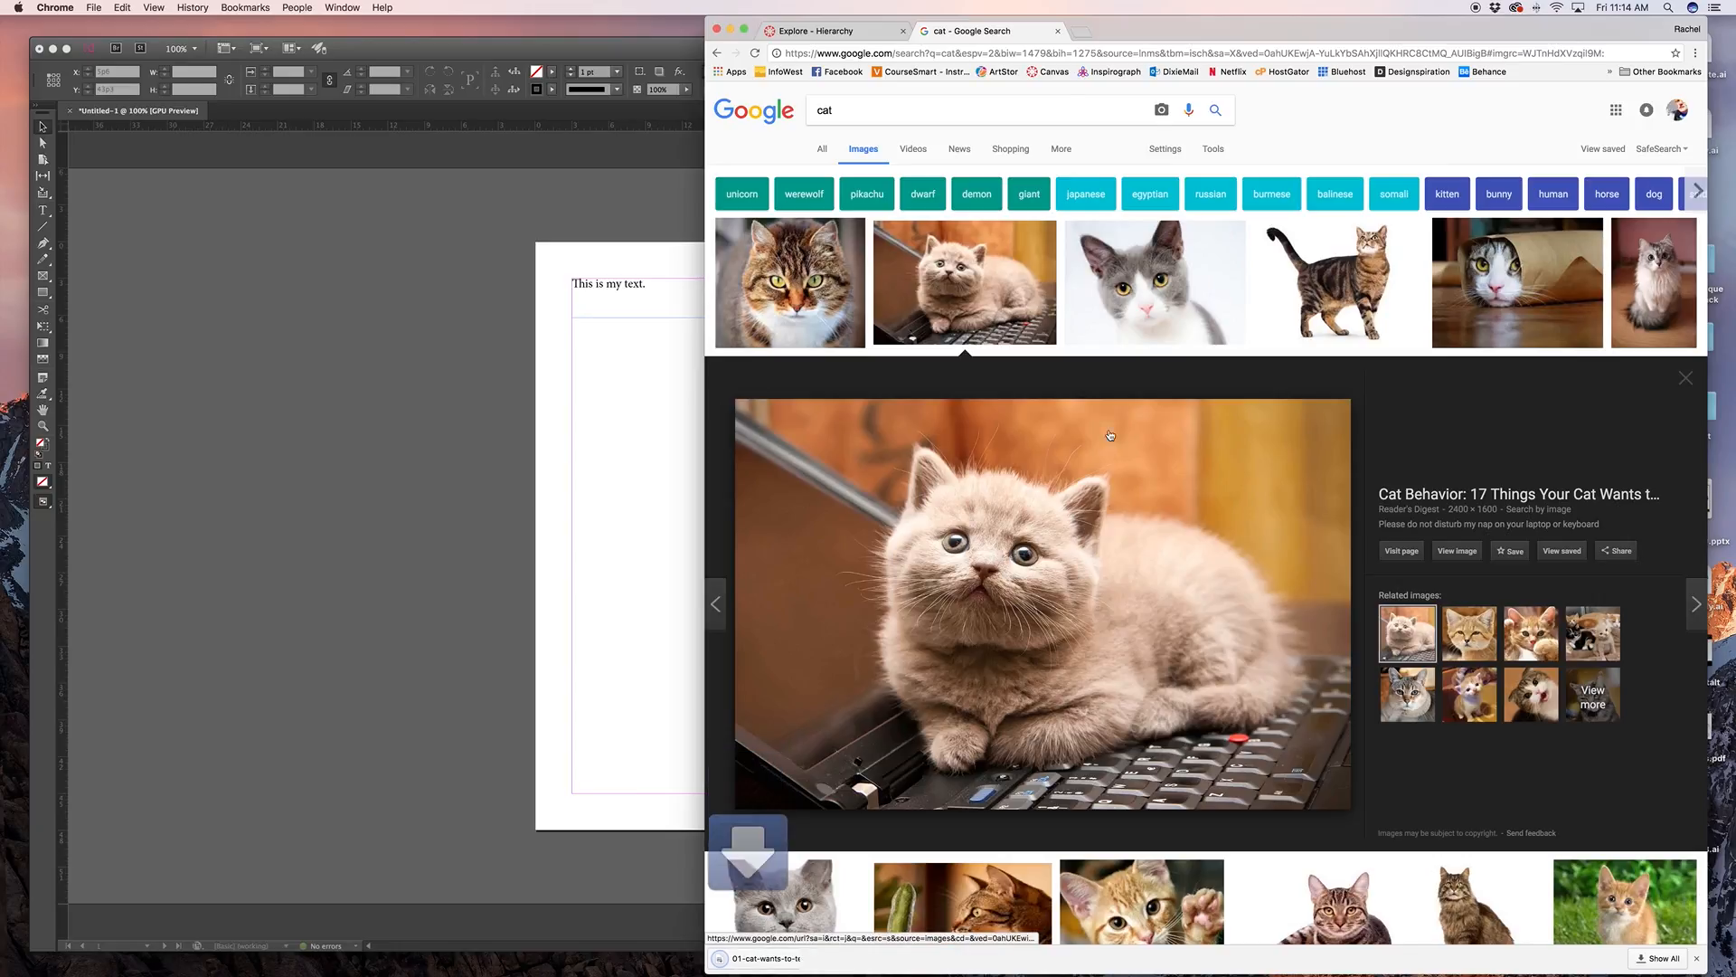
Return to InDesign and load 01-cat-wants-to-tell-you-laptop.jpg from the Desktop with the Place command
left_click(449, 484)
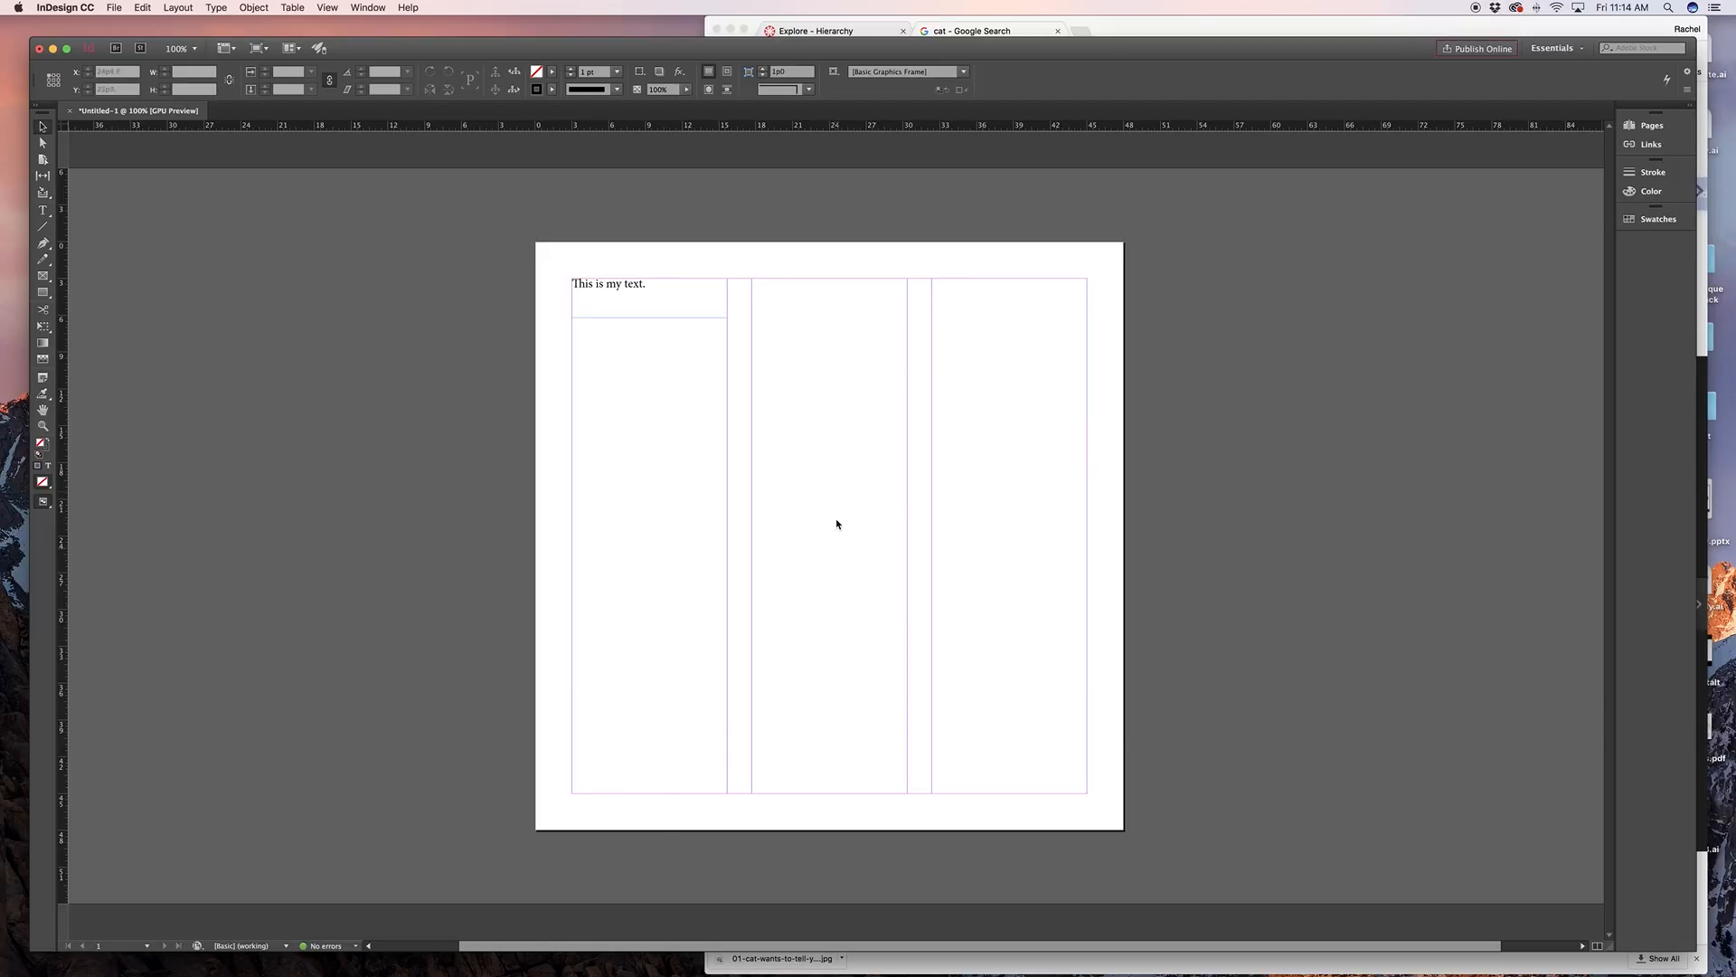
left_click_drag(776, 51, 775, 35)
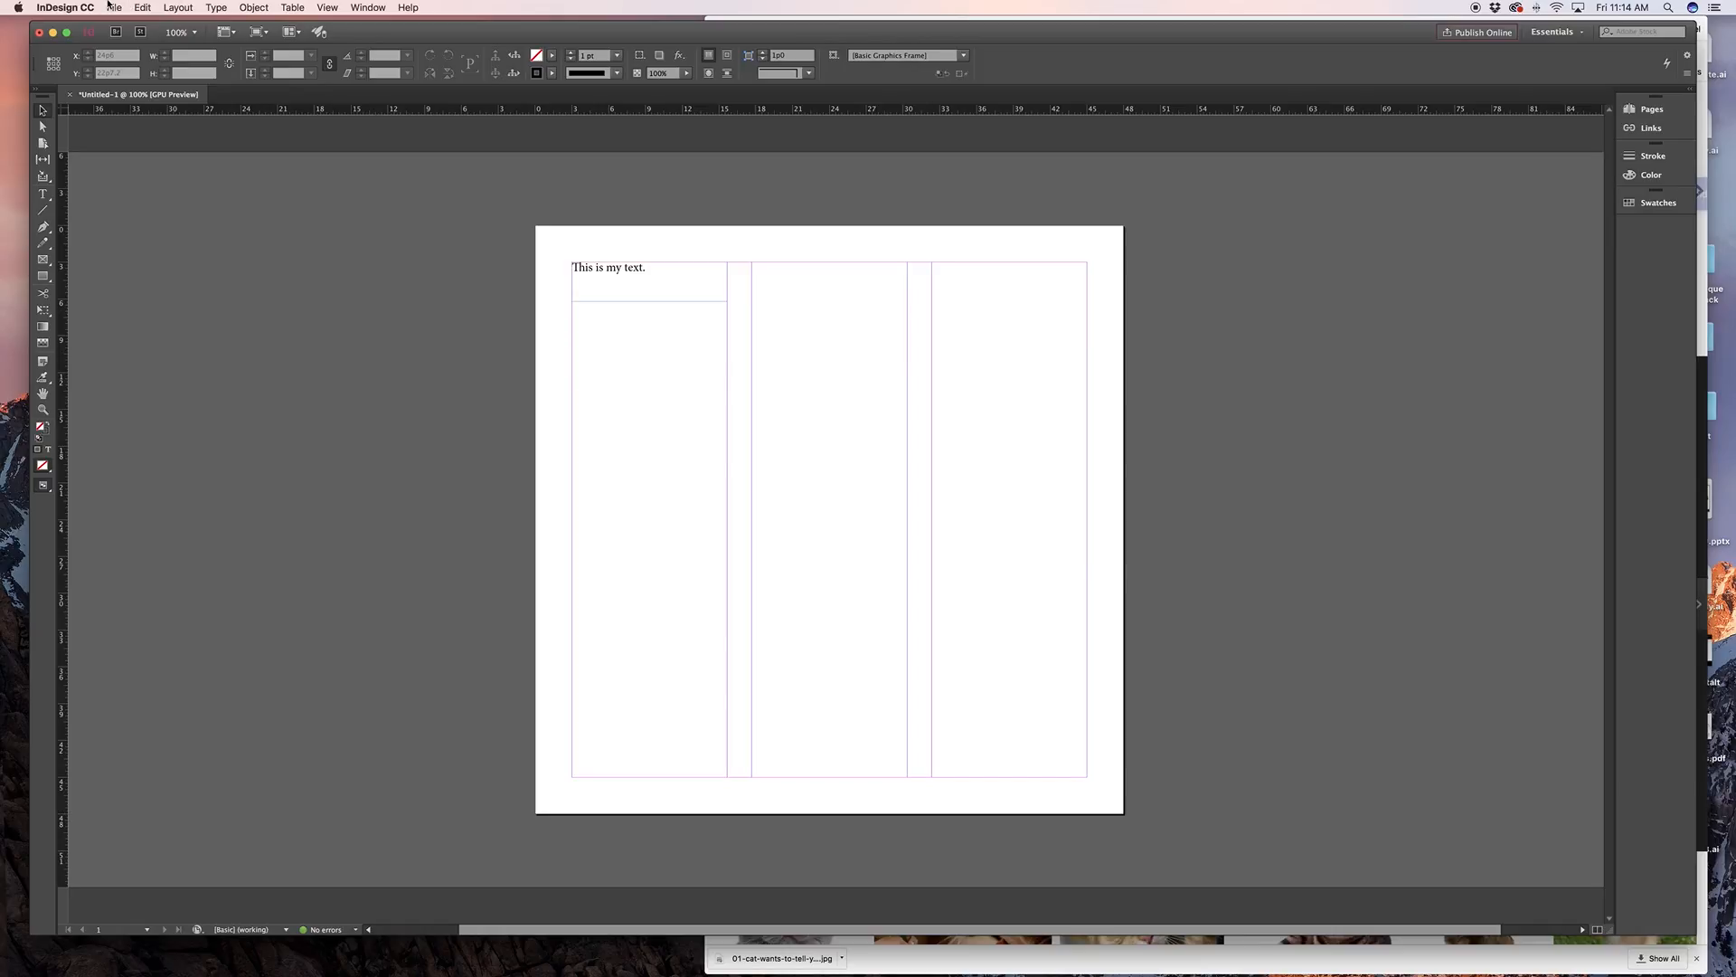
left_click(108, 4)
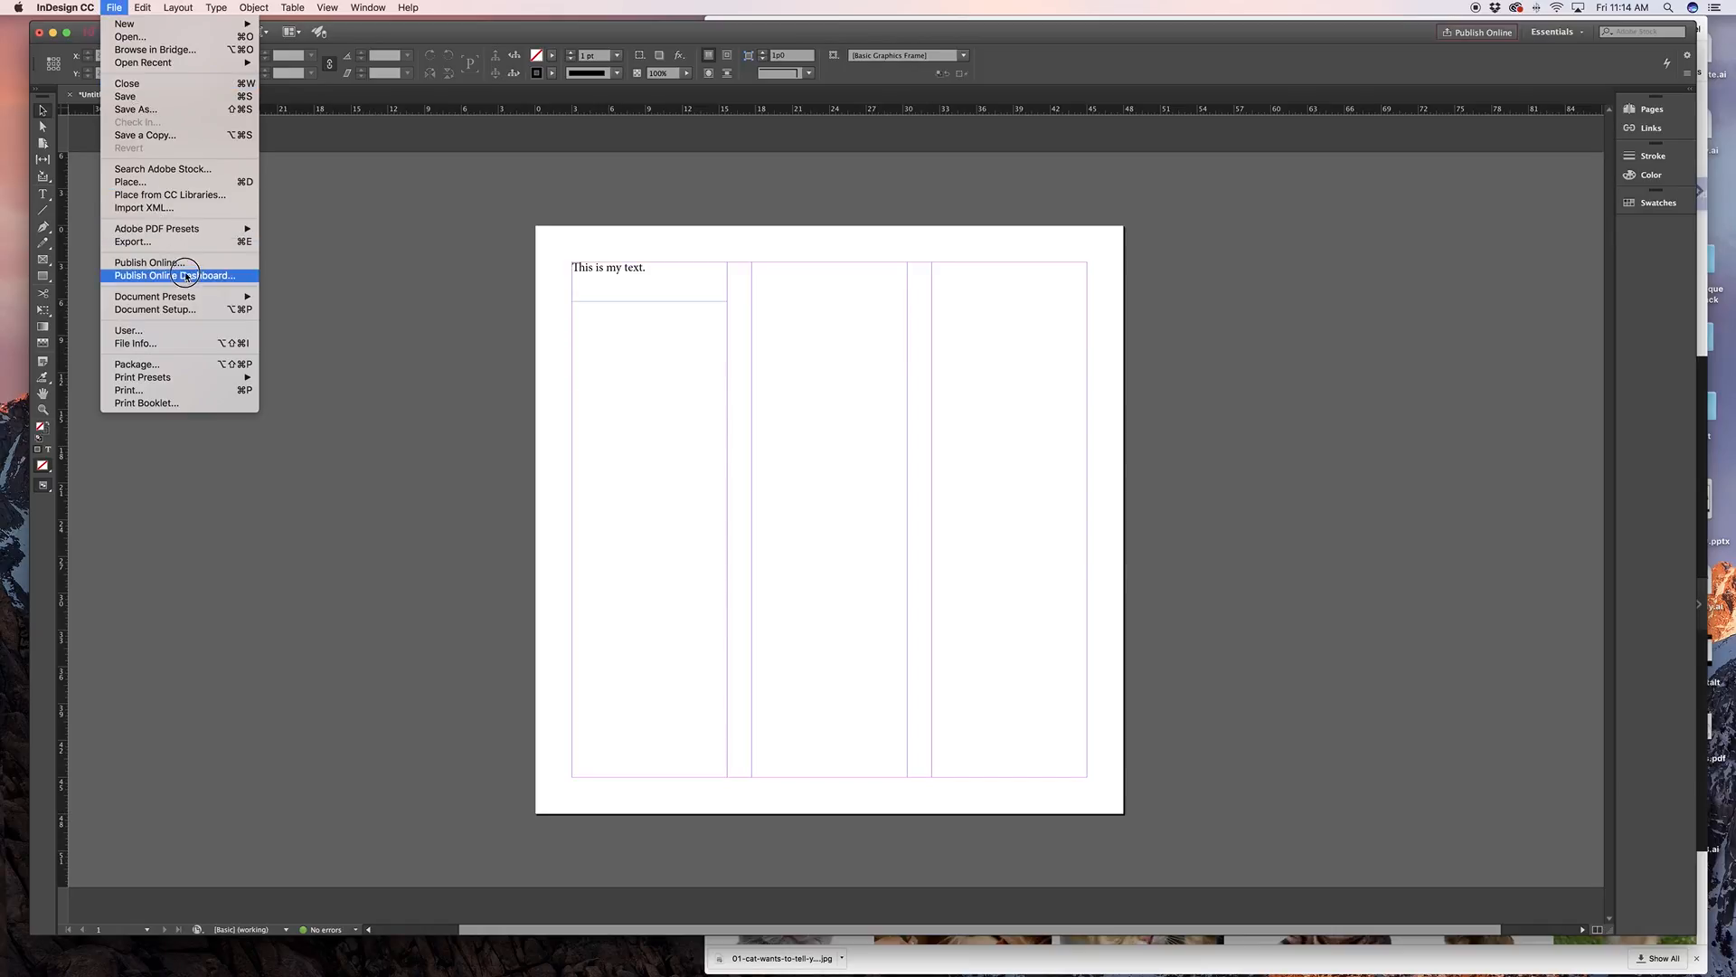
left_click(183, 185)
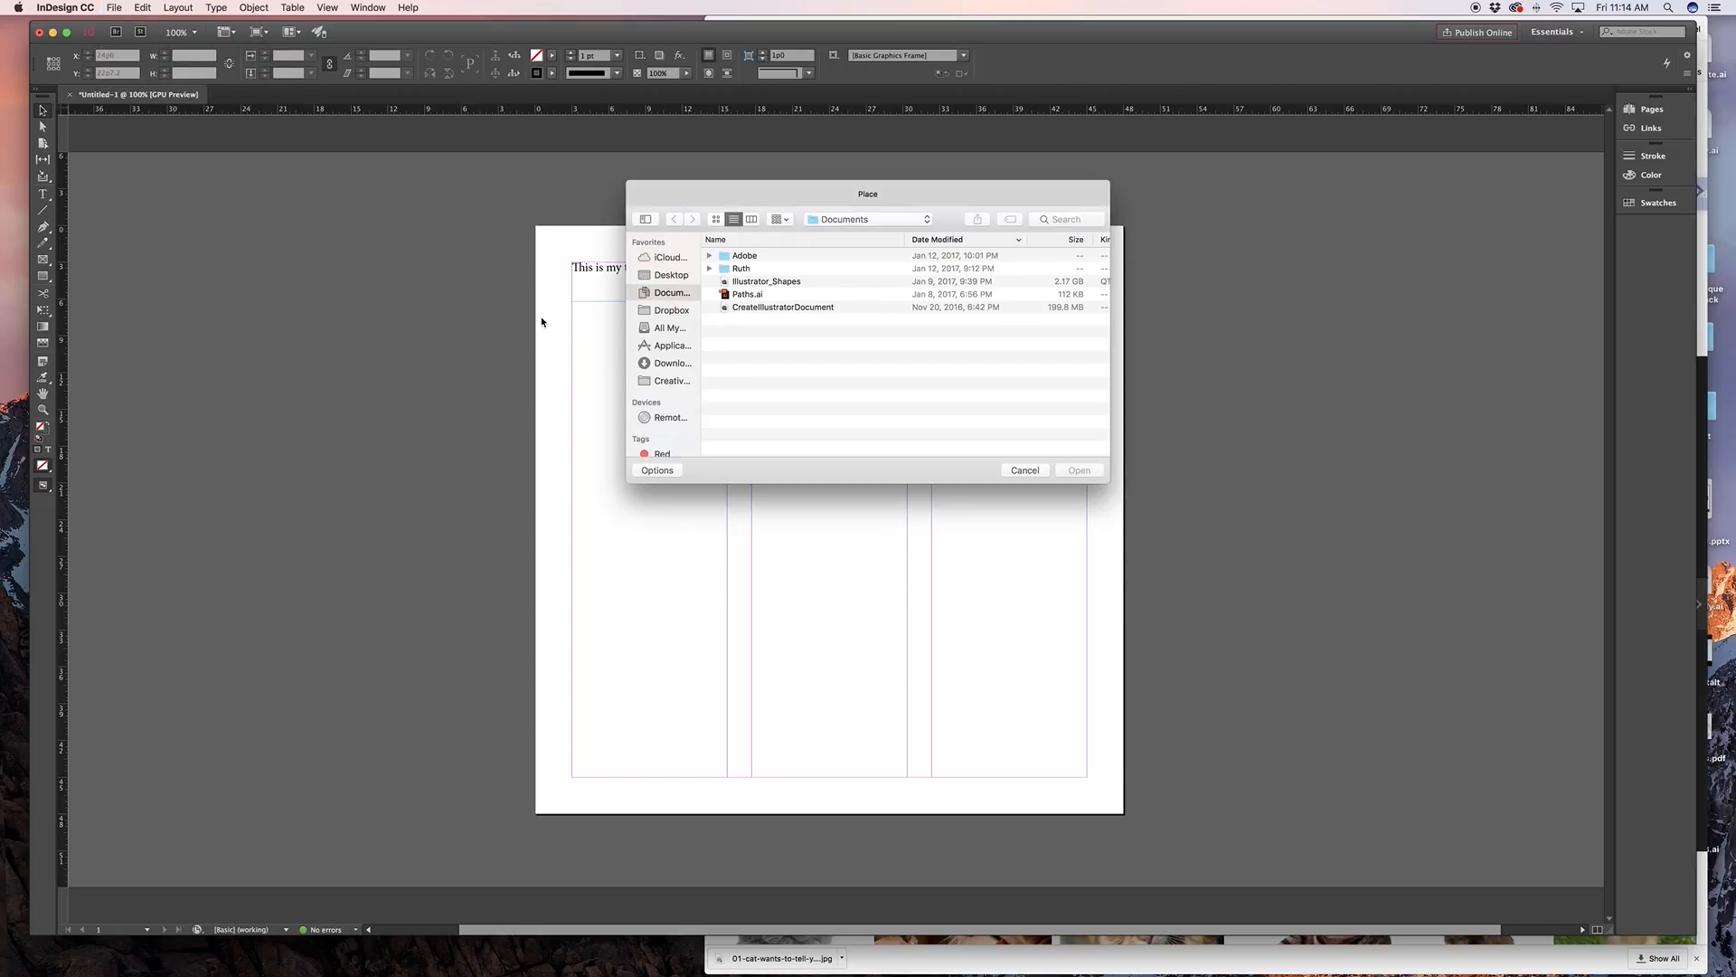
key("super+shift+d")
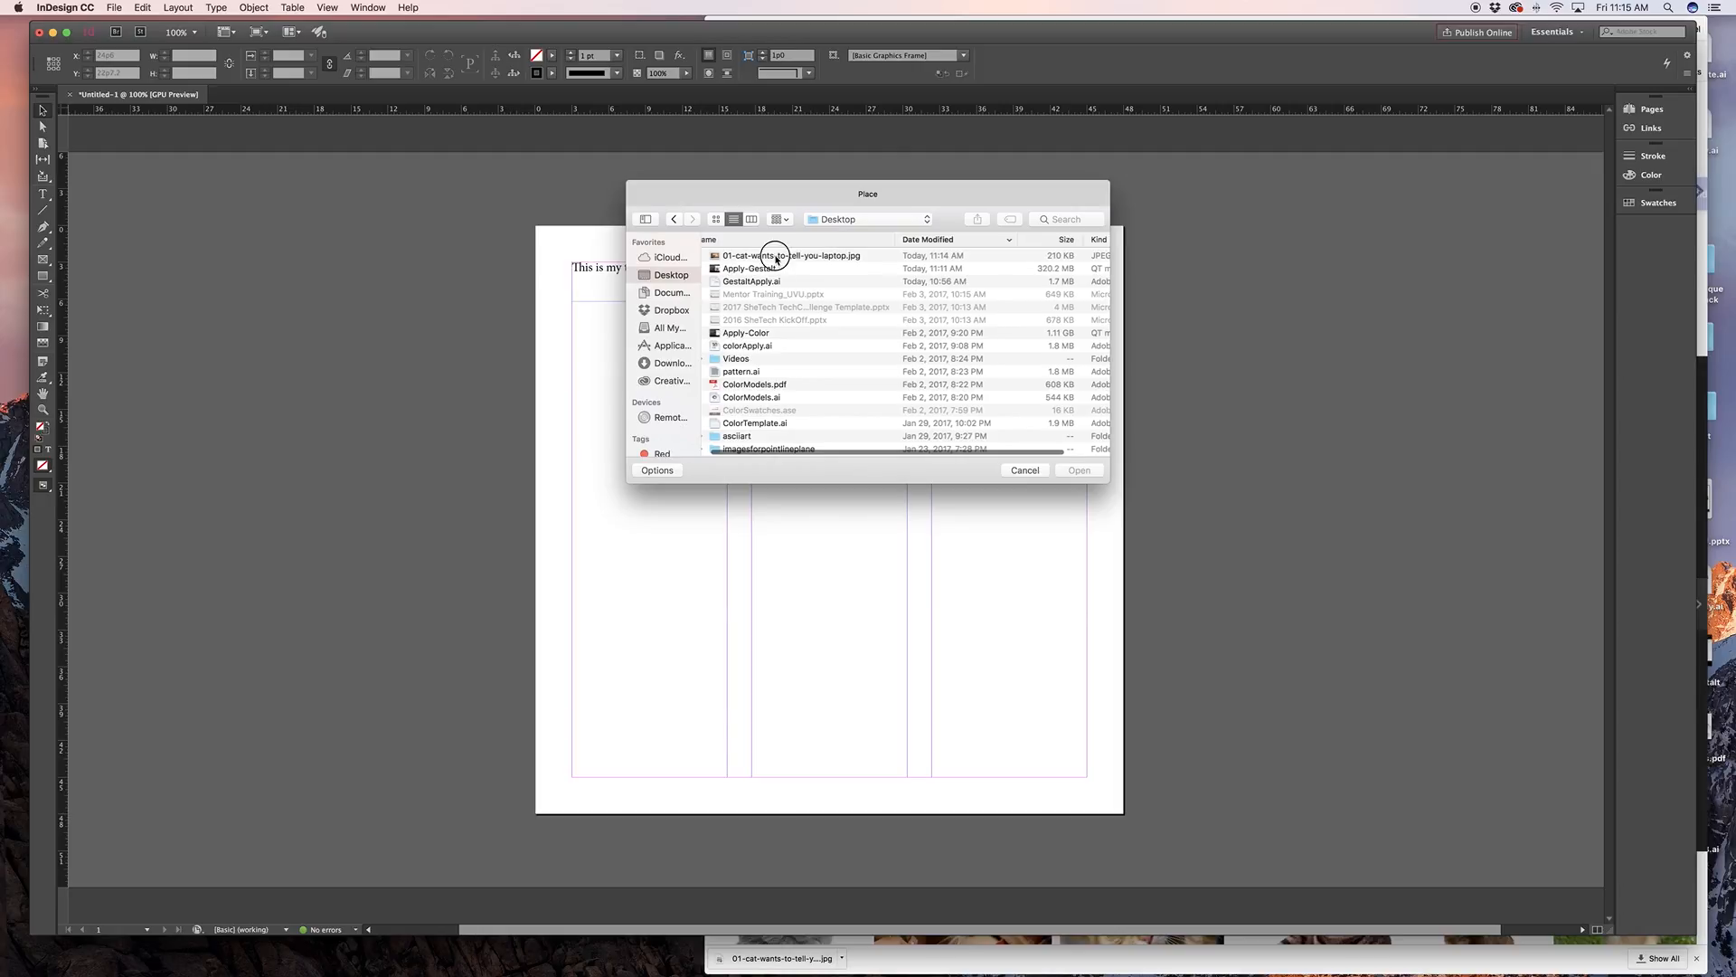
left_click(770, 255)
left_click(1080, 470)
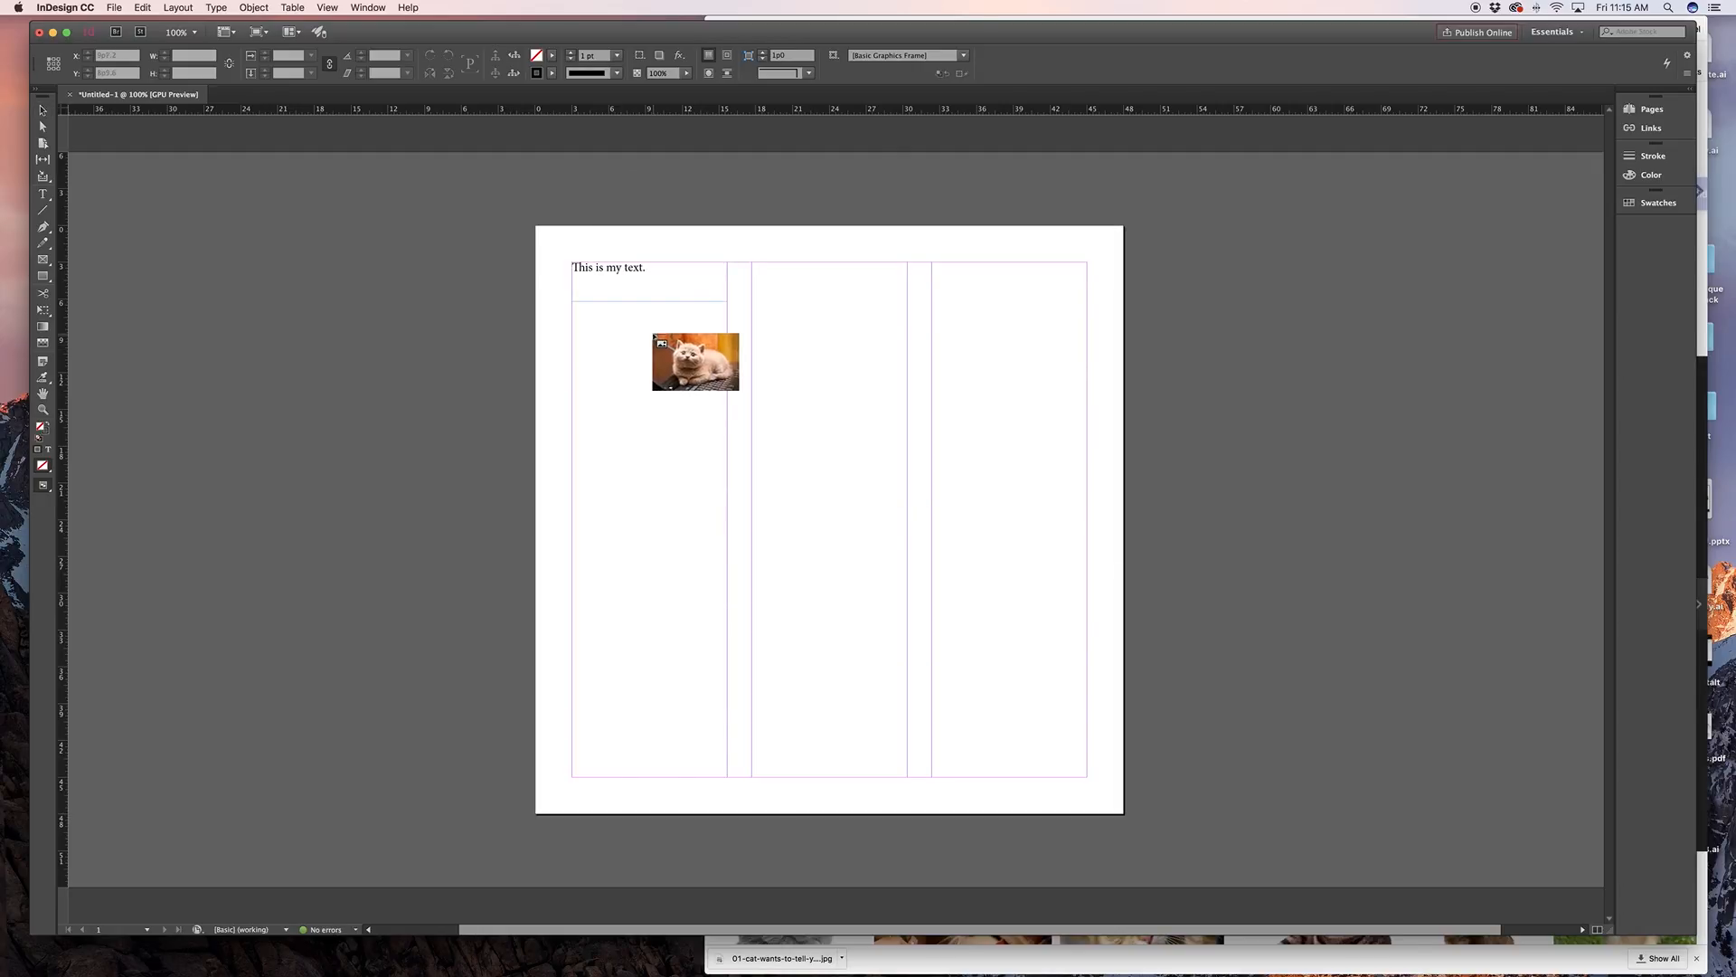
Try placing the loaded cat image at its full size below the text frame, and undo the placement
scroll(653, 335, "right", 2)
left_click(565, 327)
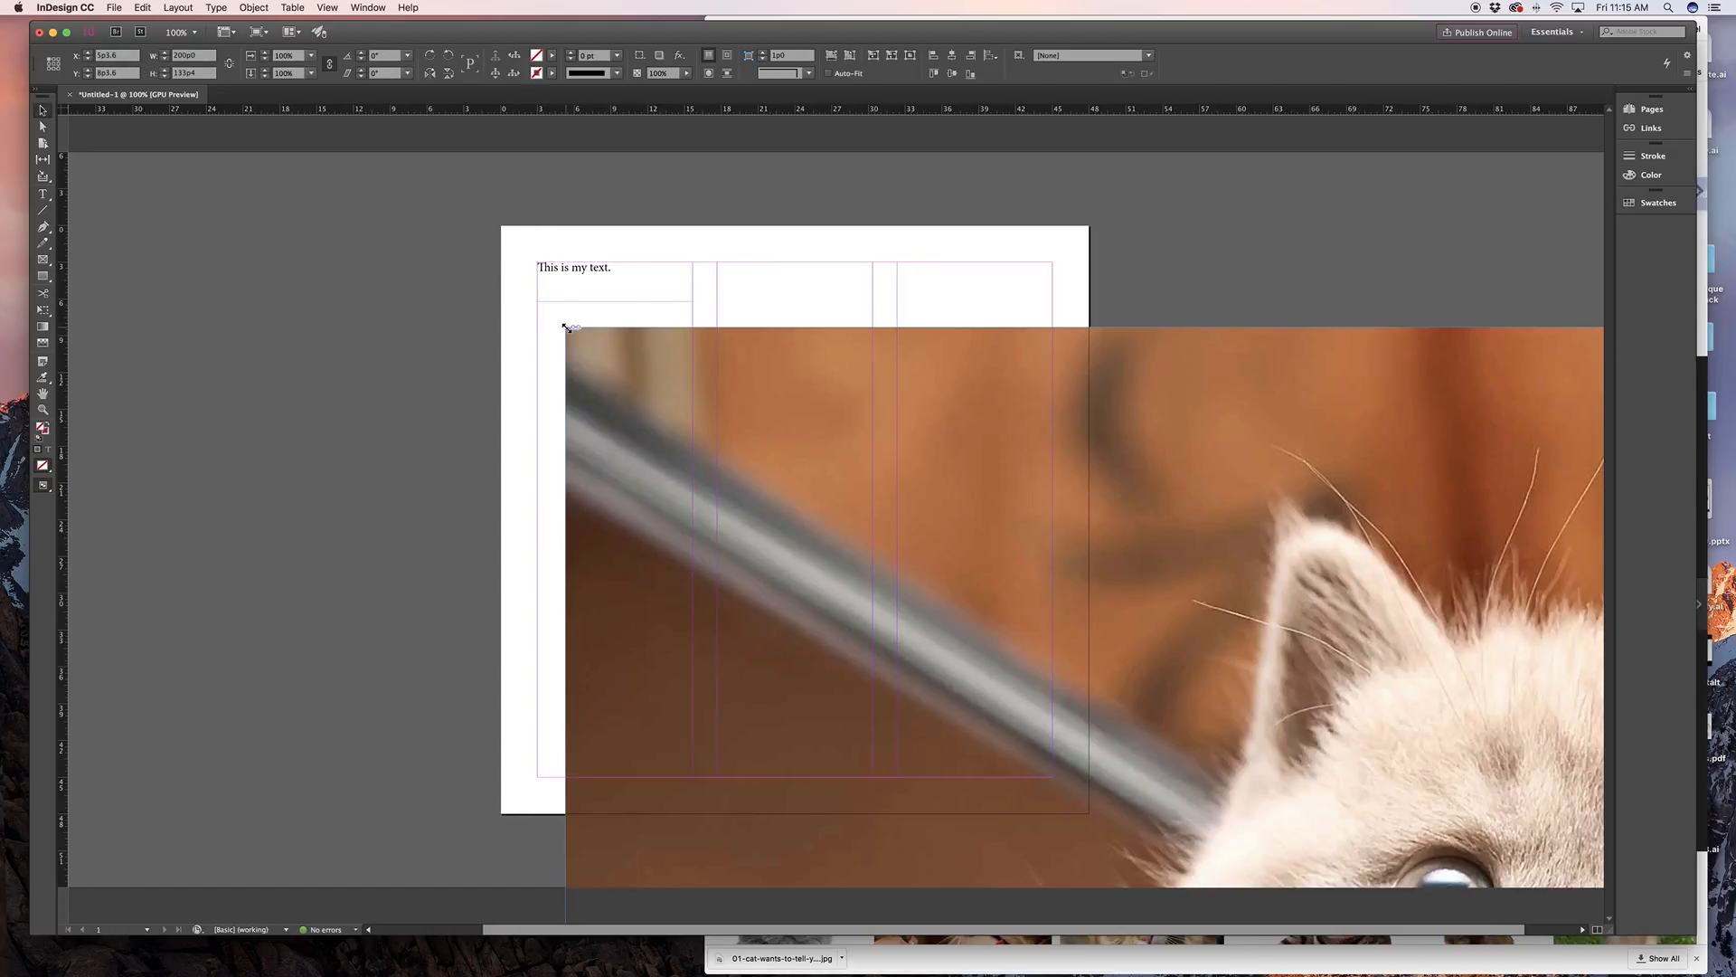
key("super+z")
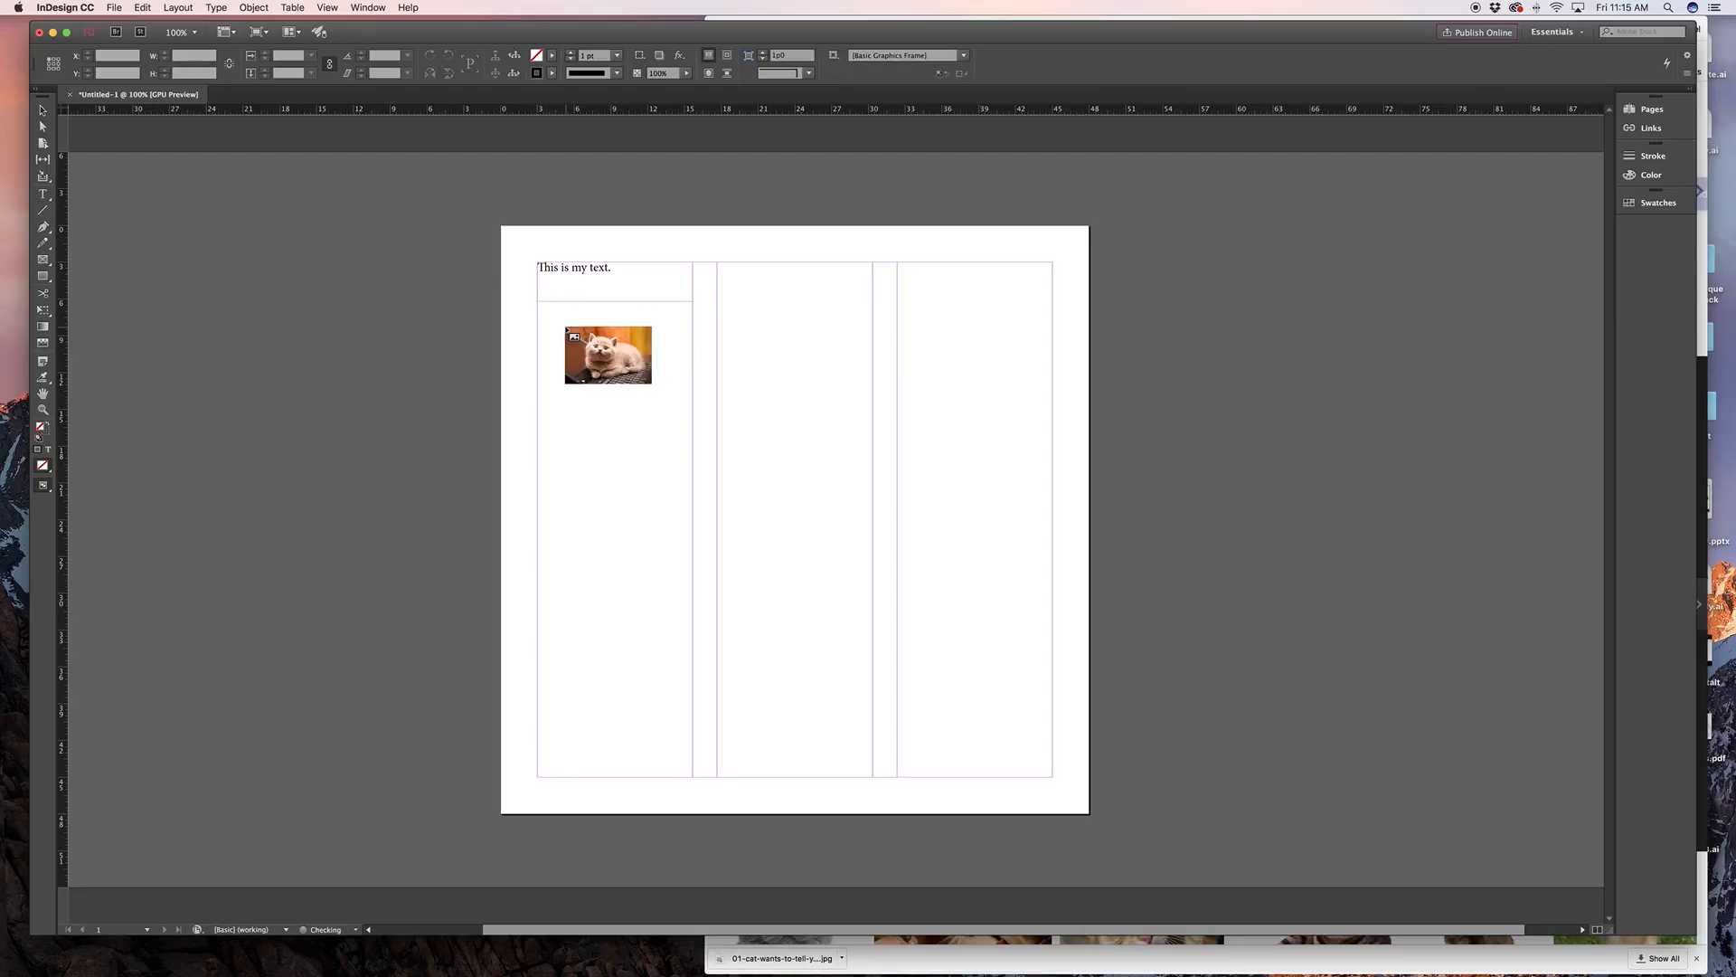
Place the cat image about 40p0 wide by 26p8 high below the text and nudge it to the page's middle
left_click_drag(562, 325, 1052, 652)
mouse_move(989, 526)
left_mouse_down()
mouse_move(1004, 540)
mouse_move(977, 533)
left_mouse_up()
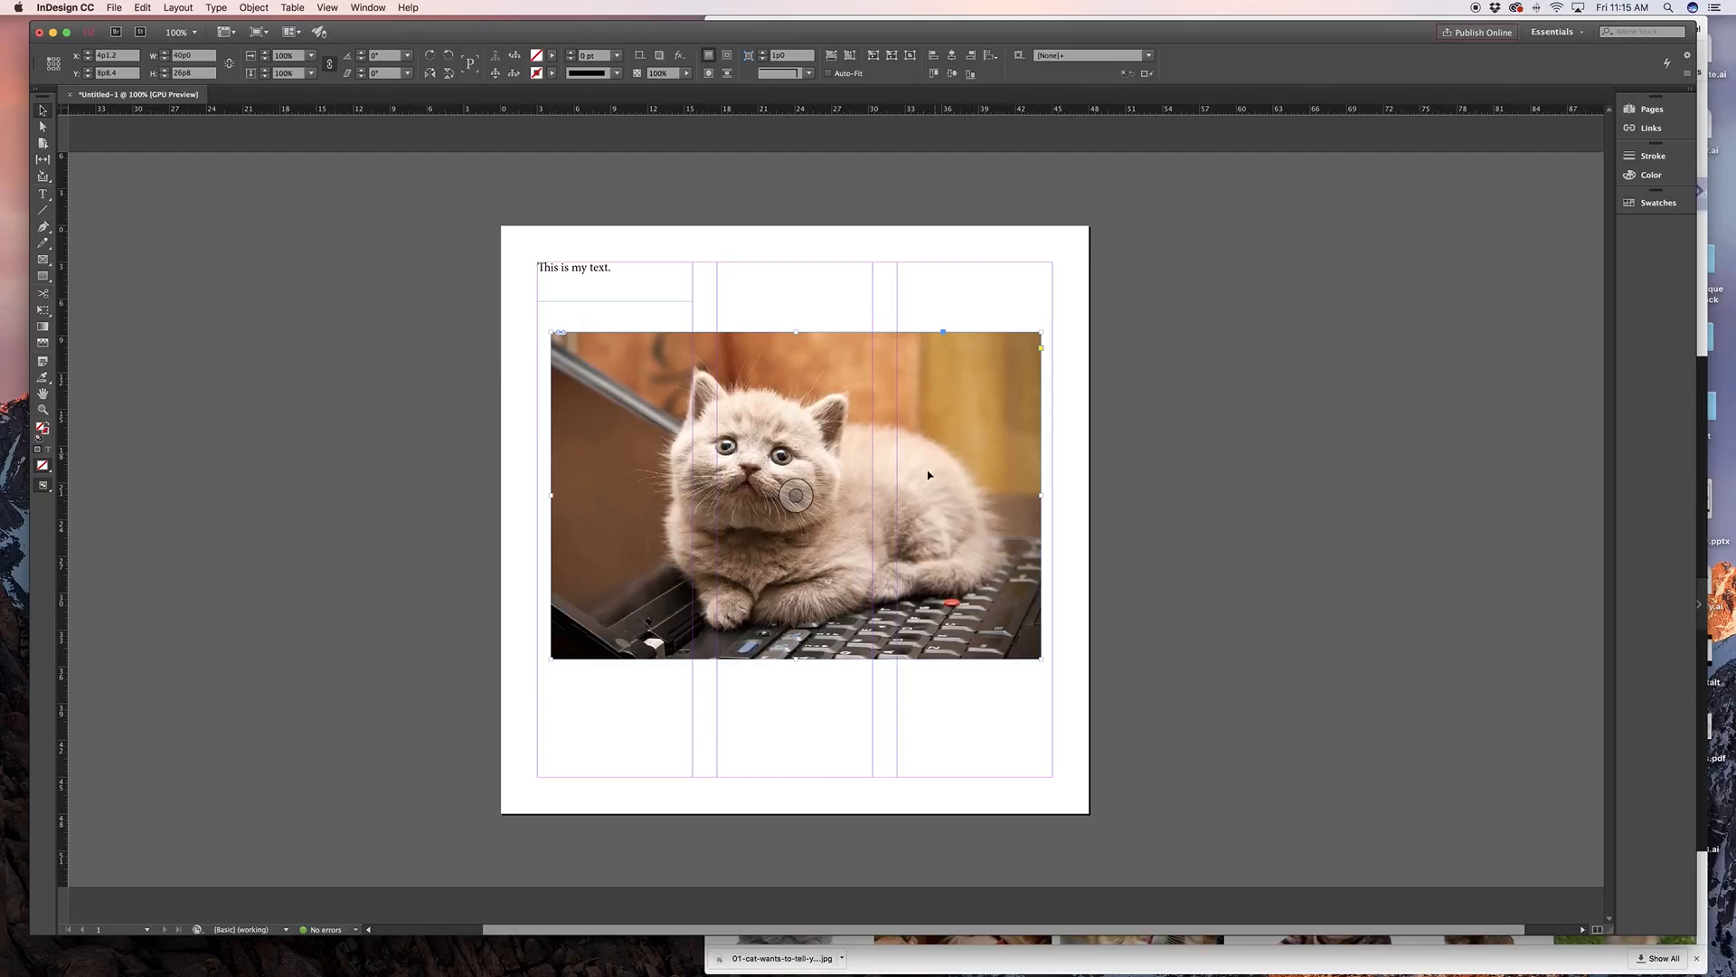
Try cropping the cat picture diagonally from its upper-left corner twice, undoing the crop each time
scroll(932, 378, "left", 3)
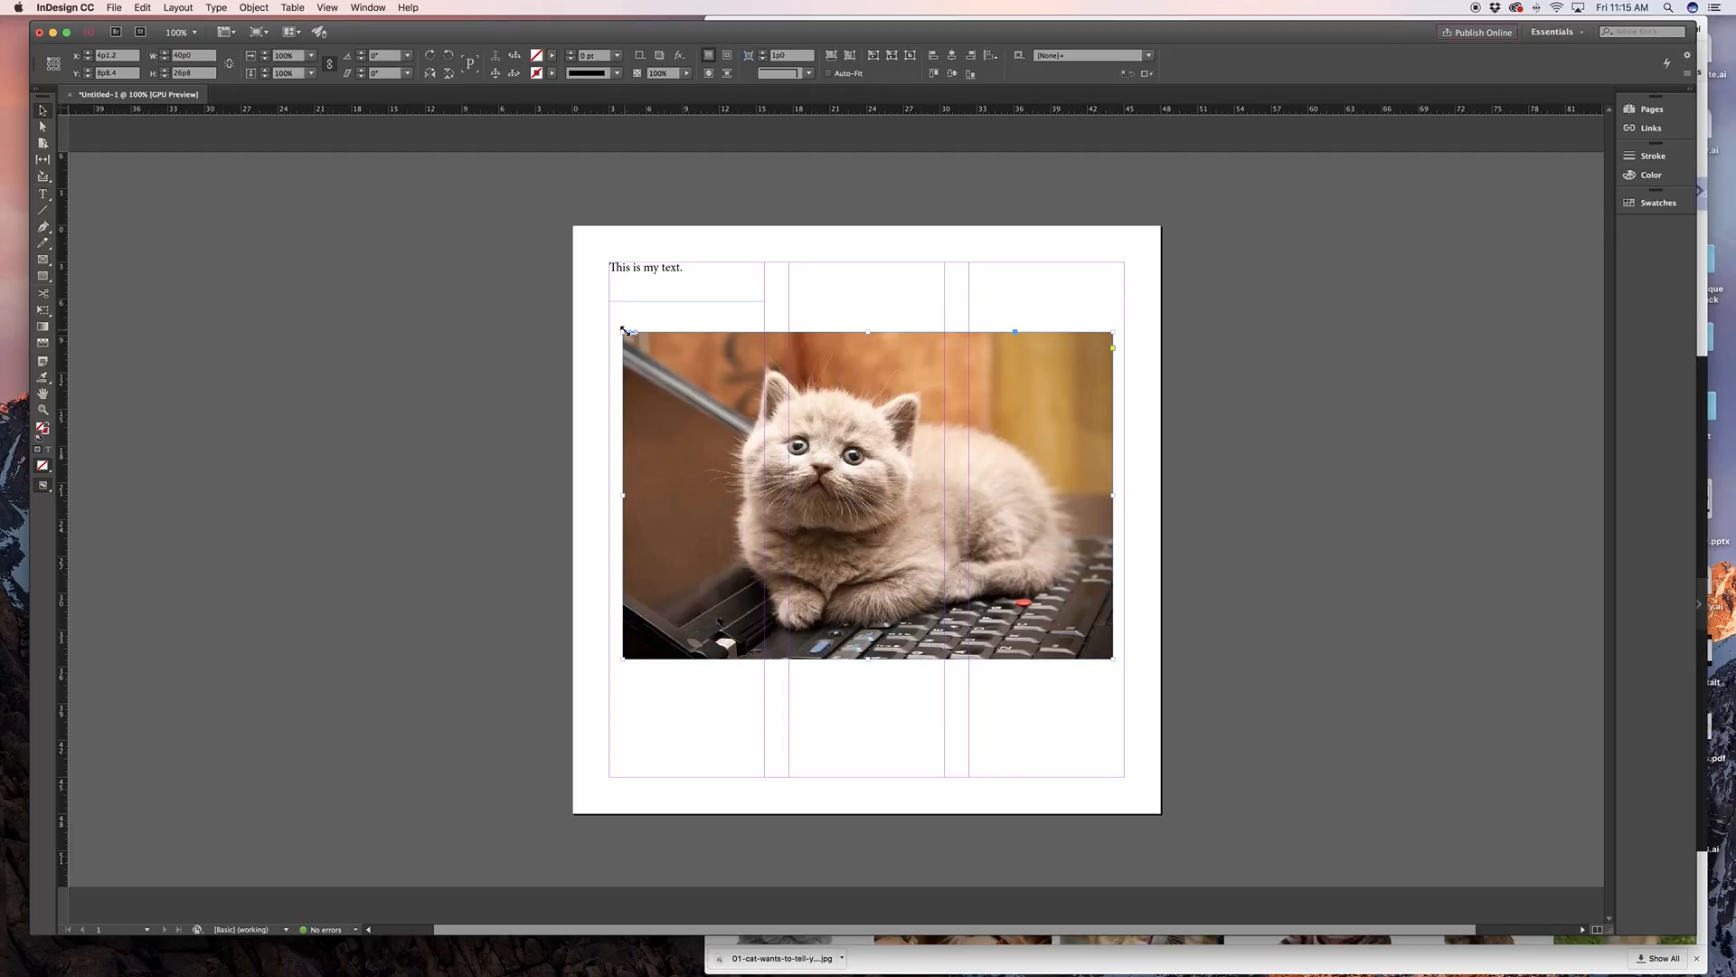
left_click_drag(624, 330, 734, 404)
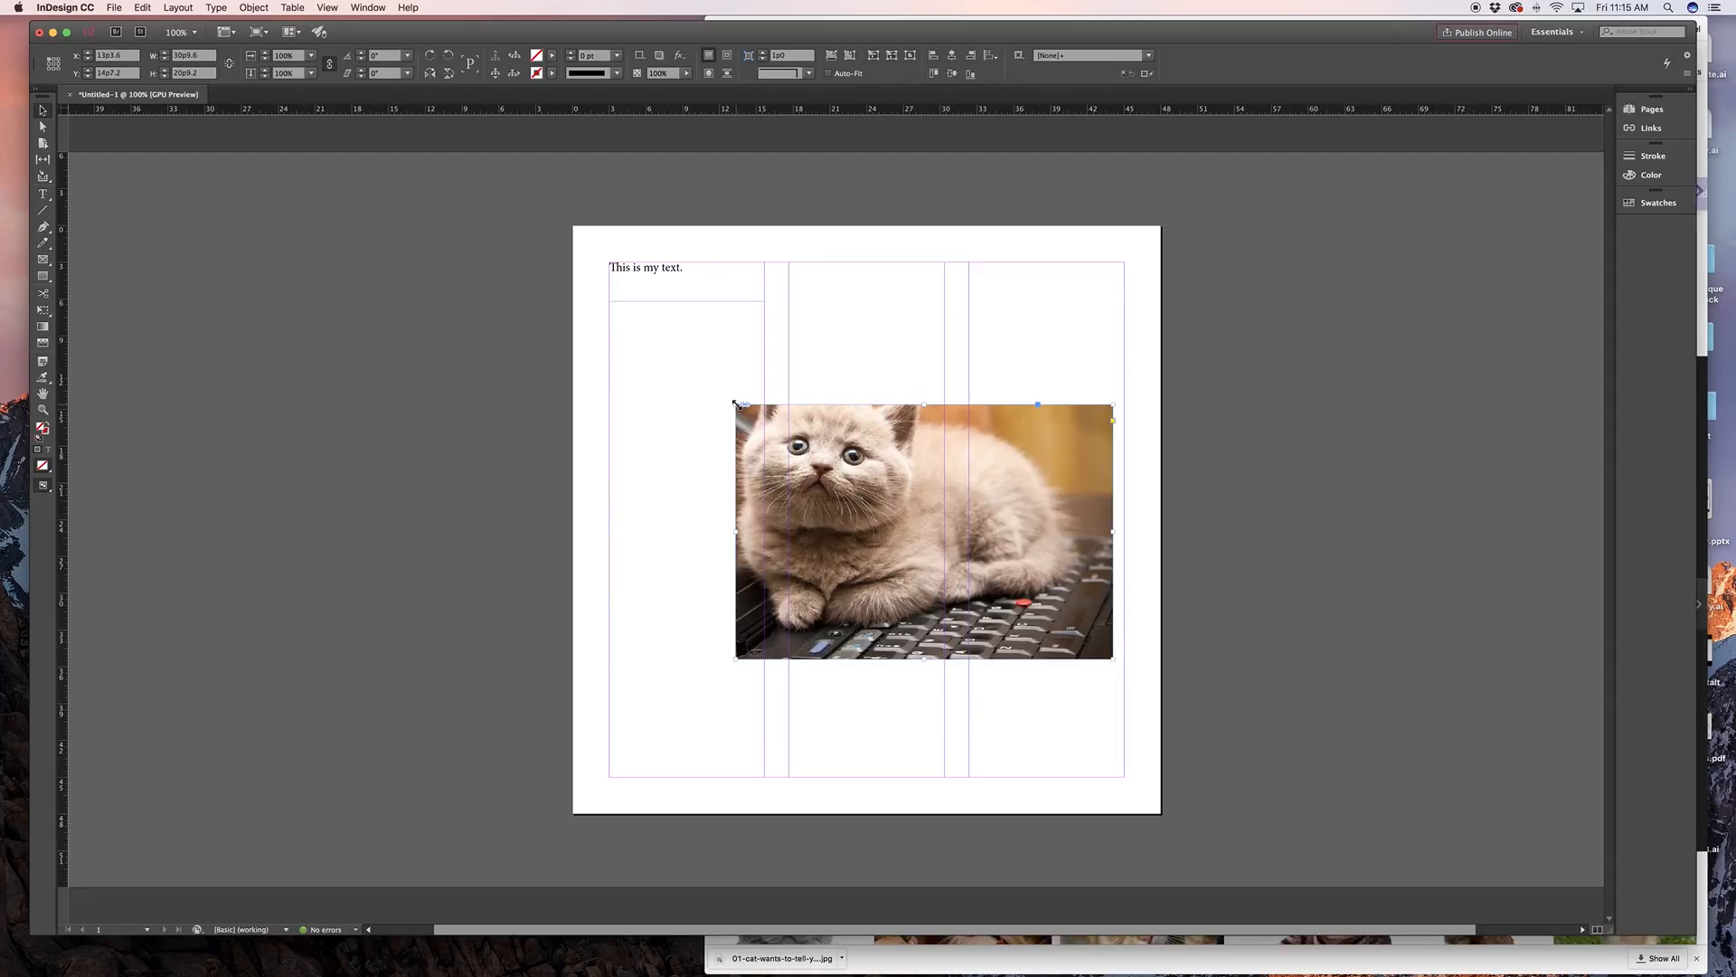
key("super+z")
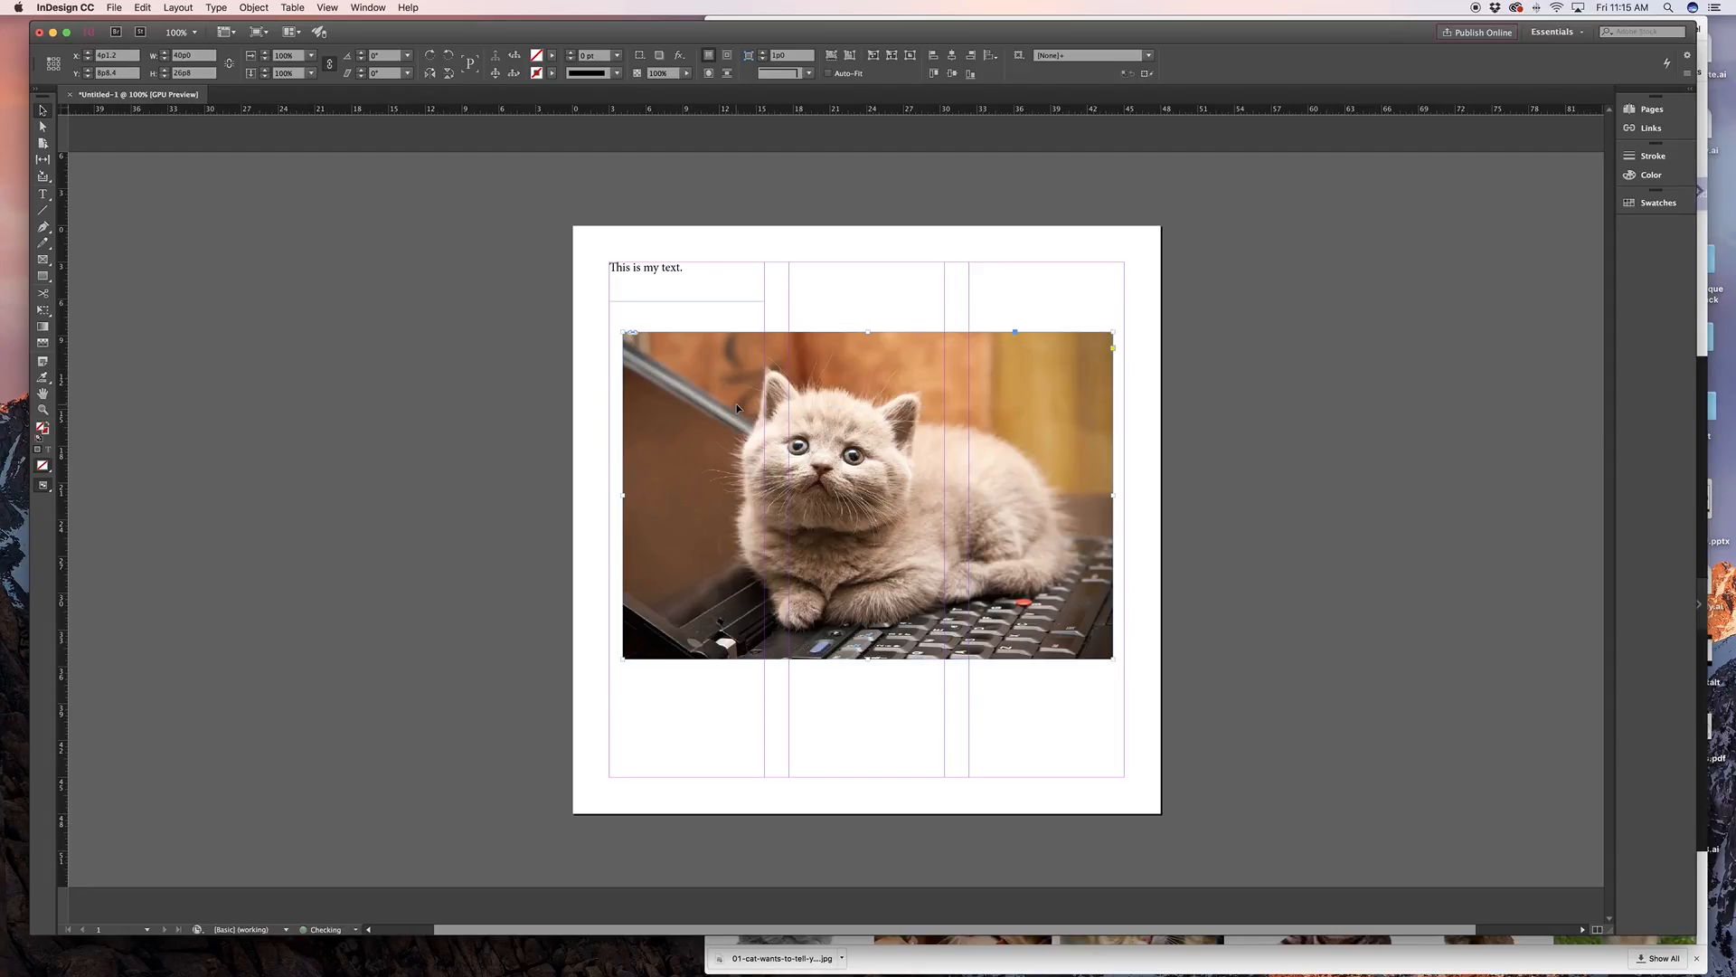
left_click_drag(631, 334, 758, 419)
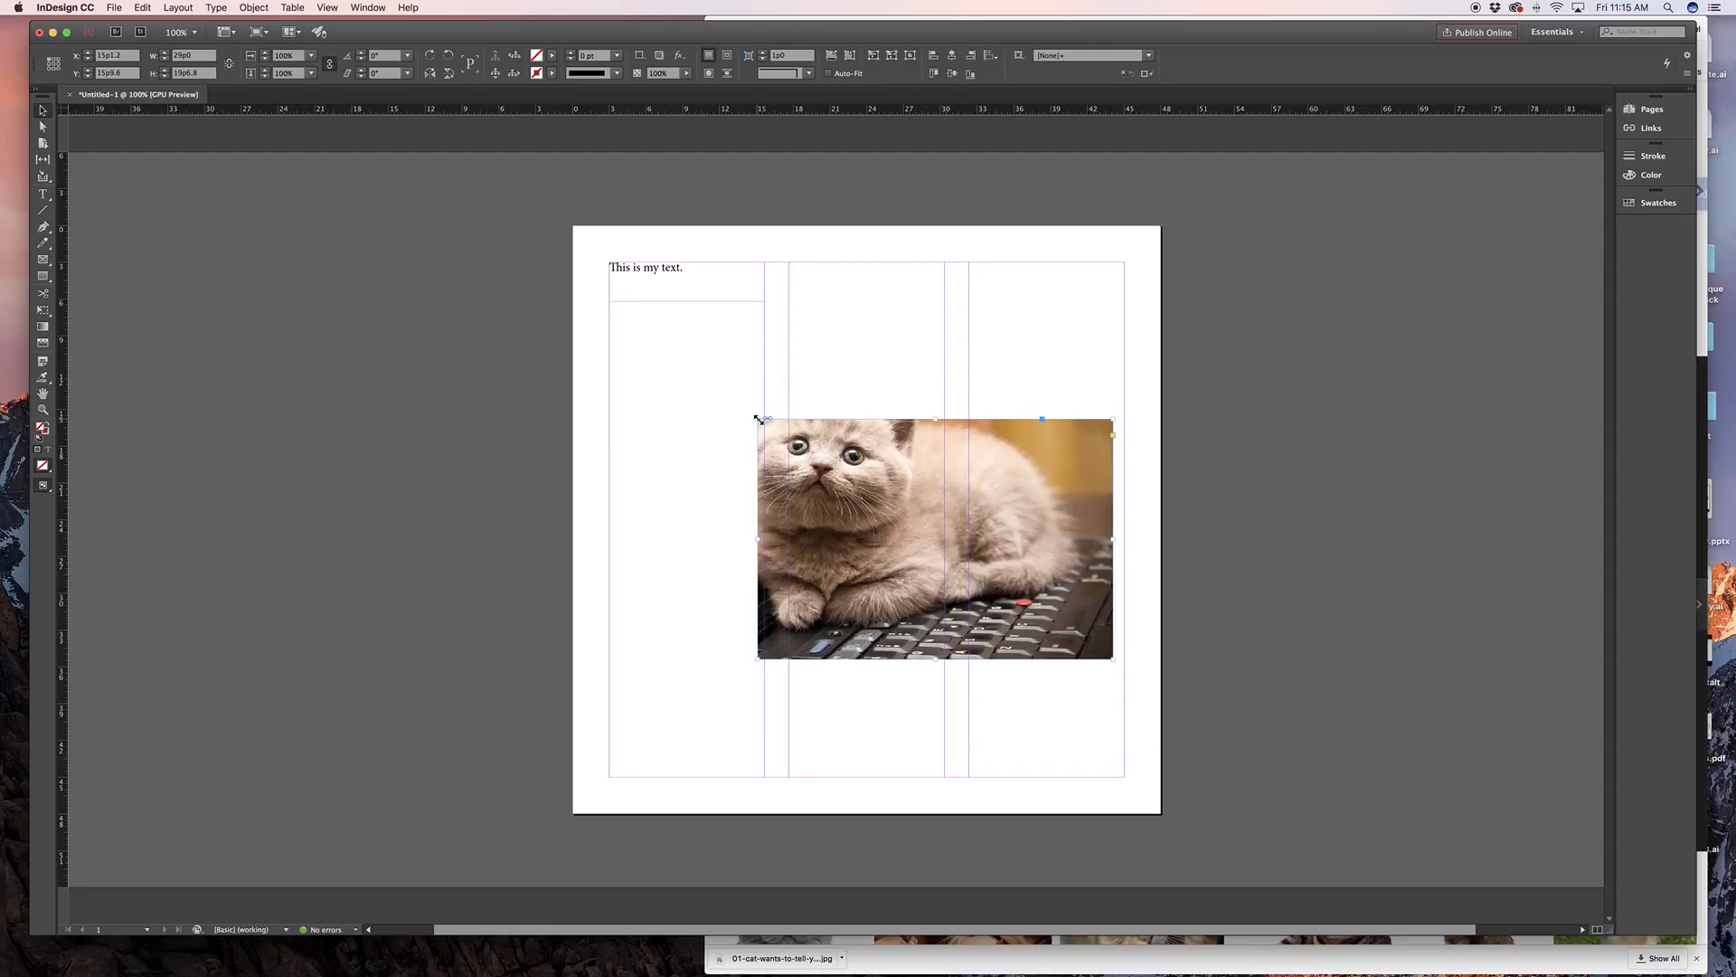
key("super+z")
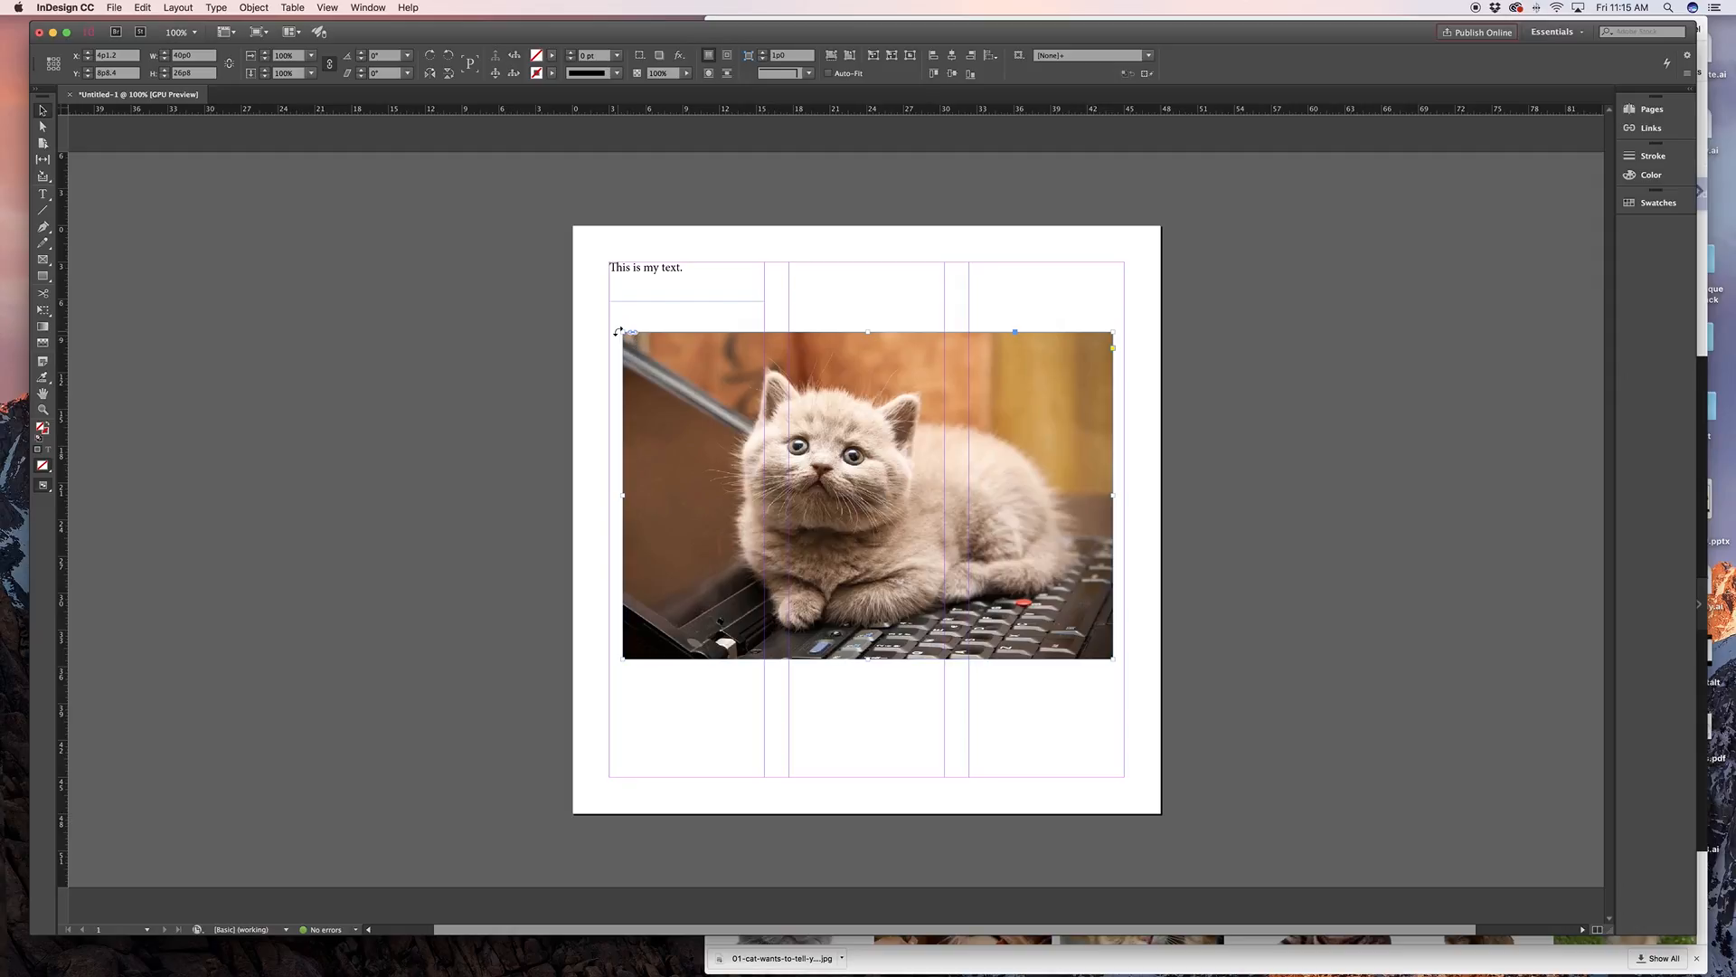
Crop the cat picture's frame on all four sides to about 25p10 wide by 18p10 high around the kitten
left_click_drag(624, 333, 714, 353)
left_click_drag(1113, 506, 1030, 507)
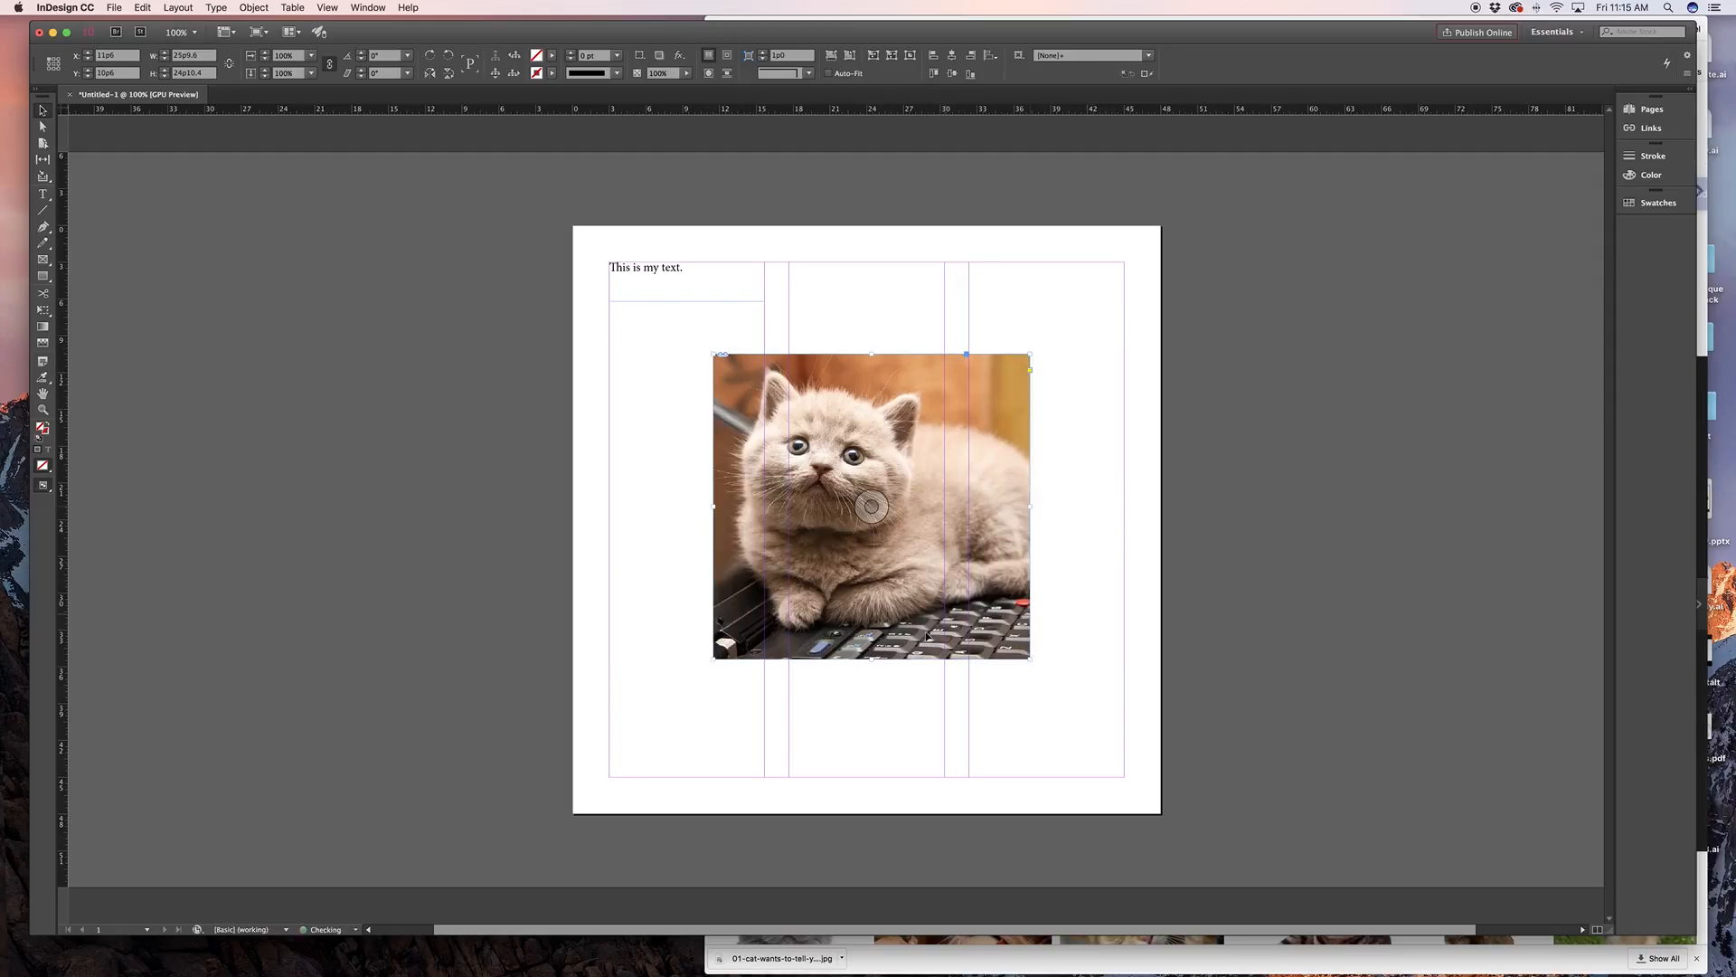
left_click_drag(869, 657, 872, 583)
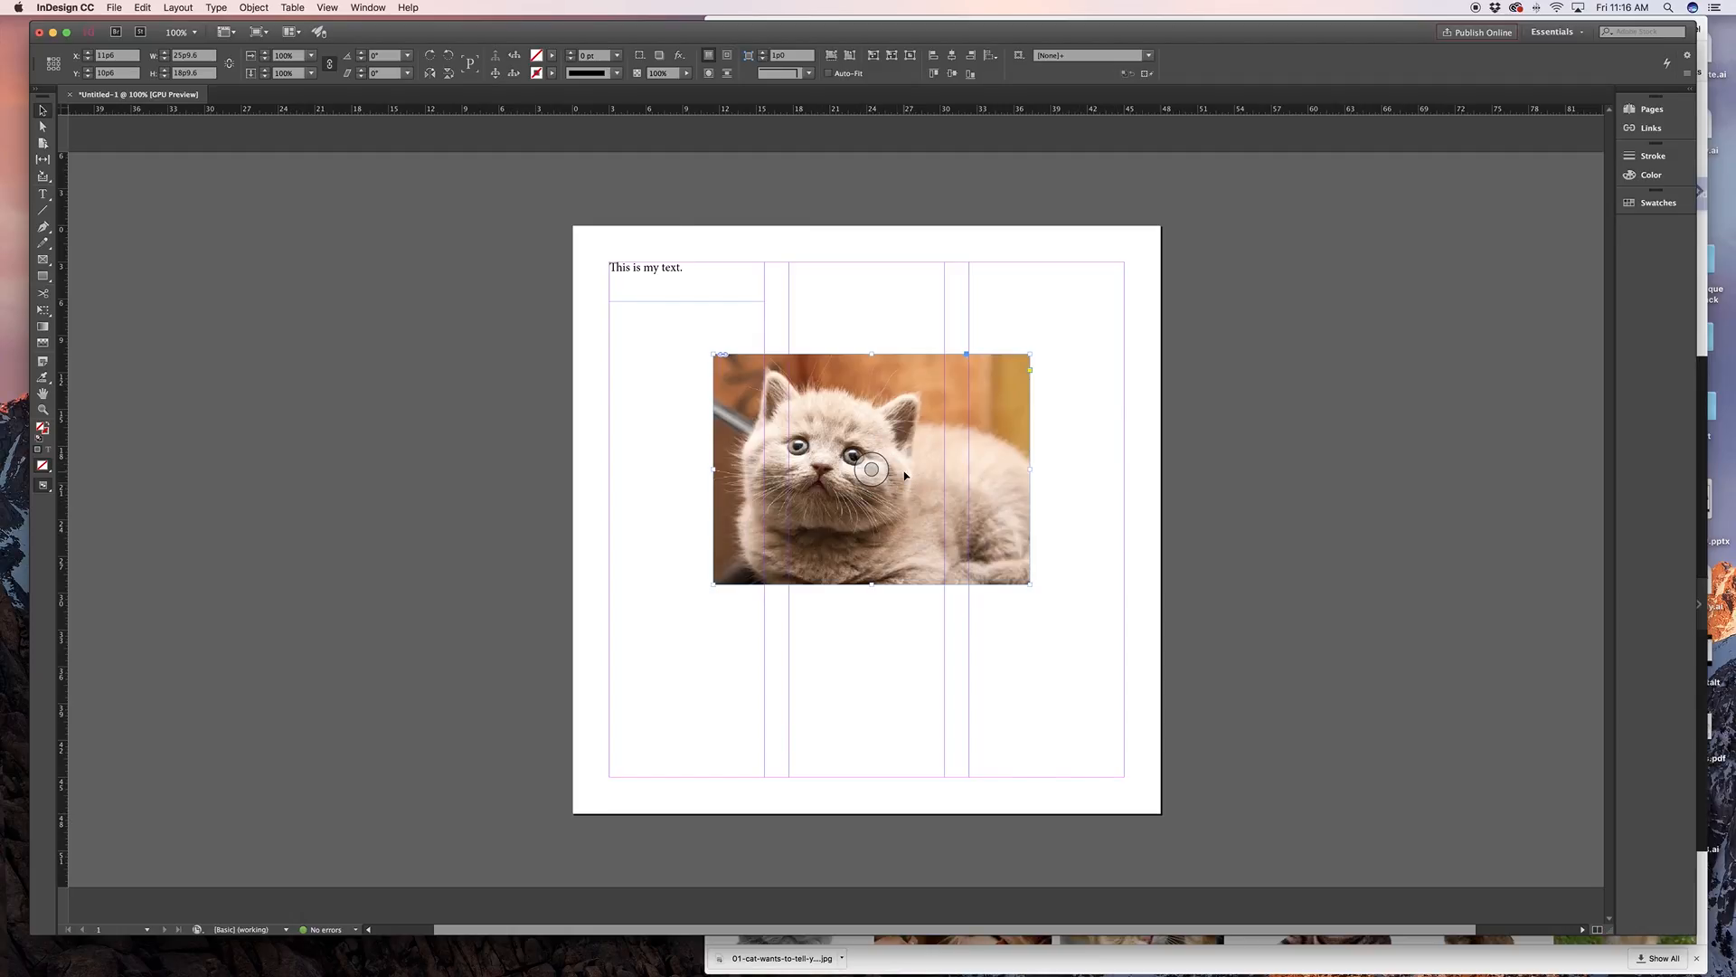
Select the image content inside the cropped frame and shift it slightly down and left within the frame
left_click(872, 469)
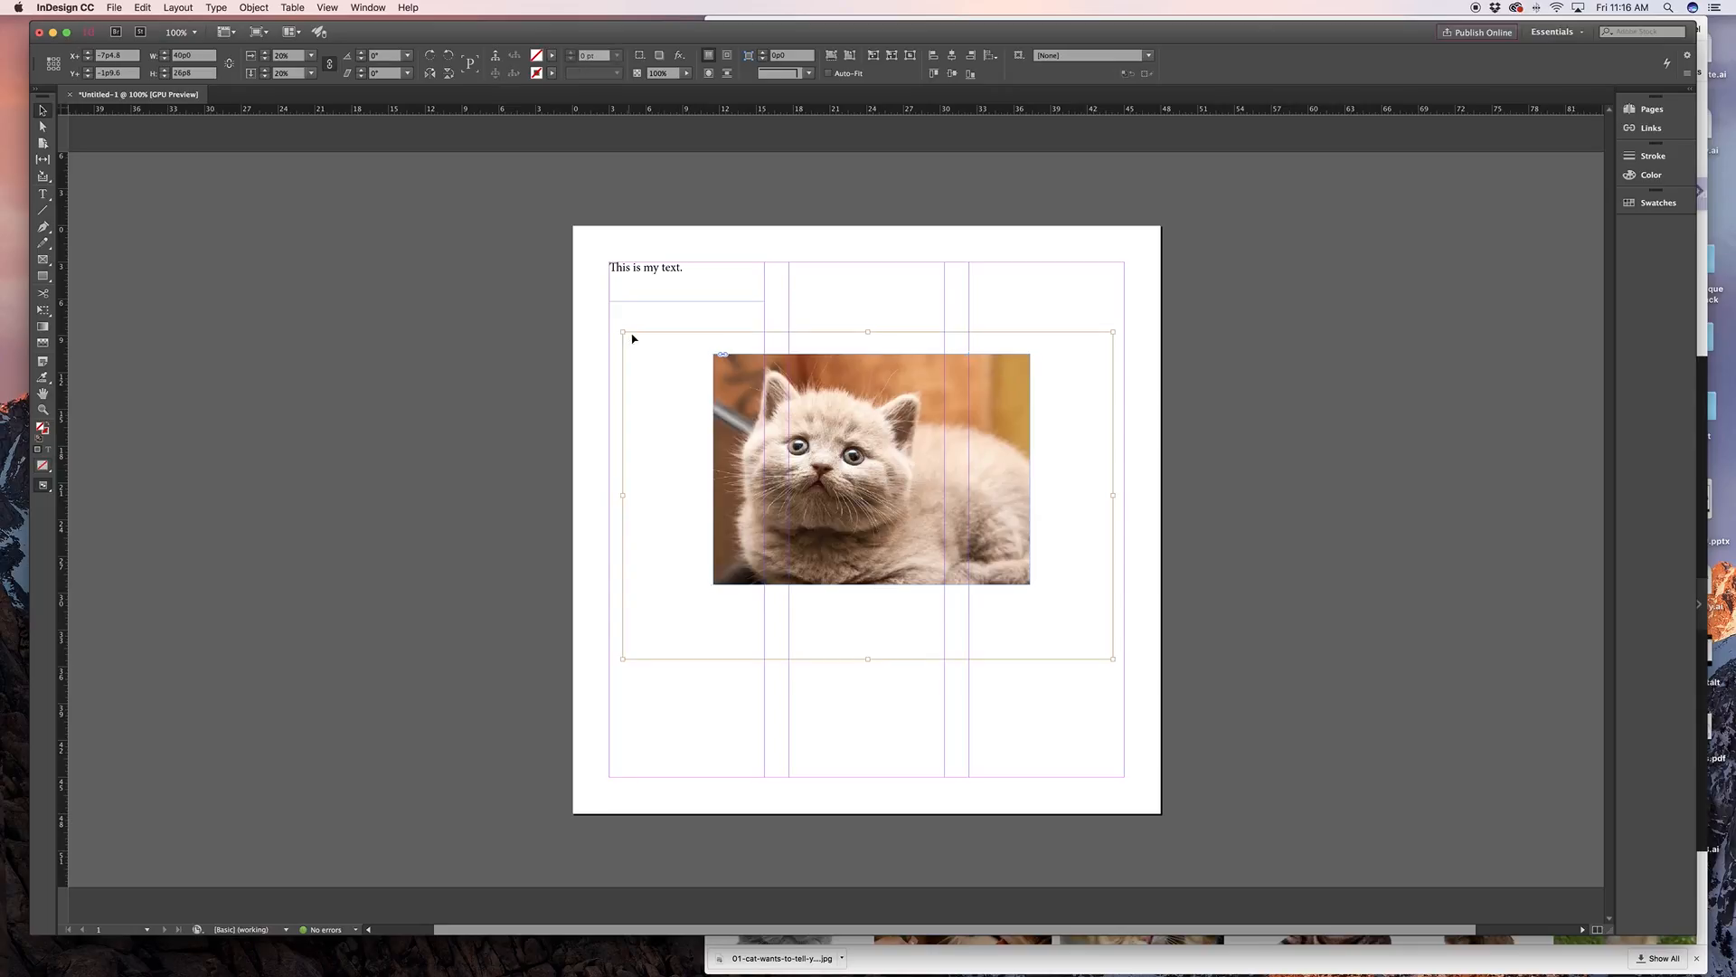
left_click(735, 580)
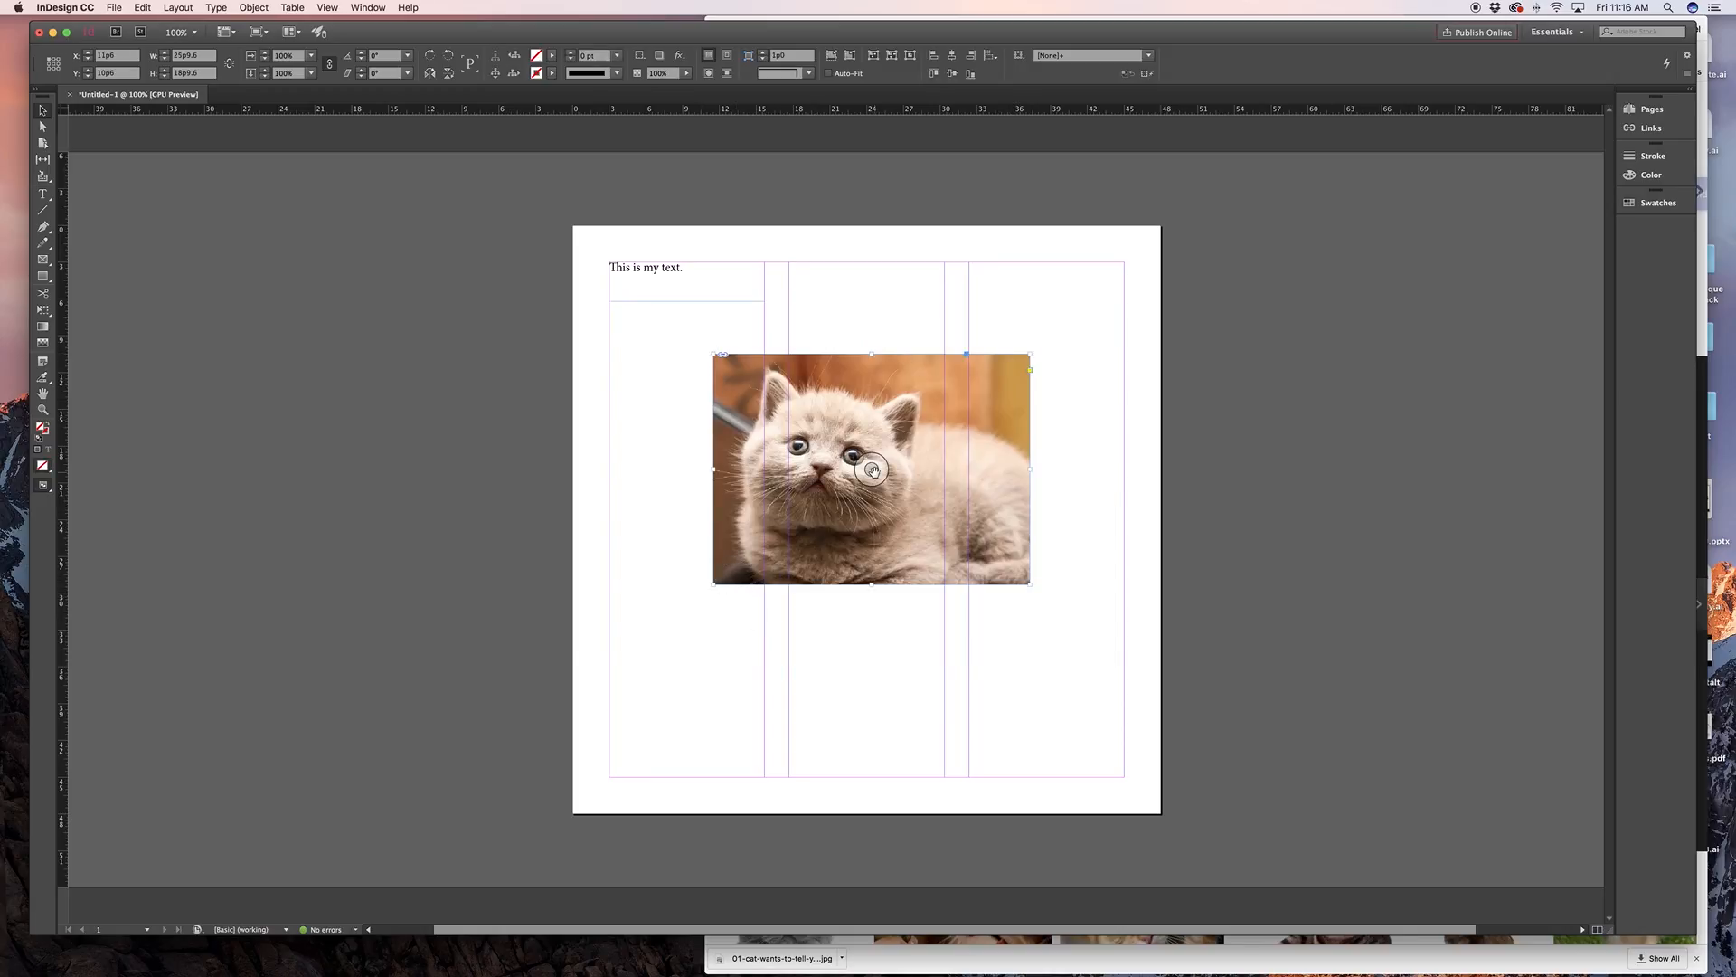
left_click(872, 469)
left_click_drag(873, 470, 853, 513)
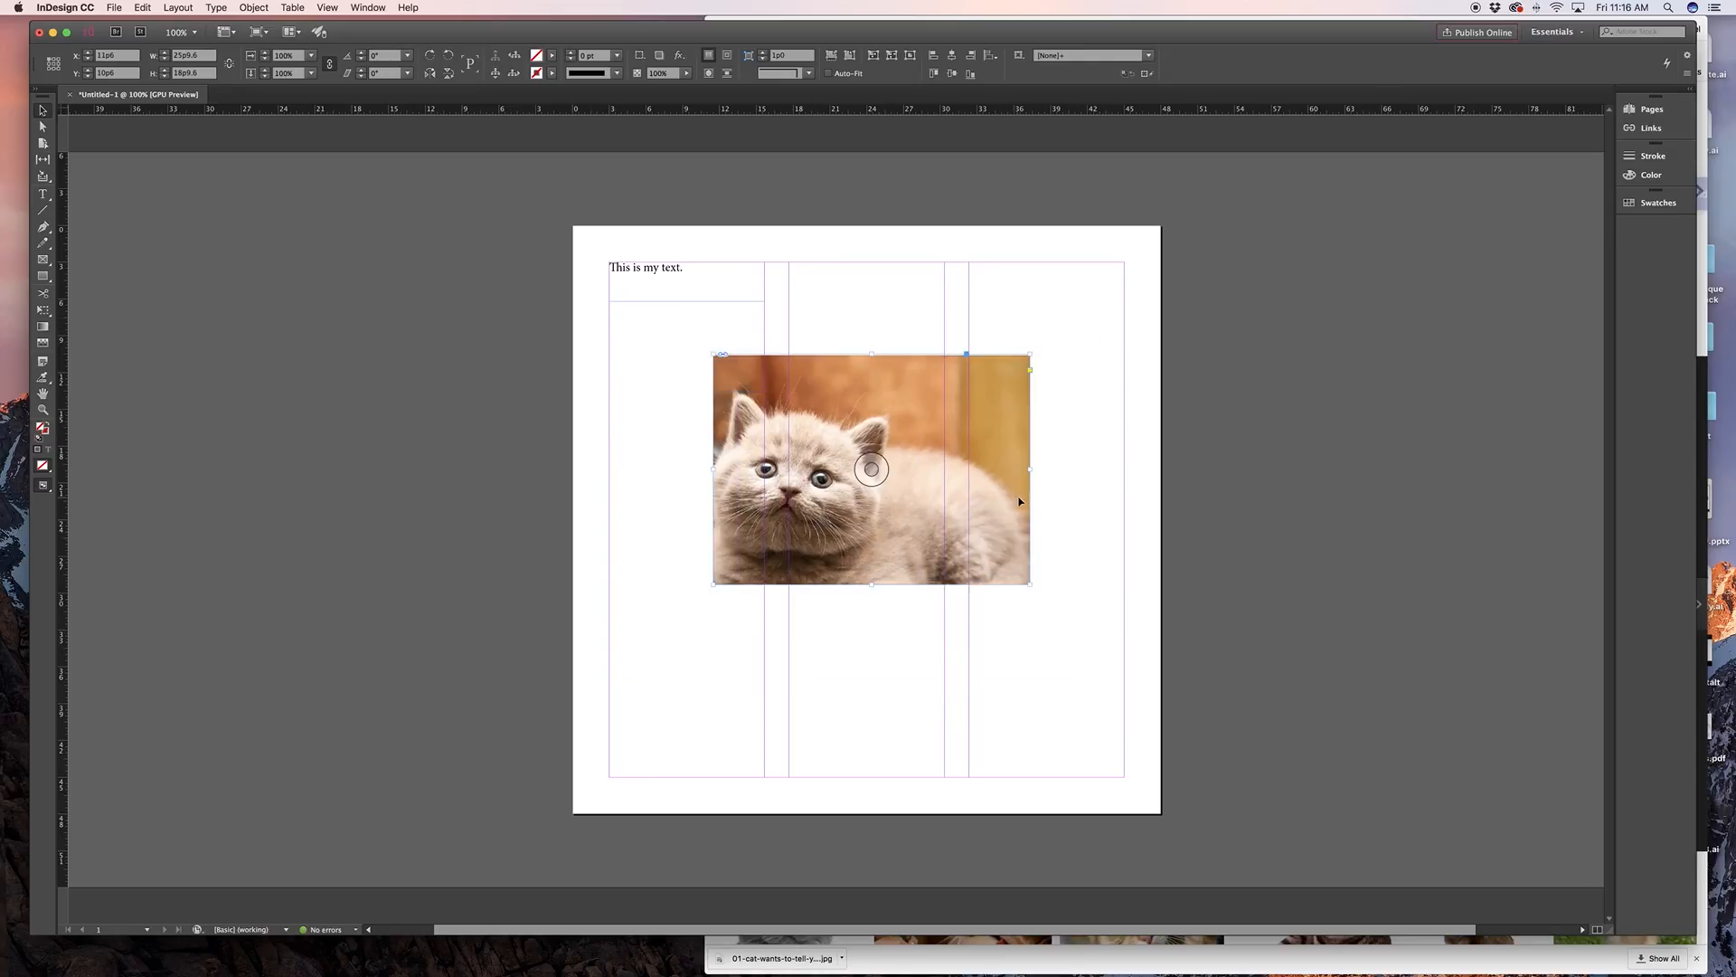
Move the cat picture's frame to the left margin and enlarge it to span the first two columns
mouse_move(1011, 498)
left_mouse_down()
mouse_move(936, 509)
mouse_move(944, 466)
mouse_move(1007, 607)
mouse_move(1026, 508)
mouse_move(1010, 514)
left_mouse_up()
left_click(897, 552)
left_click_drag(900, 552, 703, 536)
left_click_drag(925, 593, 945, 601)
Select the cat image content inside its frame and scale it down proportionally from its lower-left corner to about 17.2%
left_click(787, 472)
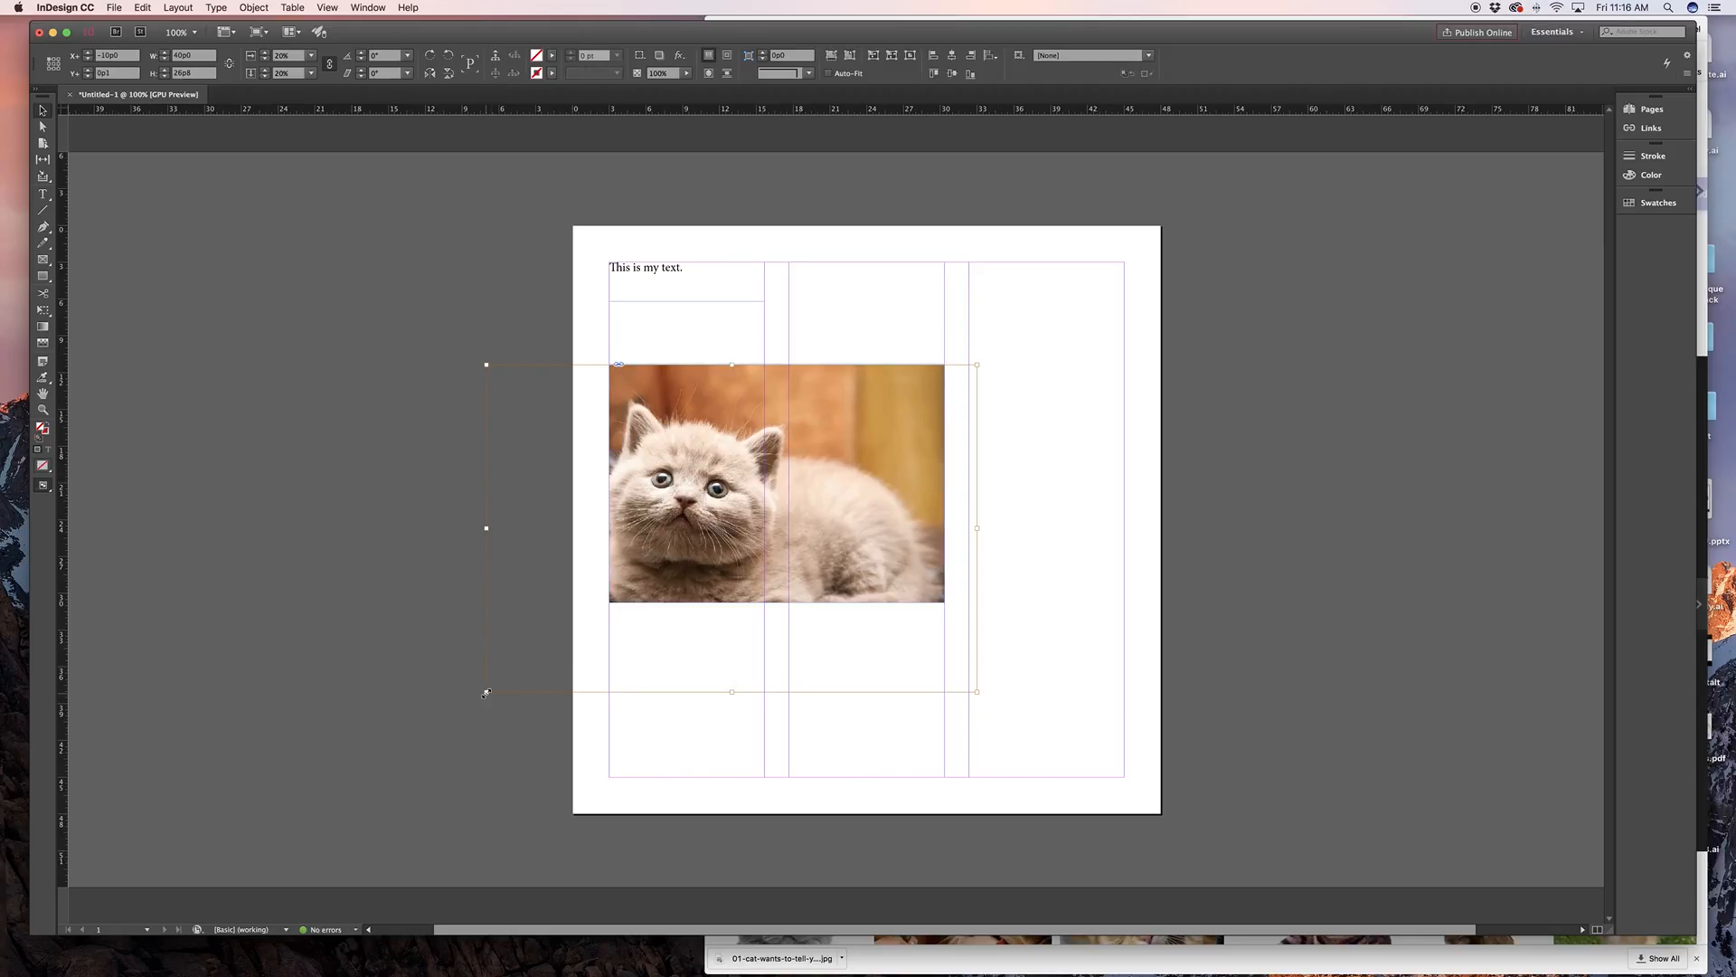
left_click_drag(486, 692, 484, 692)
left_click_drag(485, 693, 555, 645)
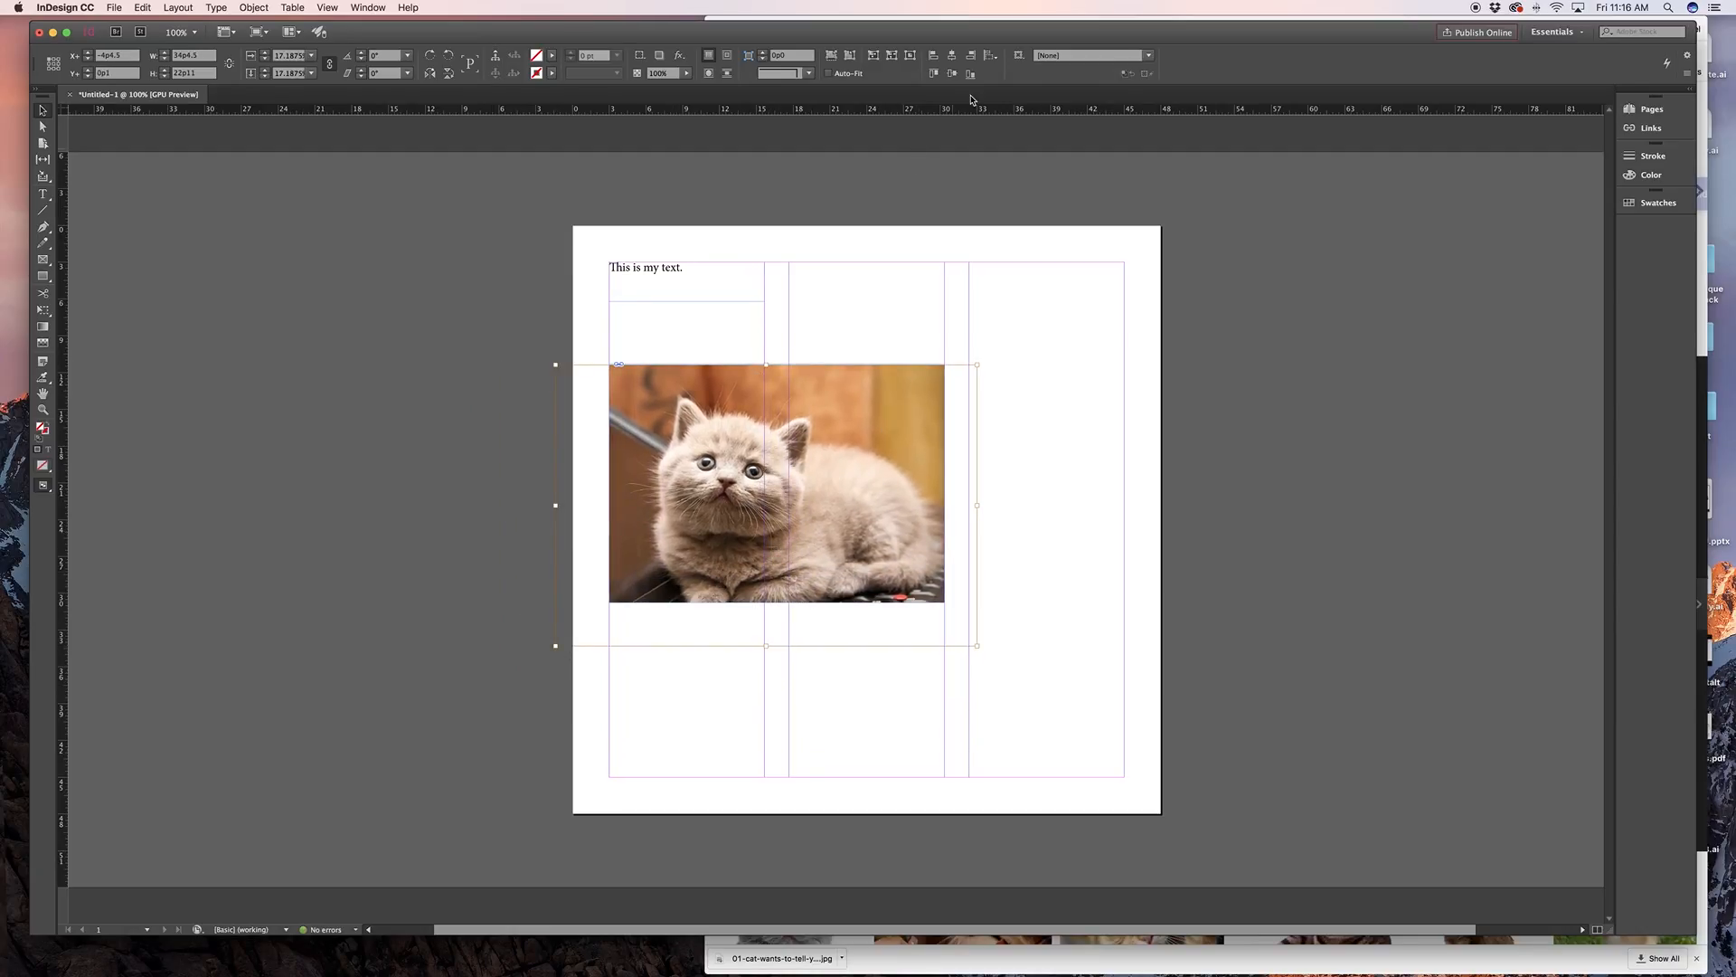
Fill the frame proportionally with the cat image, then try fitting the content proportionally and undo that fit
left_click(833, 57)
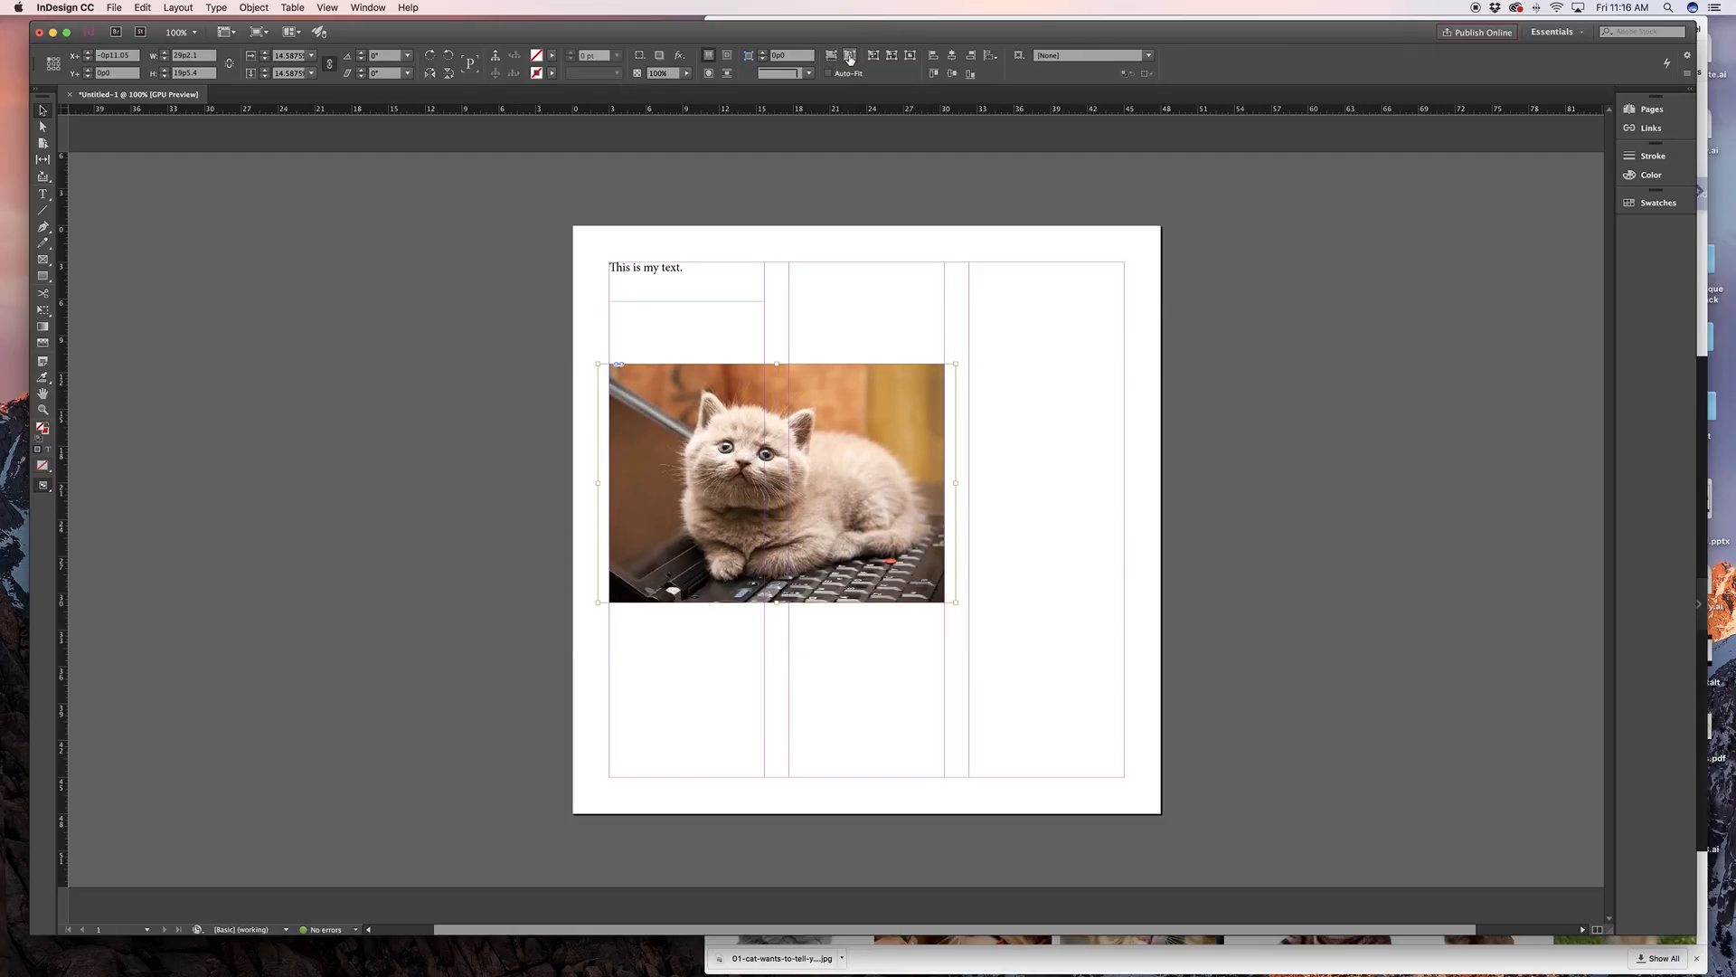
left_click(850, 56)
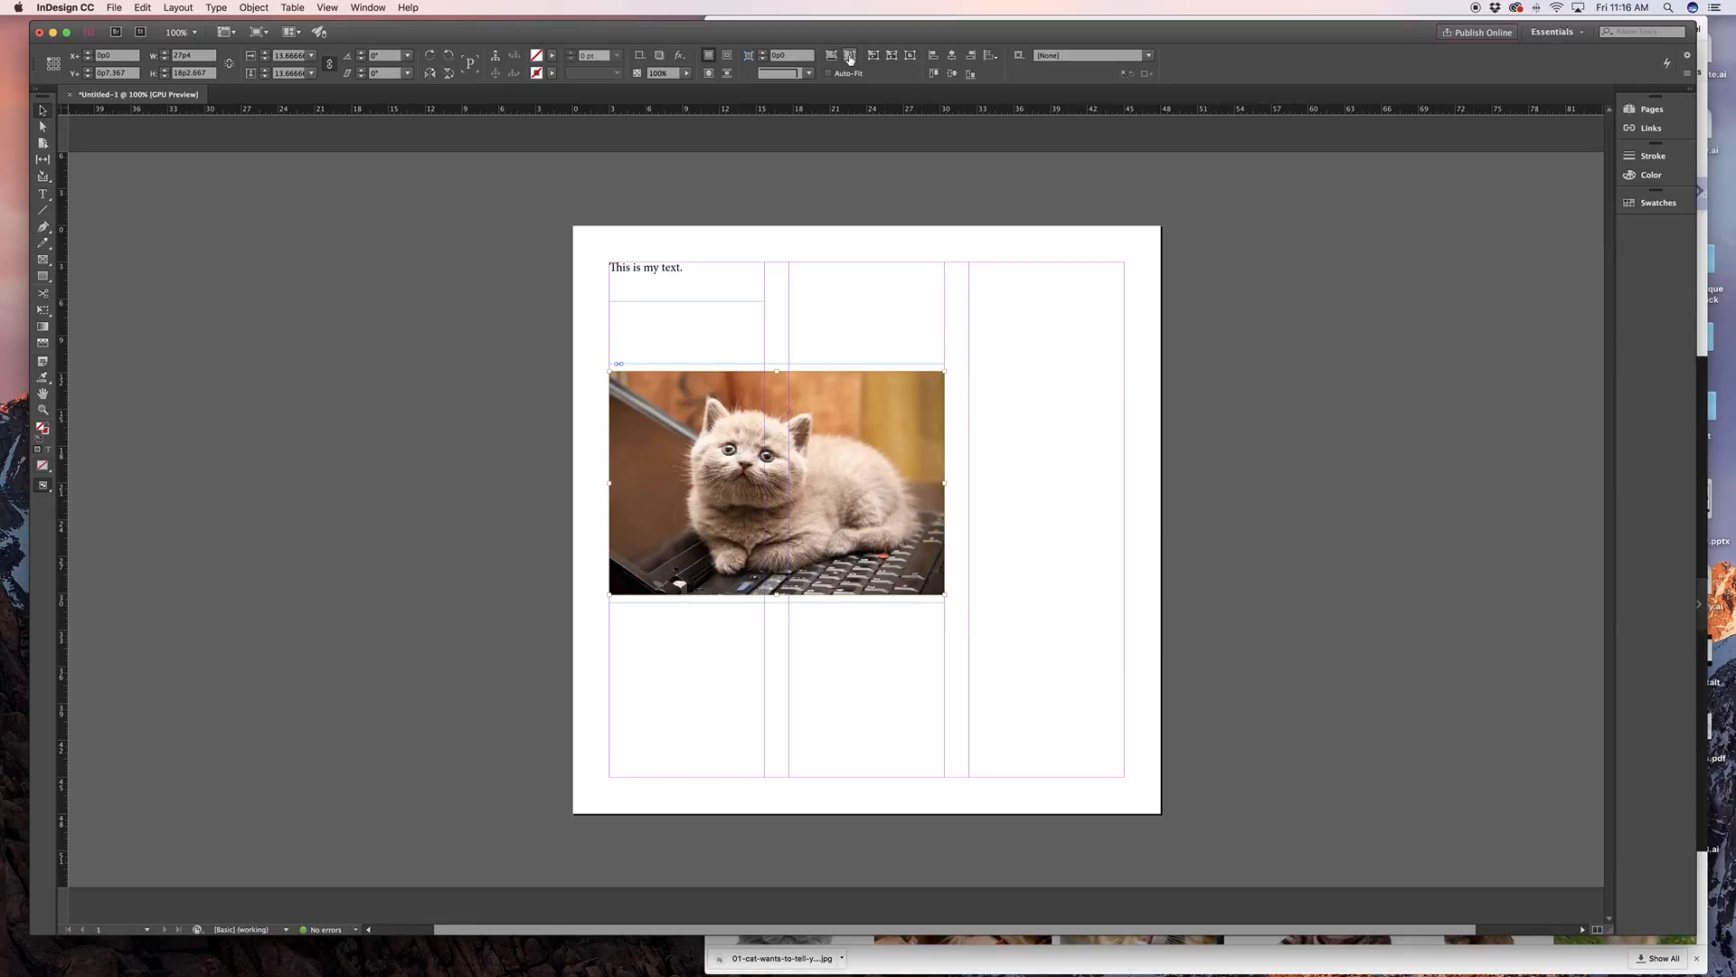
key("super+z")
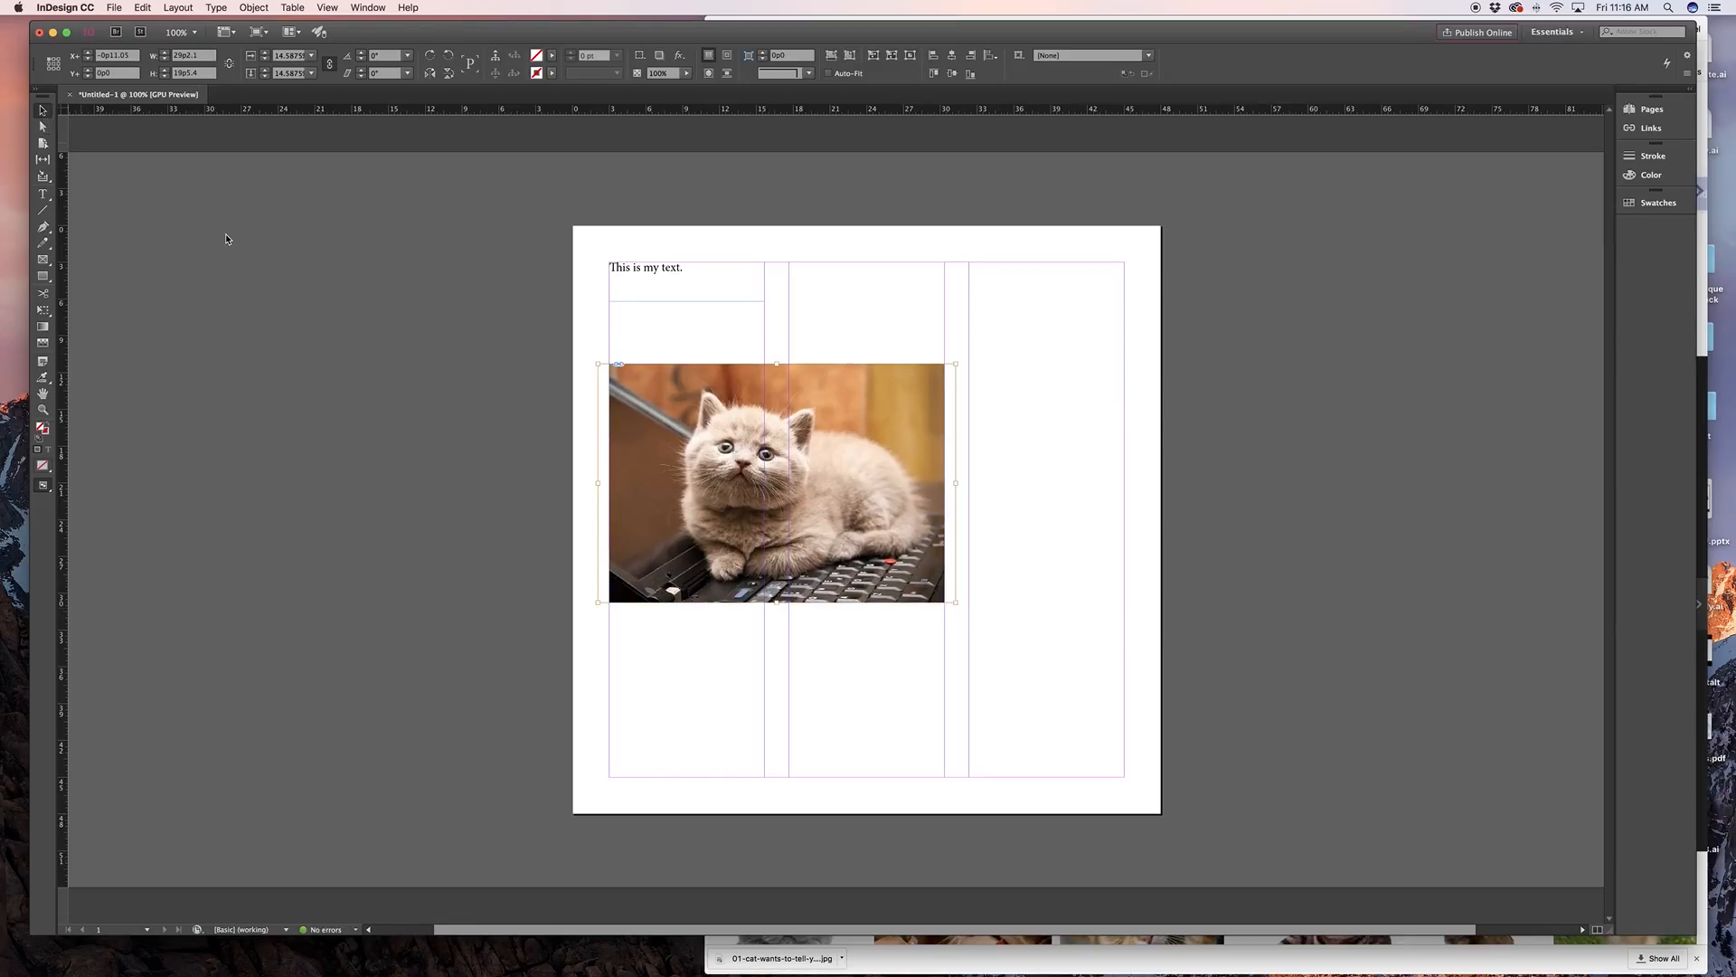
Try stretching the cat image content non-proportionally from its lower-left corner inside the frame, and undo the distortion
left_click(627, 600)
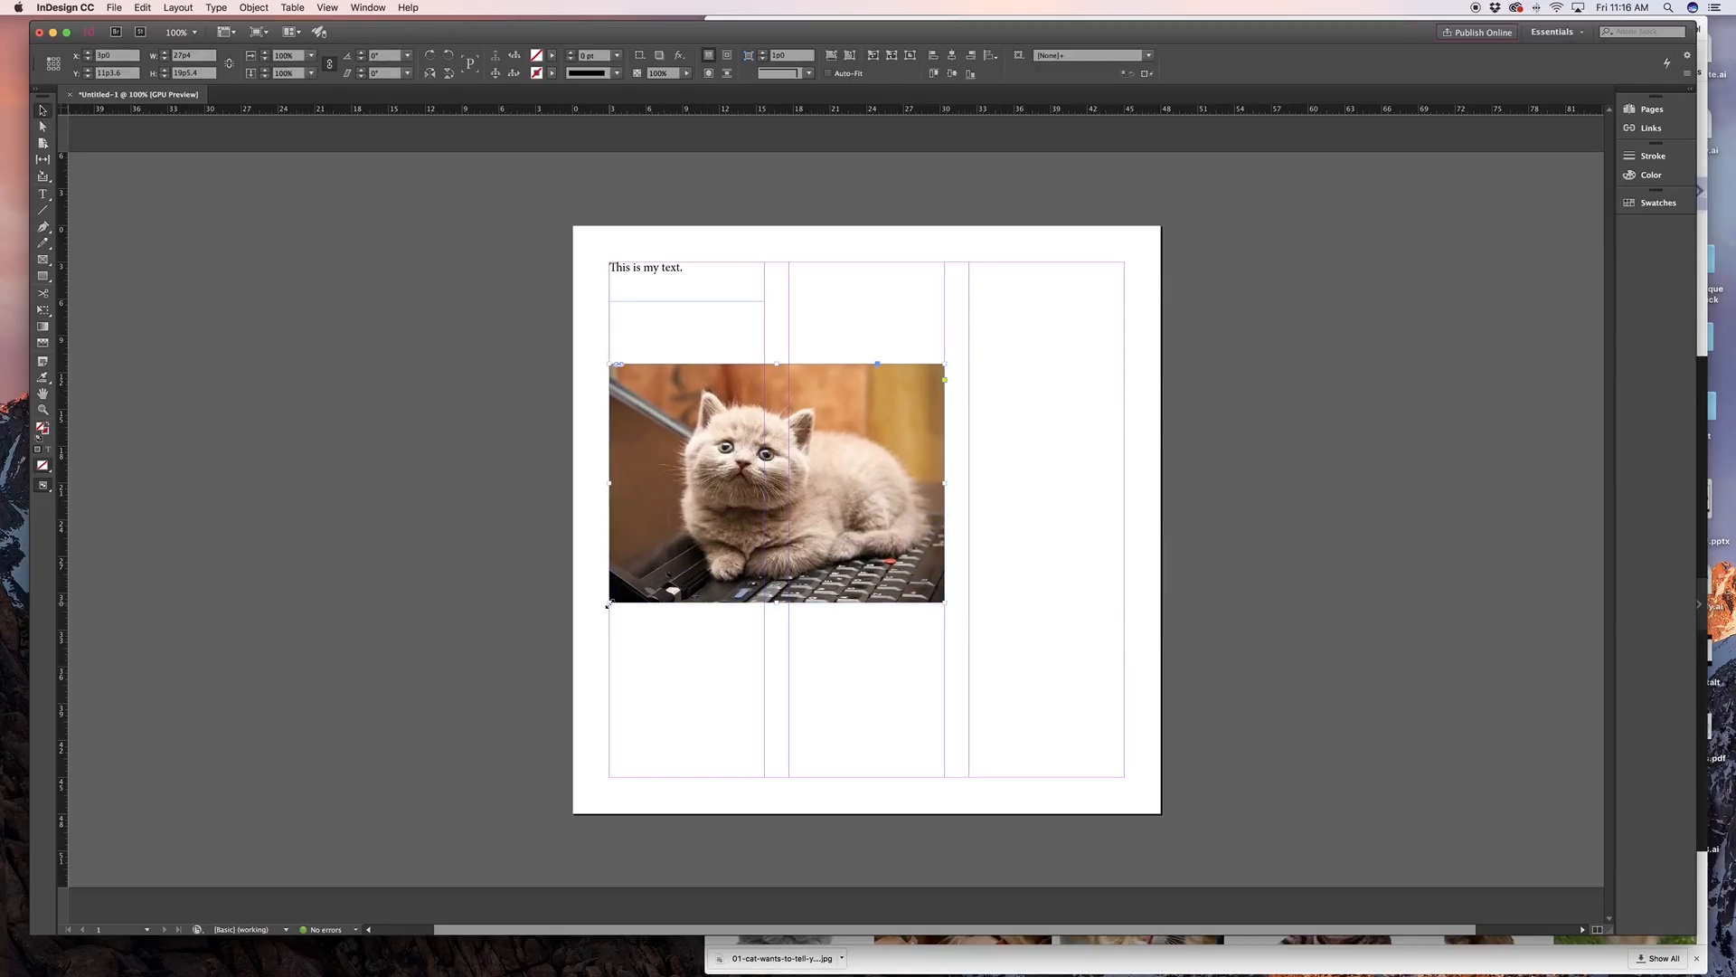
left_click(790, 490)
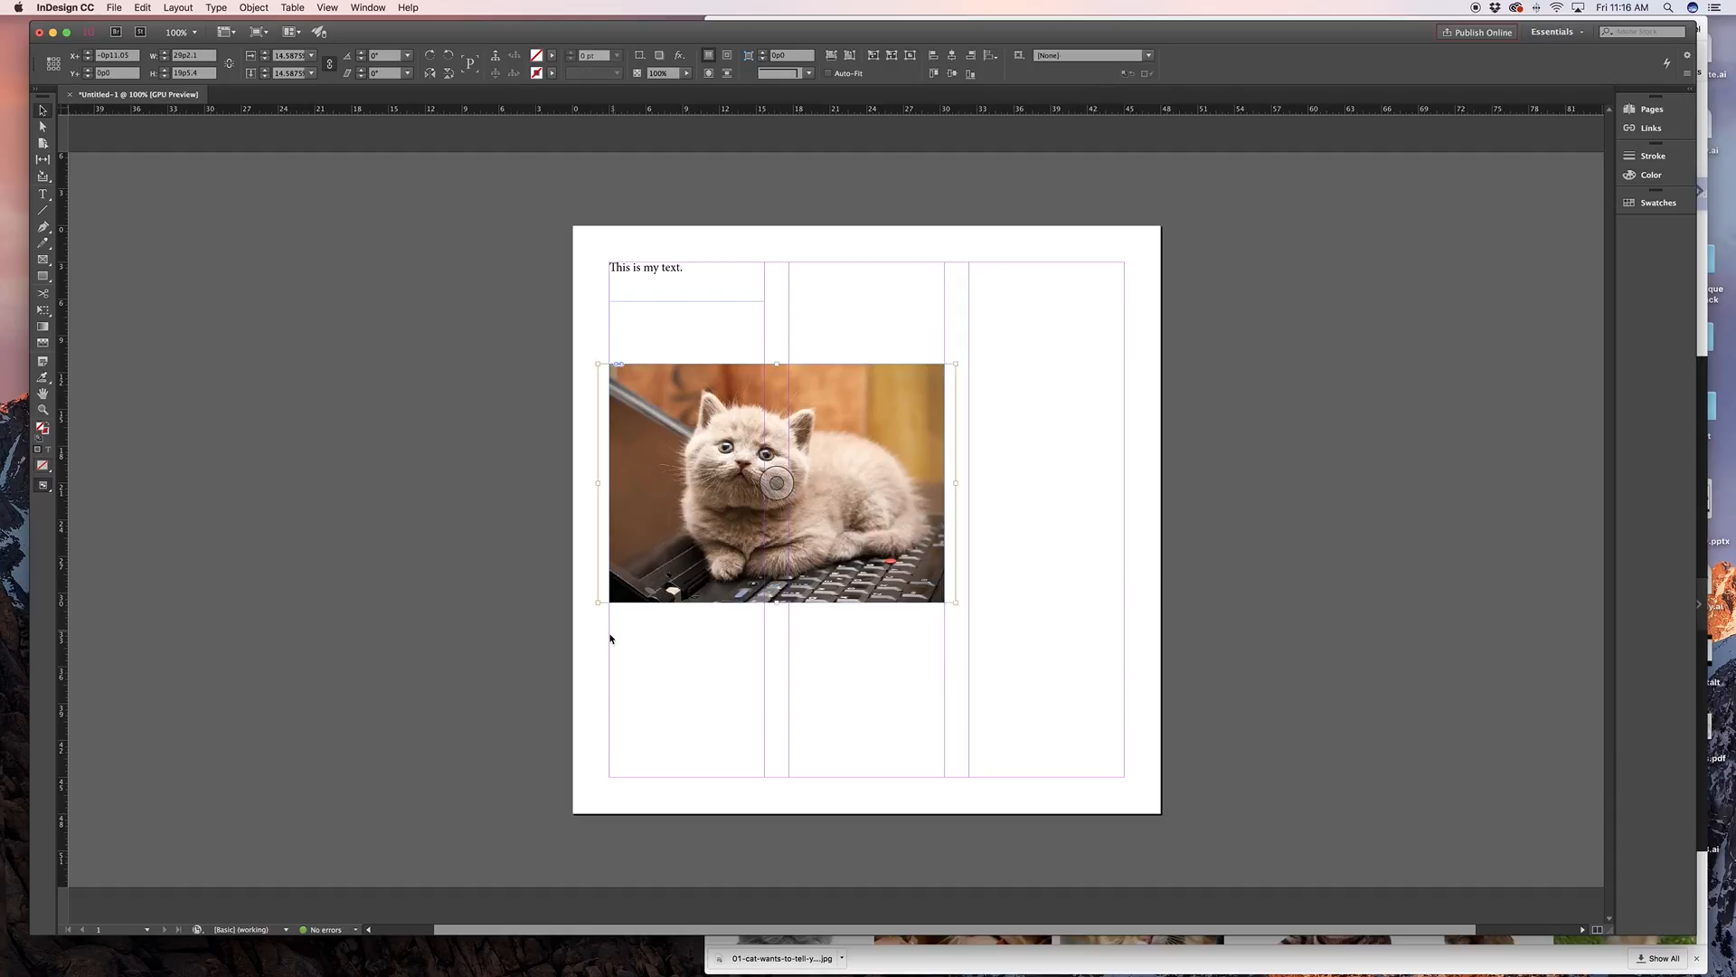
left_click_drag(598, 602, 564, 727)
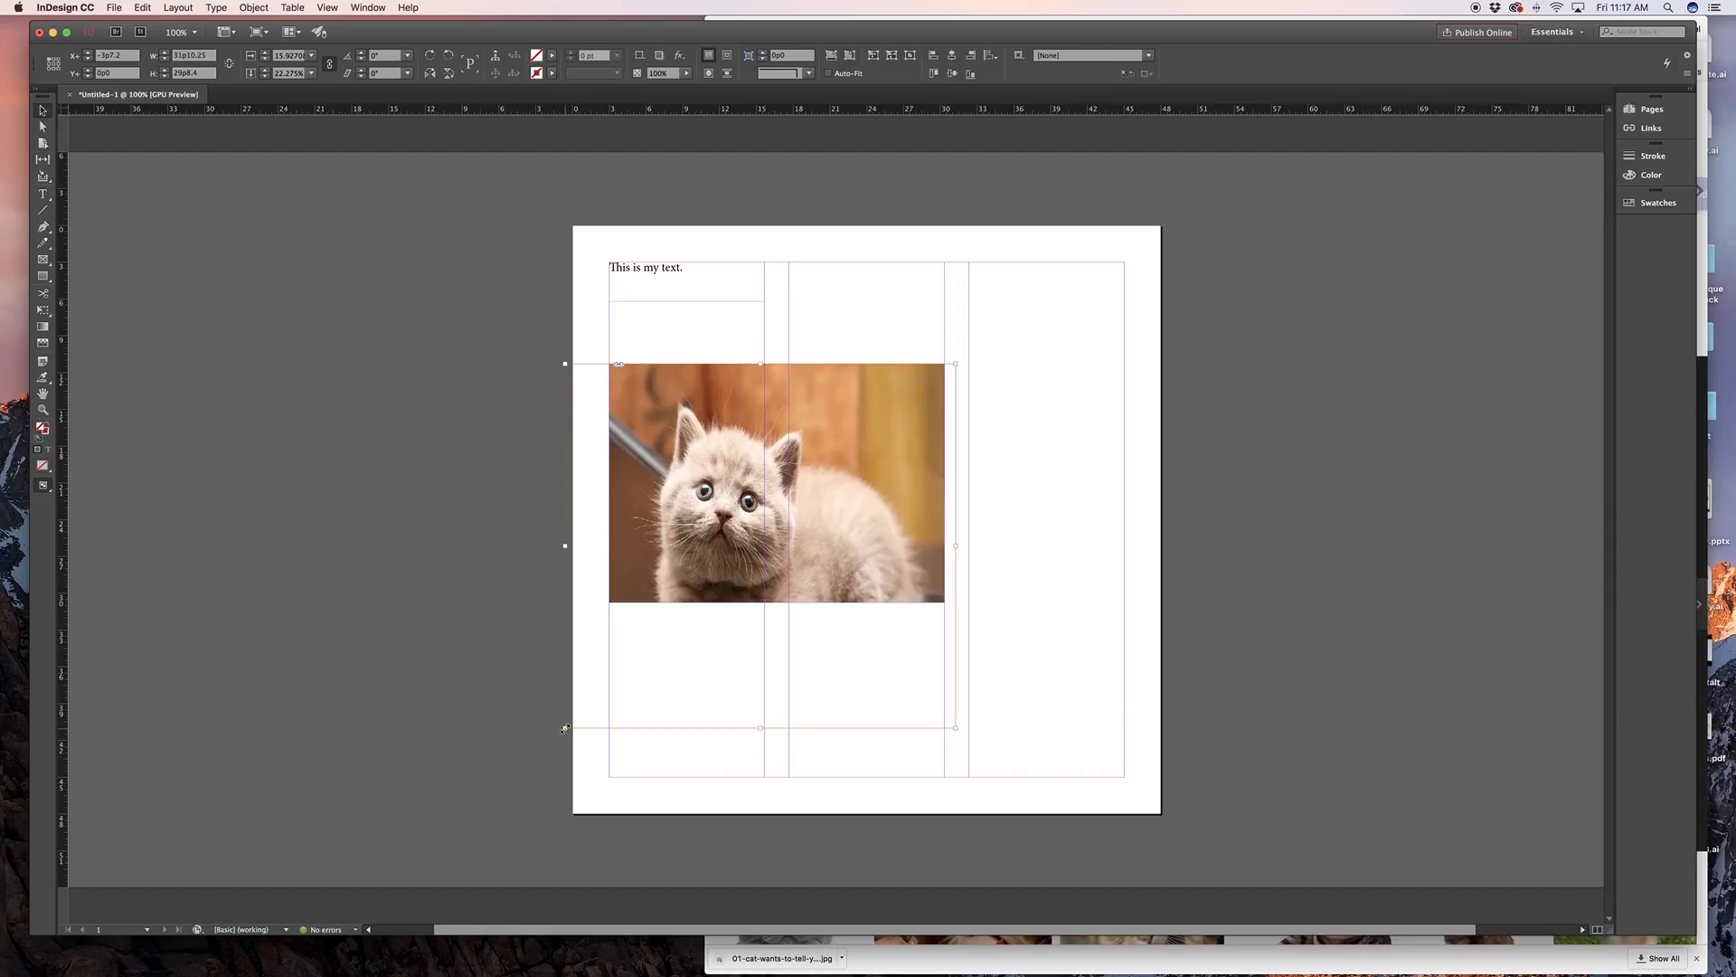
key("super+z")
Enlarge the cat image content proportionally to about 20.6% and reposition it in the frame around the kitten's face
left_click_drag(597, 602, 518, 702)
left_click_drag(673, 519, 760, 488)
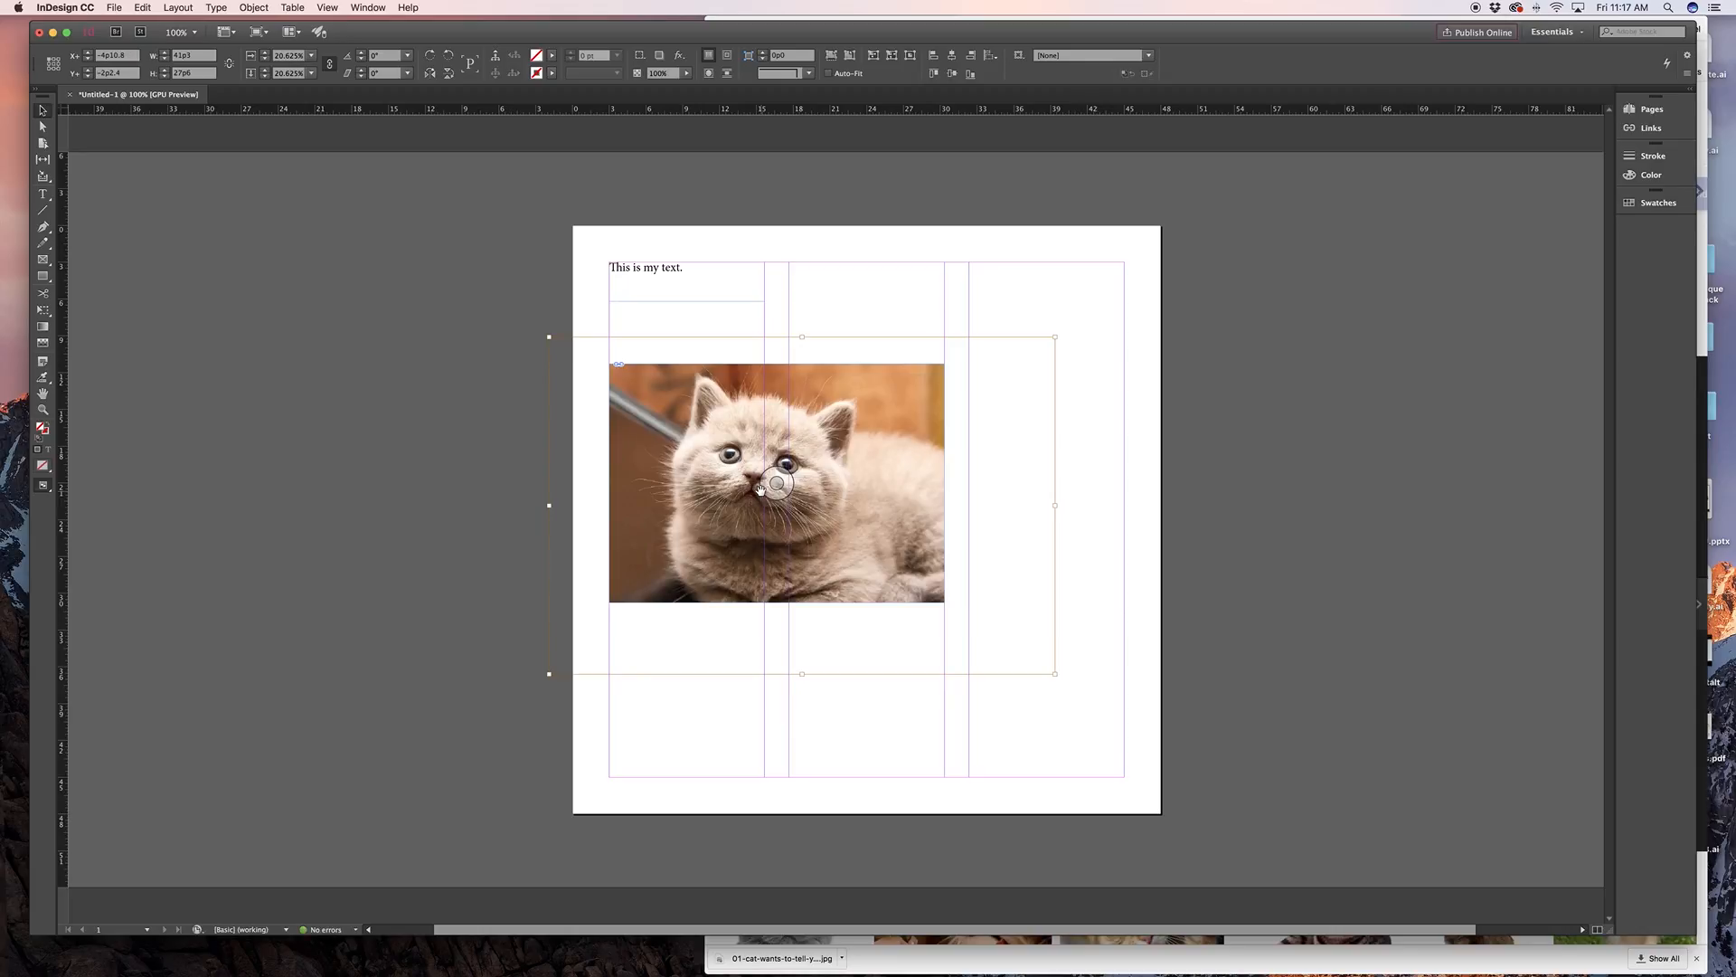
left_click(42, 110)
left_click(284, 358)
Try enlarging the cat picture's frame and content together, undo the enlargement, and move the frame toward the middle of the page
left_click(738, 533)
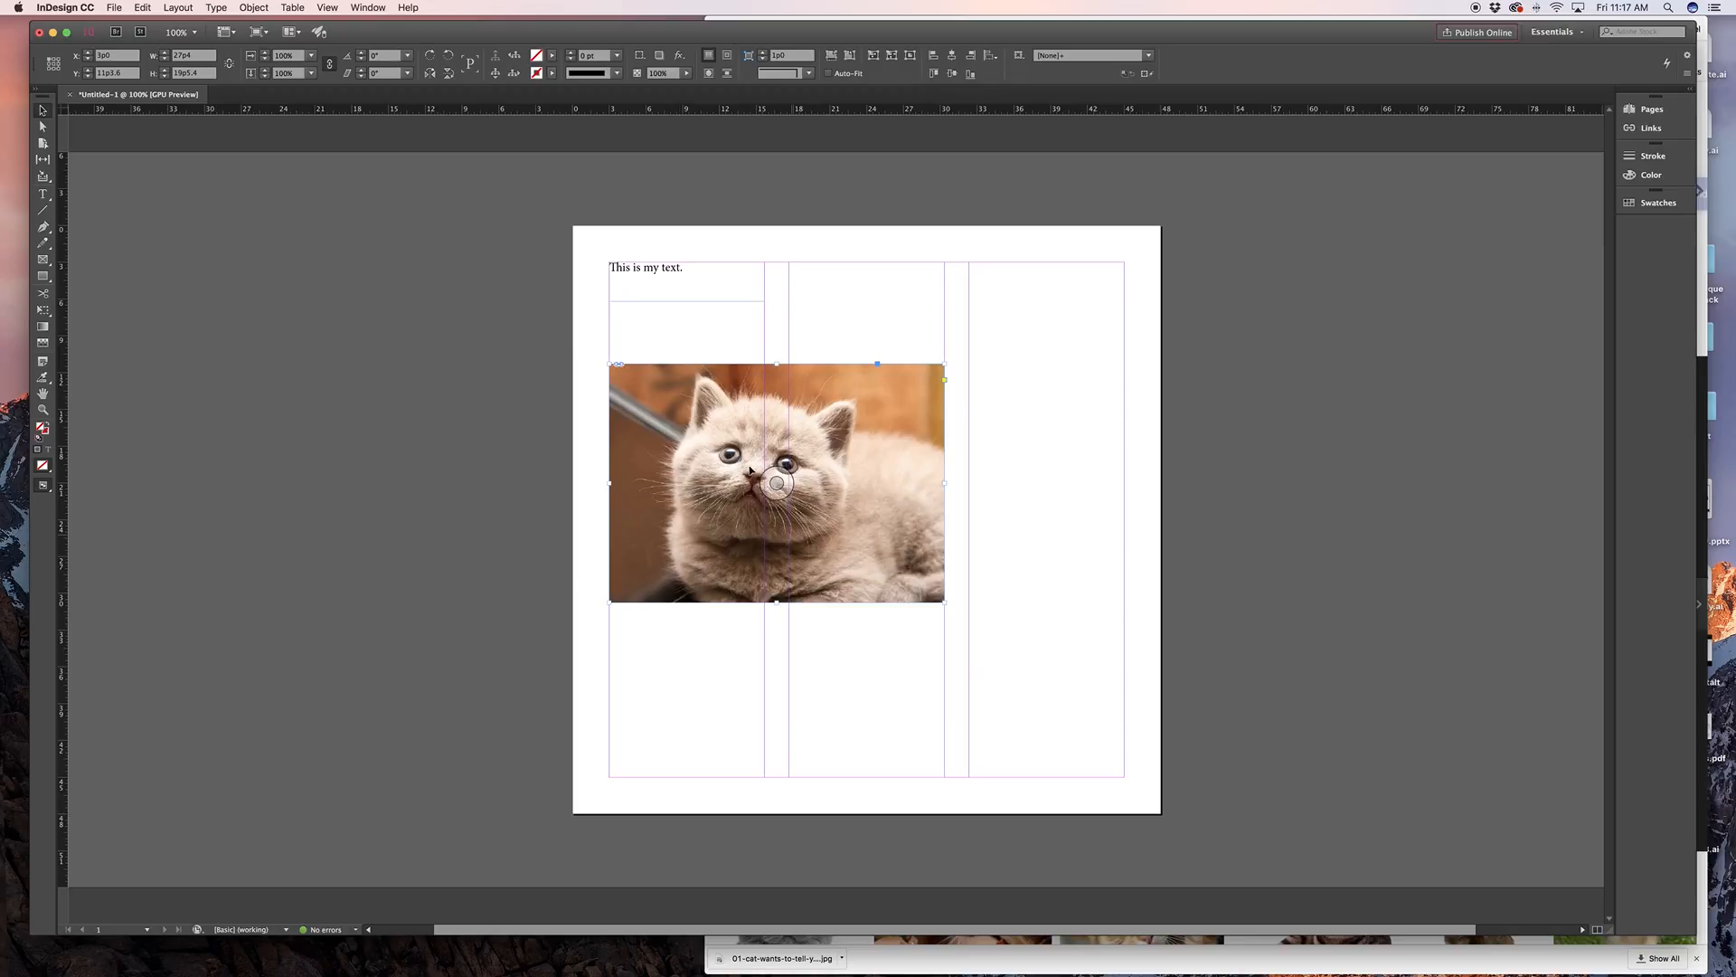
left_click_drag(610, 601, 489, 704)
key("super+z")
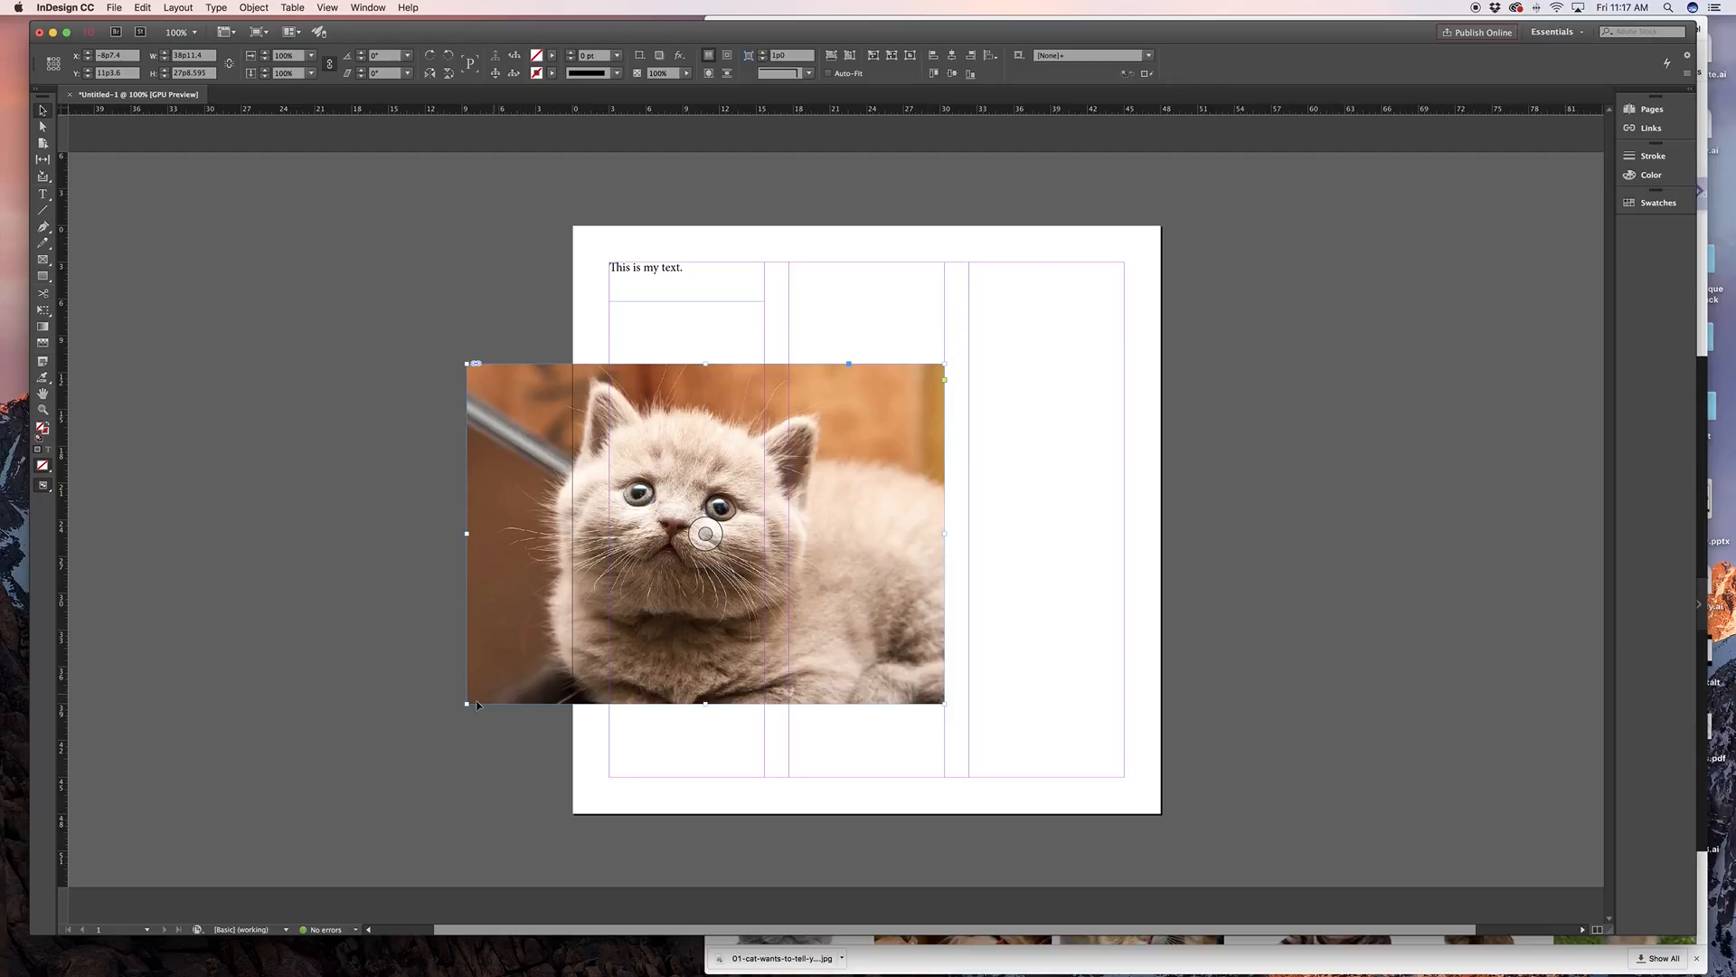
key("super+z")
key("super+z")
left_click_drag(838, 513, 908, 510)
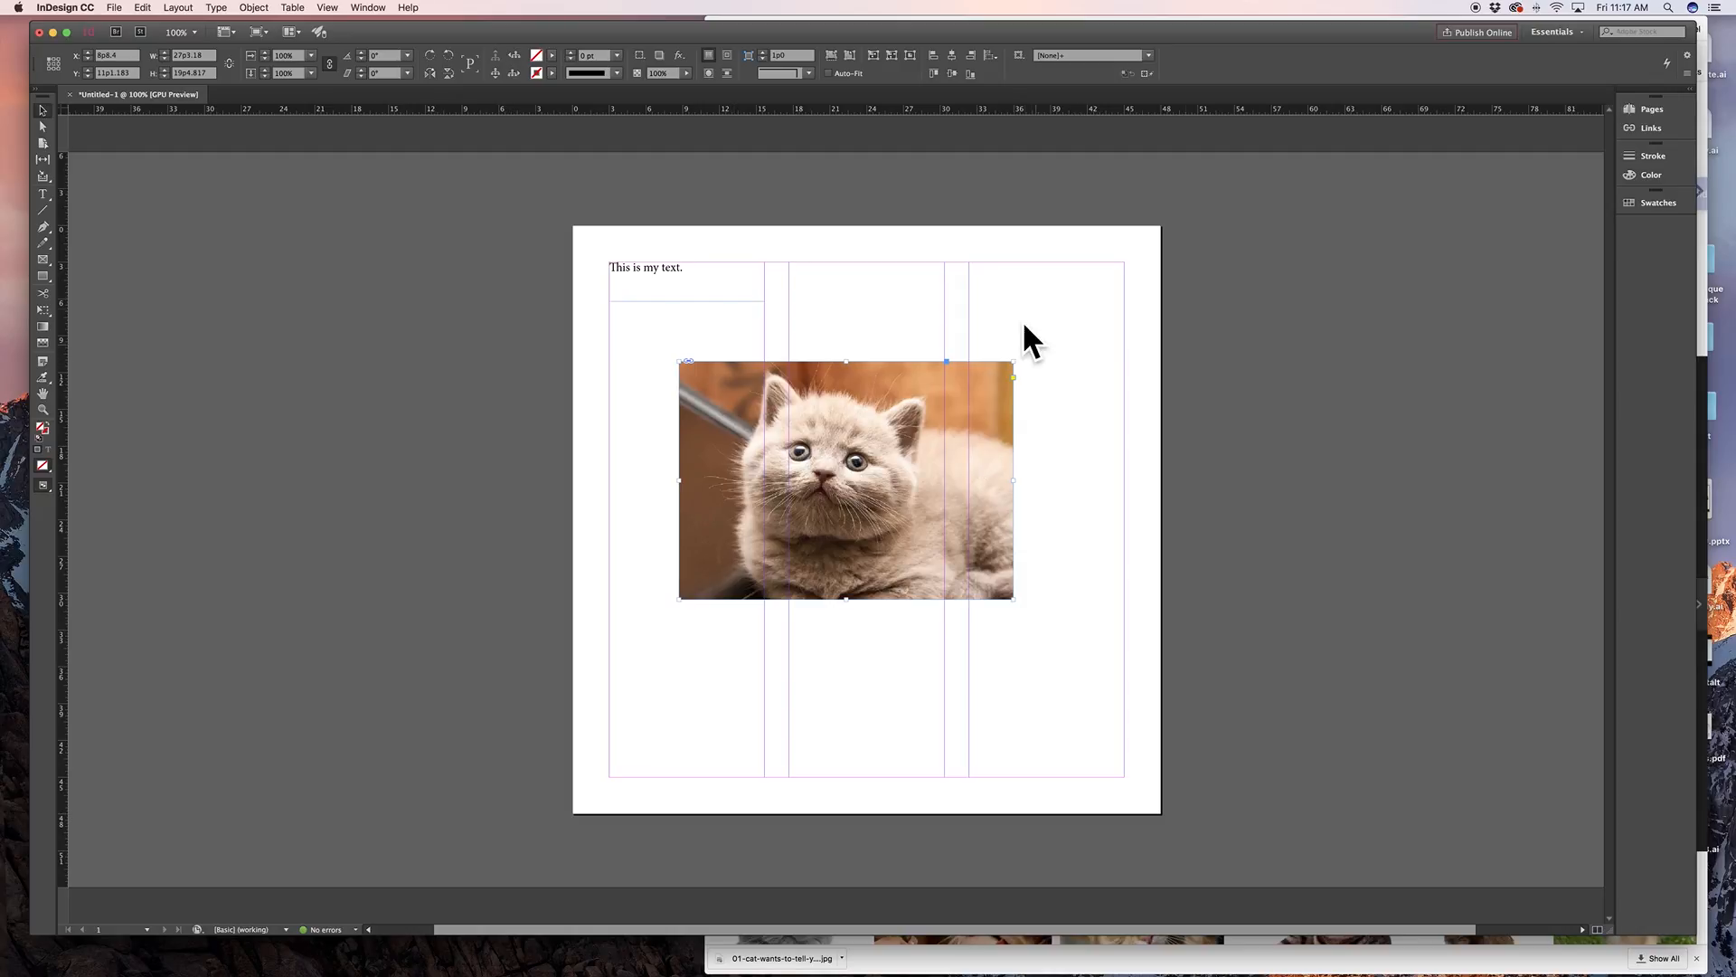
Float the Pages panel on its own and add two new pages after page 1
left_click(1651, 109)
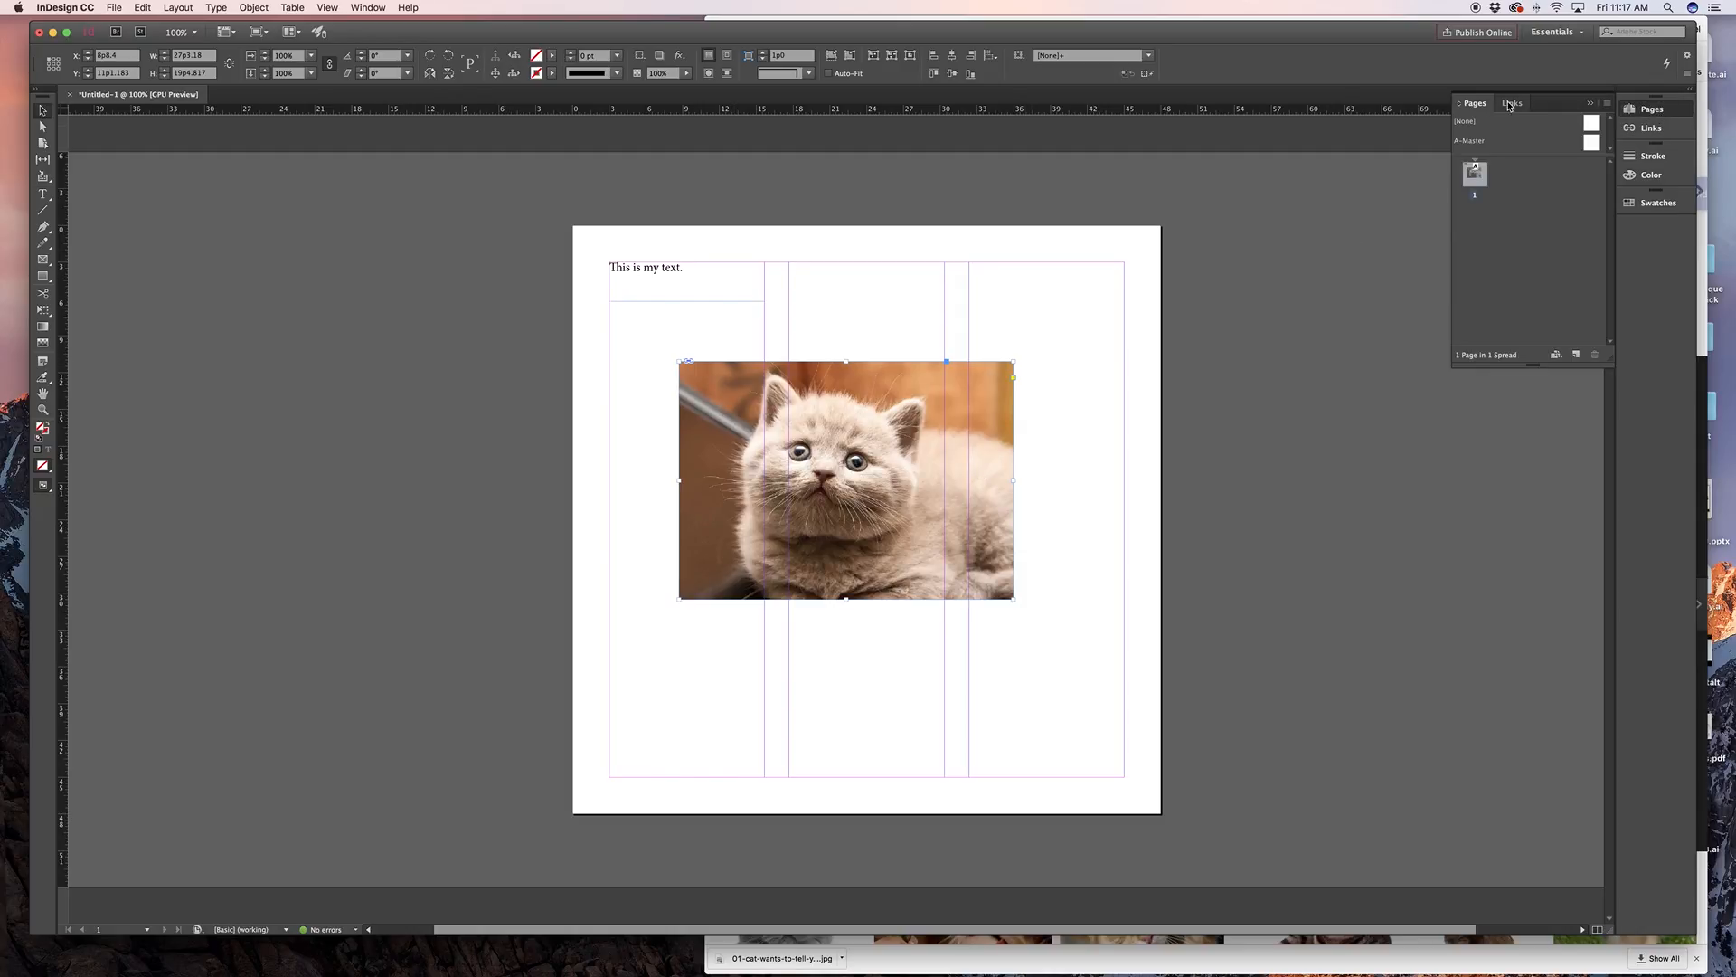
left_click_drag(1477, 107, 1279, 160)
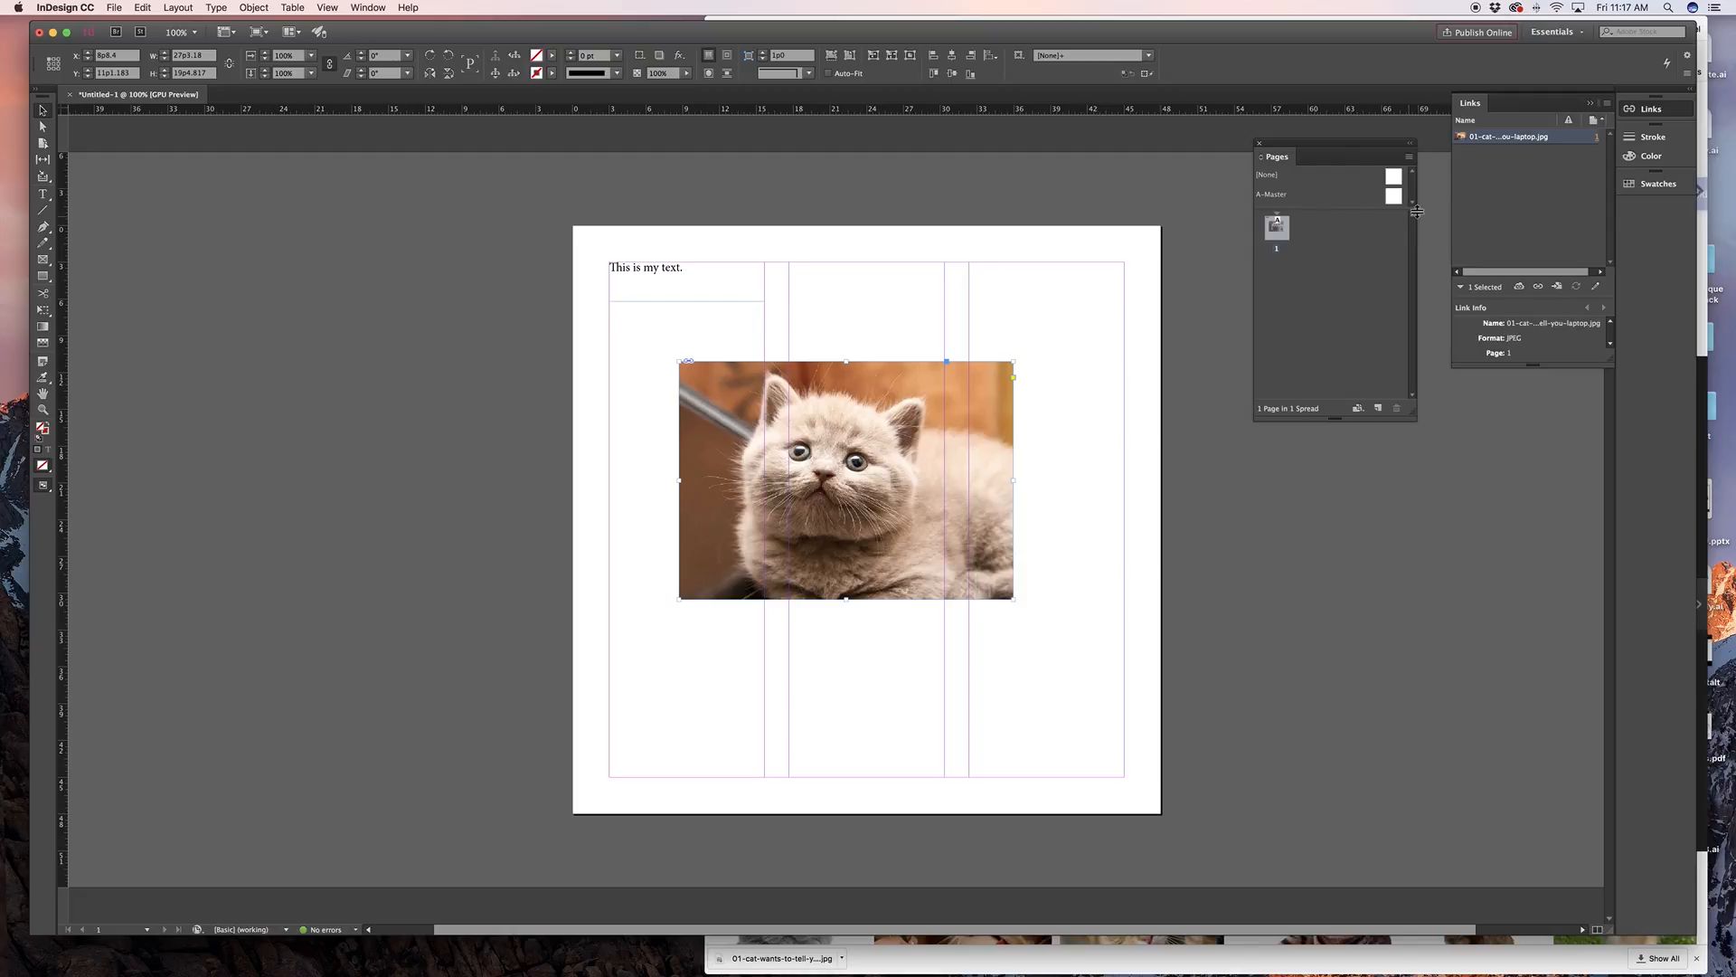
left_click(1381, 407)
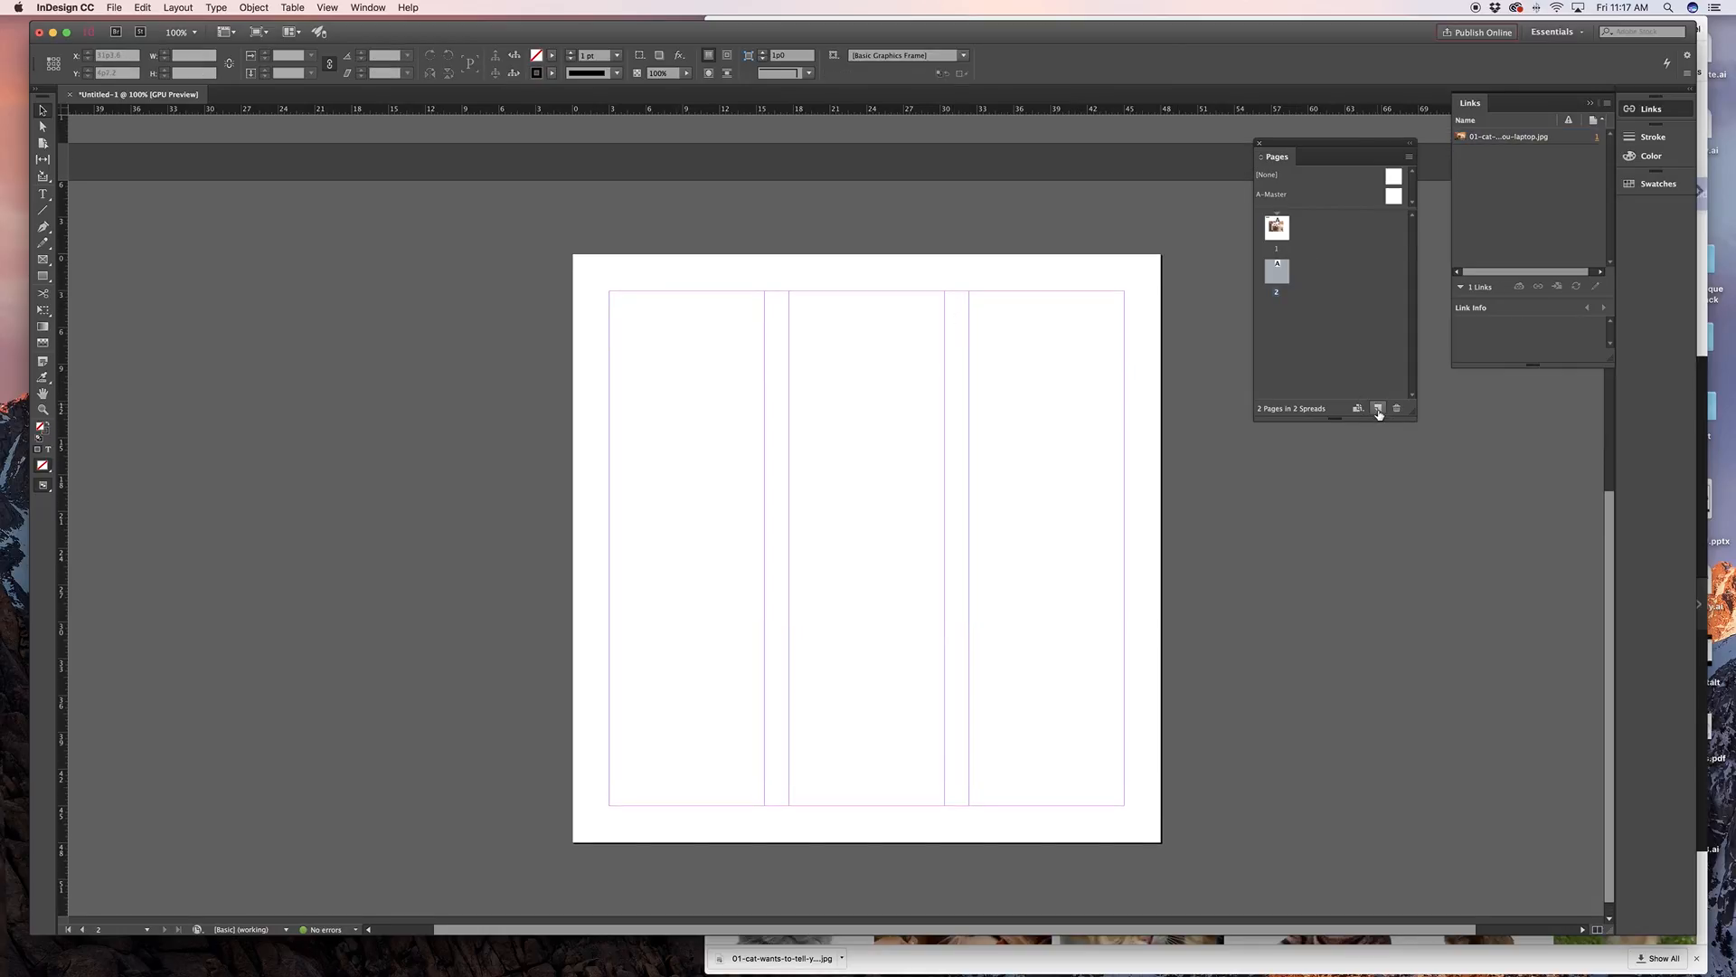
left_click(1378, 408)
Switch back and forth between pages 1 and 2, ending on page 1
double_click(1277, 271)
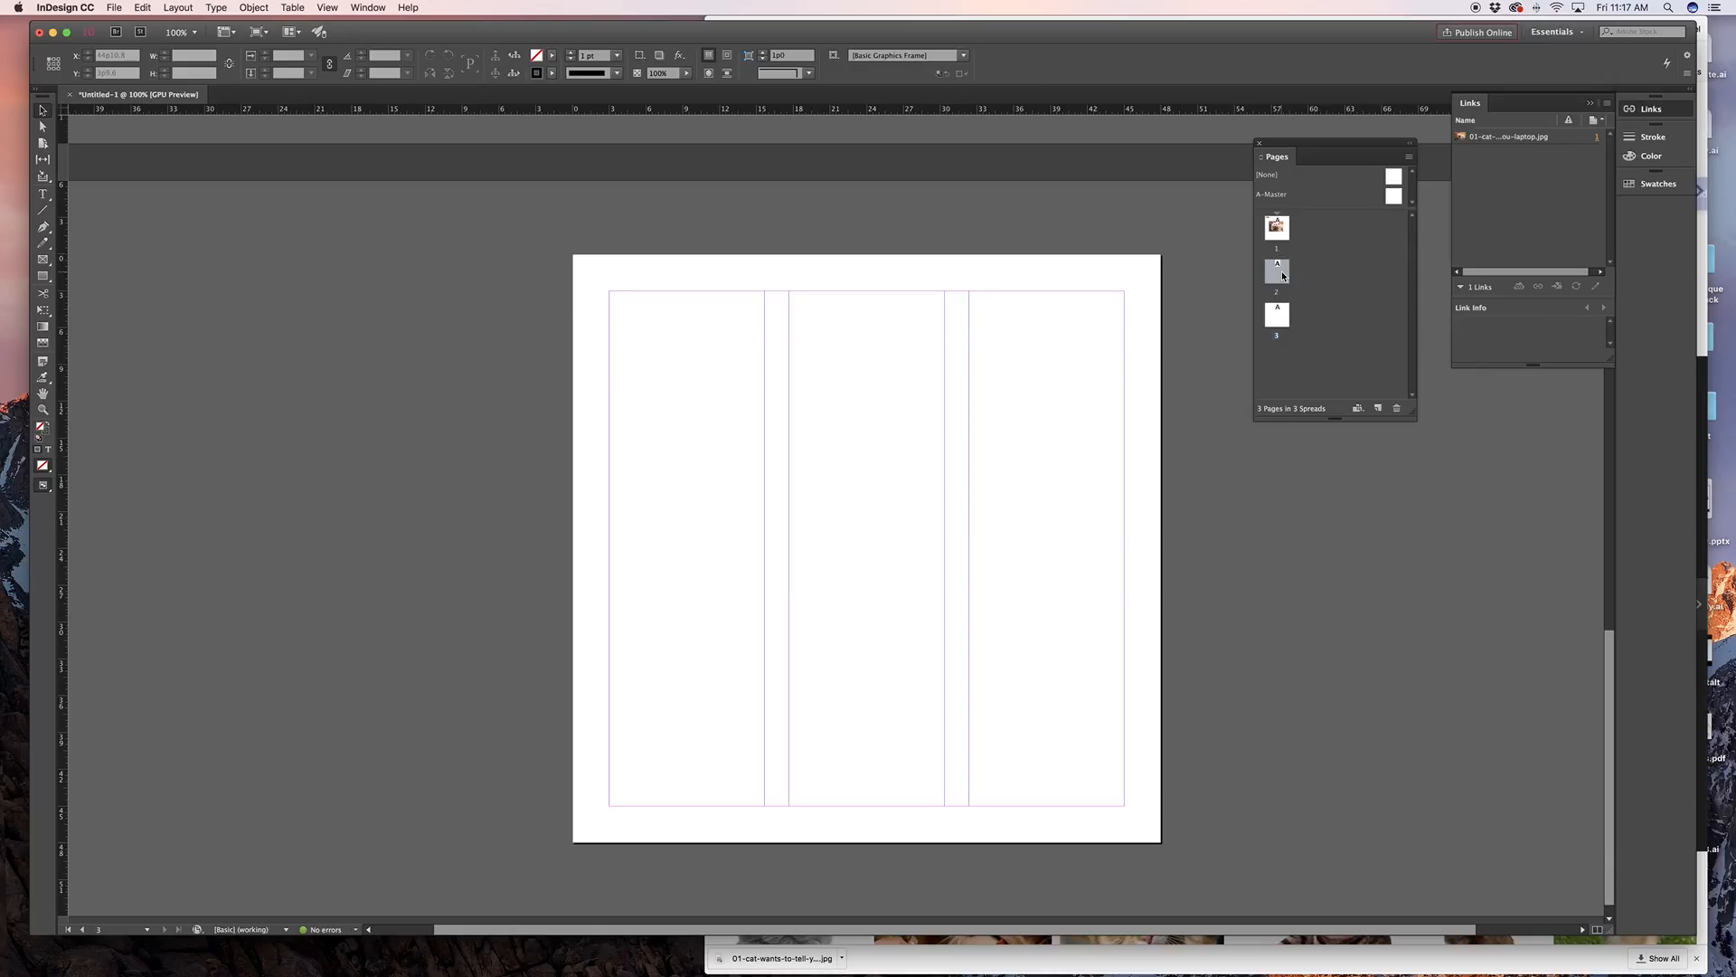
double_click(1281, 232)
double_click(1282, 274)
double_click(1284, 233)
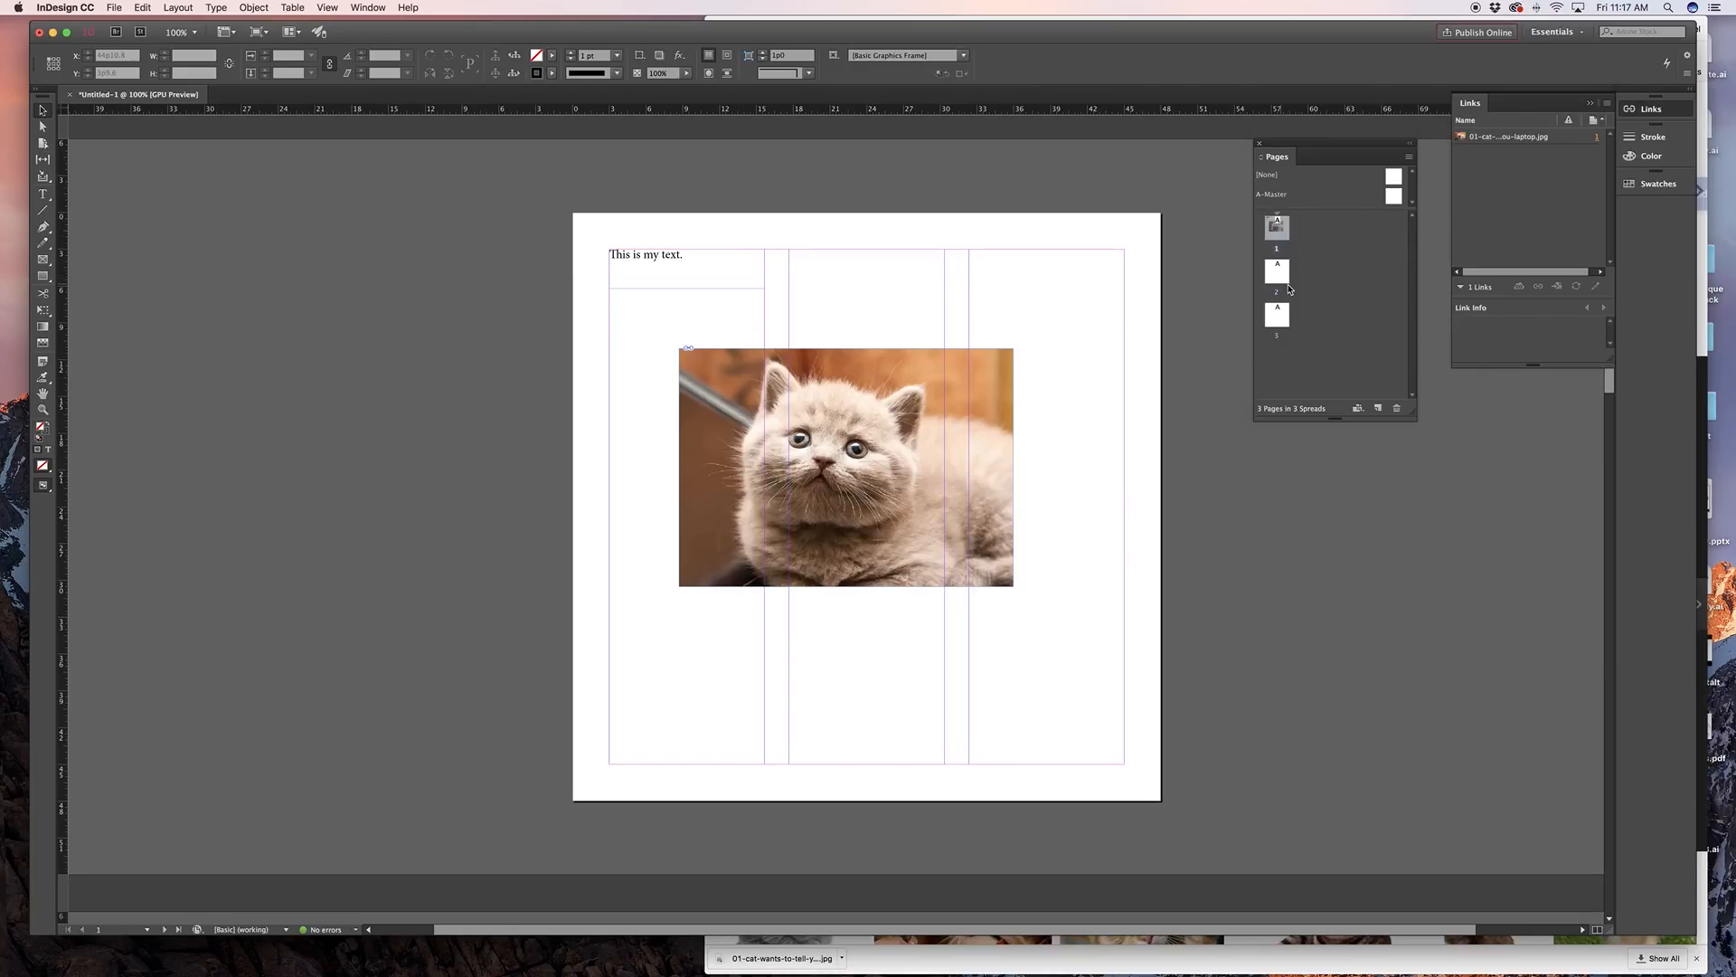
Move the cat picture on page 1 up to the top margin over the second and third columns, and deselect it
scroll(1087, 415, "down", 8)
scroll(1087, 415, "up", 8)
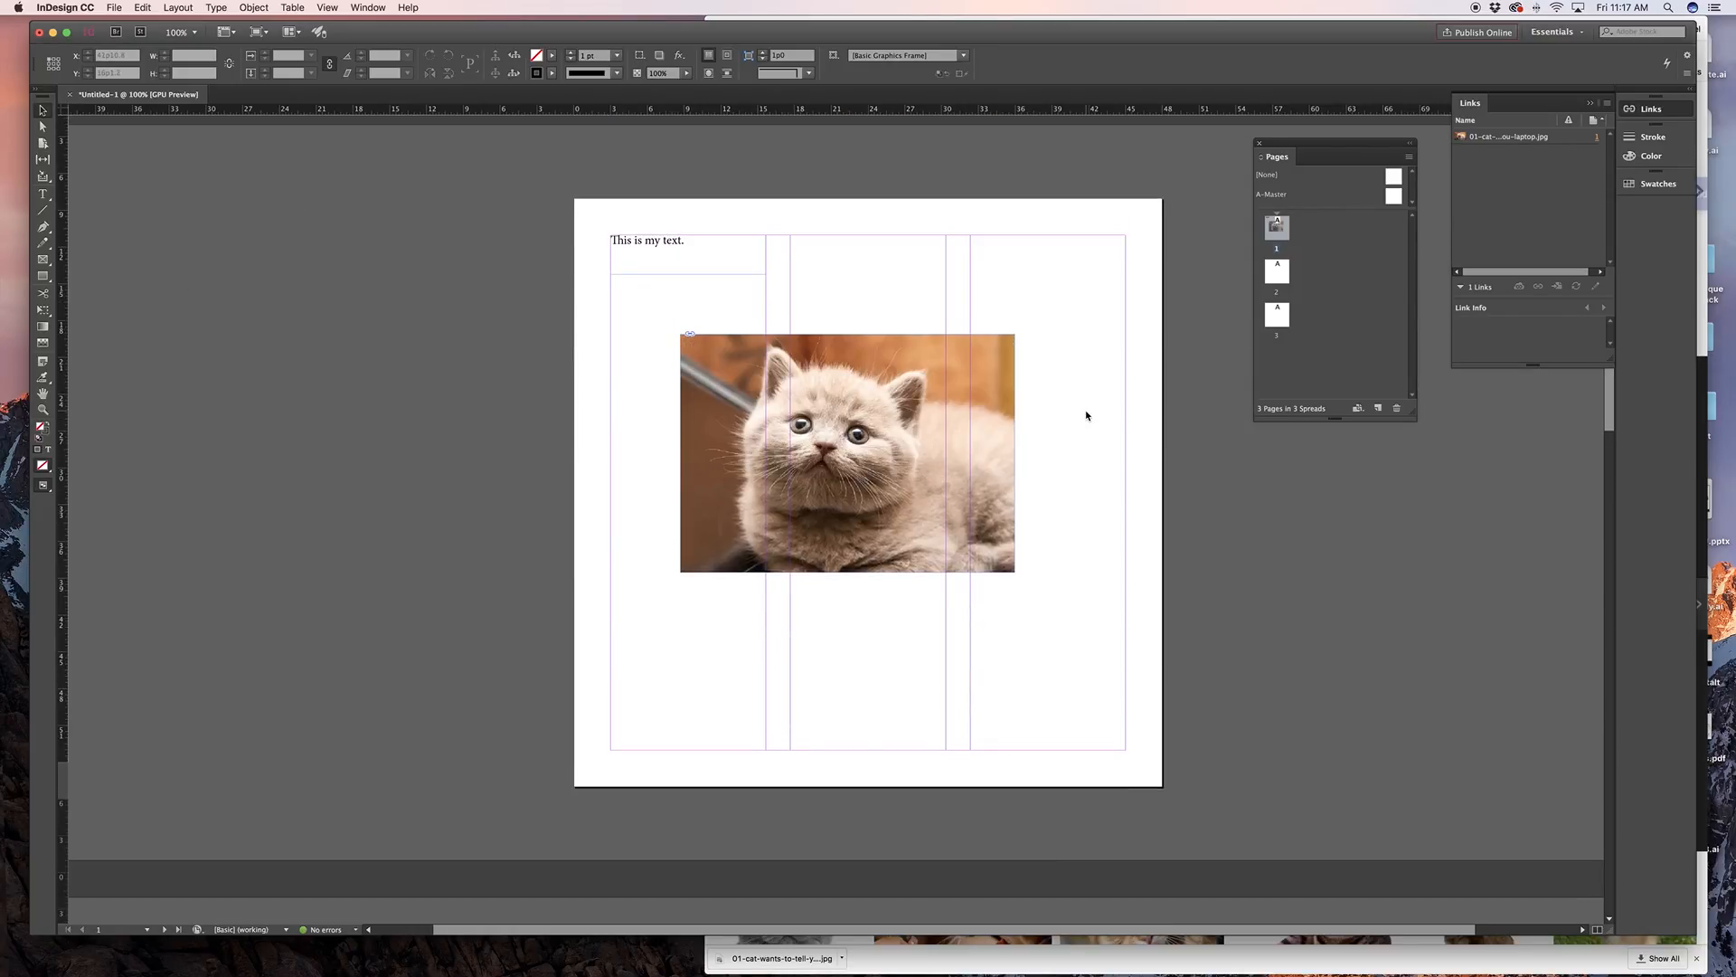
left_click_drag(843, 418, 977, 311)
left_click(555, 164)
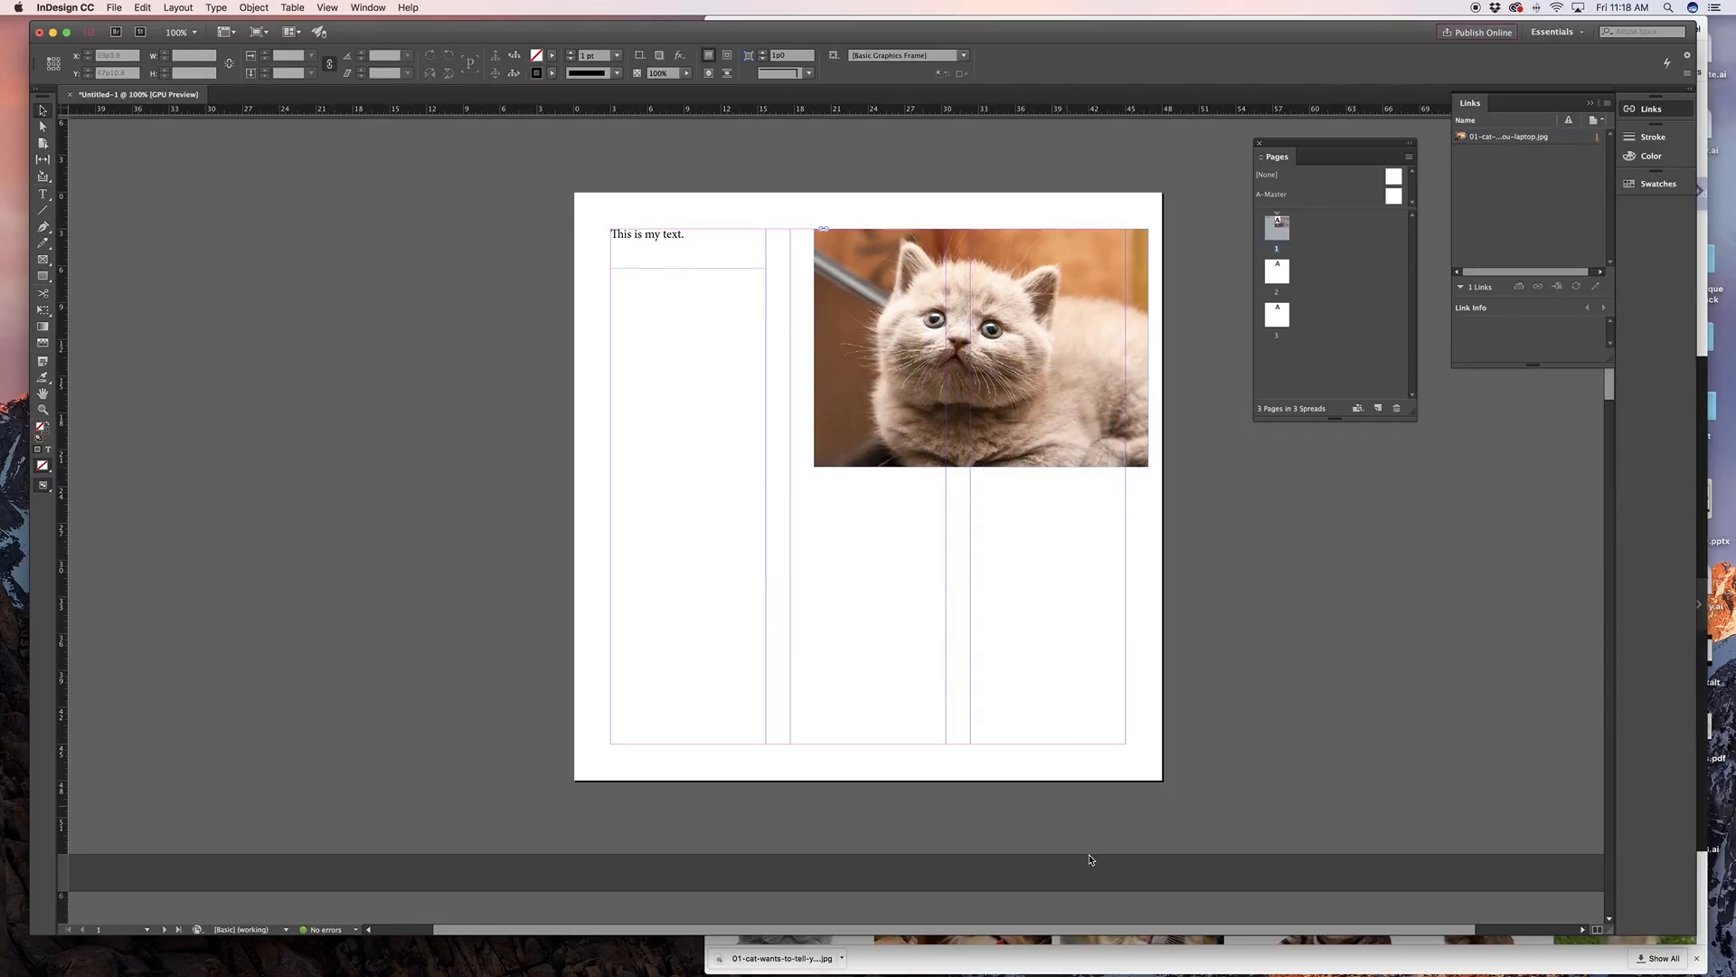
Switch to Chrome, open Wikipedia's Cat article and copy its introductory paragraphs
left_click(1065, 957)
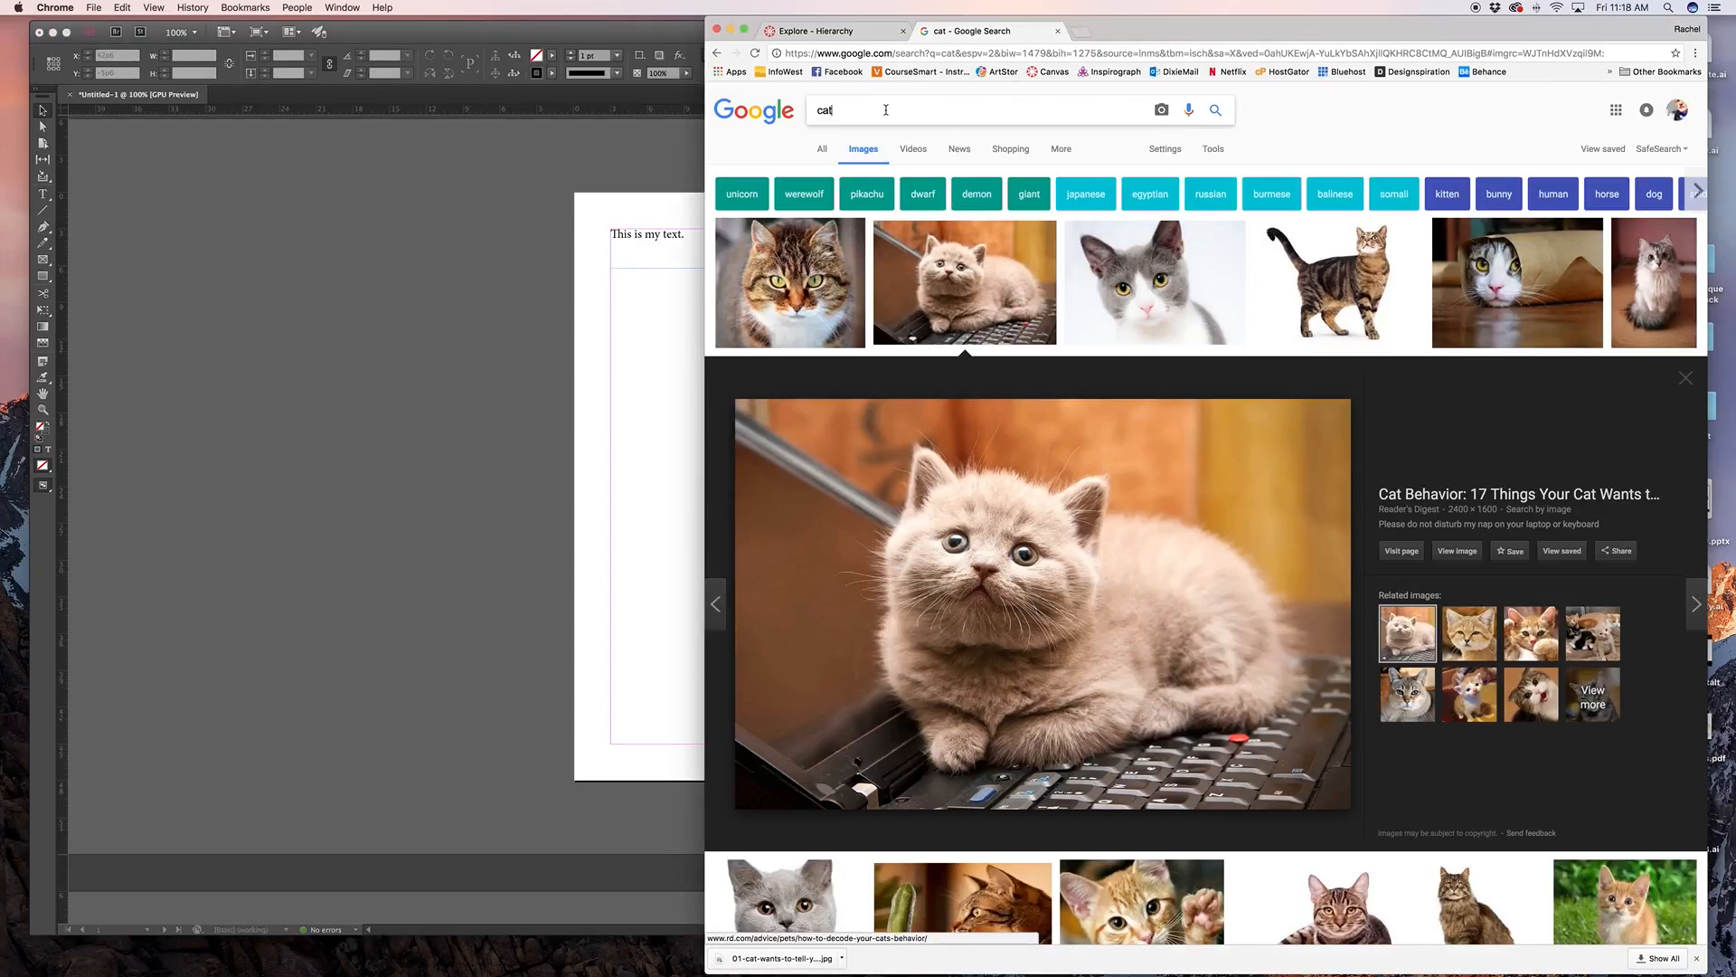
left_click(824, 152)
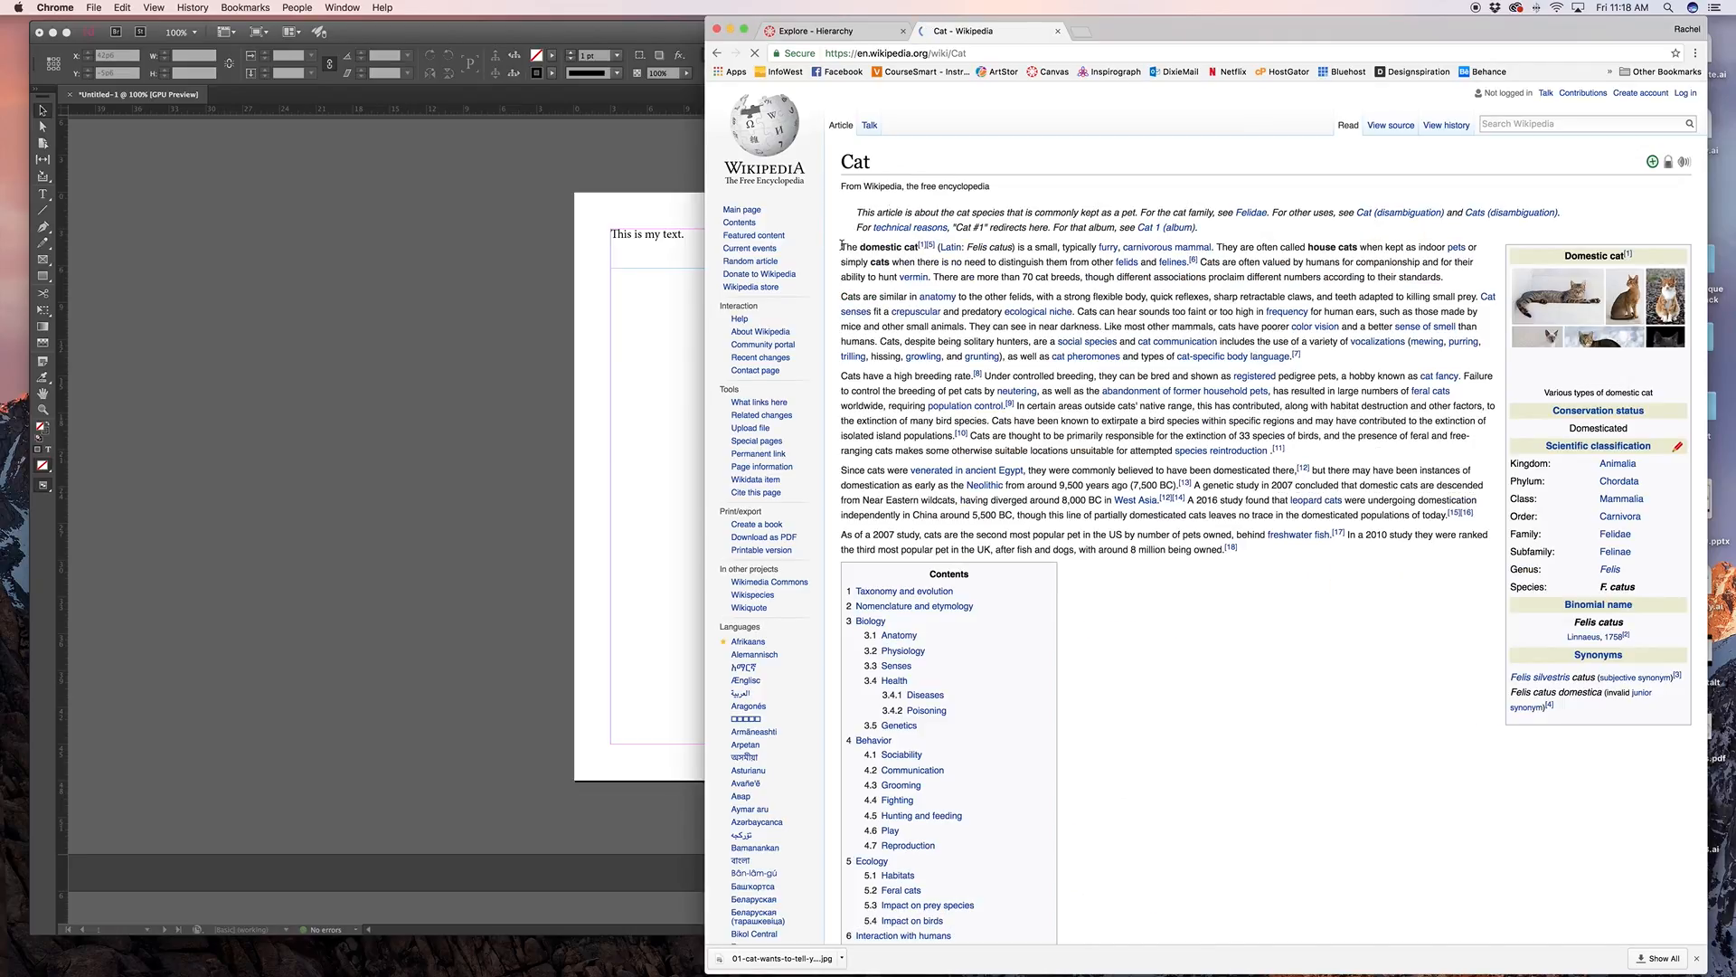
left_click_drag(833, 250, 1310, 561)
key("super+c")
Back in InDesign, replace "This is my text." with the copied paragraphs and extend the text frame down to the bottom margin
left_click(659, 424)
double_click(642, 255)
key("super+a")
key("super+v")
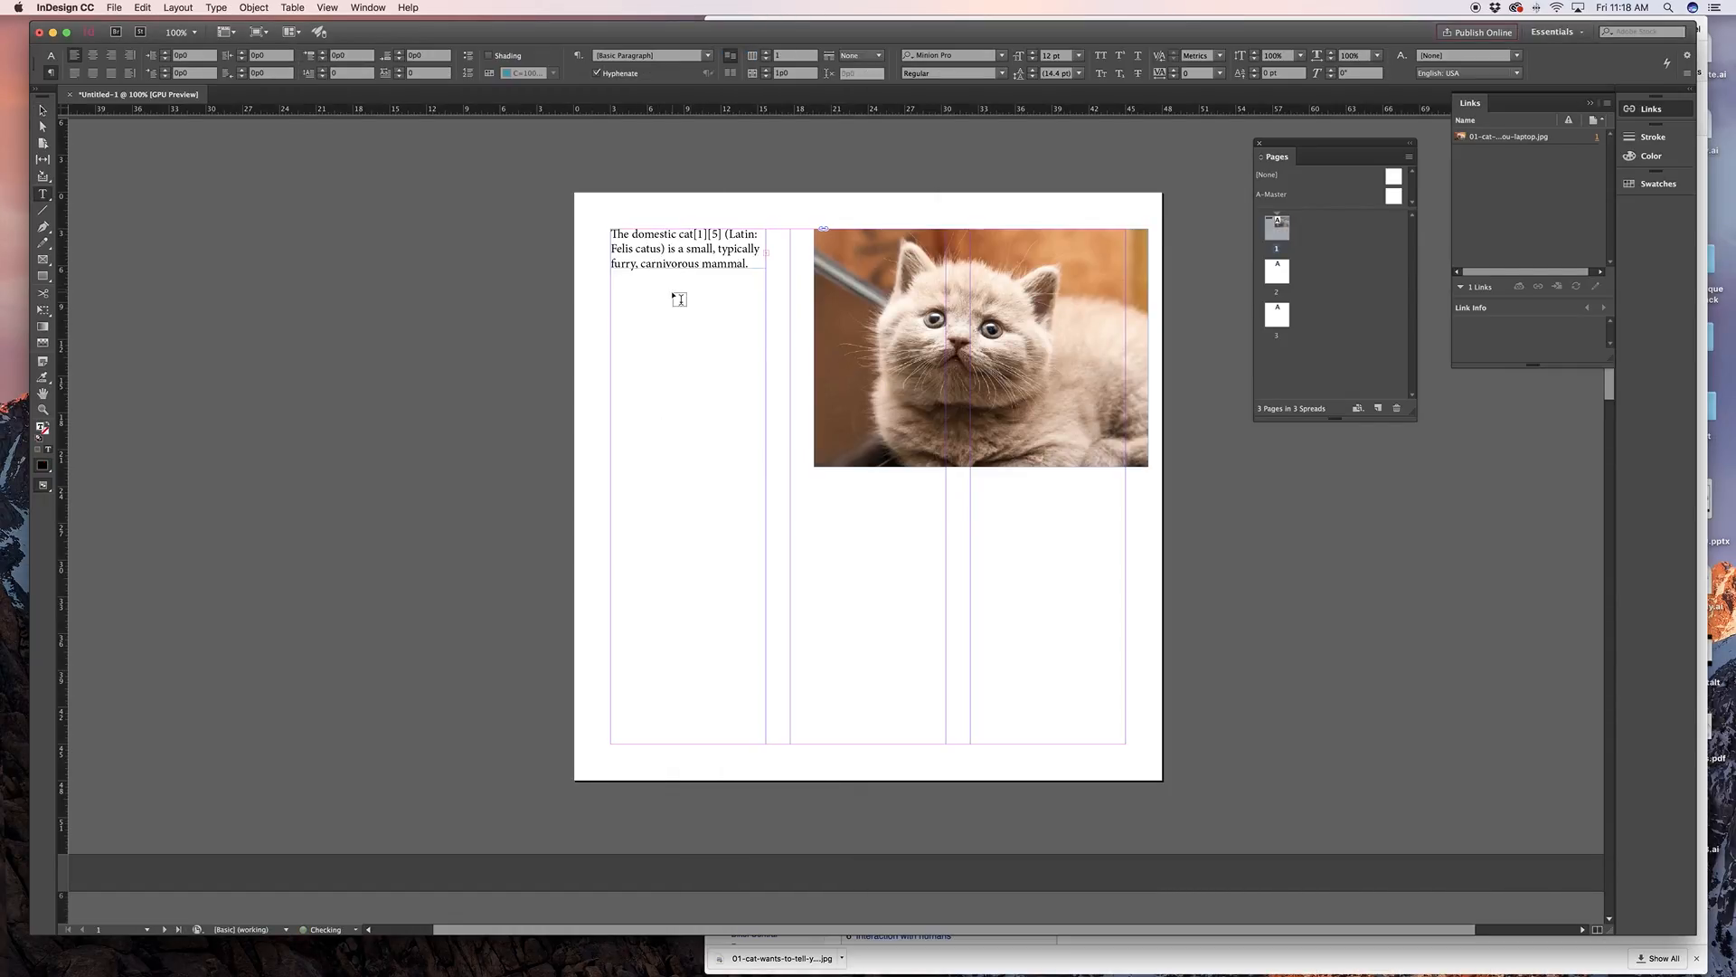
key("Escape")
left_click_drag(689, 268, 704, 745)
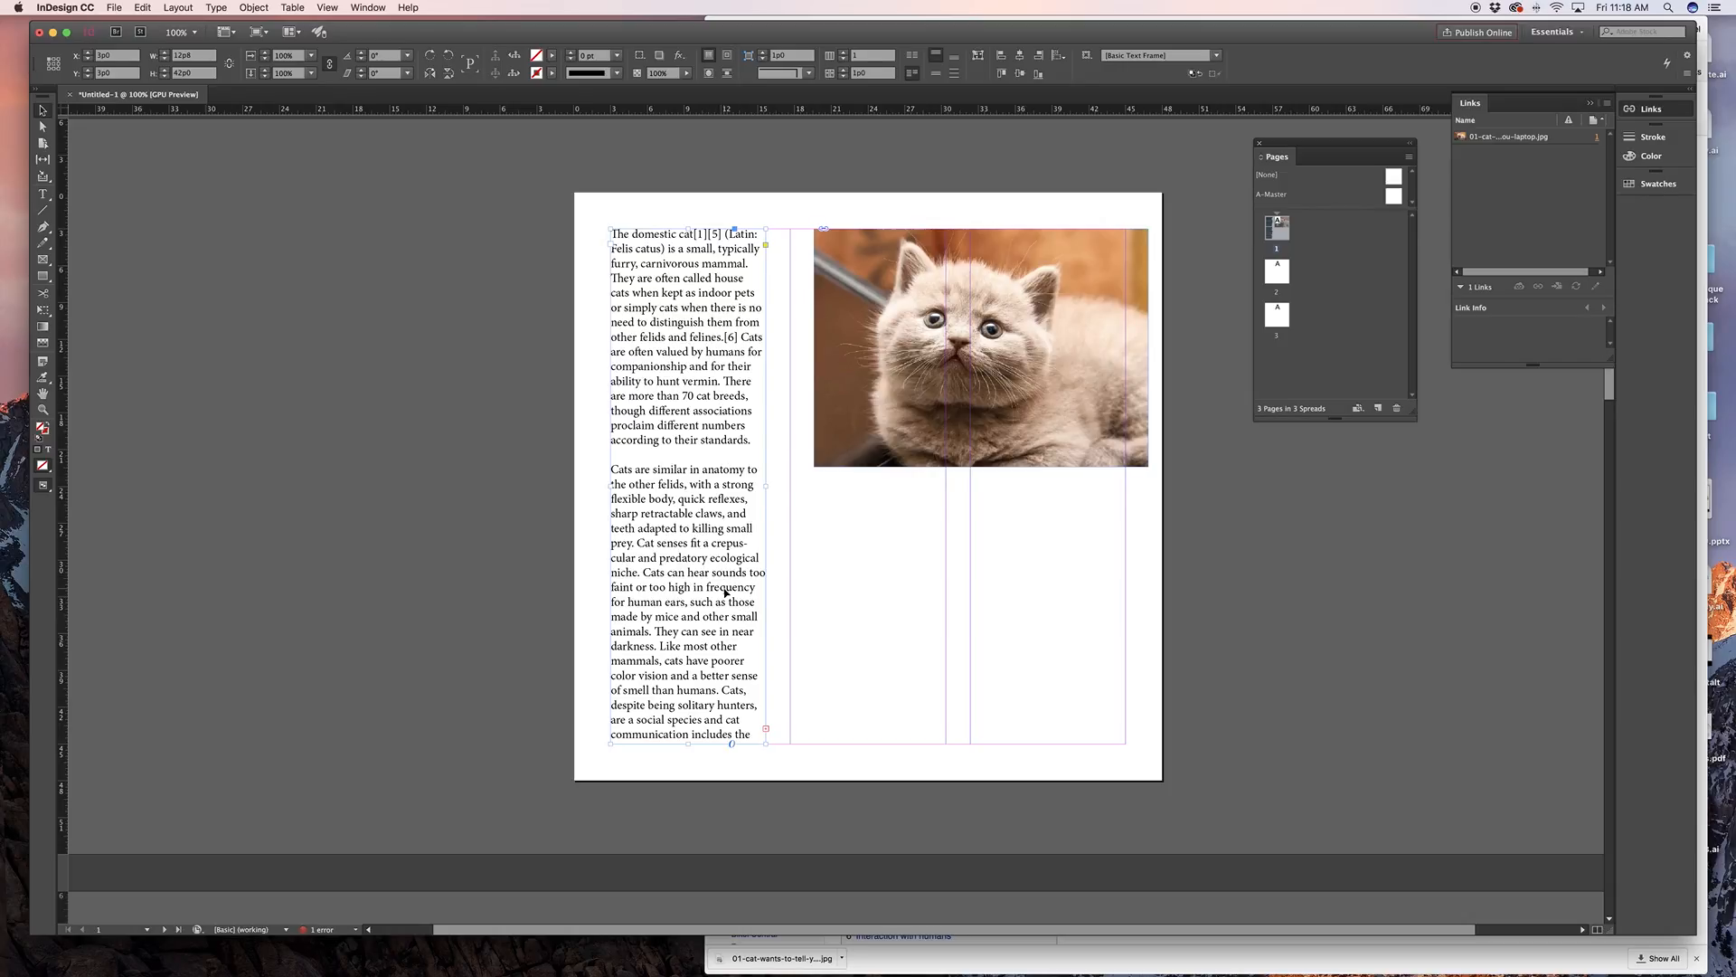
Resize the cat picture and its frame proportionally to span exactly the second and third columns, 27p4 wide by 19p5.4 high
left_click(863, 461)
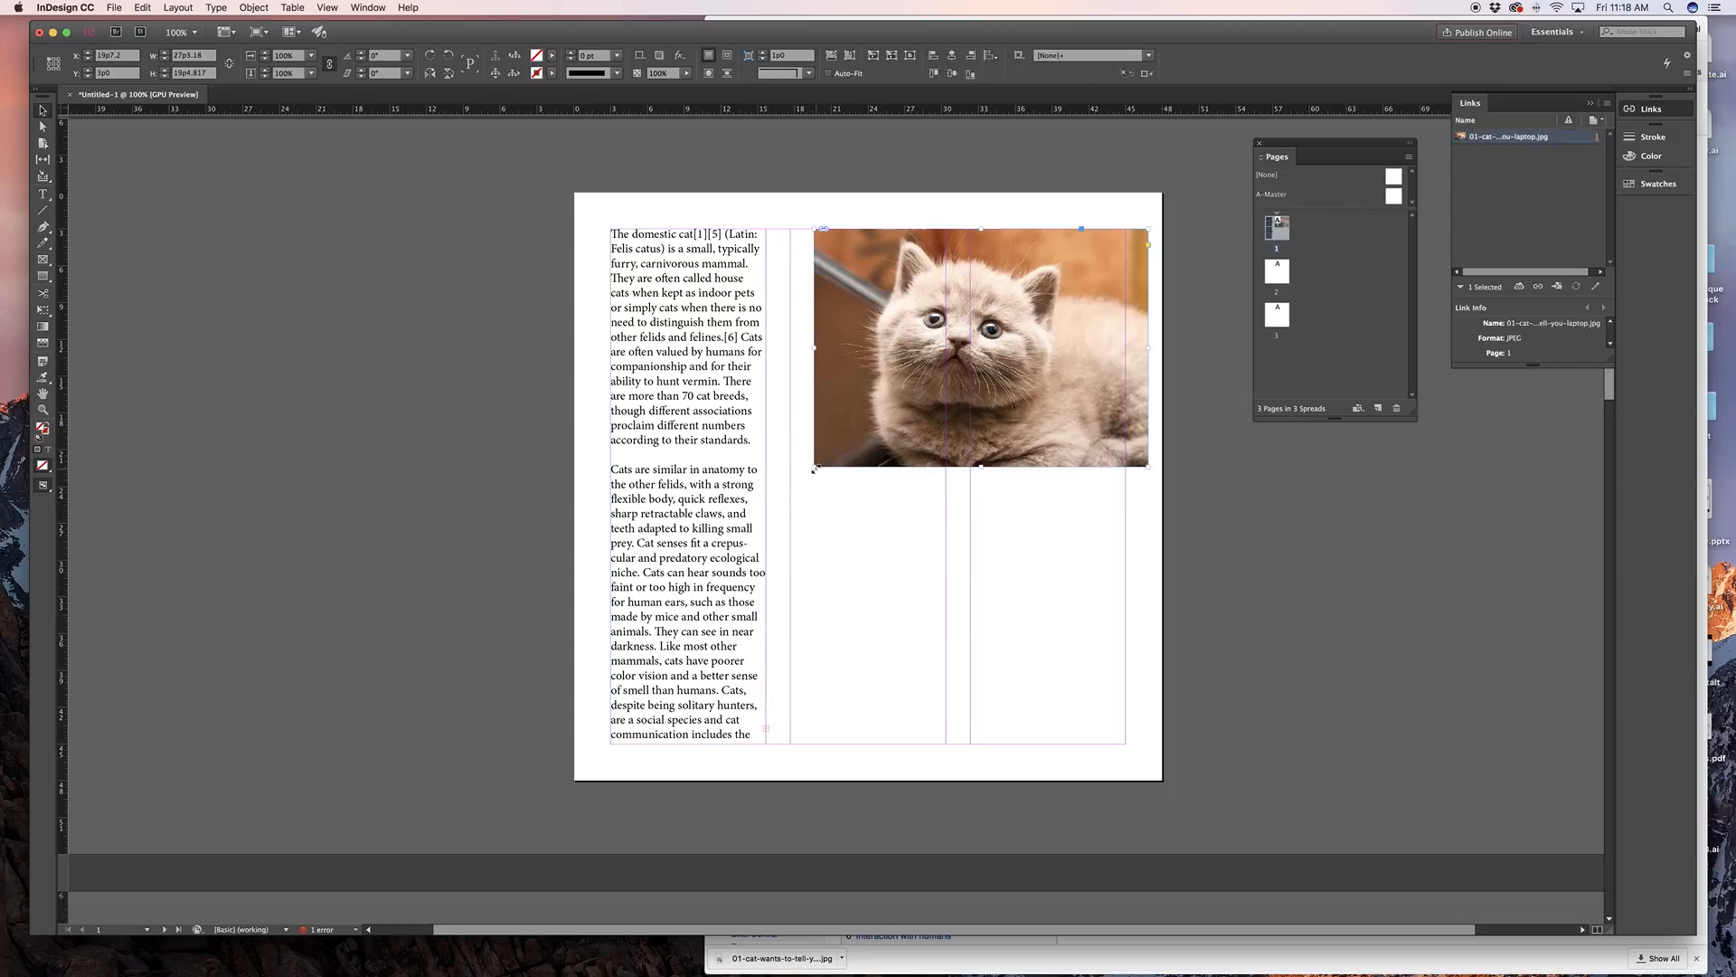
left_click_drag(812, 470, 791, 483)
left_click(852, 556)
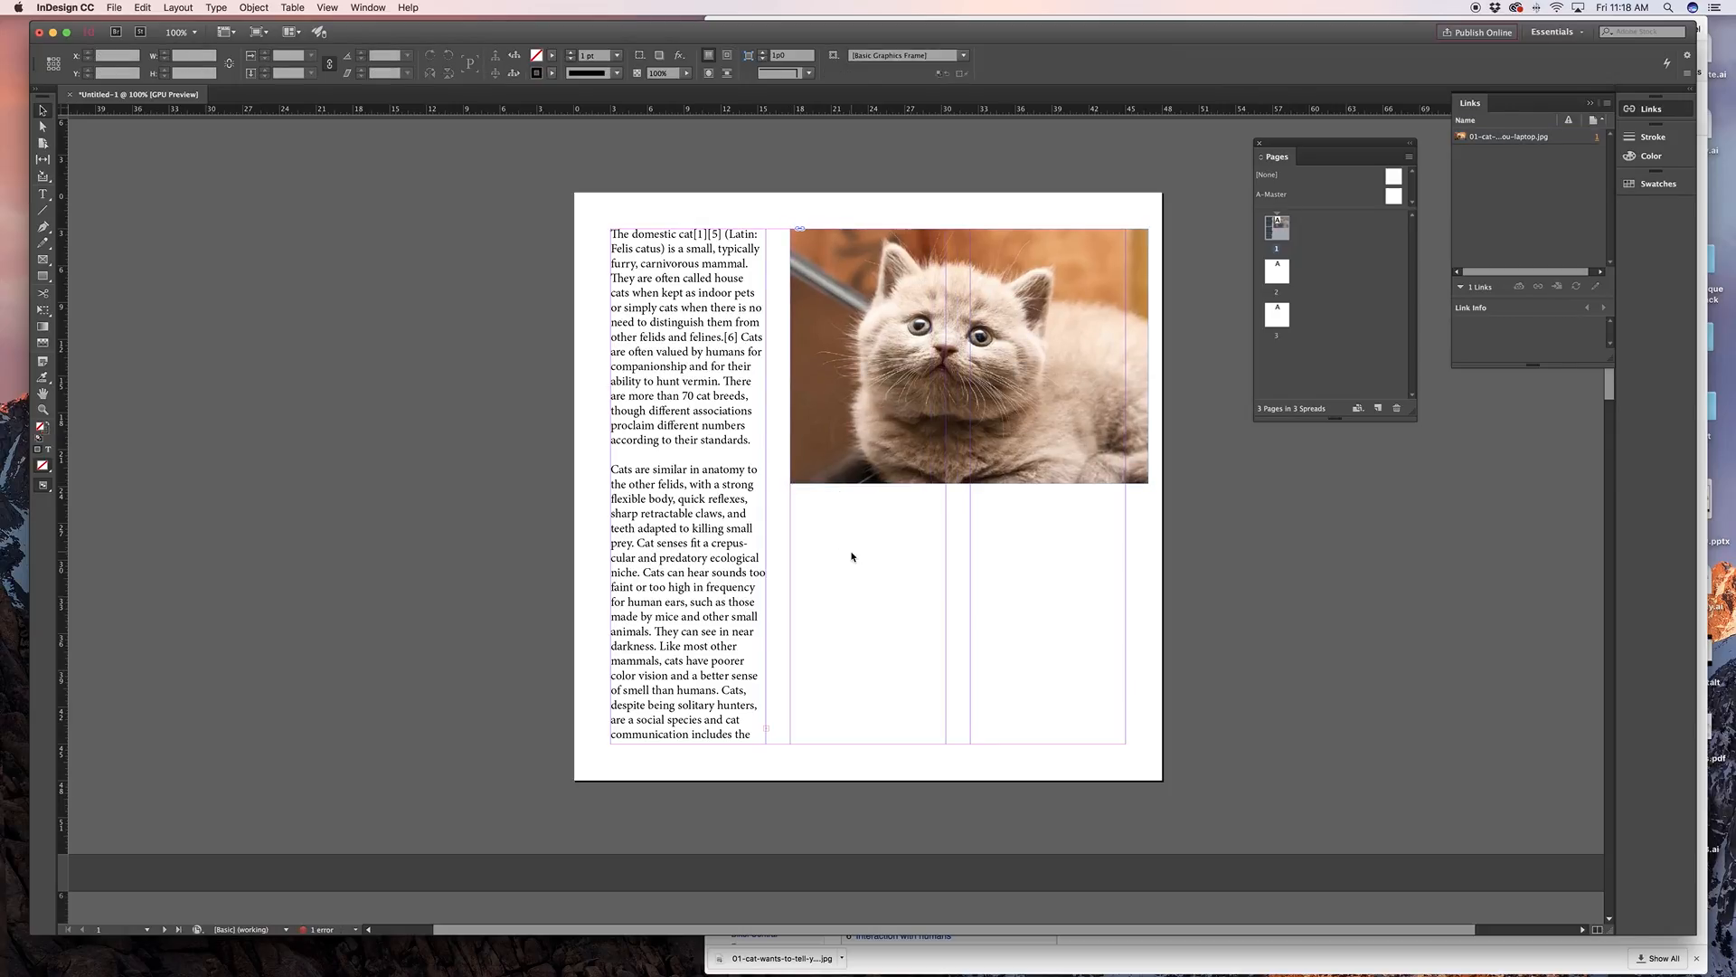
left_click(1142, 478)
left_click_drag(1145, 481, 1125, 466)
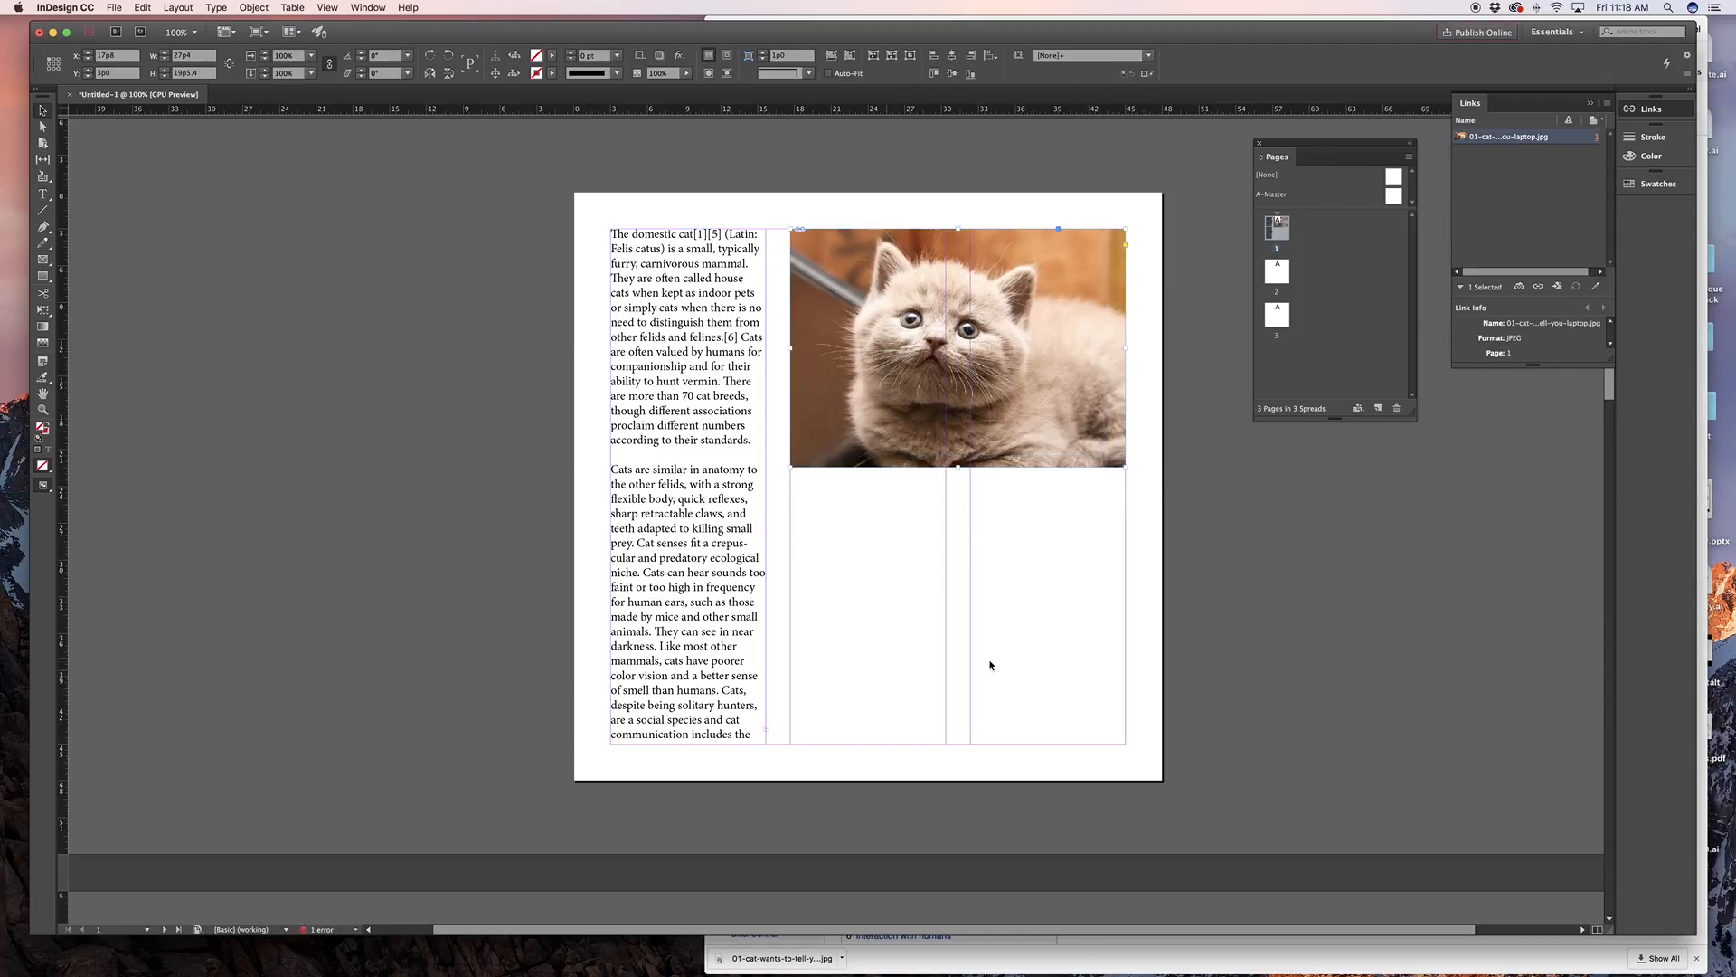
Thread the overset text from the first column into linked frames in the second and third columns below the cat picture
scroll(1146, 649, "right", 3)
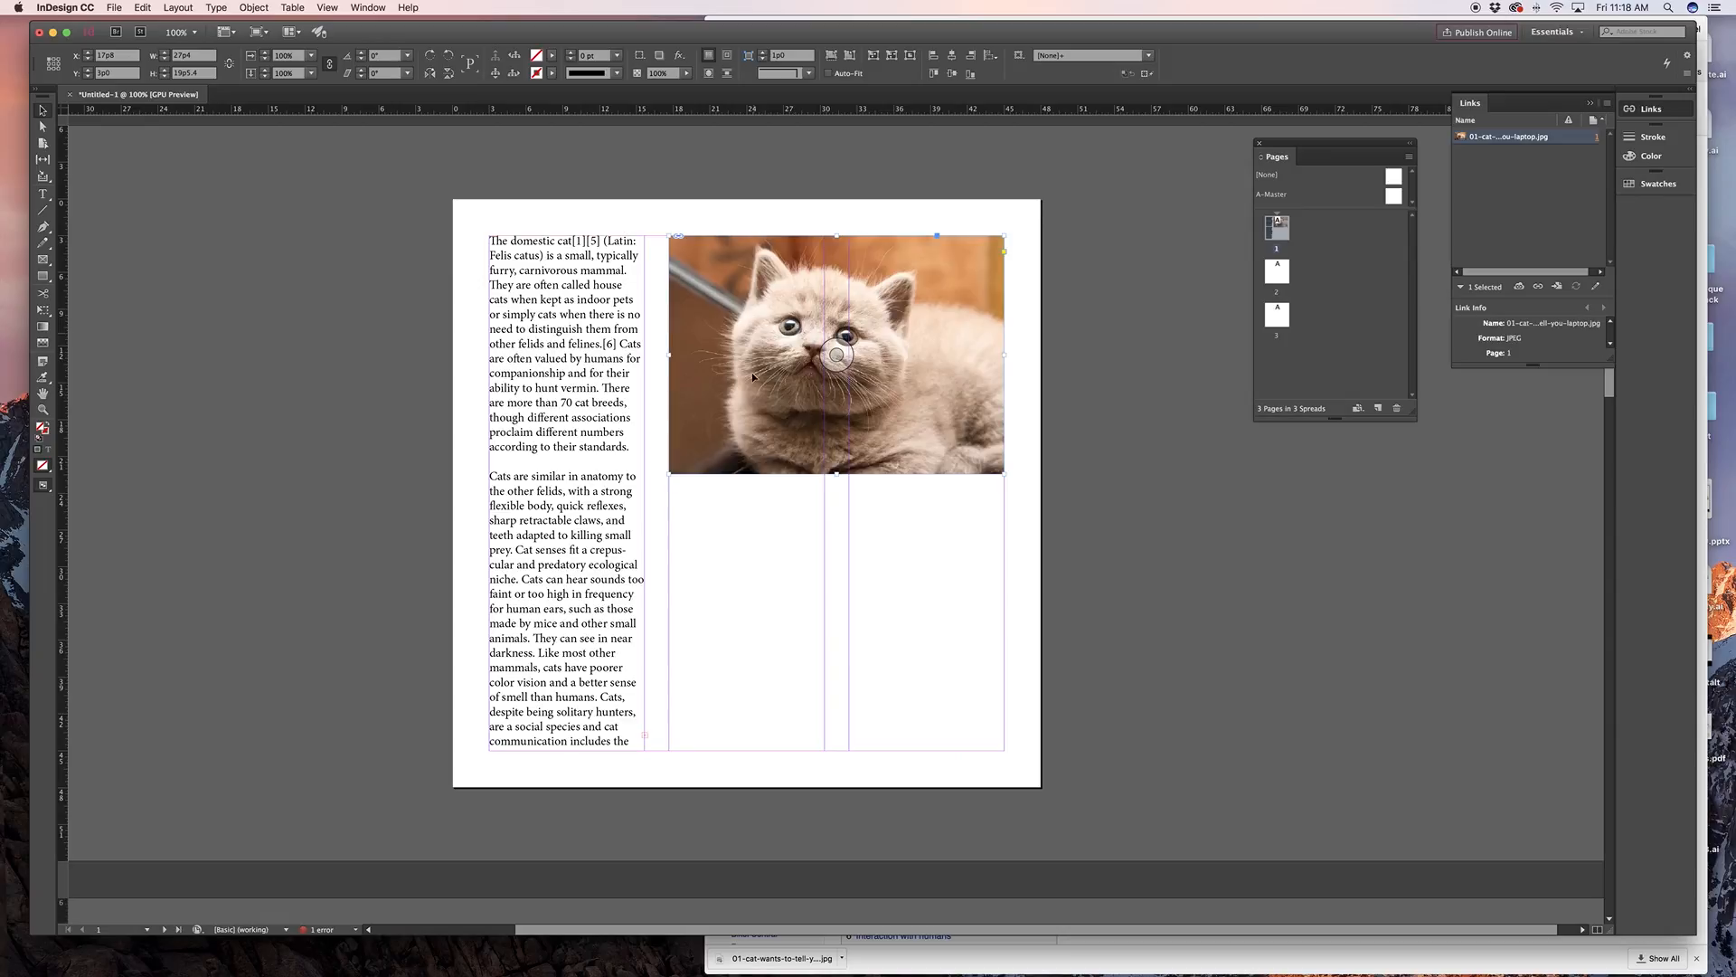
left_click(611, 697)
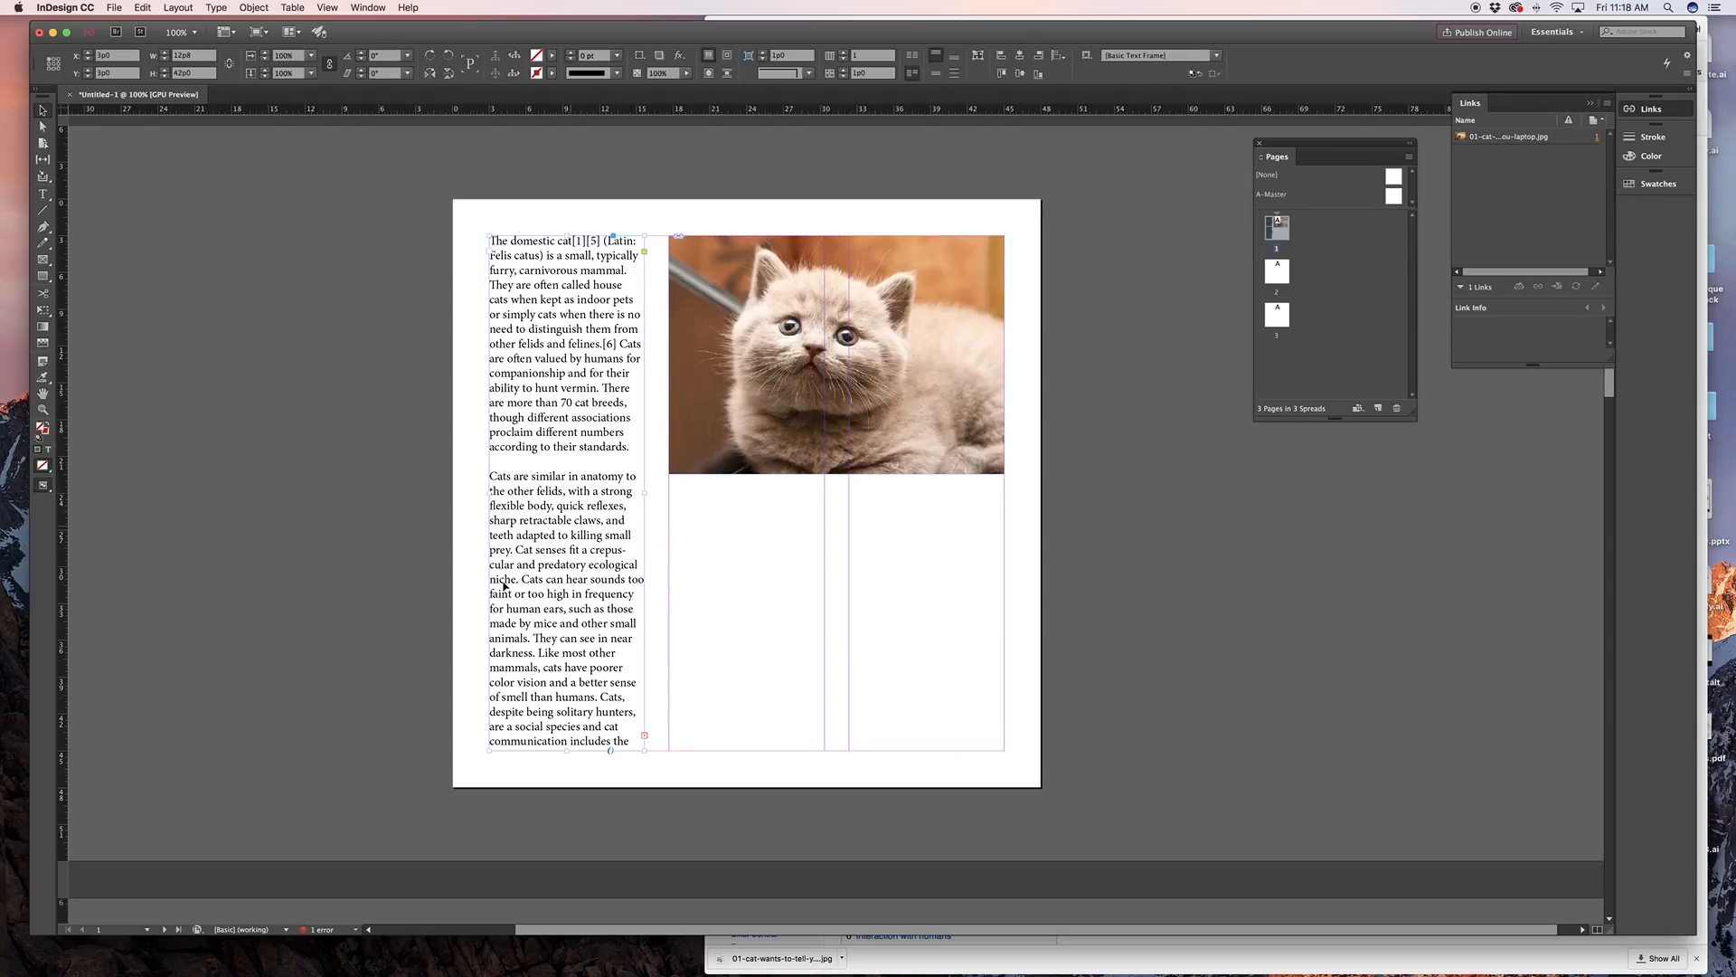
left_click(644, 734)
left_click(676, 728)
left_click_drag(675, 728, 684, 548)
left_click(668, 485)
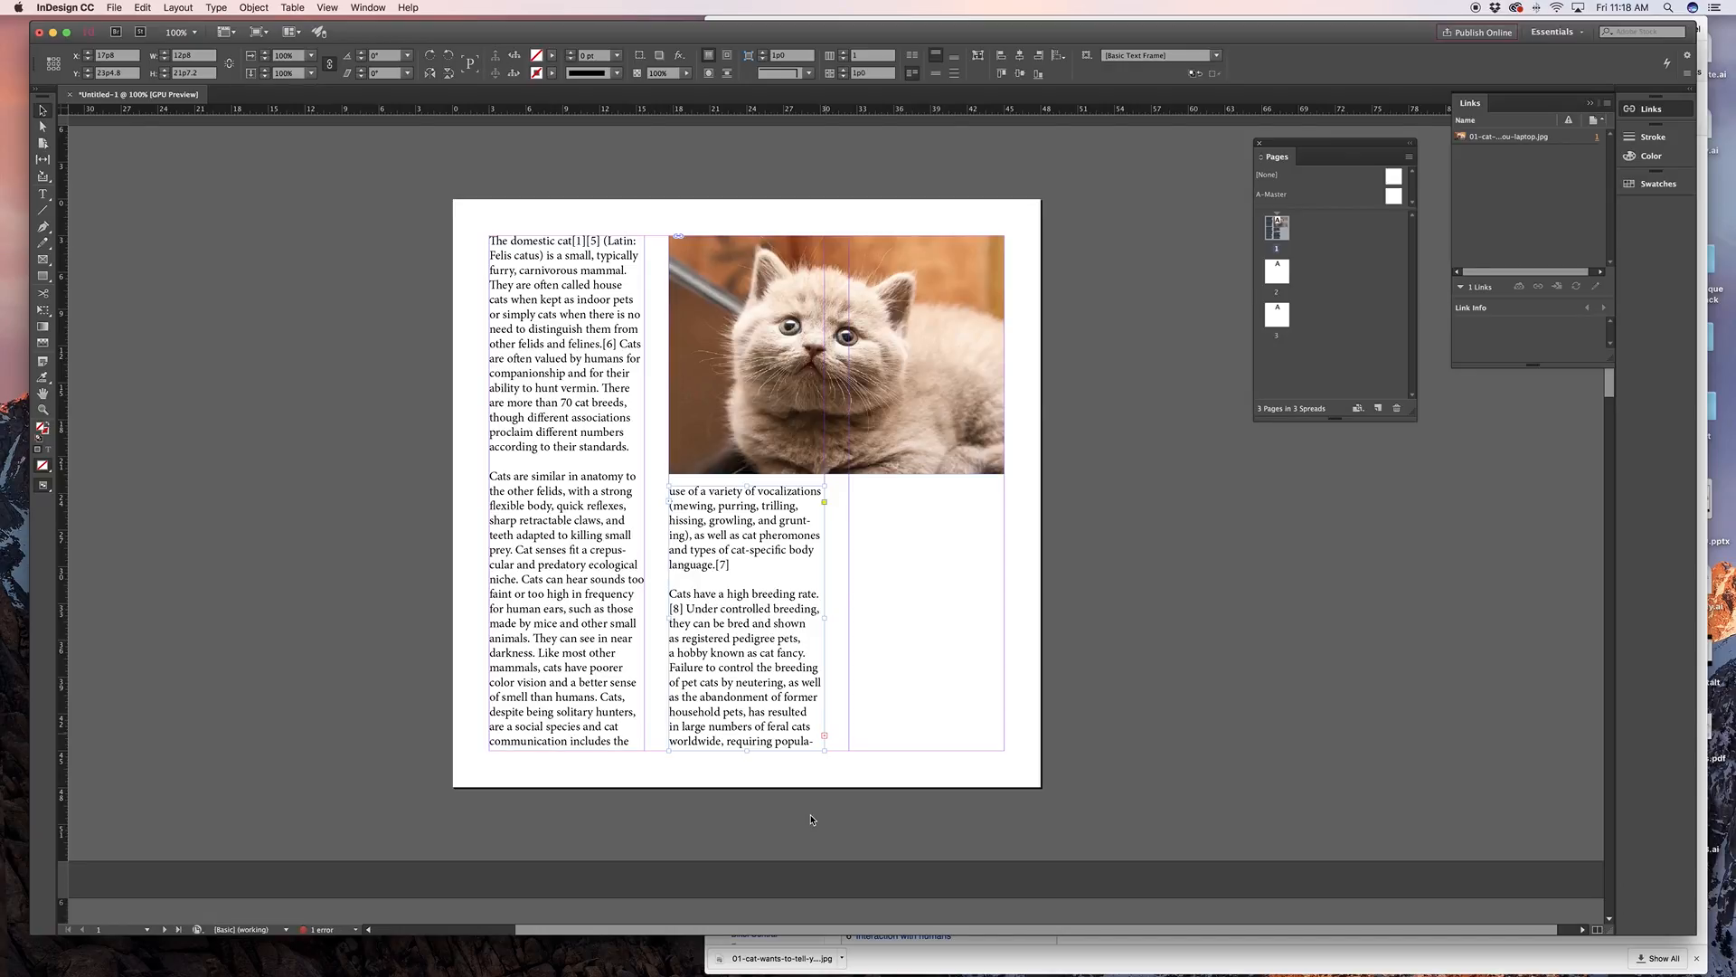
left_click(824, 737)
left_click(849, 488)
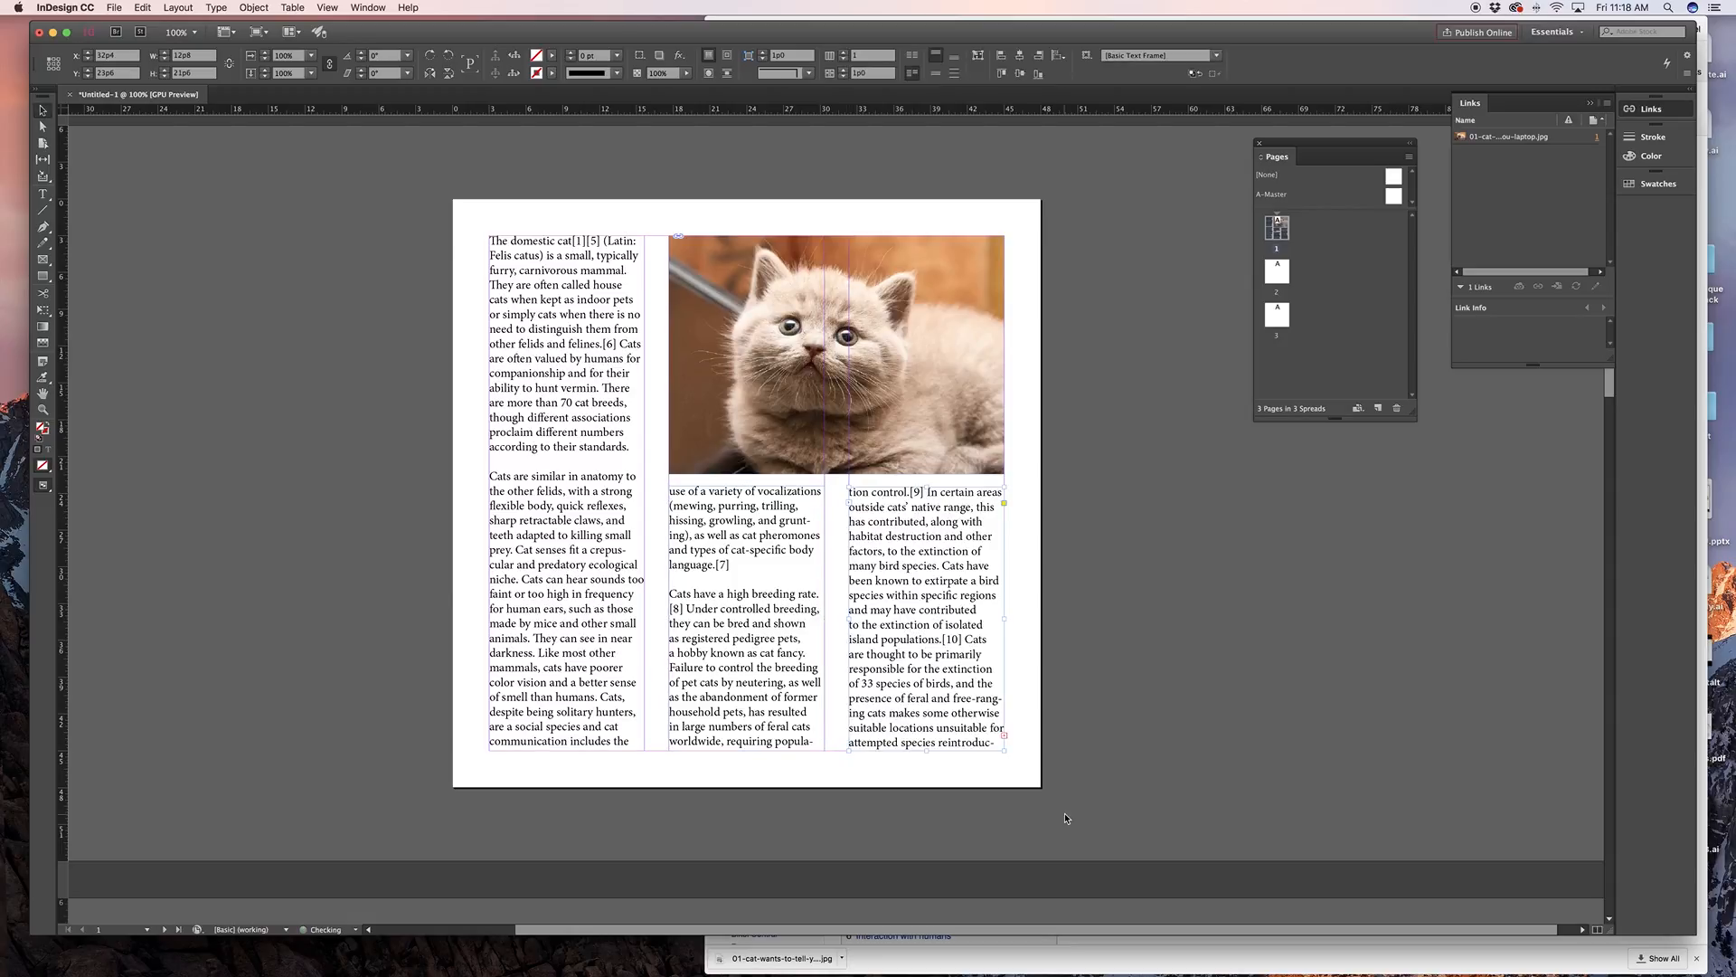
Thread the remaining overset text from page 1's third column into a linked frame in page 2's first column
scroll(1037, 500, "down", 5)
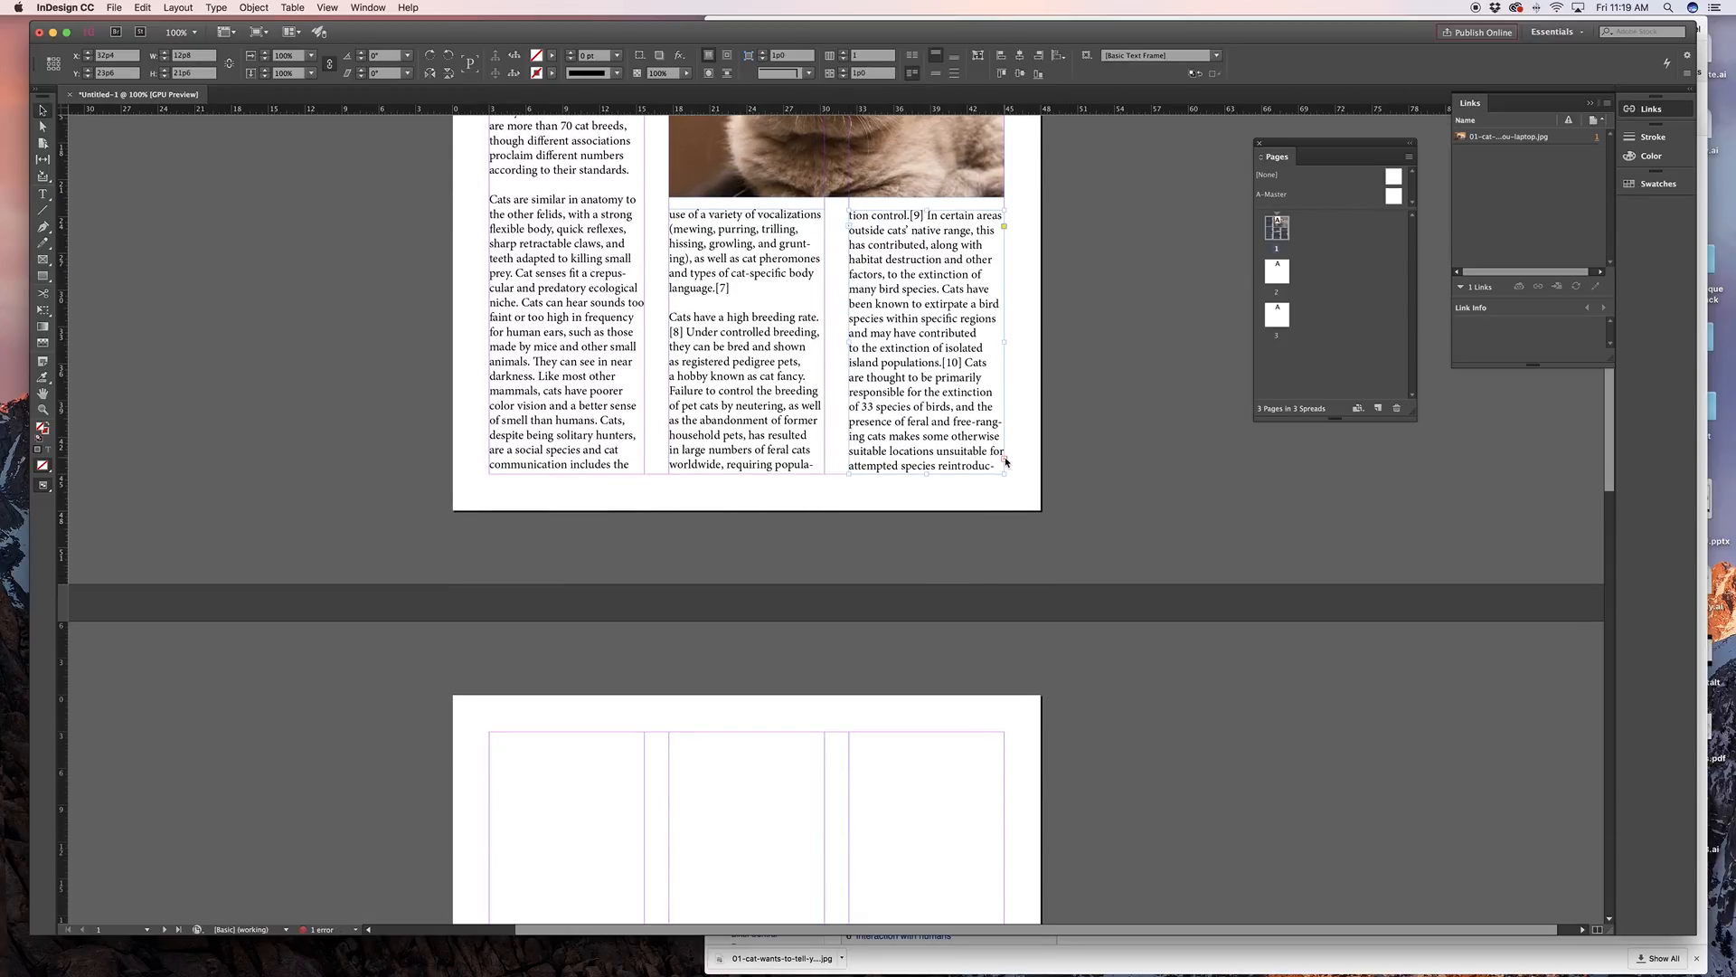
left_click(1006, 467)
scroll(775, 775, "down", 8)
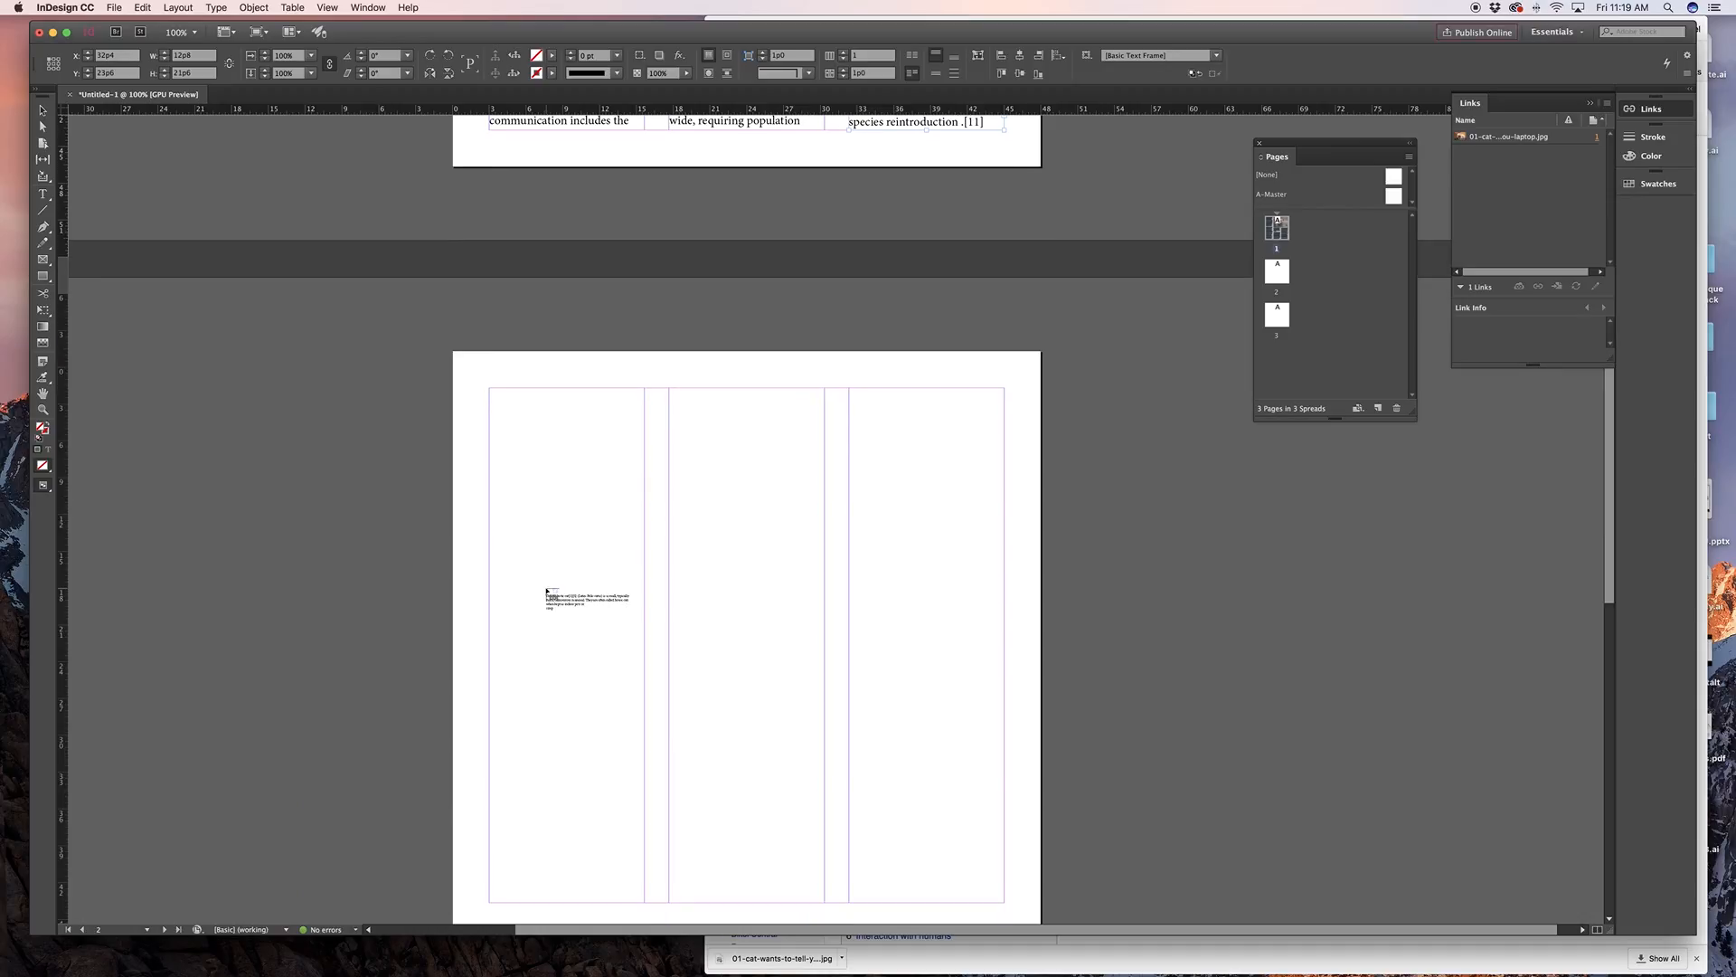
left_click(489, 371)
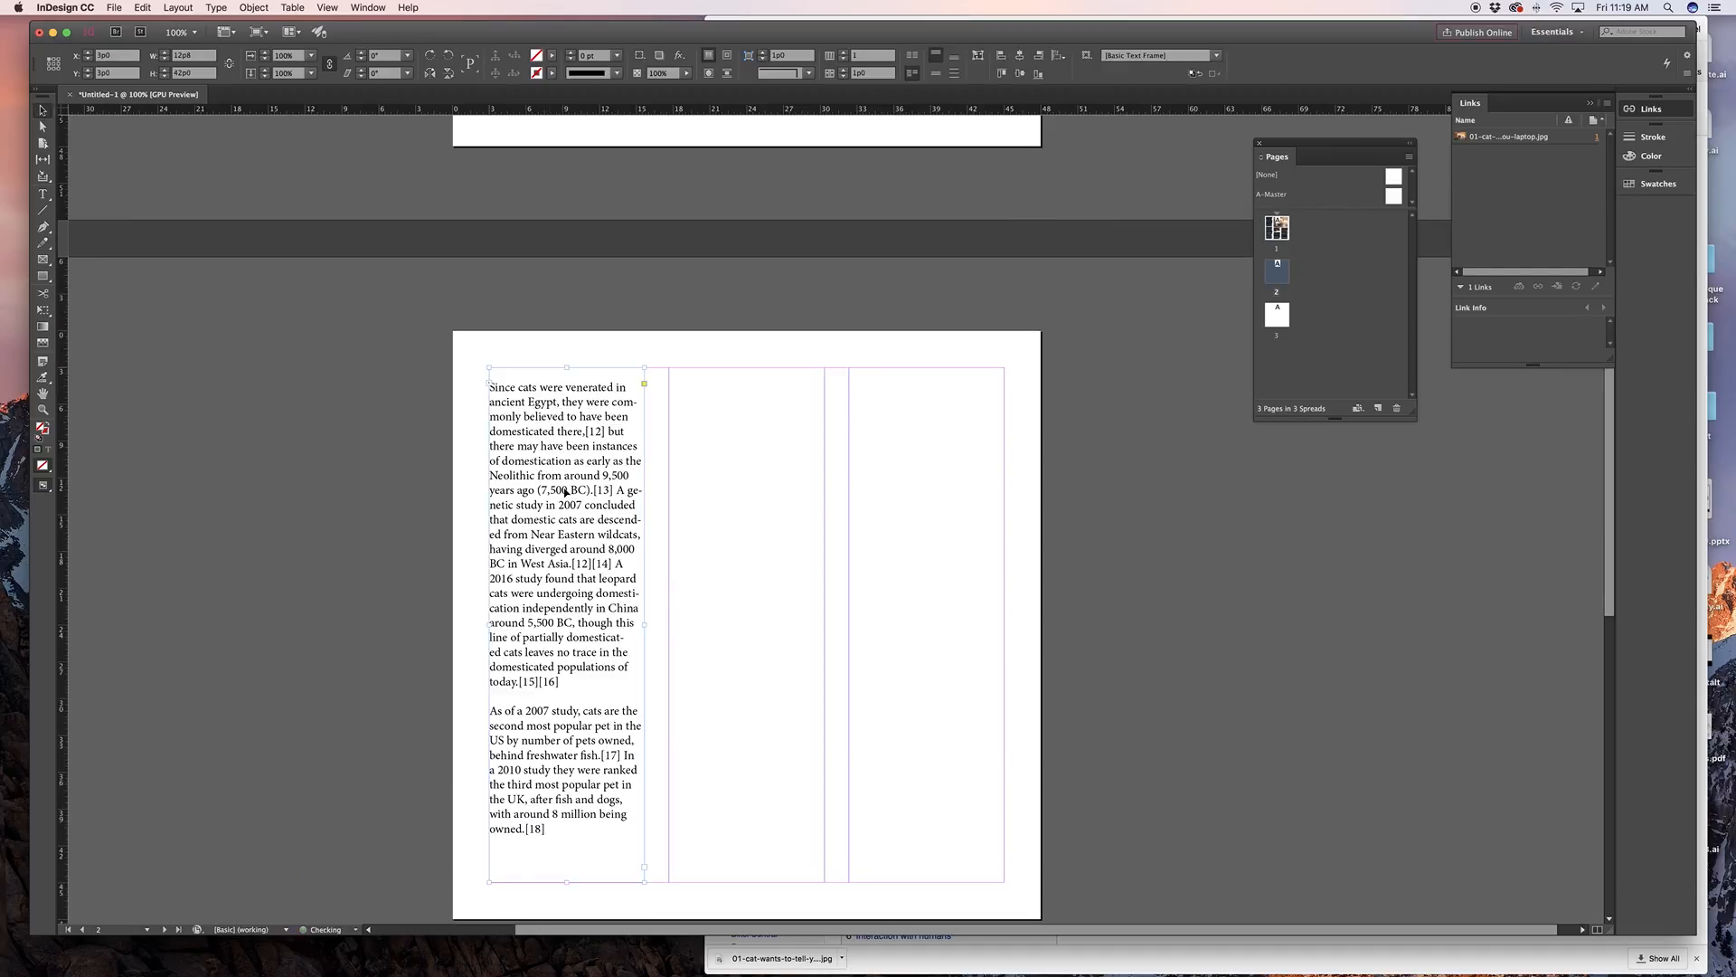
scroll(695, 625, "up", 10)
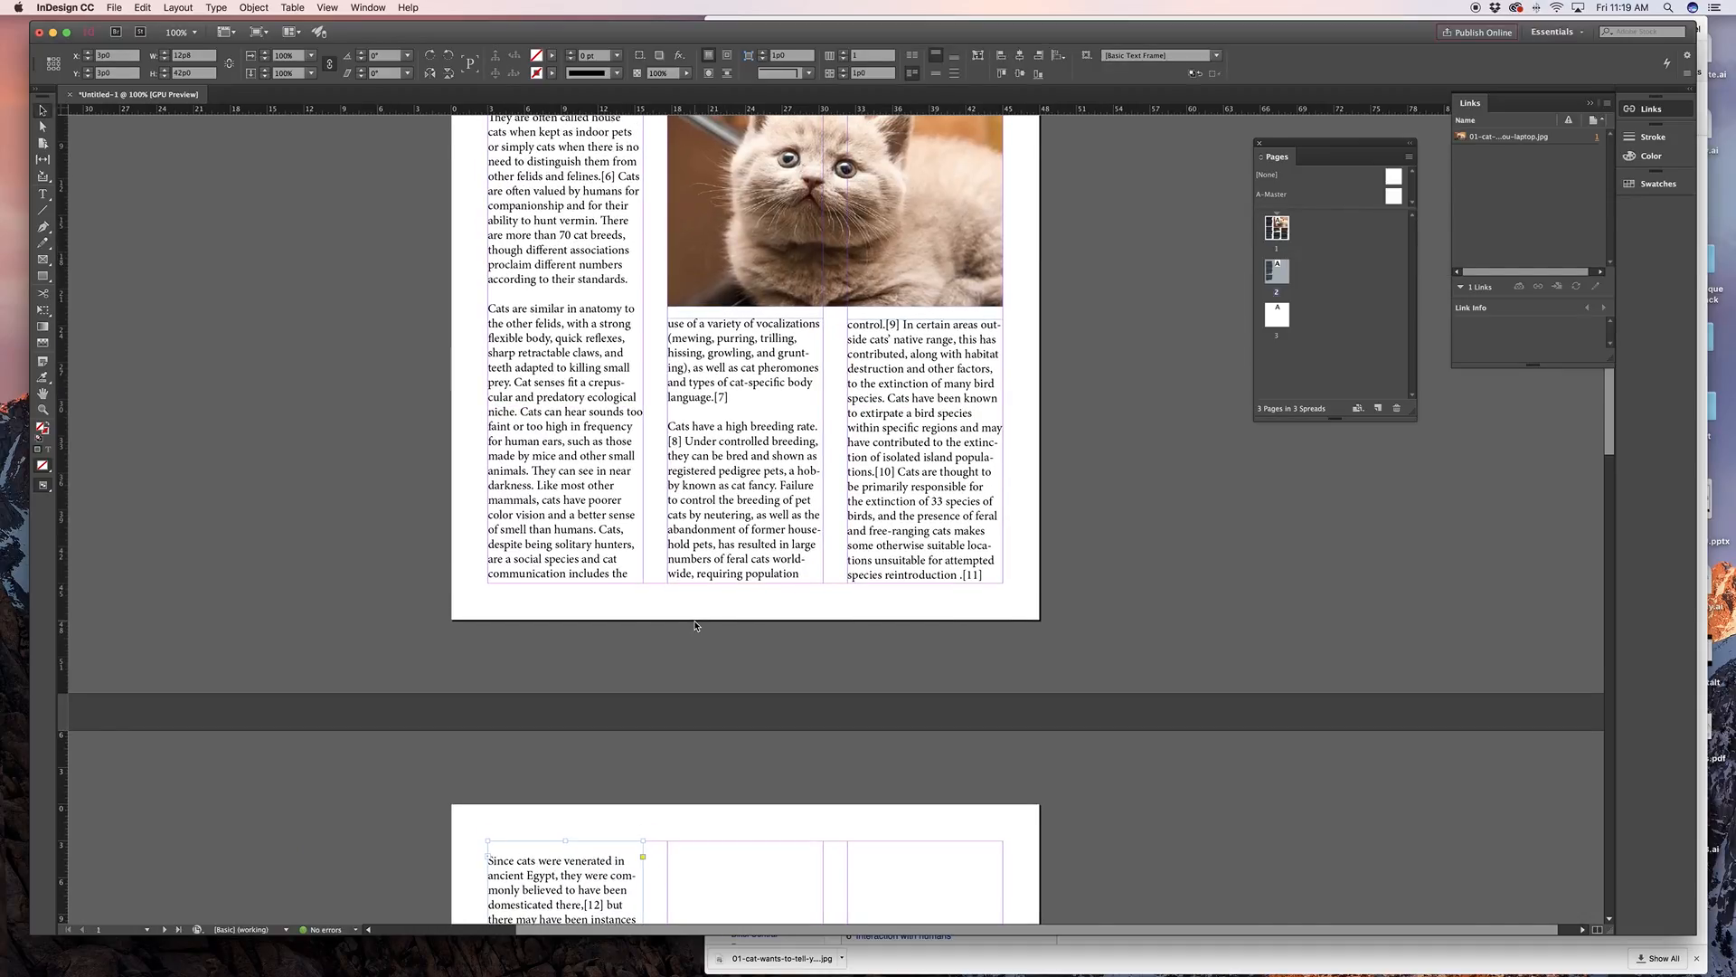
scroll(695, 625, "down", 3)
key("super+minus")
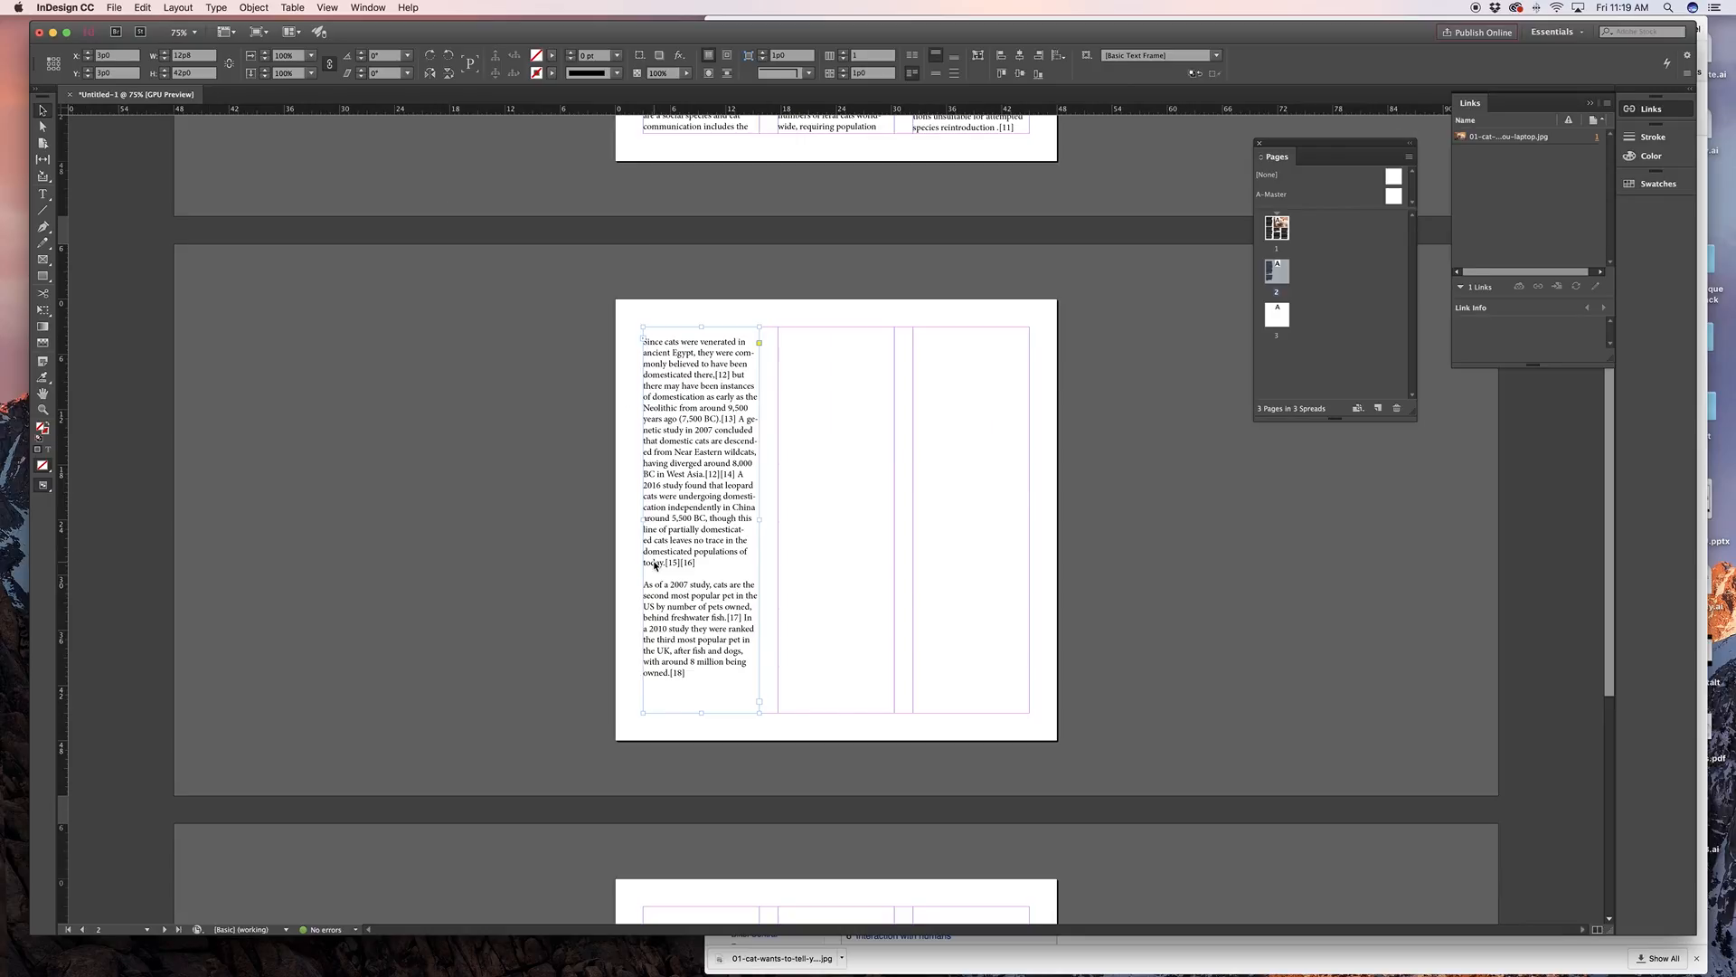
Shorten the first-column text frame on page 1 to about 29p1 high by lowering its upper edge
scroll(714, 452, "up", 5)
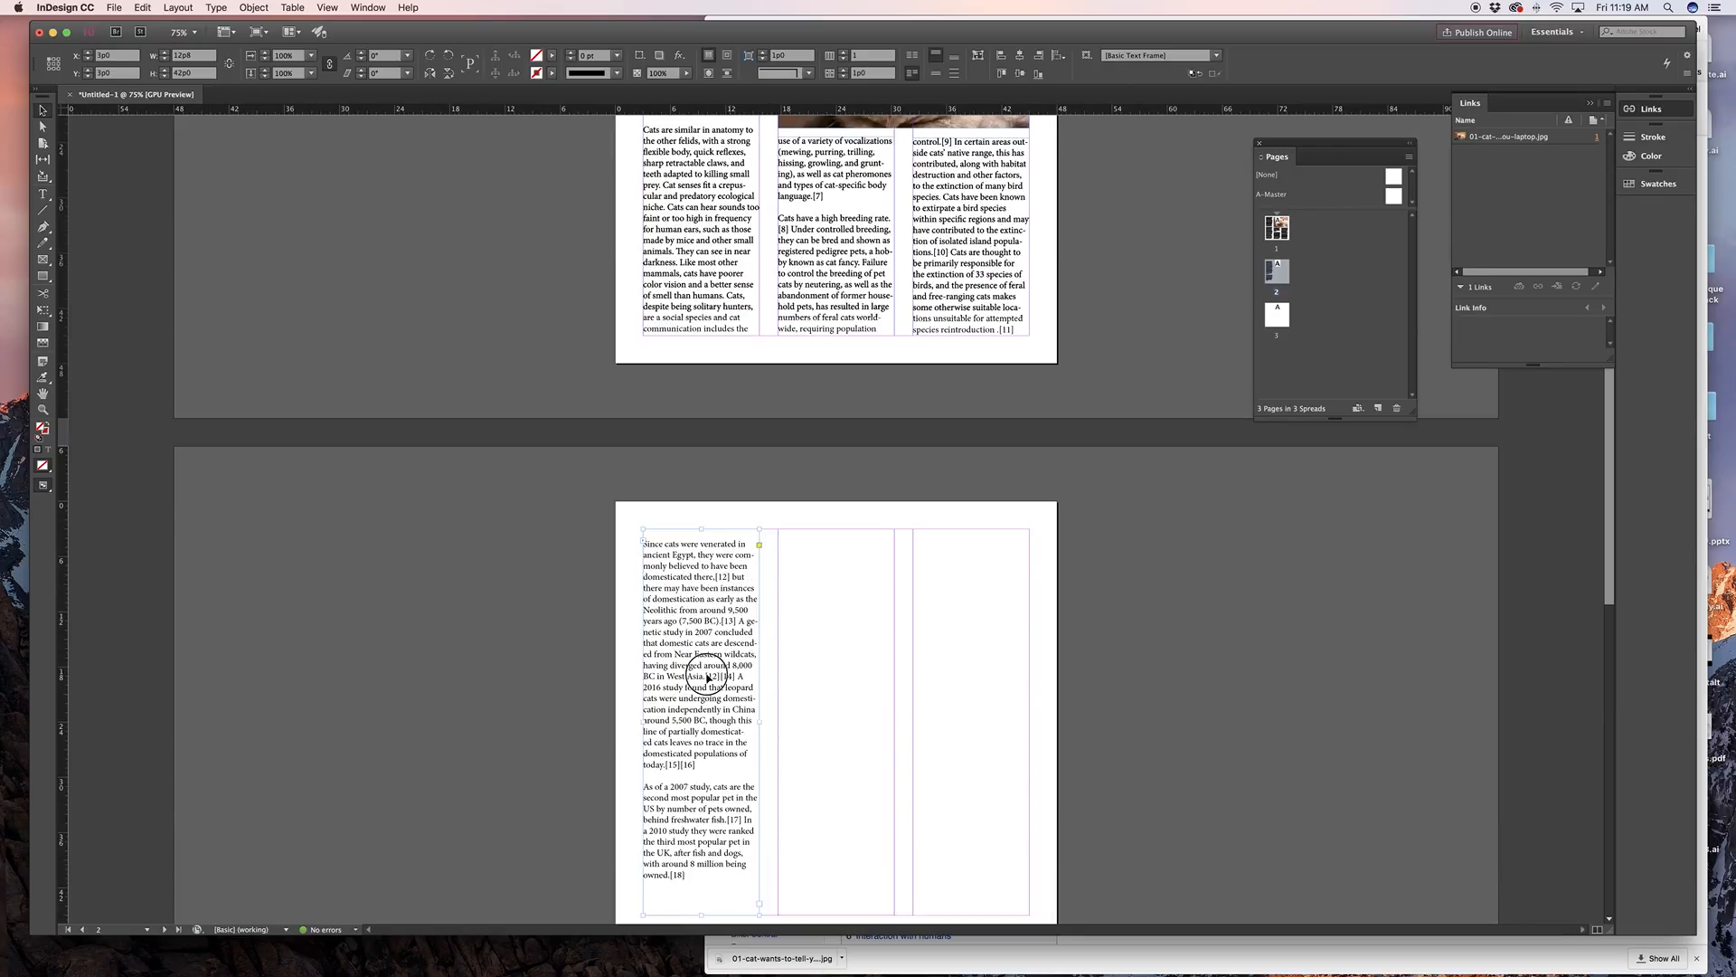
left_click(683, 365)
scroll(701, 235, "up", 1)
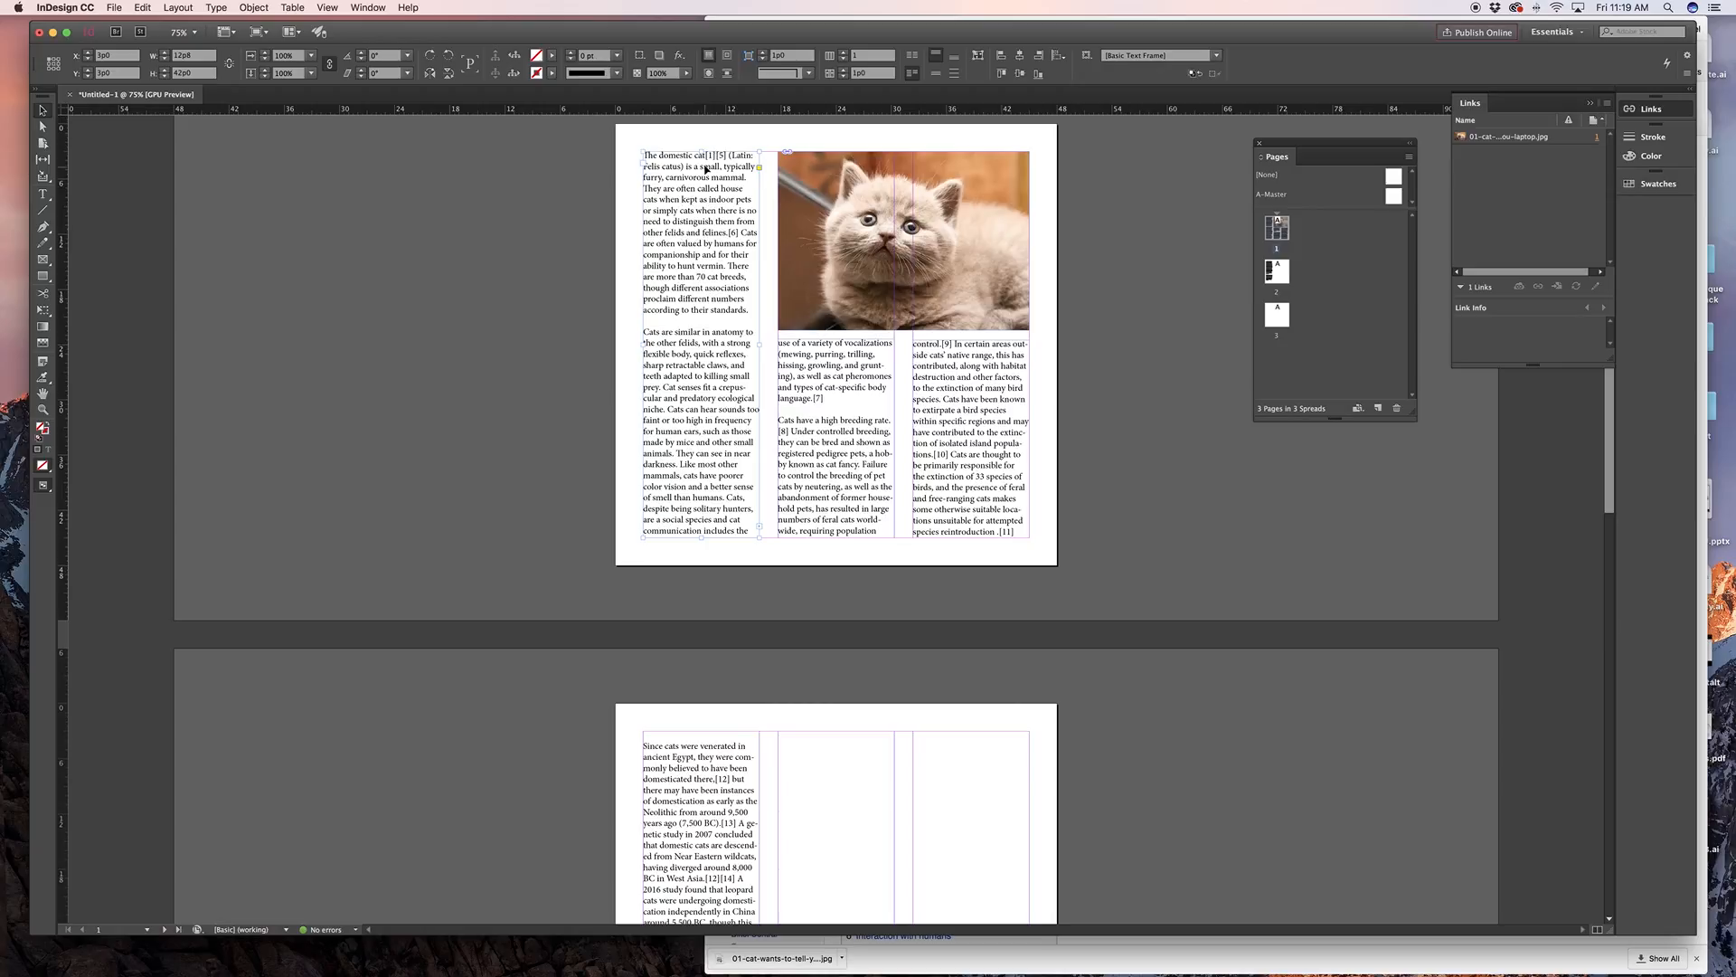
left_click_drag(702, 151, 735, 271)
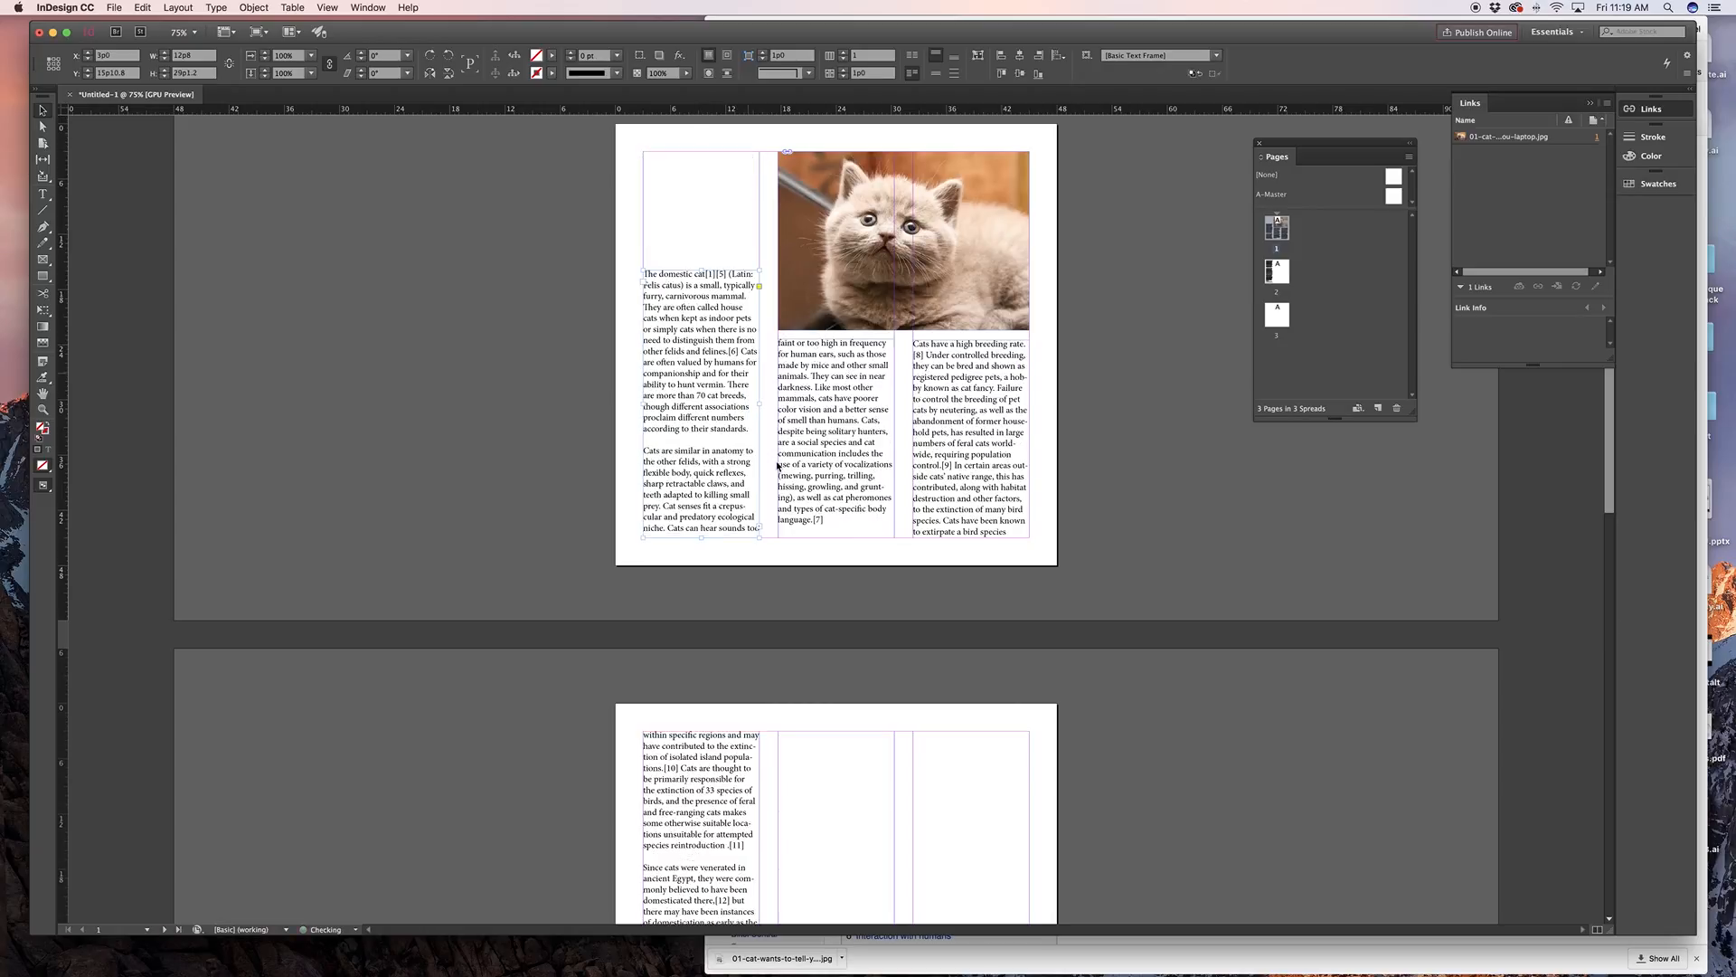
Thread the overset text from page 2's first column into a linked frame filling page 2's second column
scroll(787, 481, "down", 1)
scroll(786, 481, "down", 3)
left_click(759, 842)
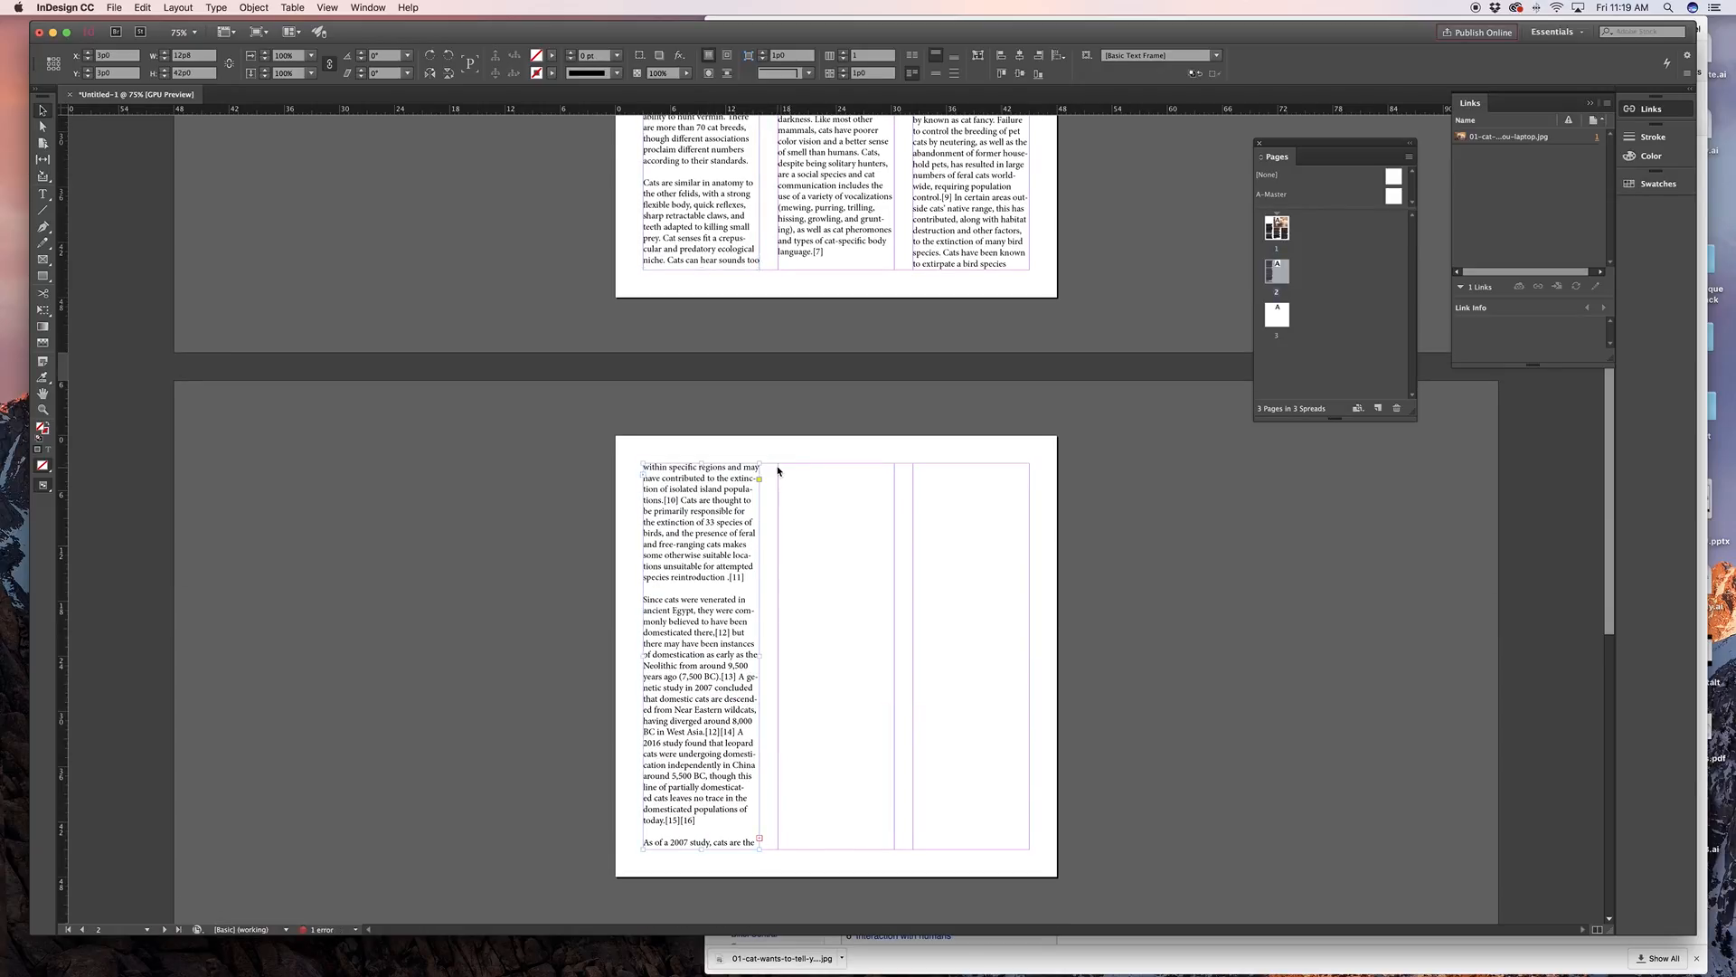
left_click_drag(758, 842, 758, 838)
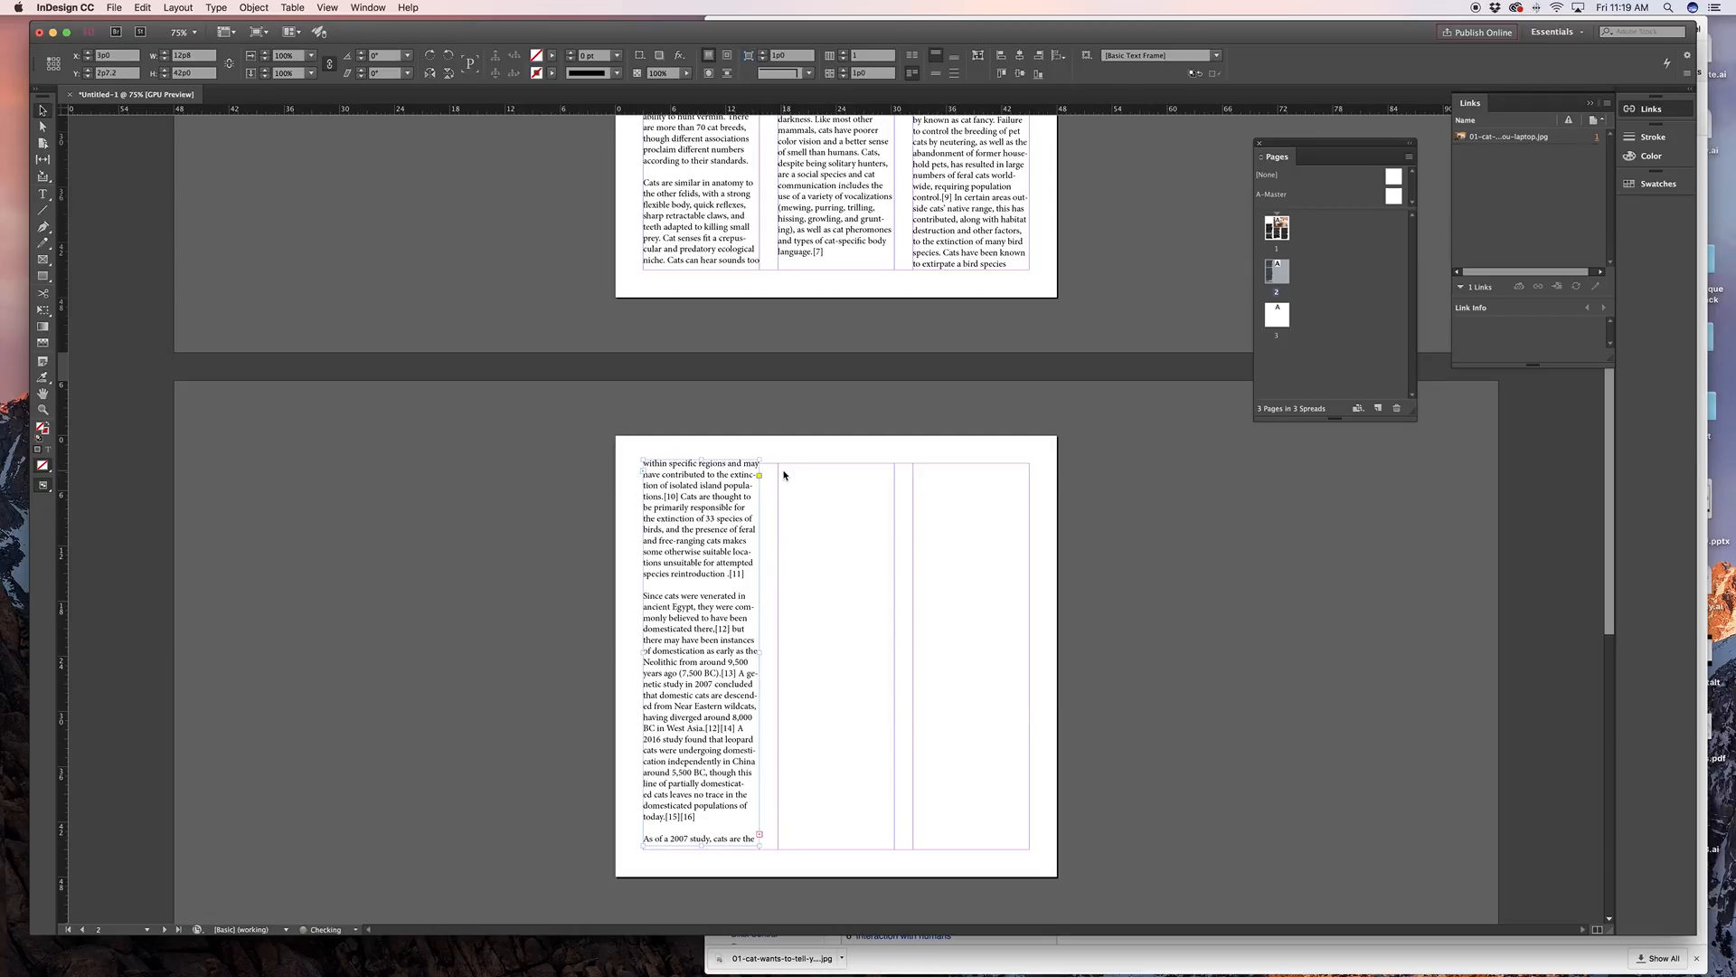
key("z")
key("v")
left_click_drag(733, 753, 732, 757)
left_click(761, 840)
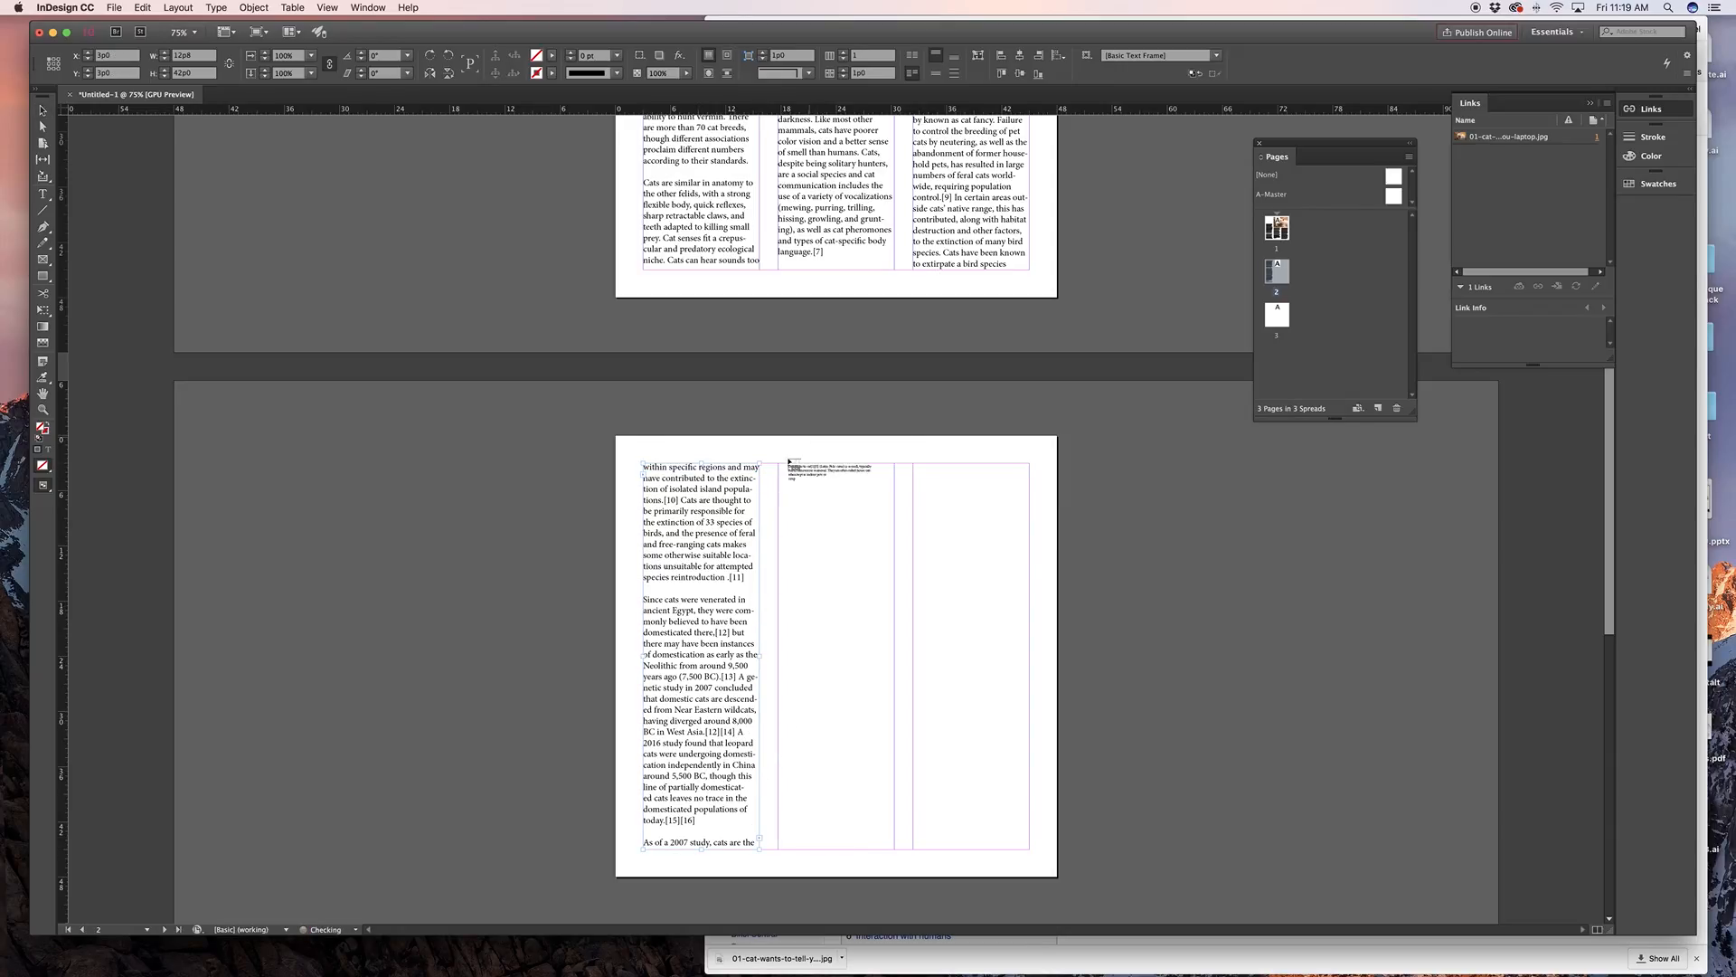
left_click(778, 464)
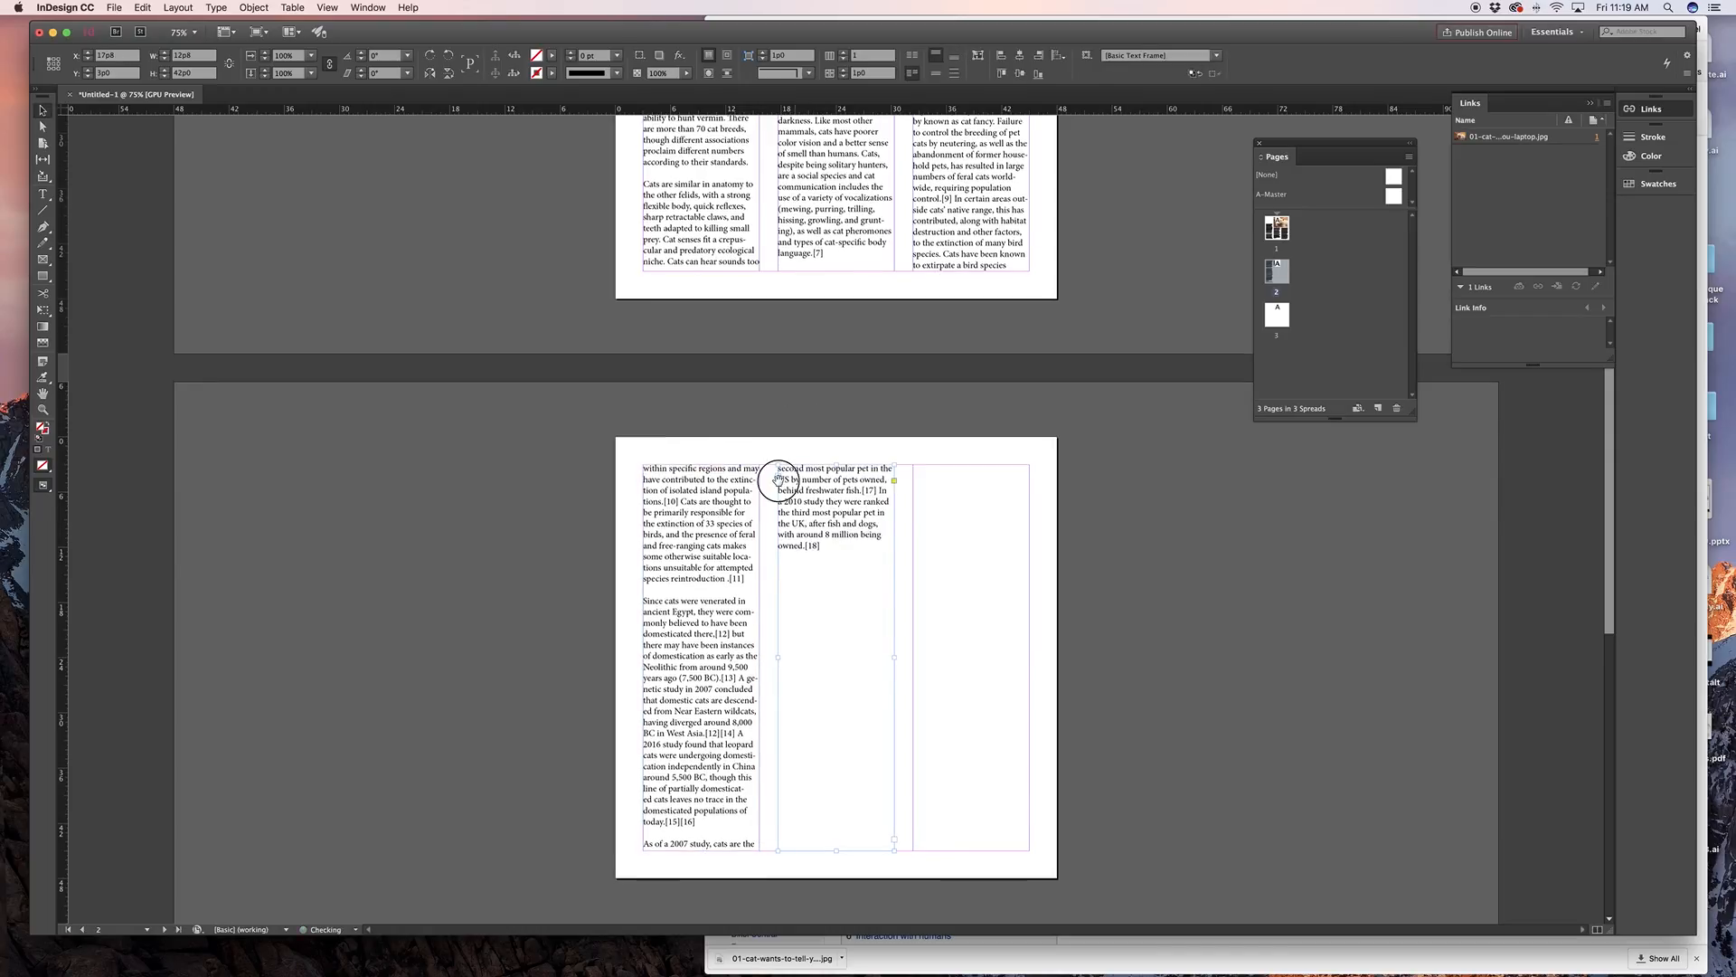
Lower the upper edge of page 1's first-column text frame until it roughly lines up with the frames below the cat picture
scroll(724, 226, "up", 3)
left_click_drag(700, 201, 701, 274)
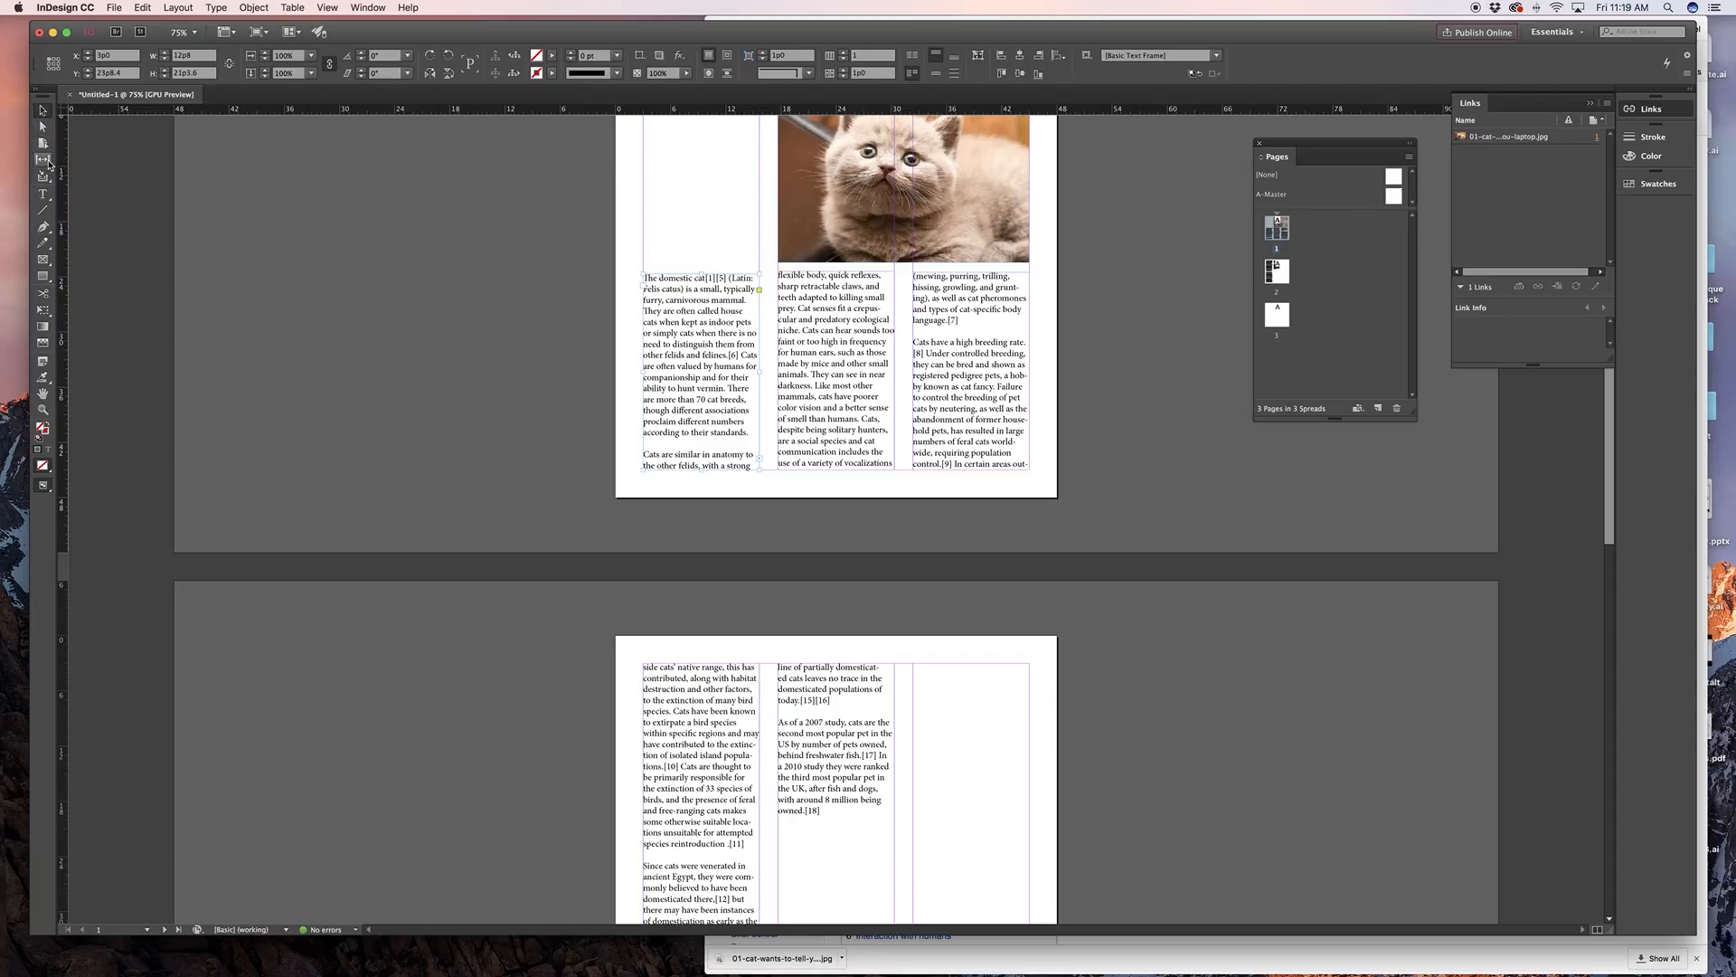
Draw a nearly horizontal line about 28p long from the pasteboard to the cat picture, stroke it C=100 M=0 Y=0 K=0, and thicken it
left_click(43, 210)
left_click_drag(516, 232, 778, 237)
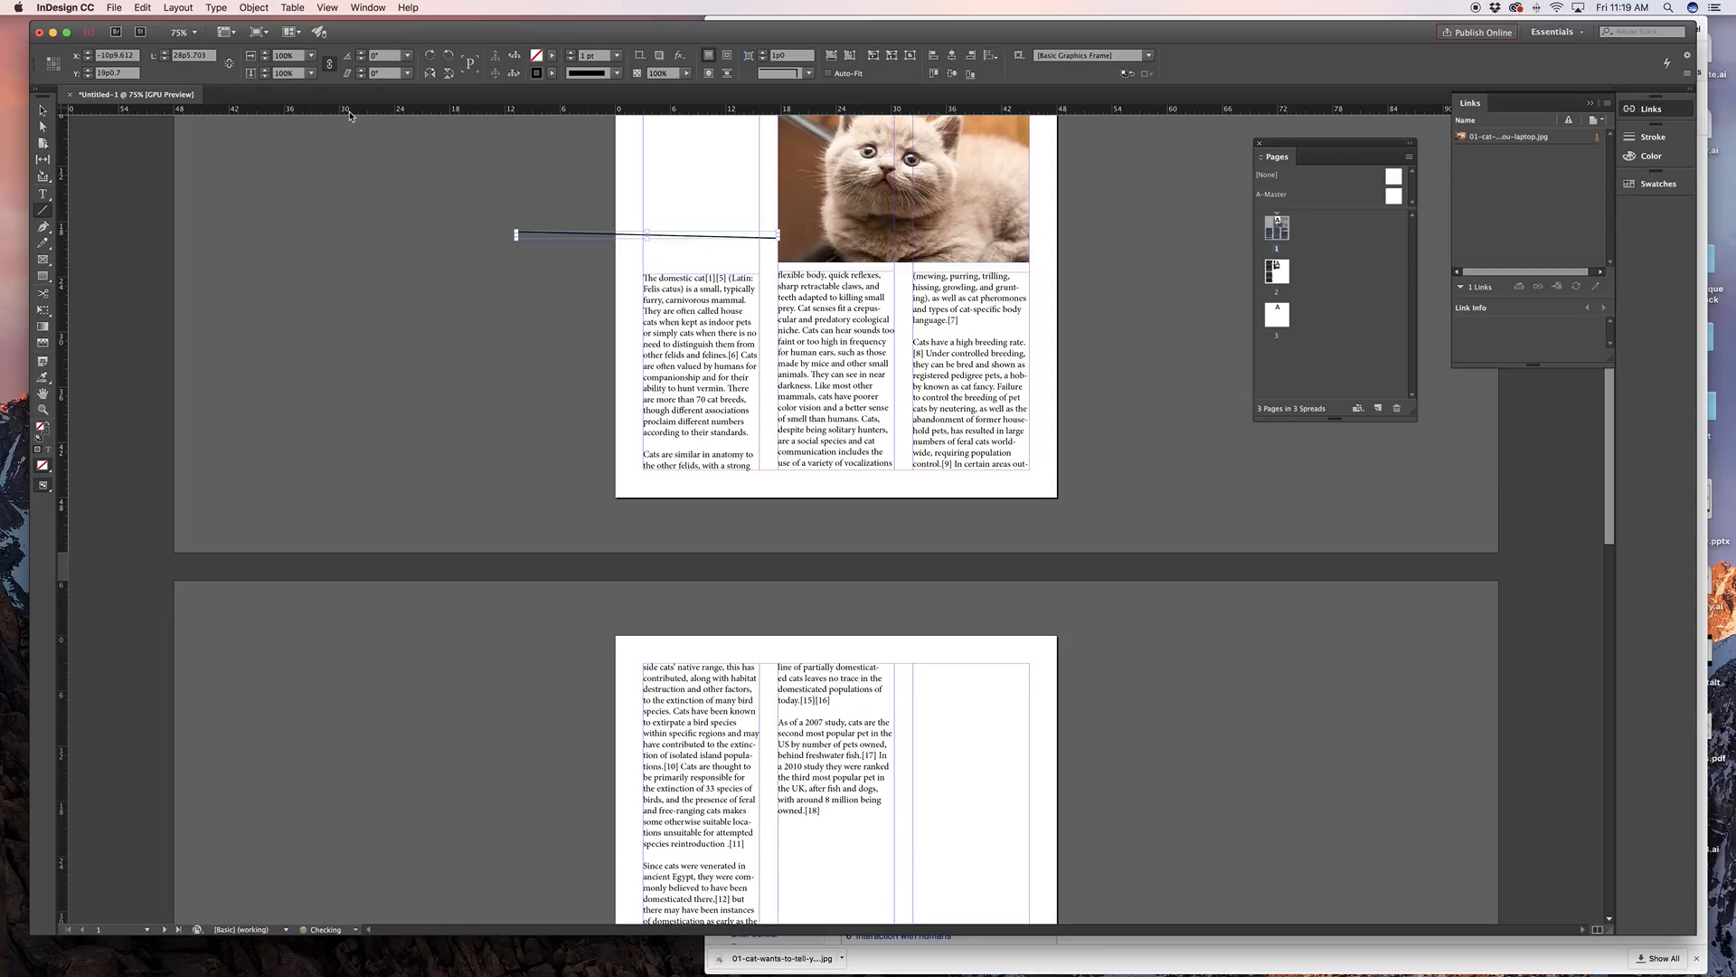
left_click(552, 74)
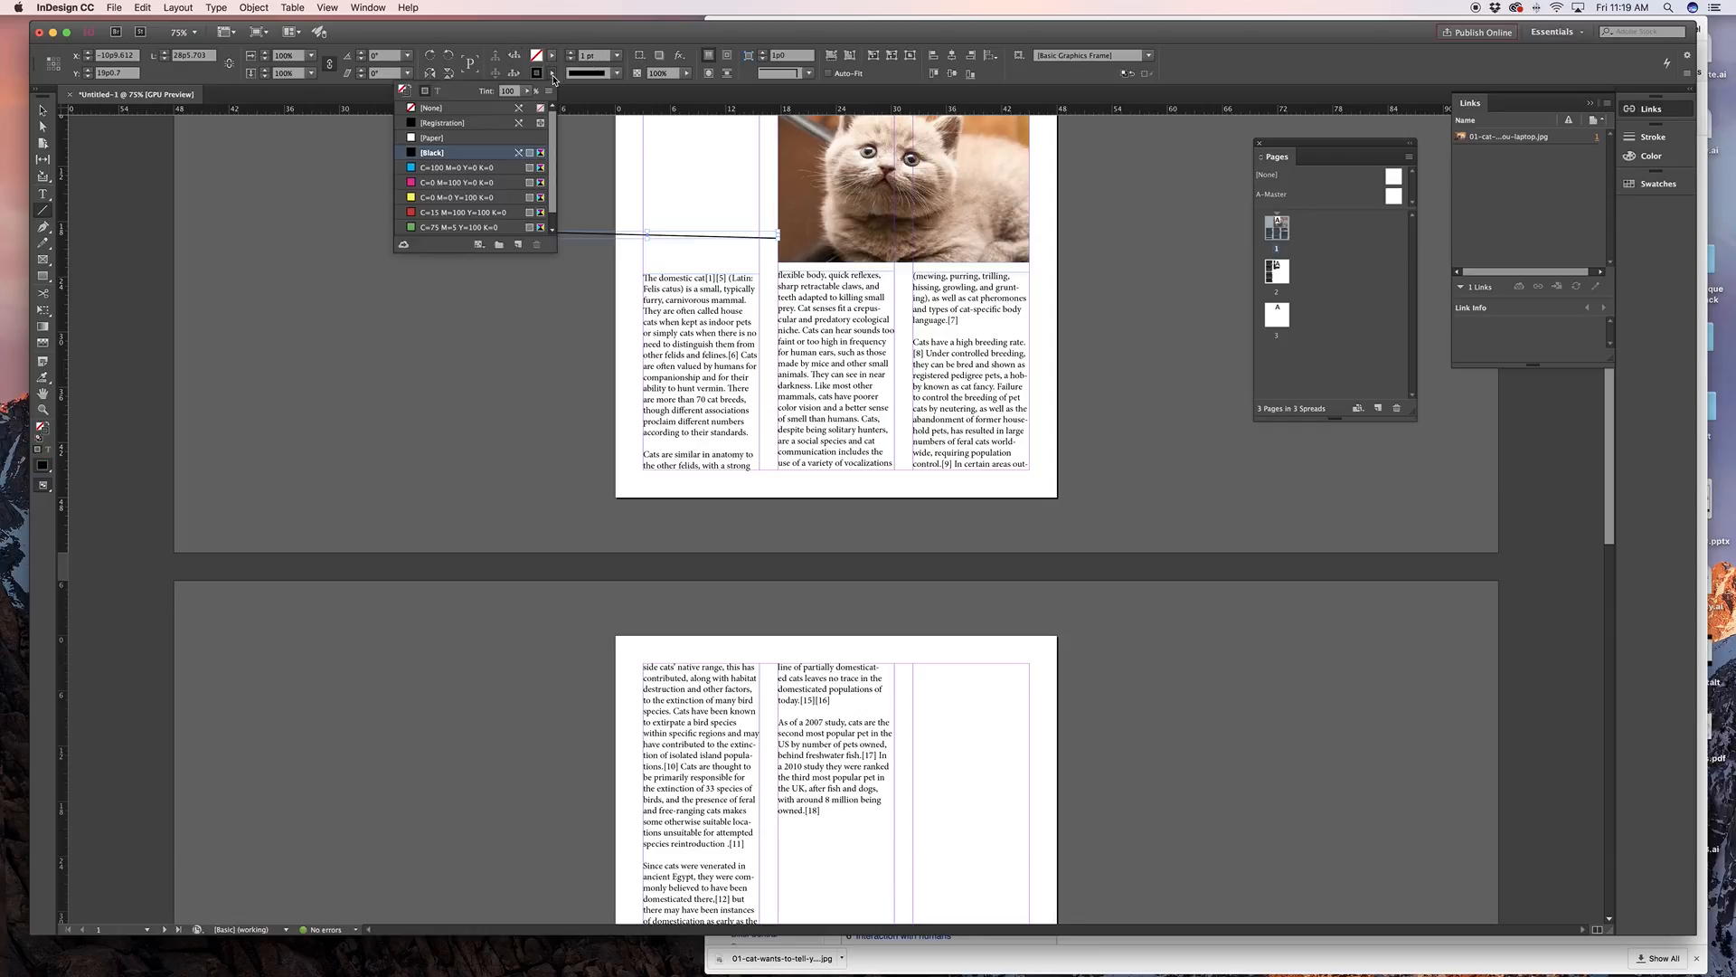
left_click(478, 166)
left_click(571, 53)
left_click(571, 52)
left_click(570, 52)
left_click(571, 53)
left_click(570, 52)
Draw a closed, curved freeform shape with the Pen tool on the pasteboard beside page 1
left_click(43, 228)
left_click_drag(361, 249, 532, 328)
left_click_drag(494, 392, 453, 410)
left_click_drag(360, 415, 344, 300)
left_click_drag(317, 243, 332, 209)
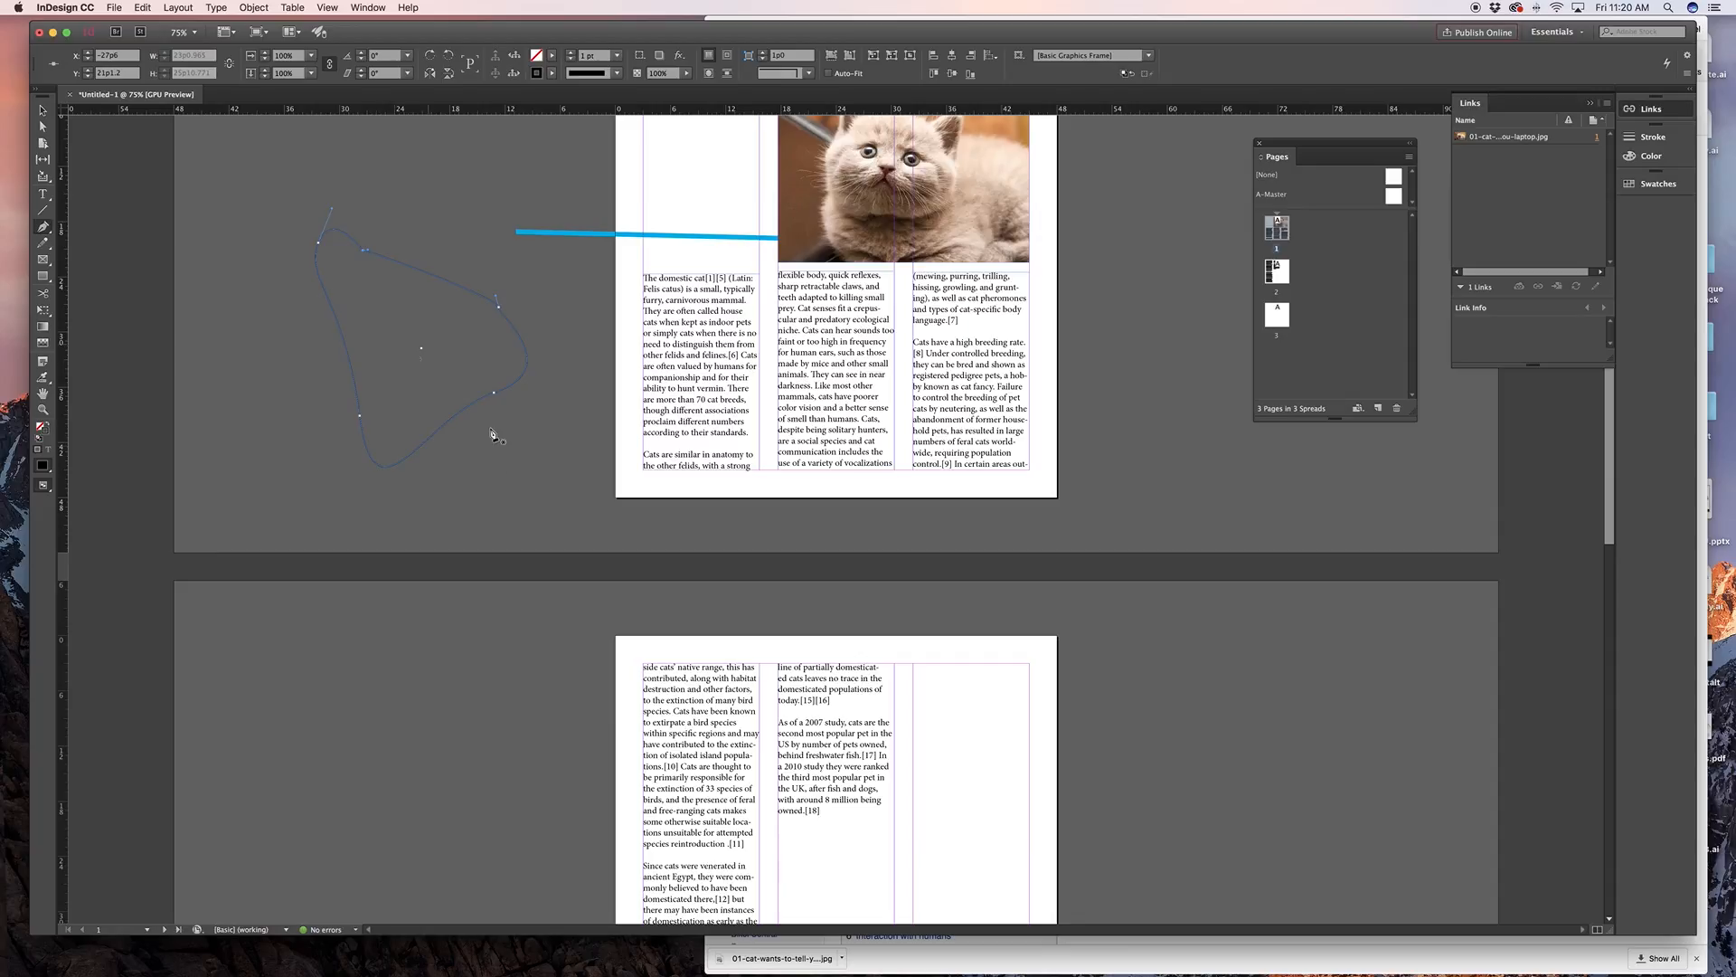
Draw a rectangle across the full page width at the head of page 1, 48p0 wide and about 16p3 high
left_click(42, 261)
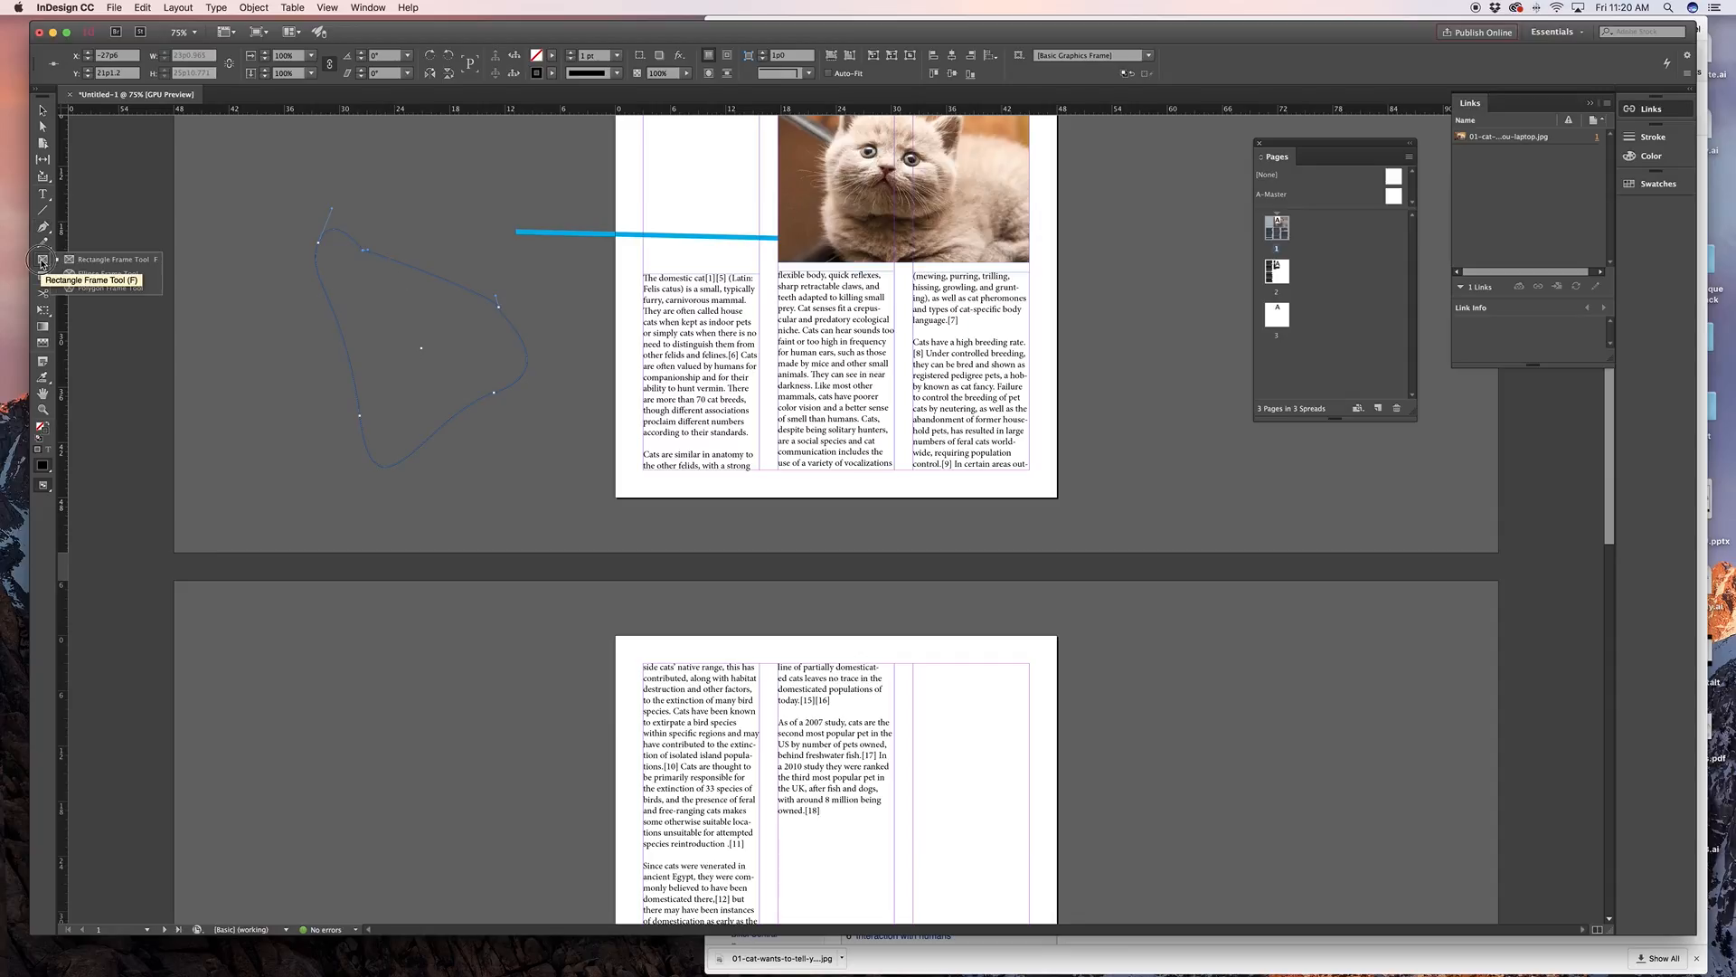
left_click(43, 278)
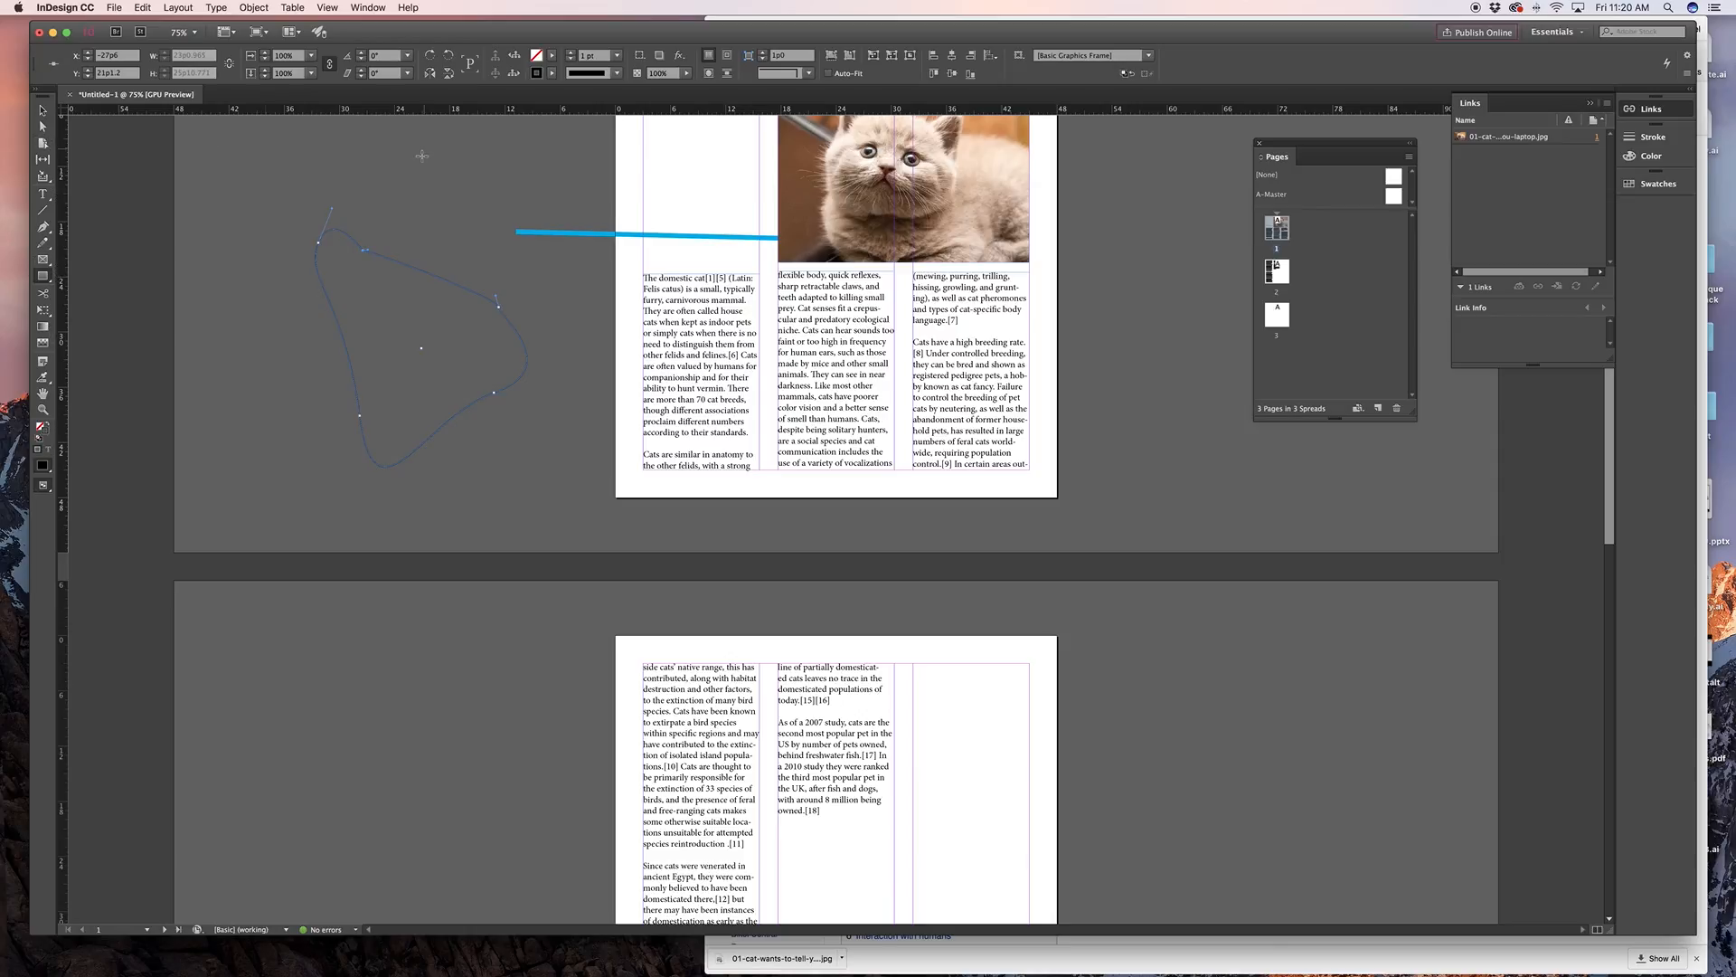
left_click(43, 109)
scroll(1051, 282, "up", 3)
left_click(42, 275)
left_click_drag(638, 214, 1057, 344)
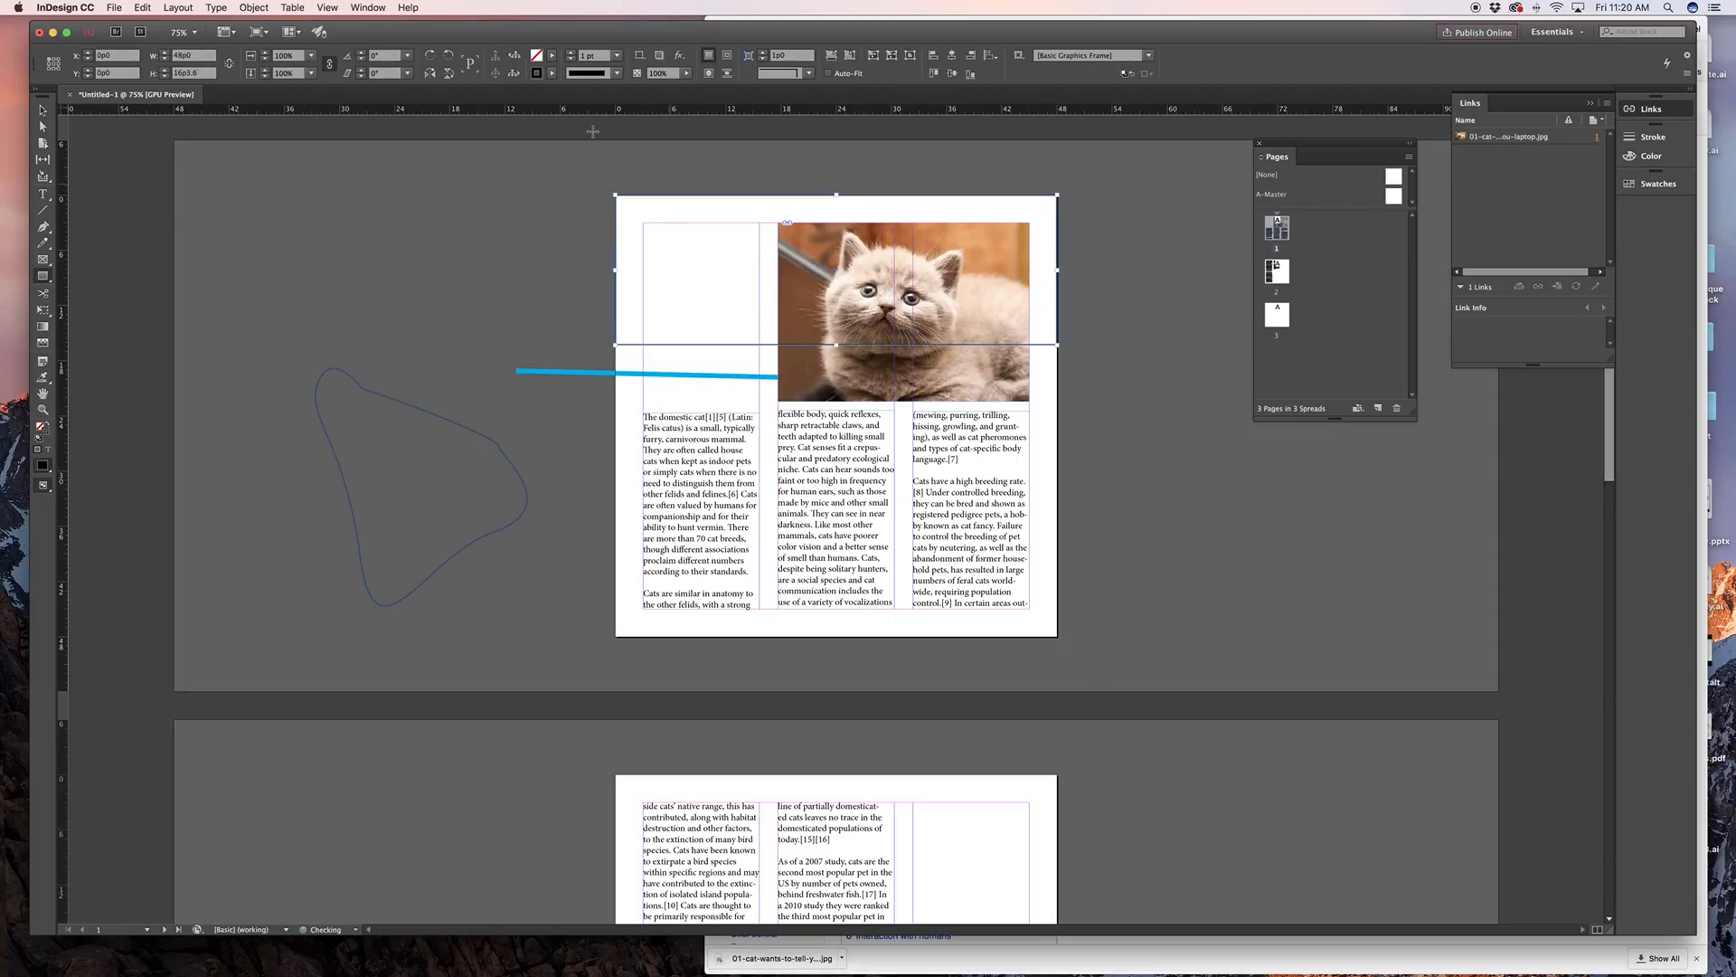
Fill the rectangle with C=100 M=0 Y=0 K=0 and set its stroke to None
left_click(552, 56)
left_click(457, 150)
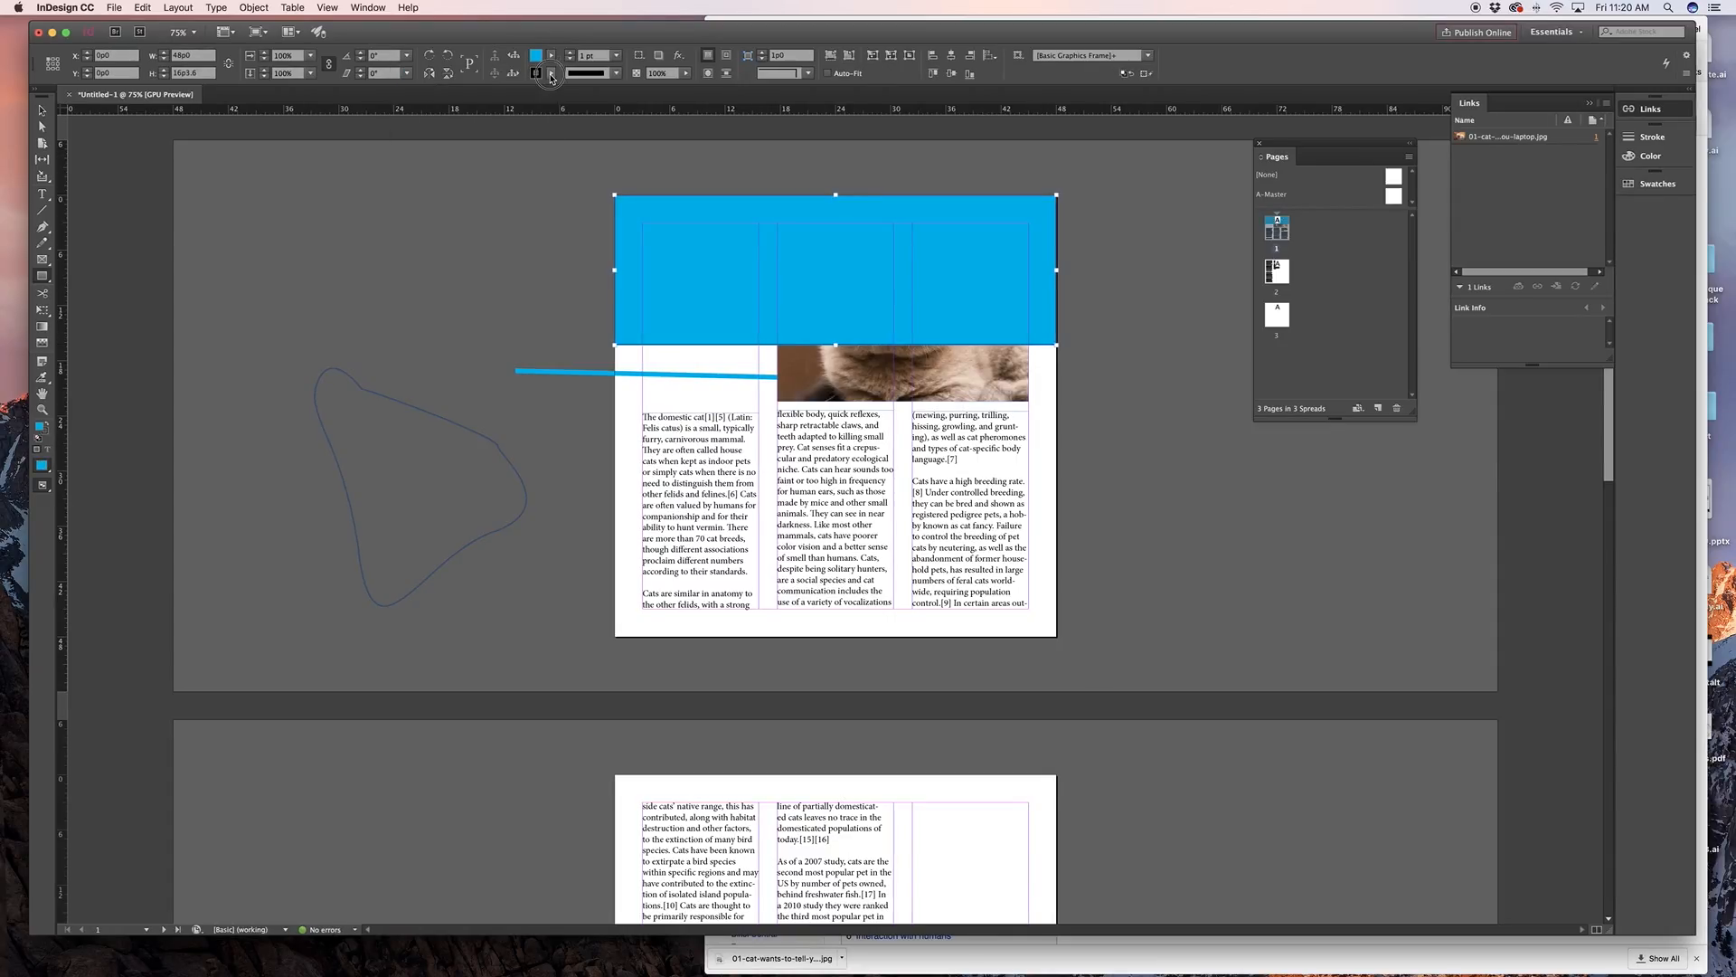
left_click(552, 72)
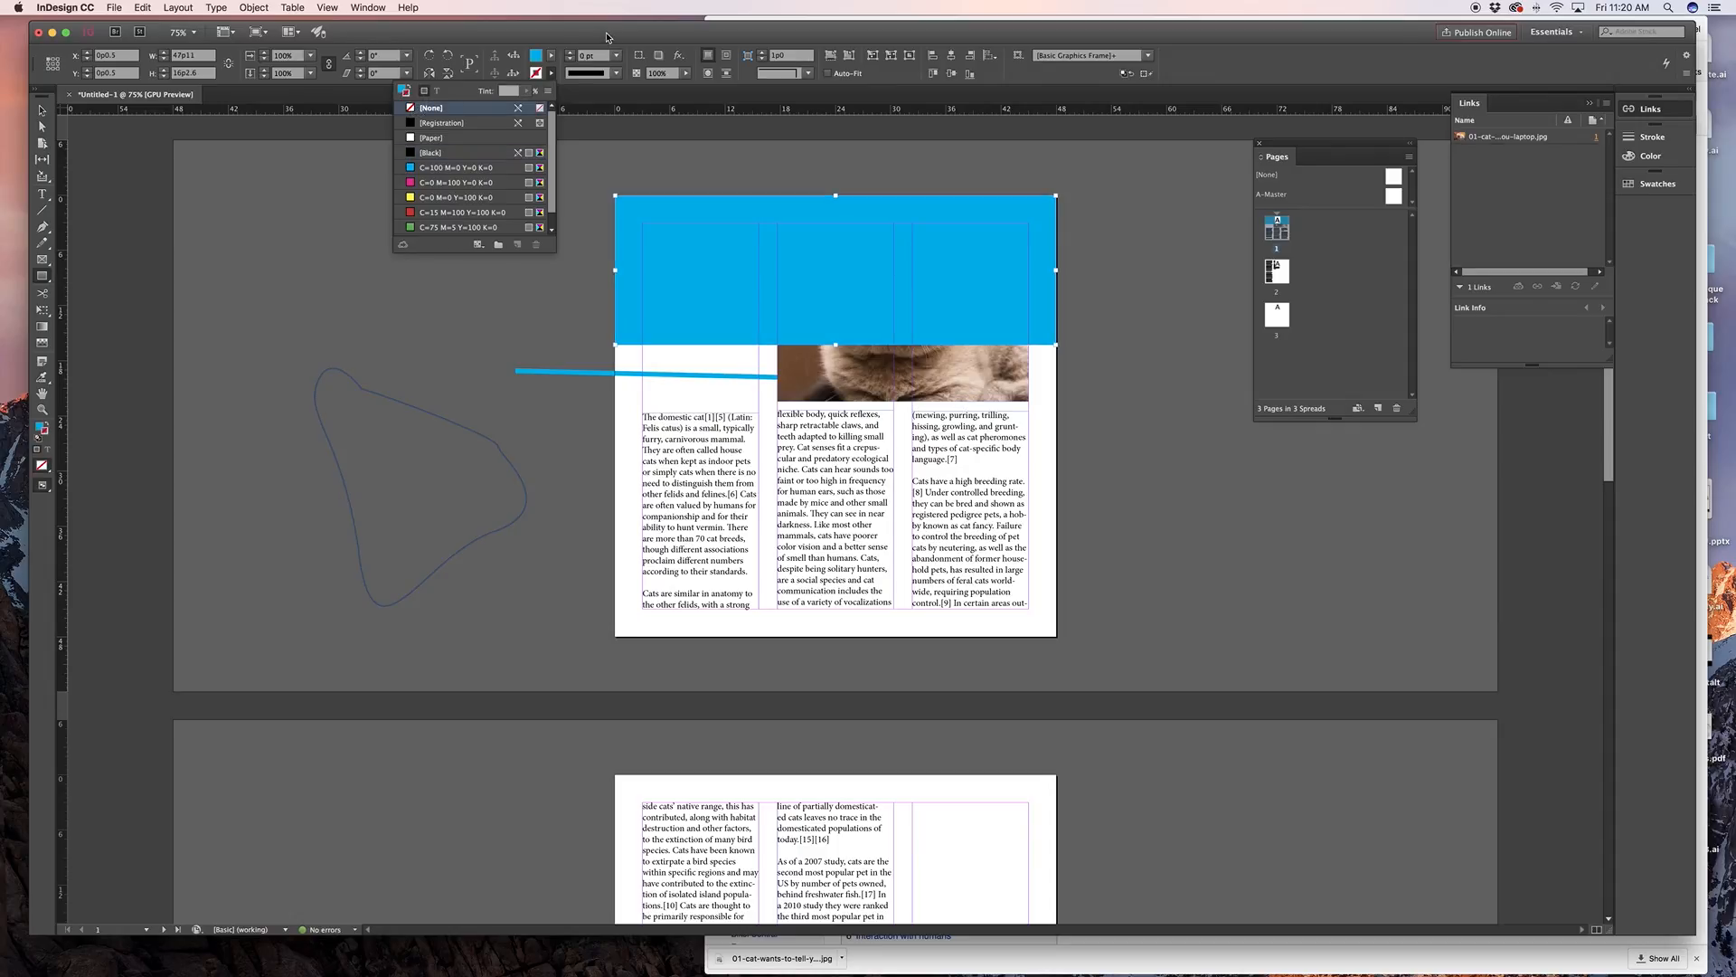
left_click(412, 110)
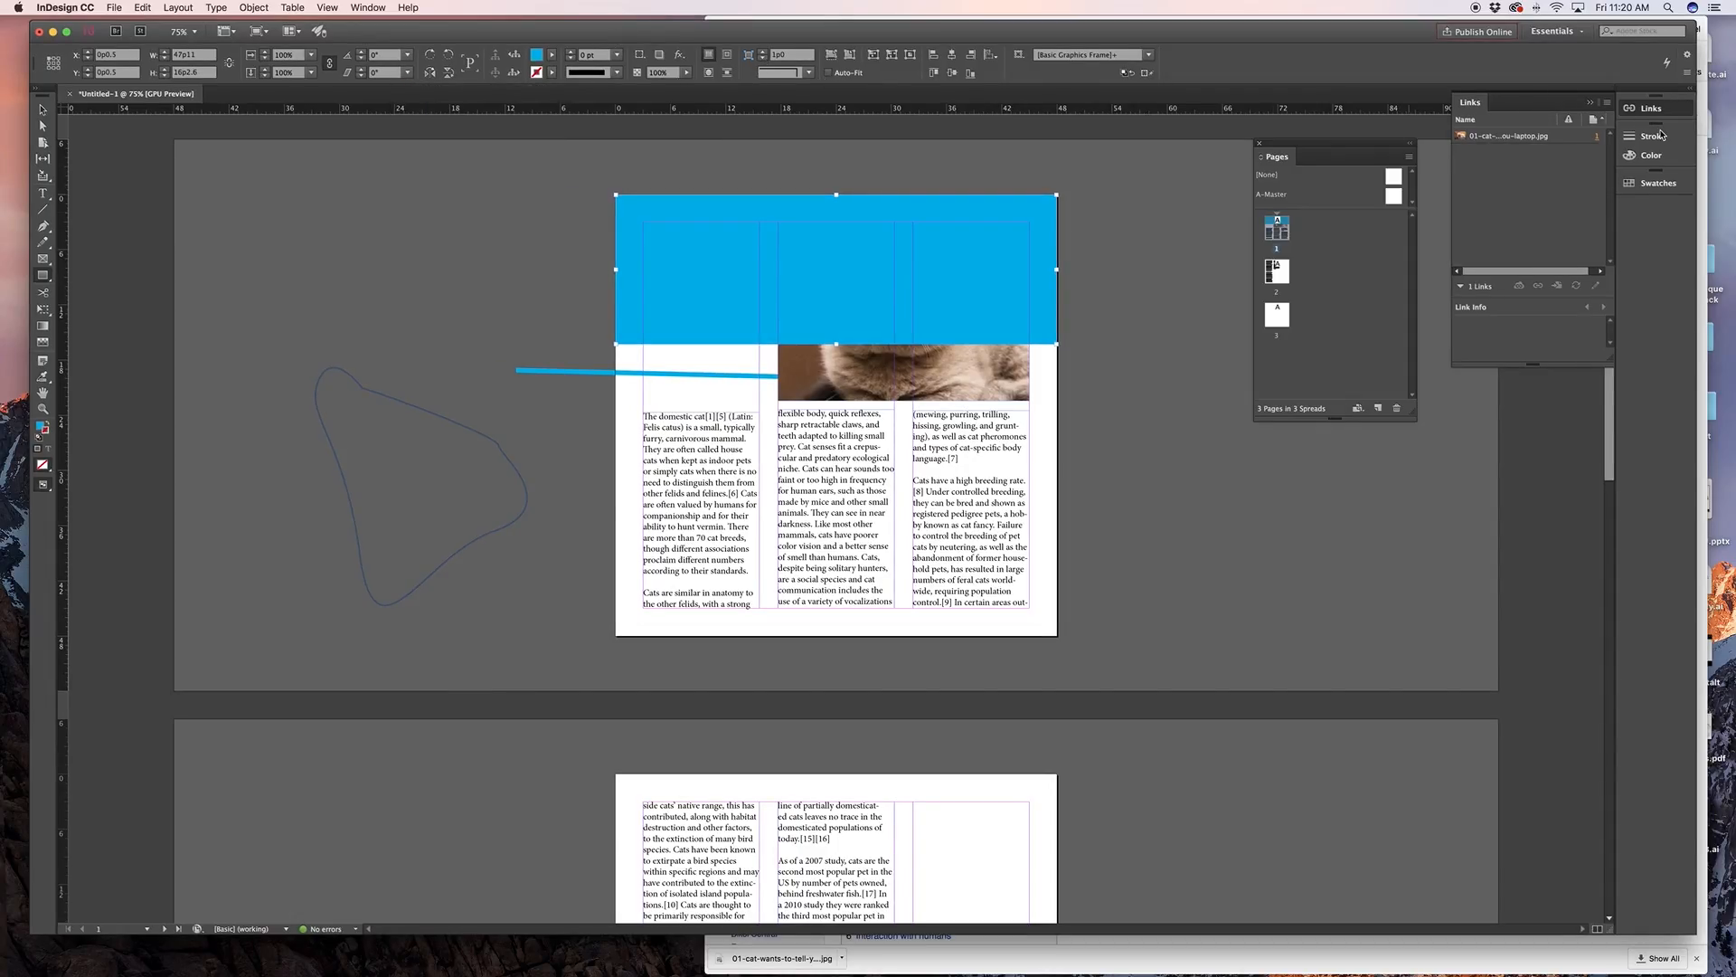
Set the rectangle's fill tint to 50% and send it to the back, behind the cat picture
left_click(1651, 155)
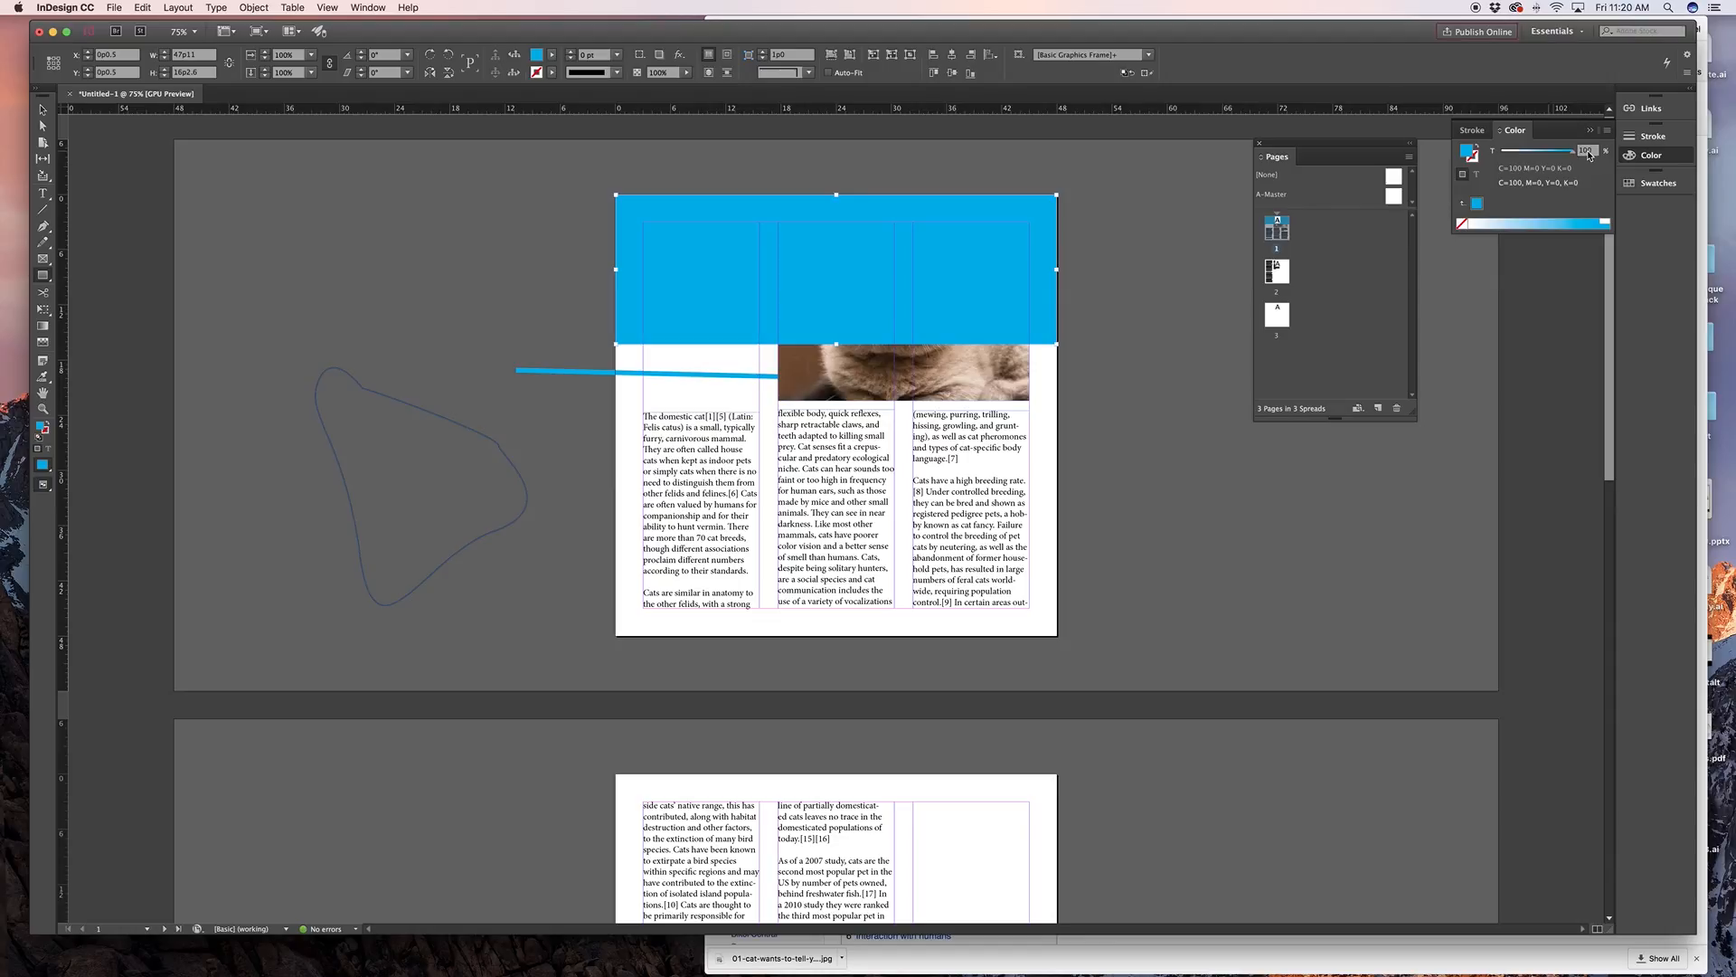
left_click(1580, 151)
type("50")
key("Return")
left_click(43, 110)
key("shift+super+bracketleft")
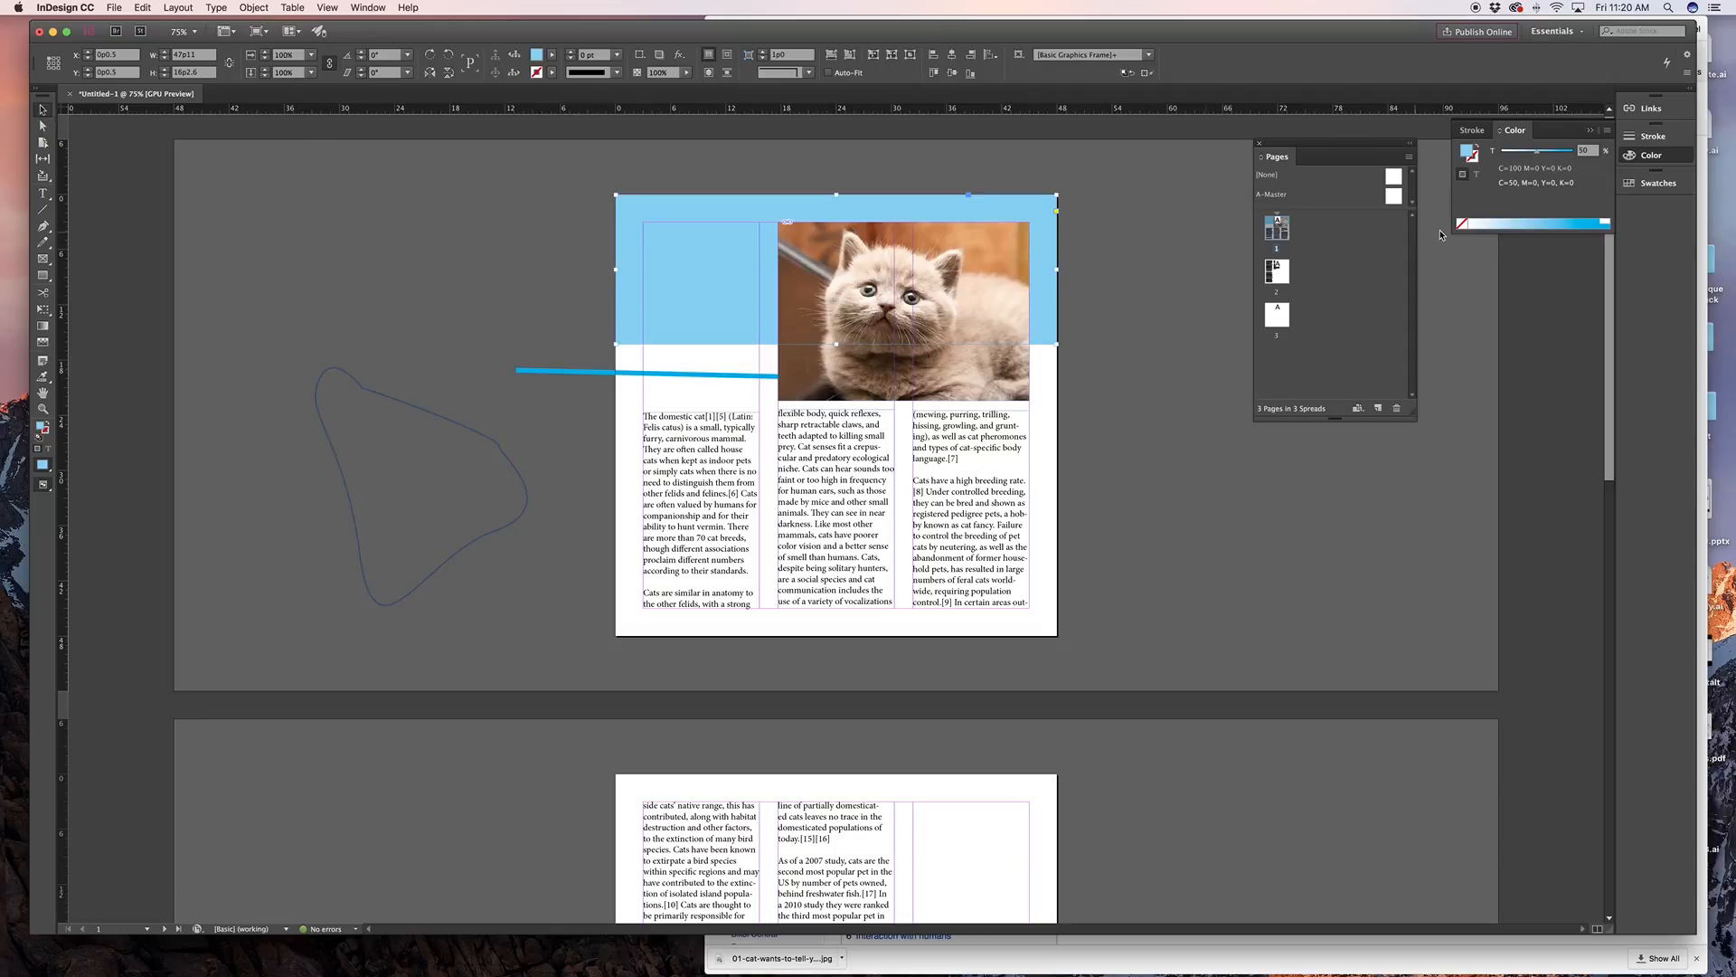
Lighten the rectangle's fill tint to about 23% and deselect it
left_click_drag(1537, 152, 1519, 155)
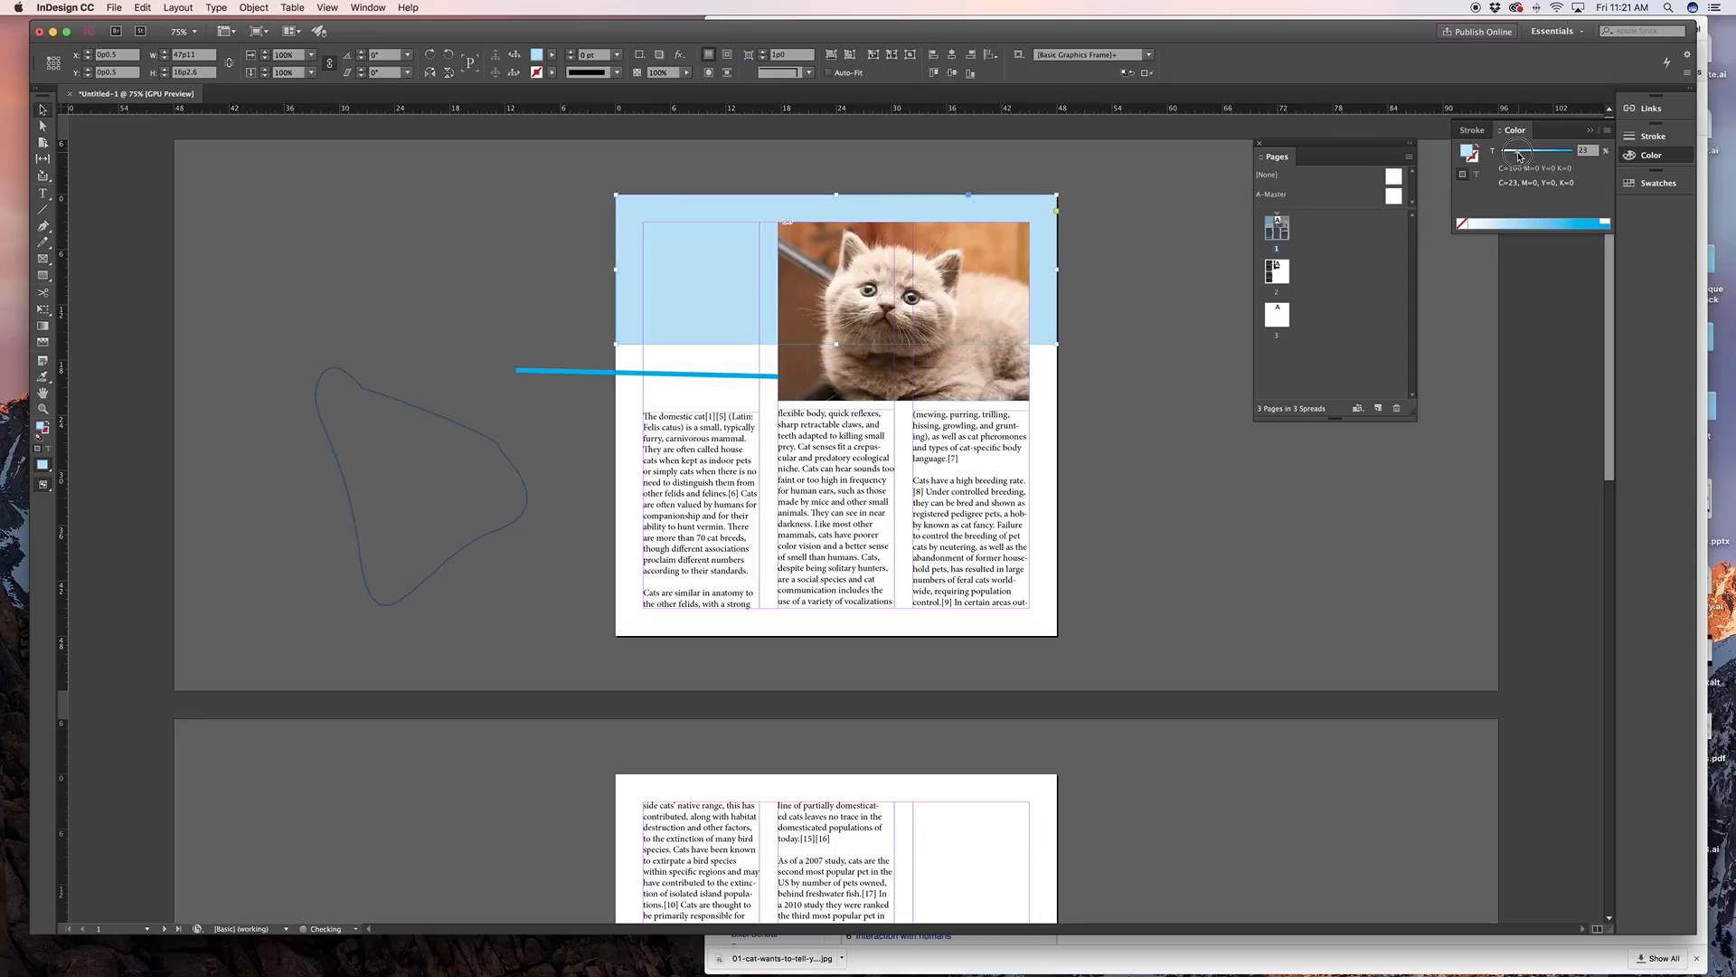
left_click(1124, 296)
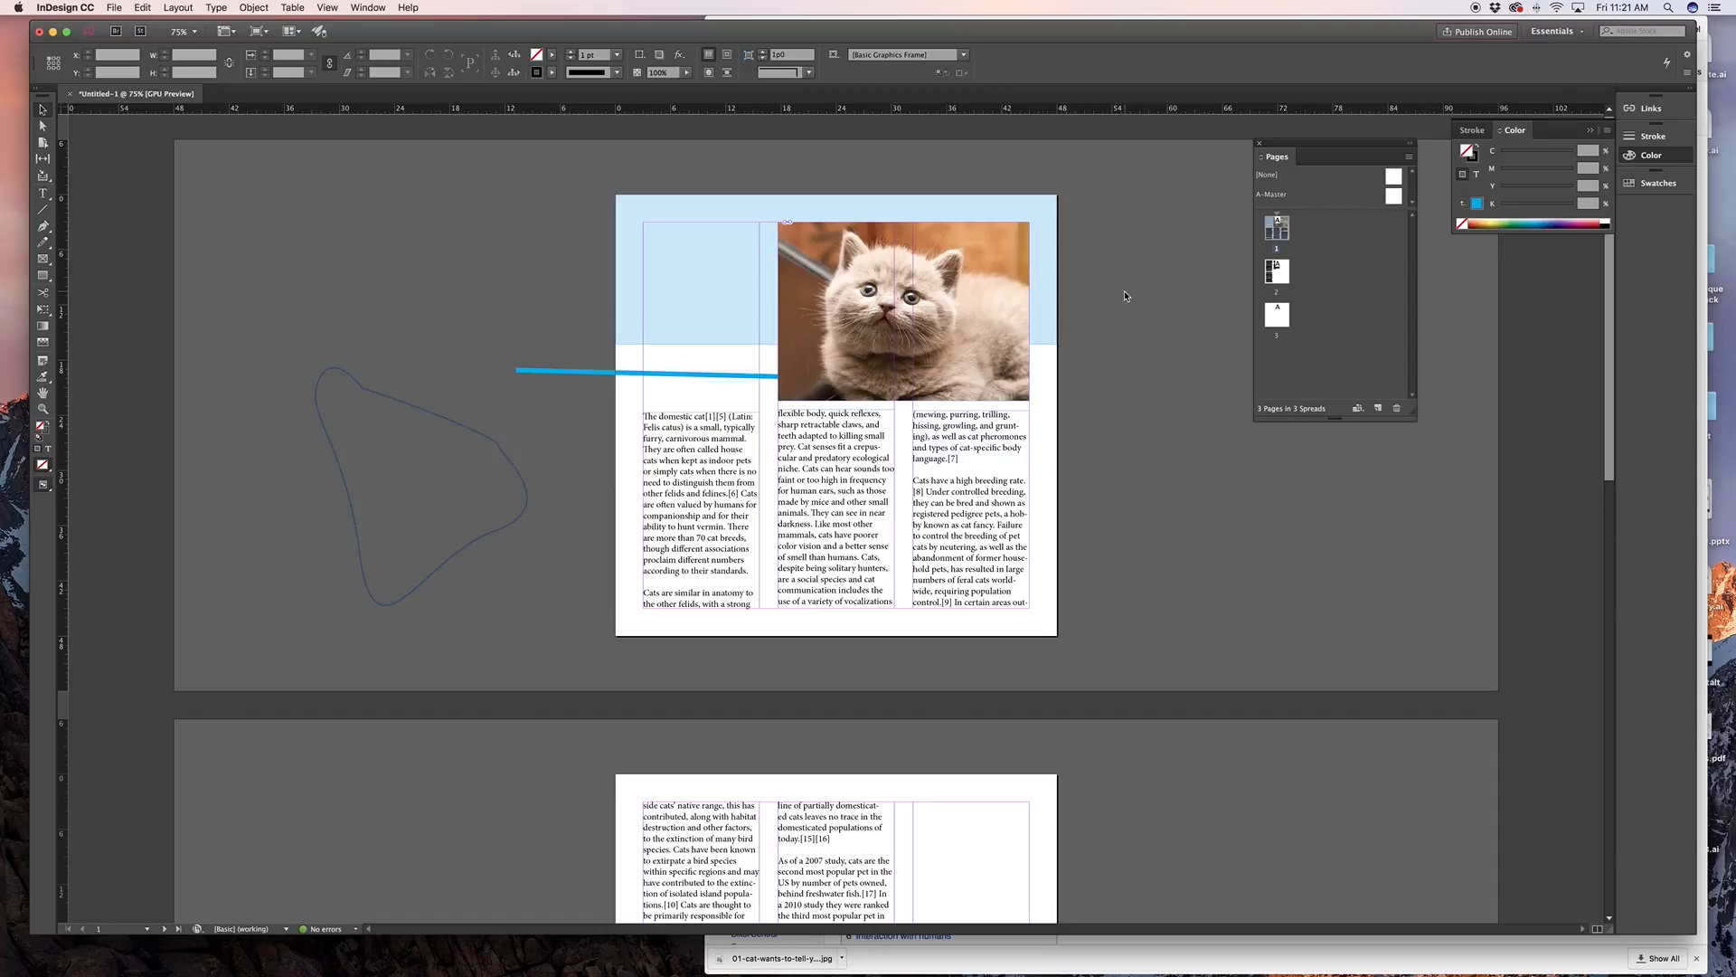
Examine page 1 at 100% zoom, comparing the Preview and Normal screen modes, and finish in Normal mode
key("super+equal")
left_click_drag(1111, 367, 1074, 345)
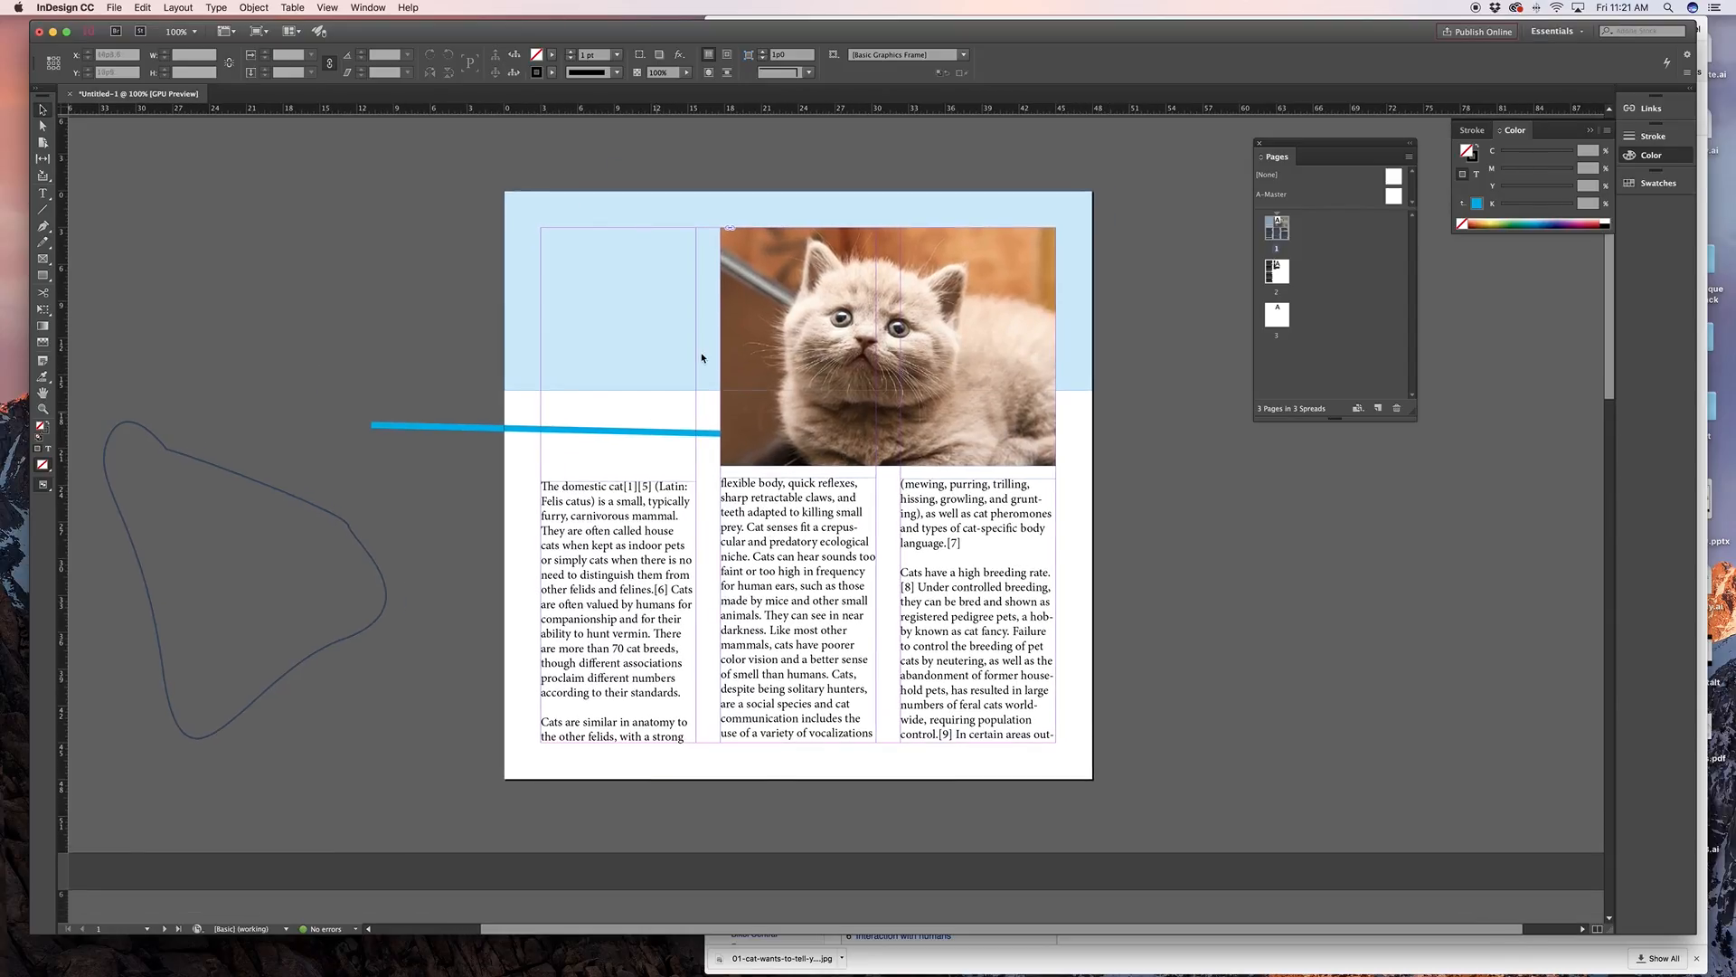
left_click(764, 524)
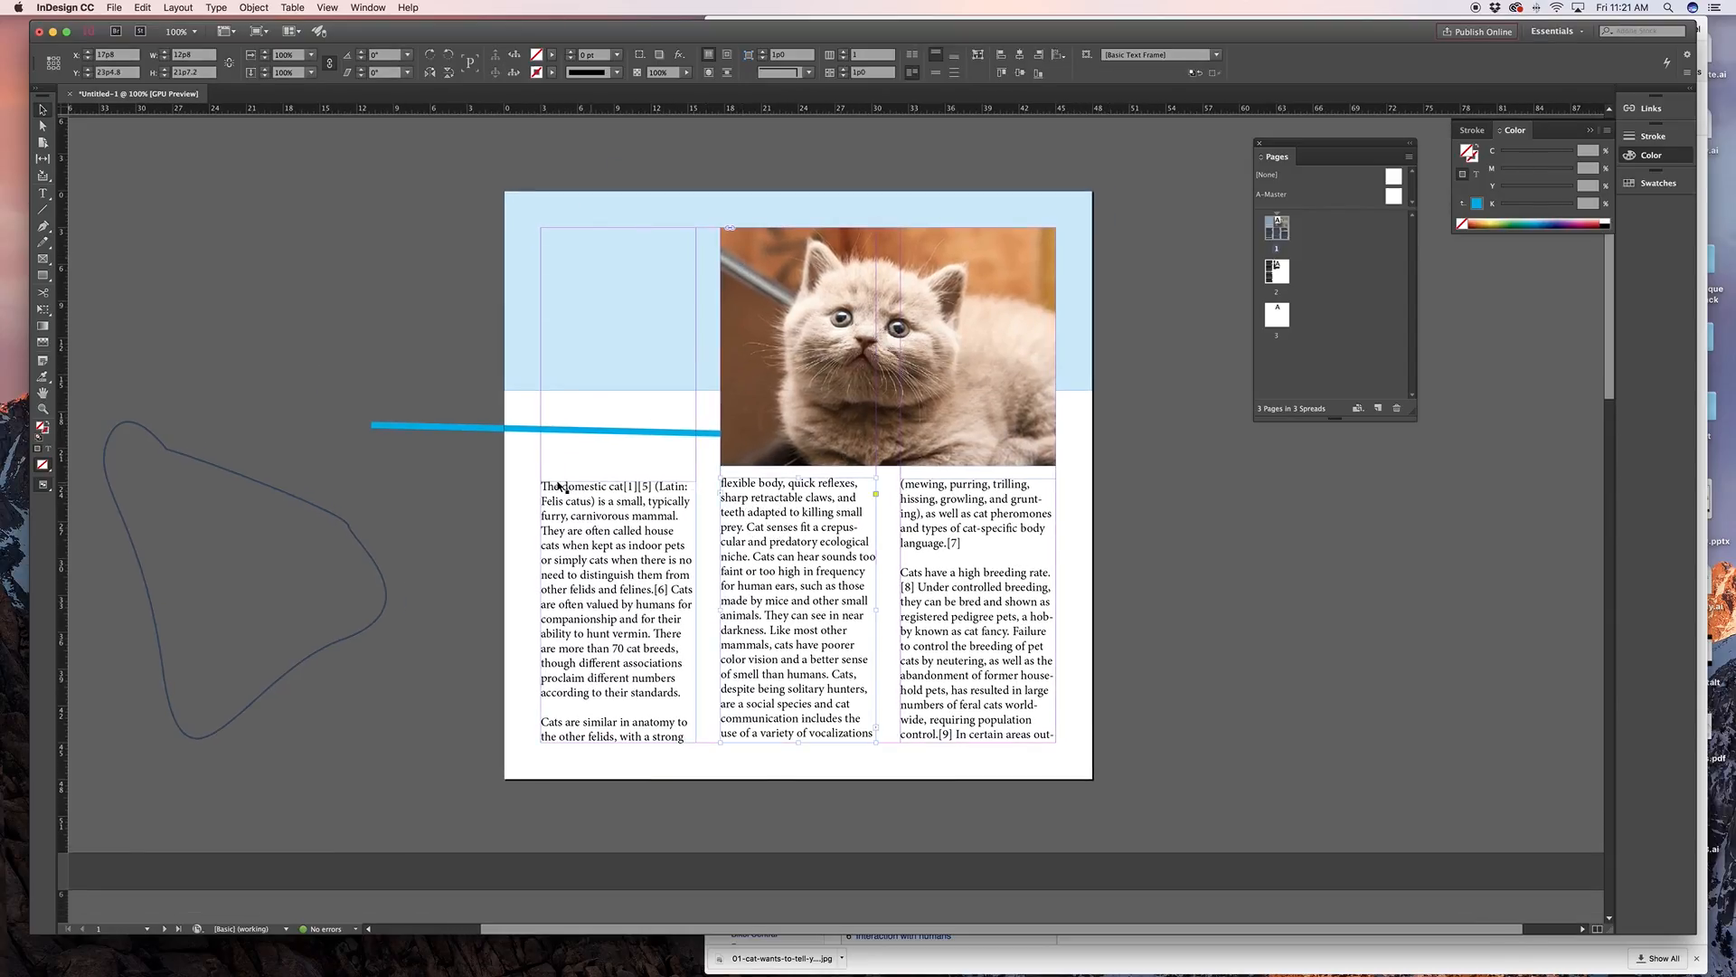
left_click(698, 511)
scroll(702, 513, "down", 5)
left_click_drag(1125, 357, 1110, 499)
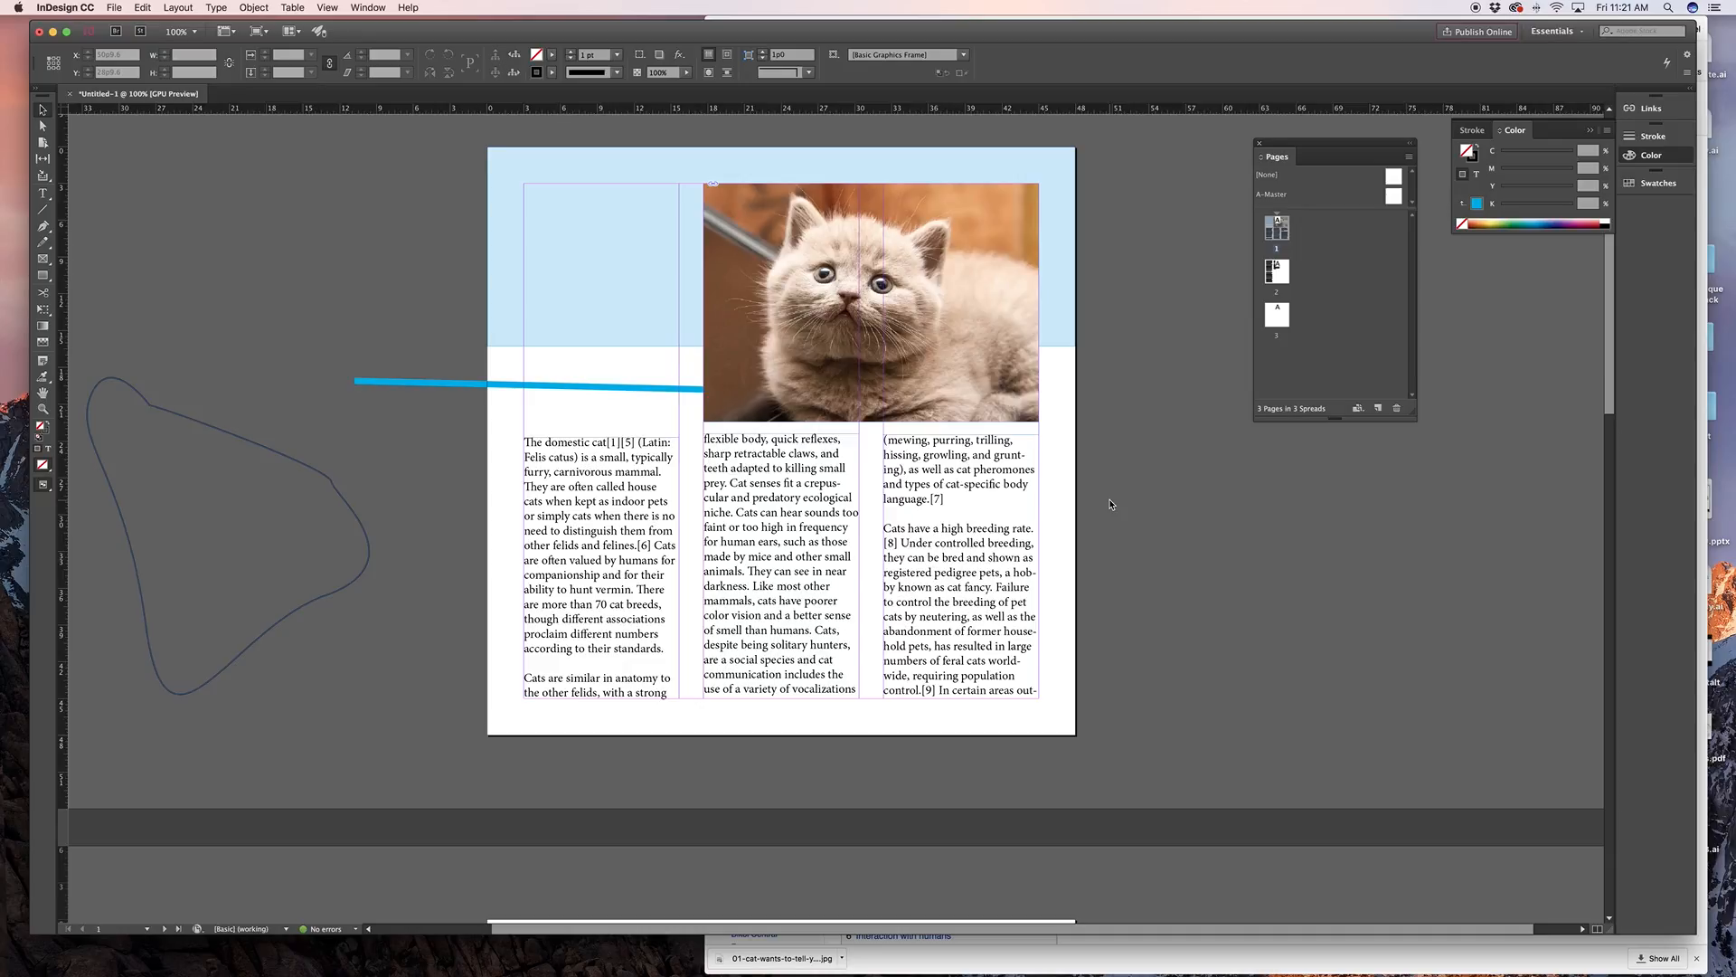
key("w")
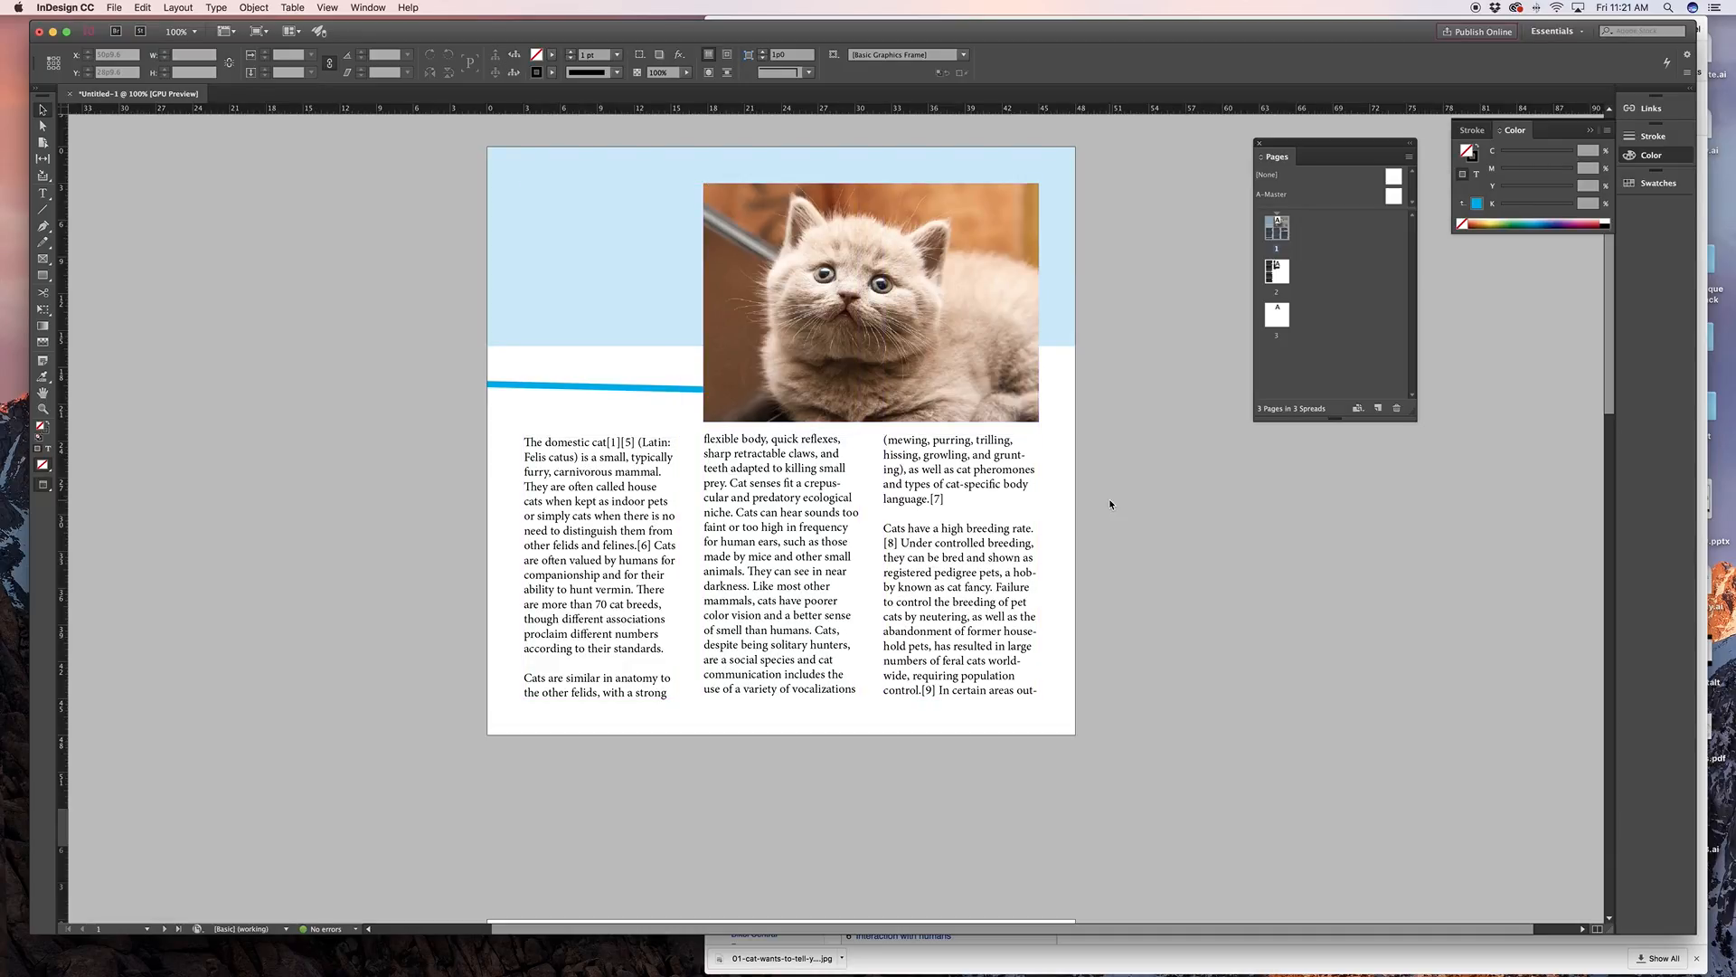
key("w")
key("w")
key("w")
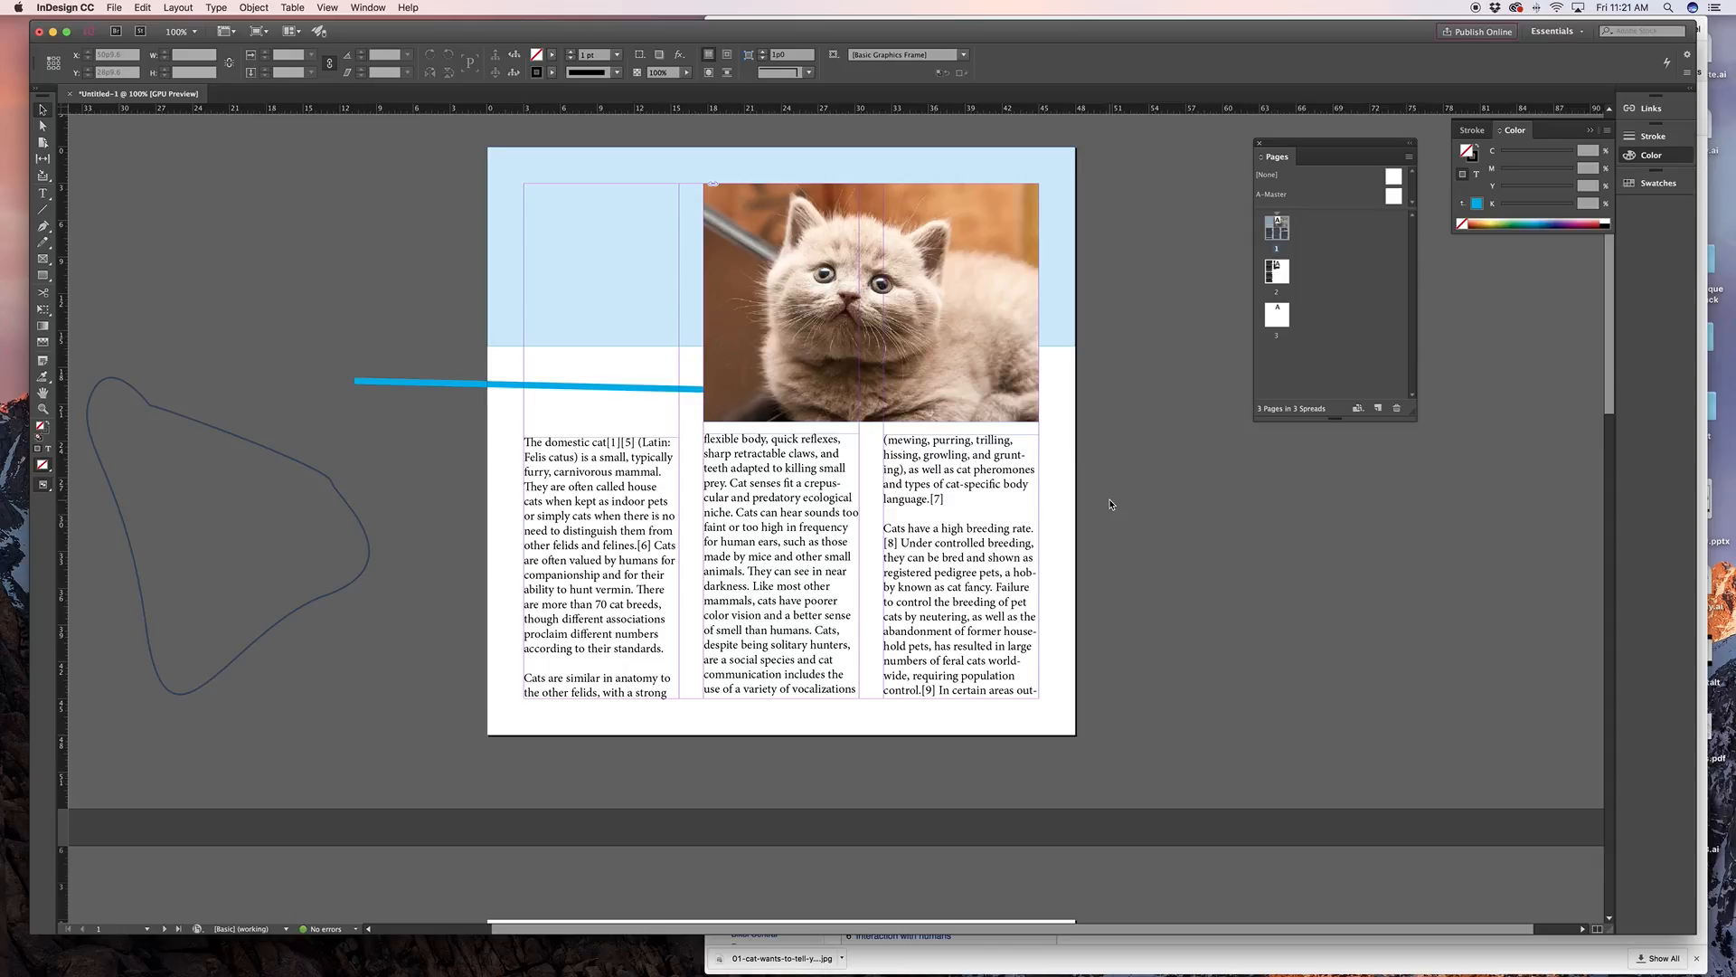
key("w")
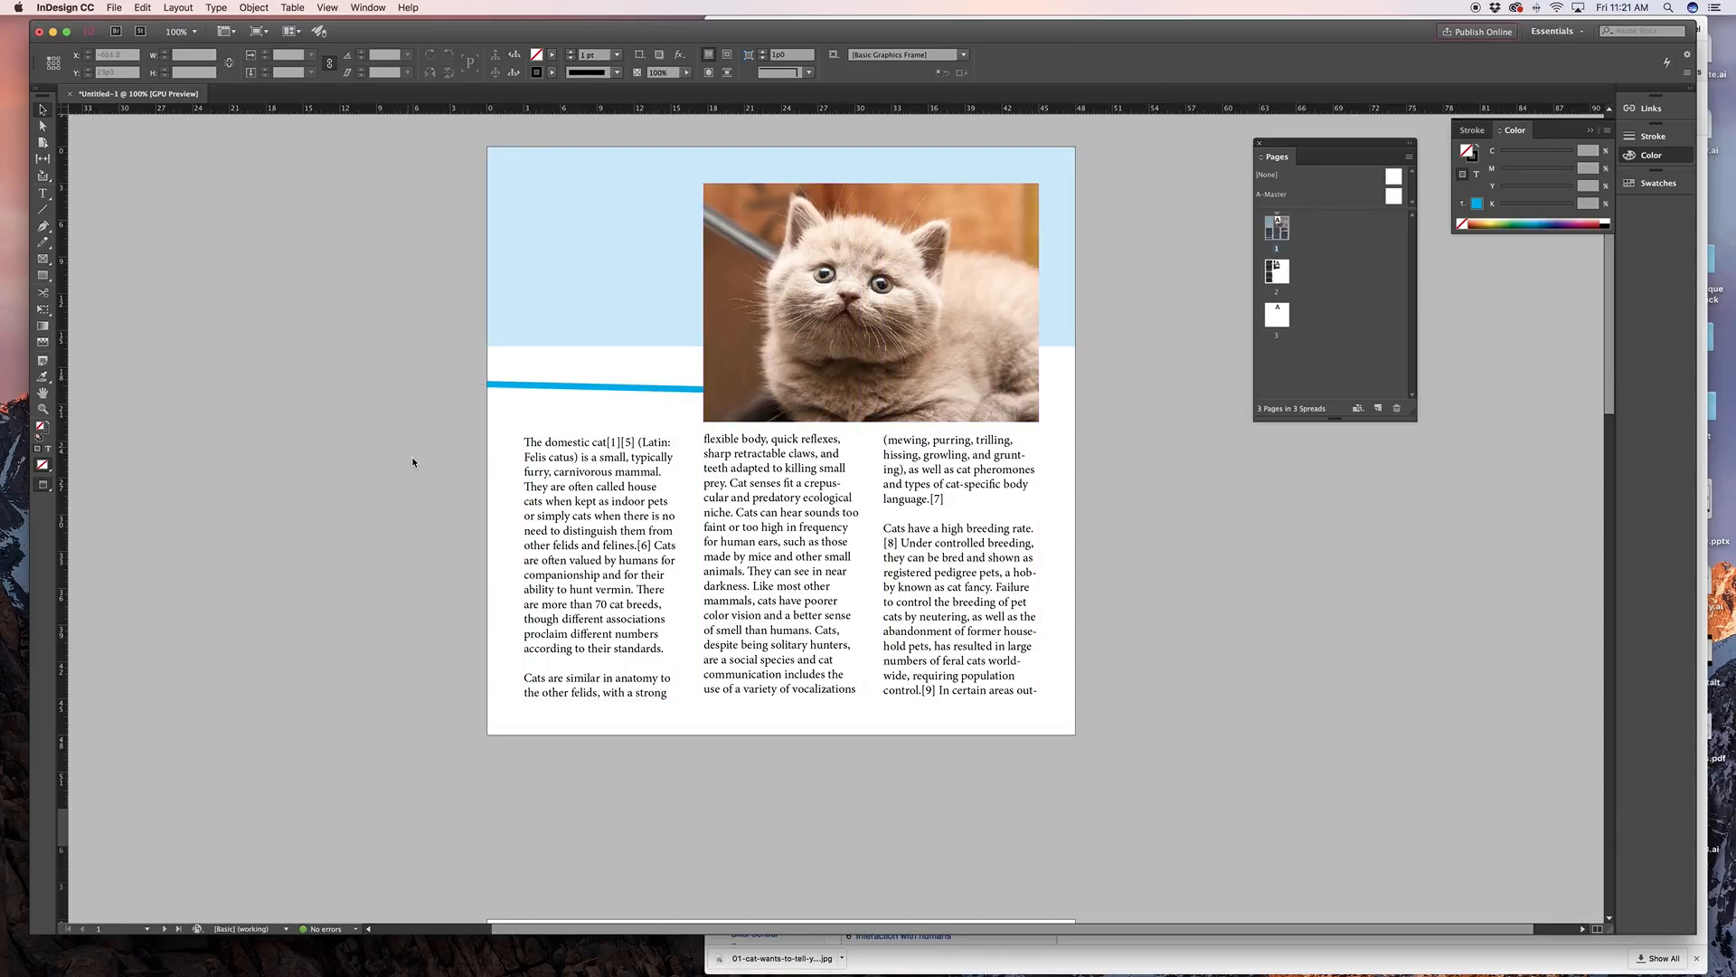
key("w")
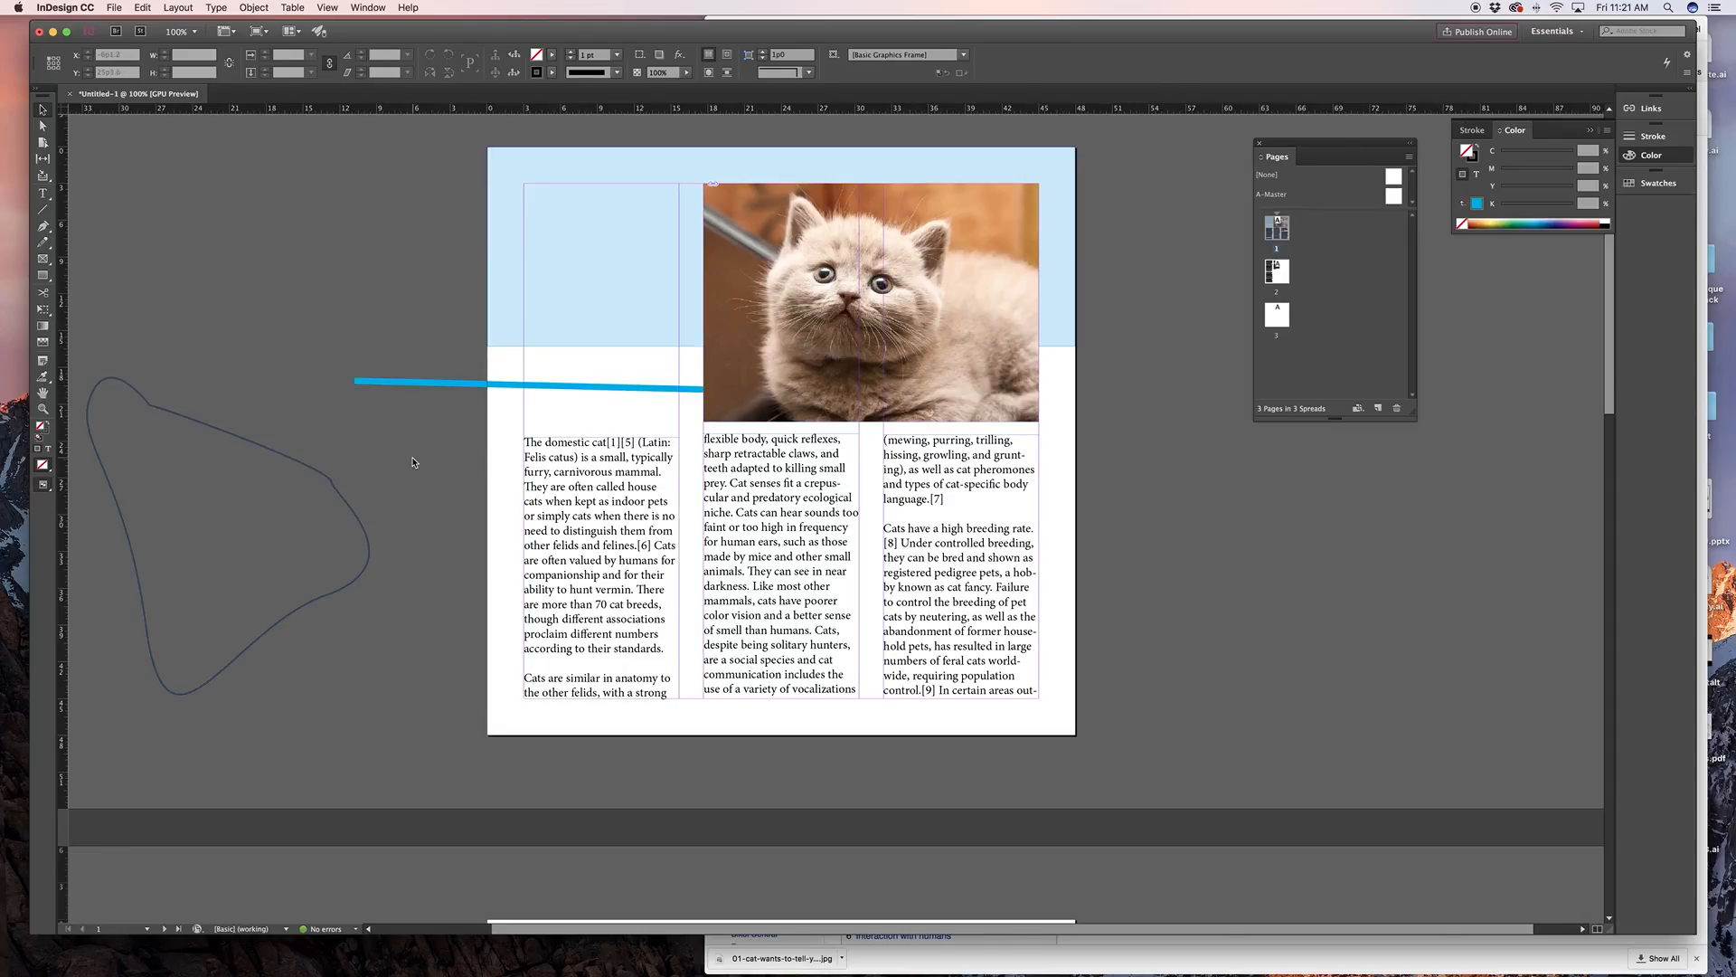